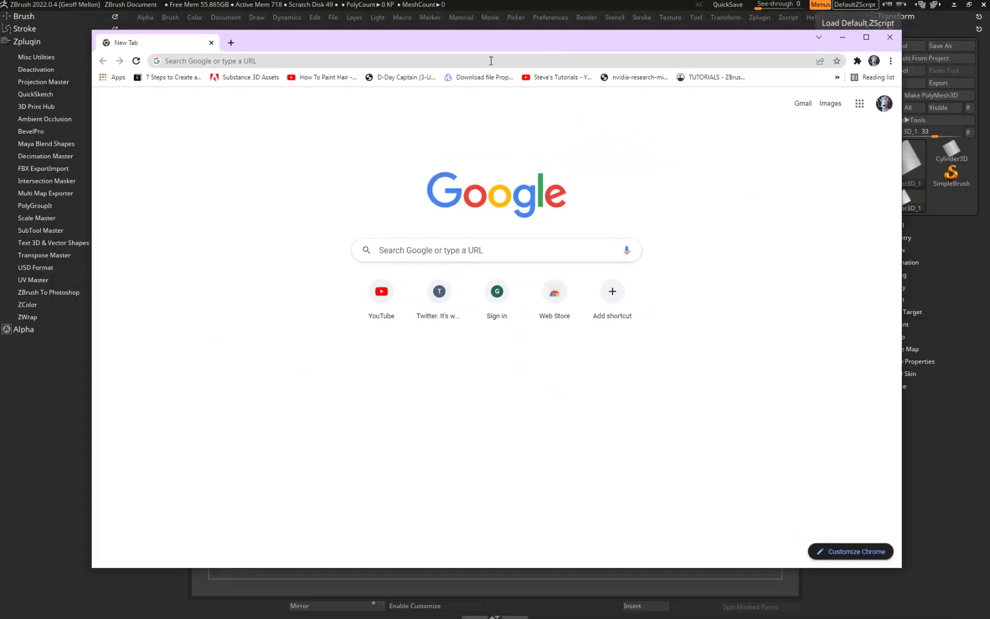
Search Google Images for "vase cracks"
click(487, 61)
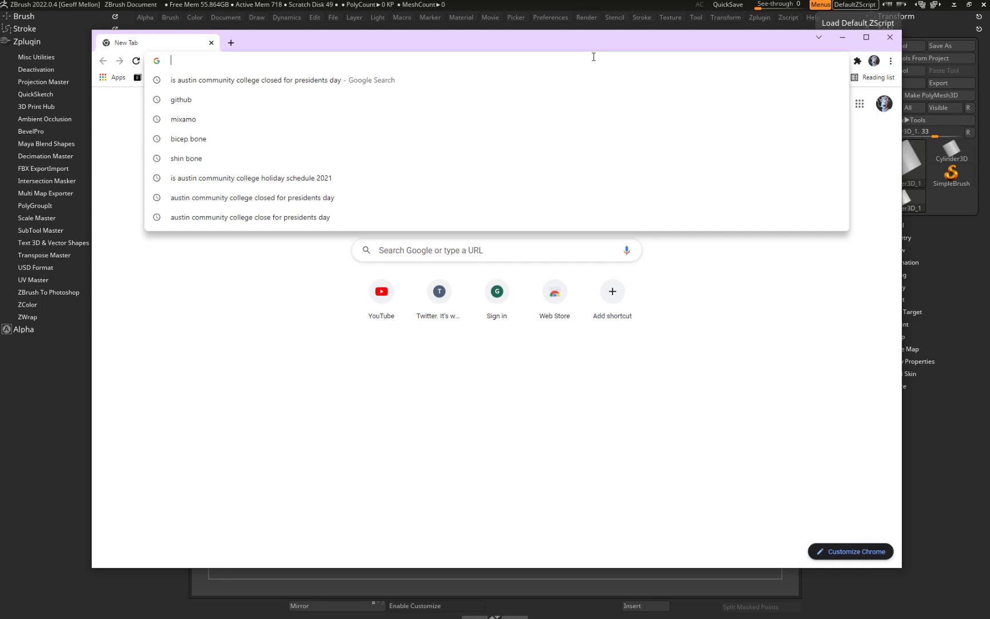
text(vases)
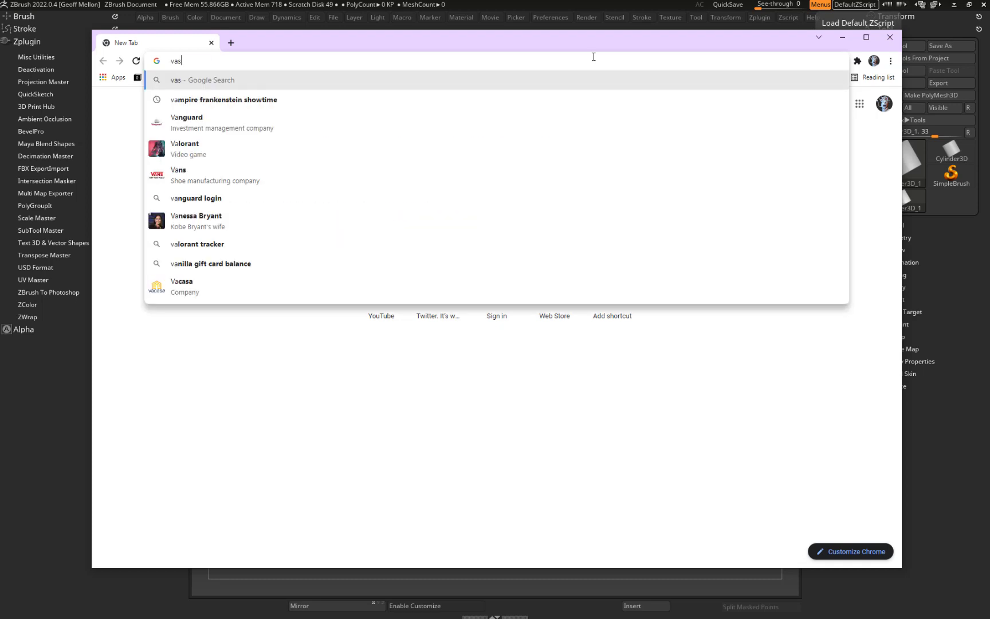
key(BackSpace)
key(BackSpace)
text(s)
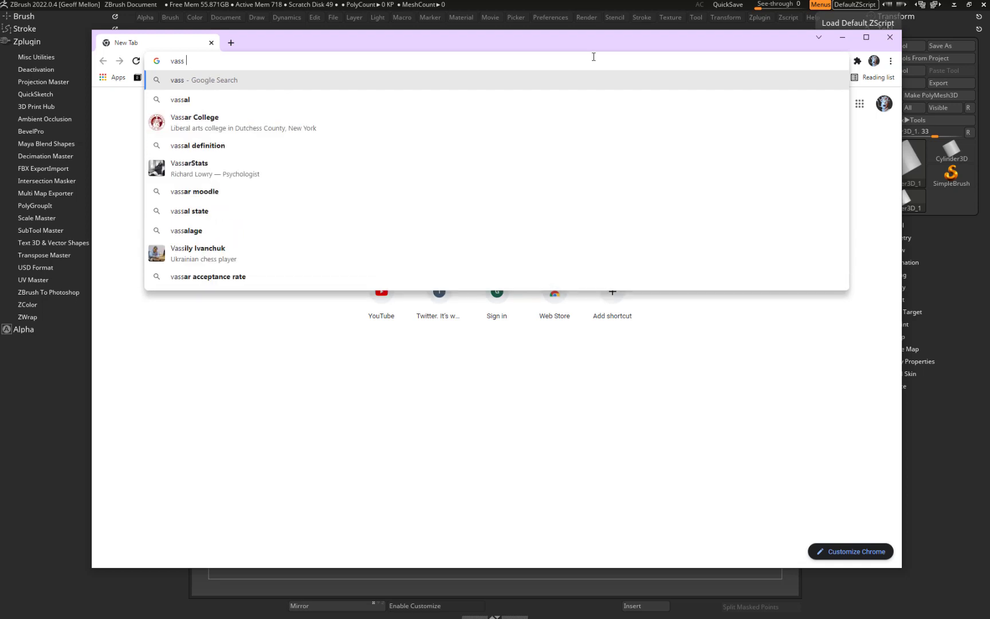
text( cracks)
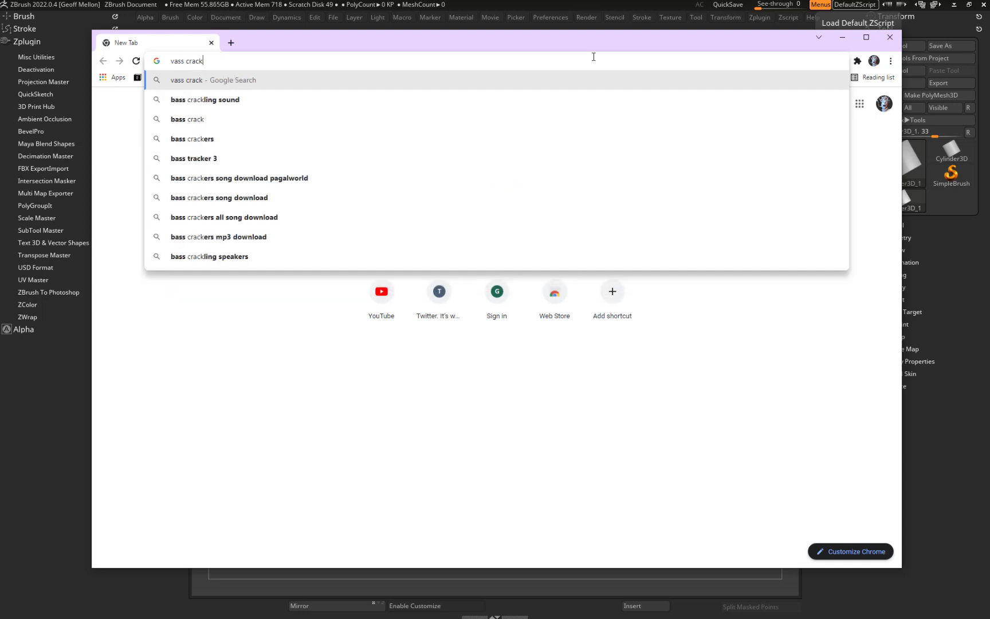
key(Return)
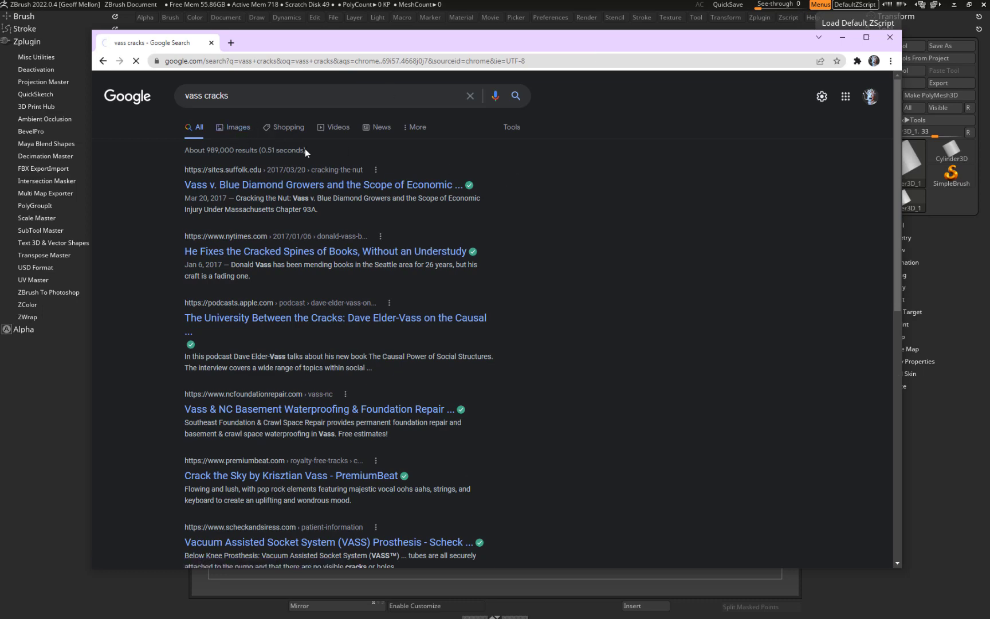
click(232, 132)
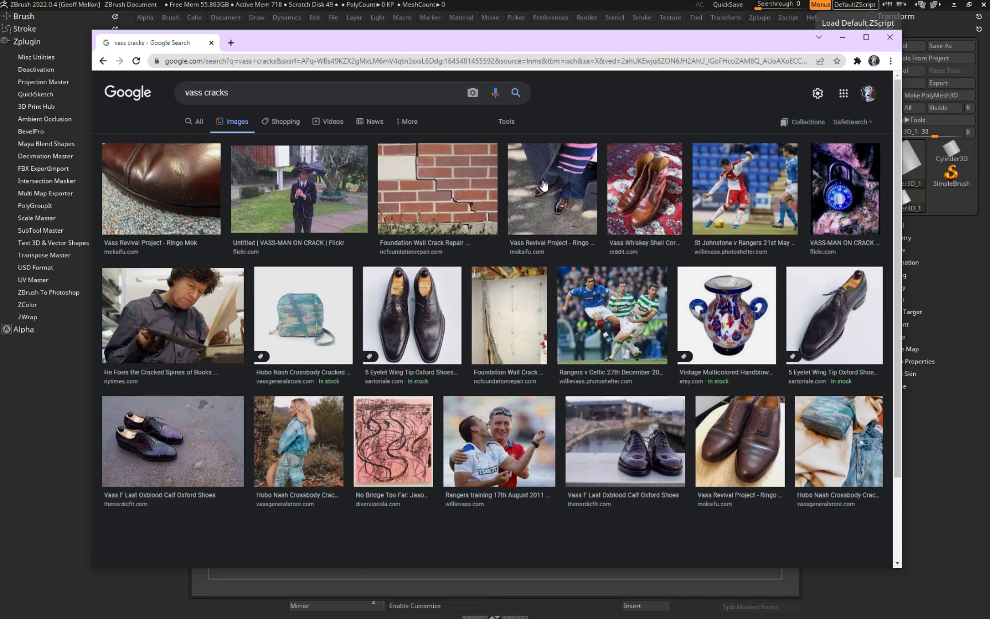
mouse_move(203, 93)
mouse_down()
mouse_move(166, 93)
mouse_move(200, 98)
mouse_up()
text(e)
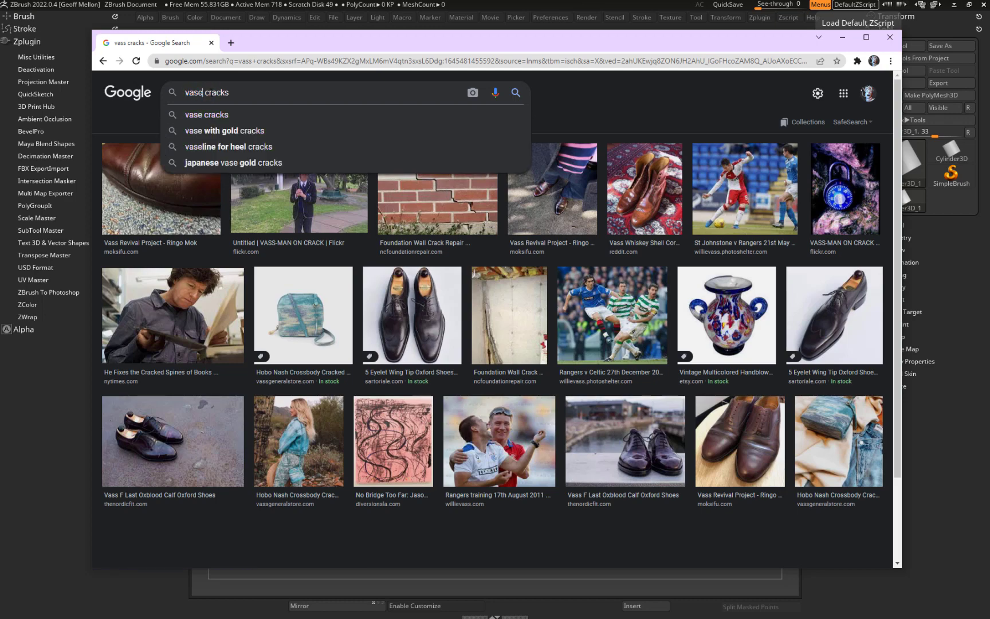
key(Return)
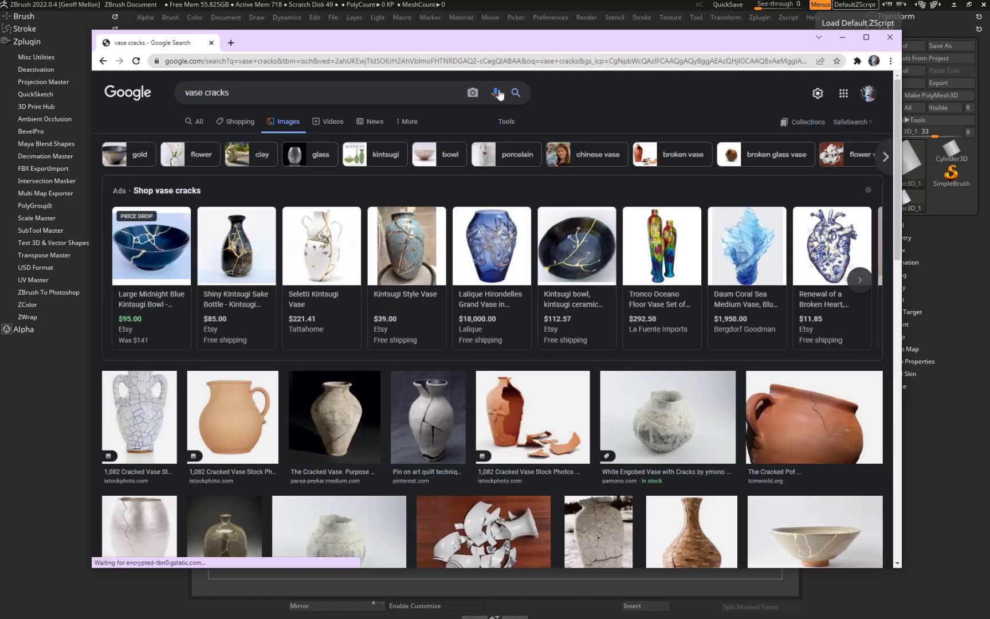
Limit the vase cracks image results to the Large size and browse them
click(506, 121)
click(178, 140)
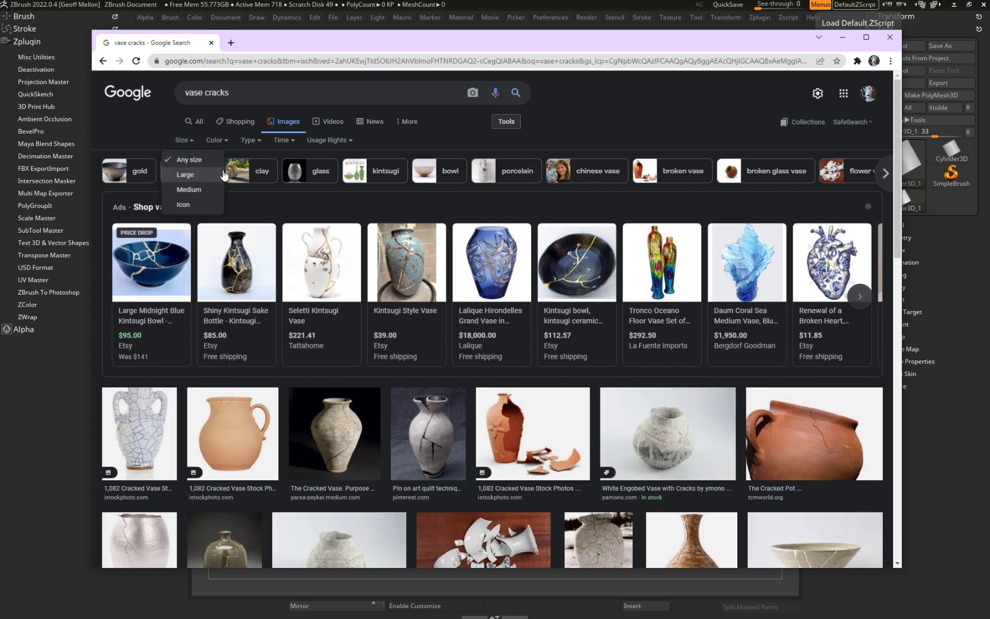
click(183, 175)
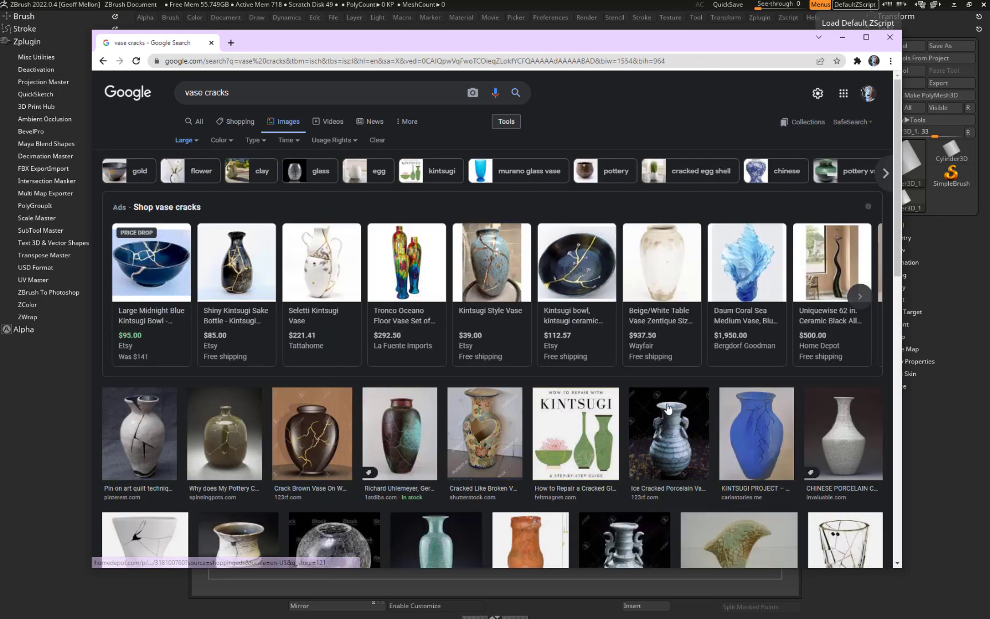
scroll(592, 390, down, 5)
scroll(592, 390, up, 5)
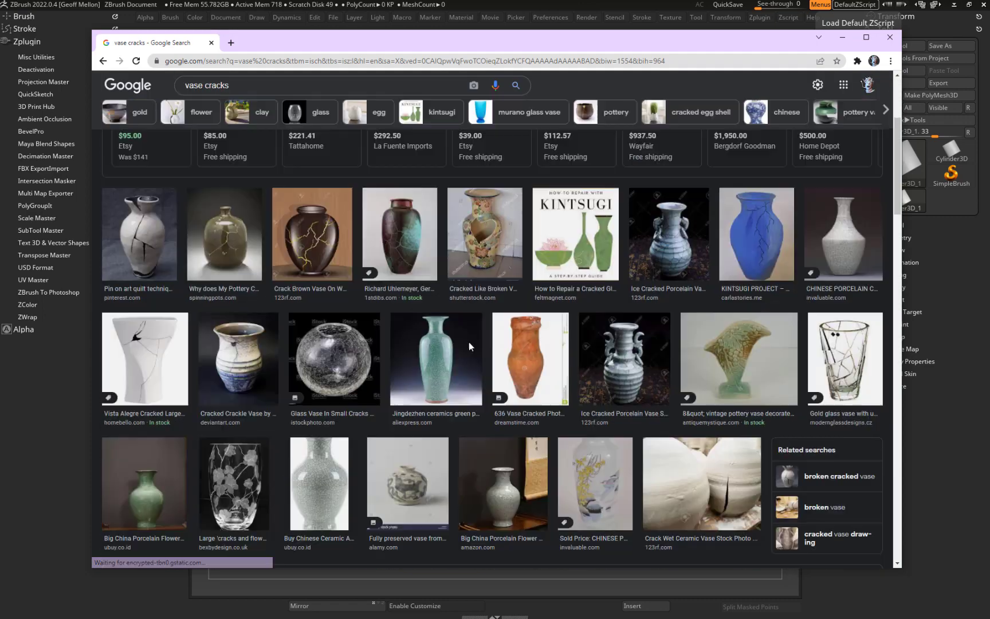
Change the image search to "pottery cracks" and preview the Clay Cracking During Drying photo of two plates
drag(202, 92, 130, 94)
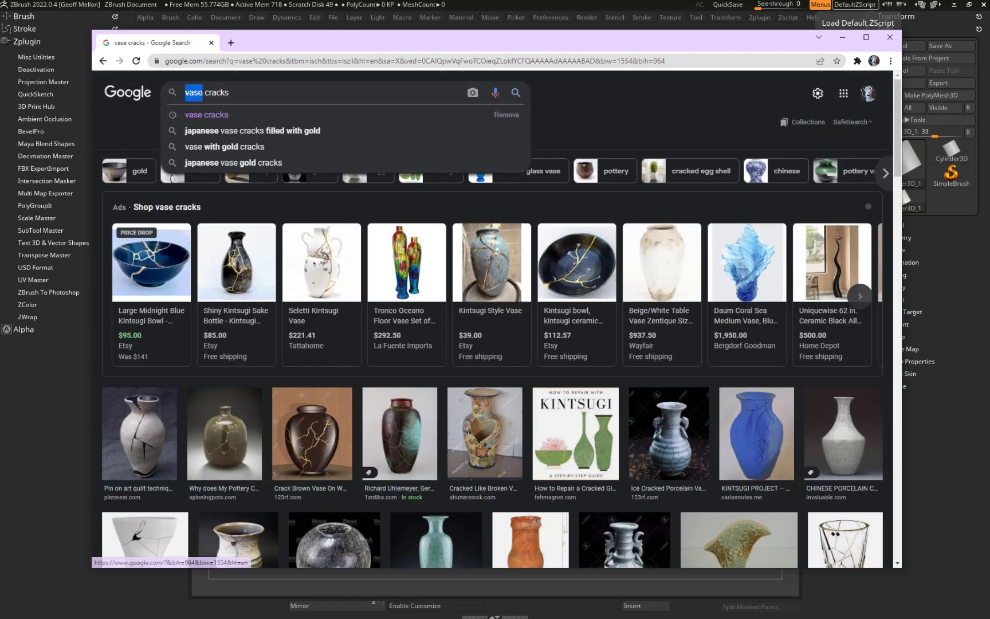
text(pottery)
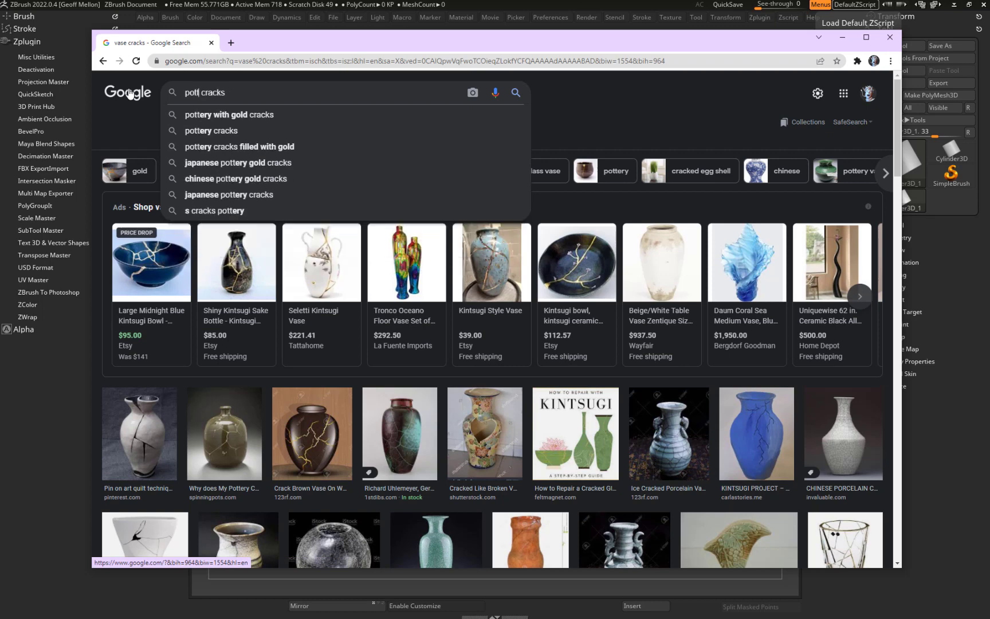
key(Return)
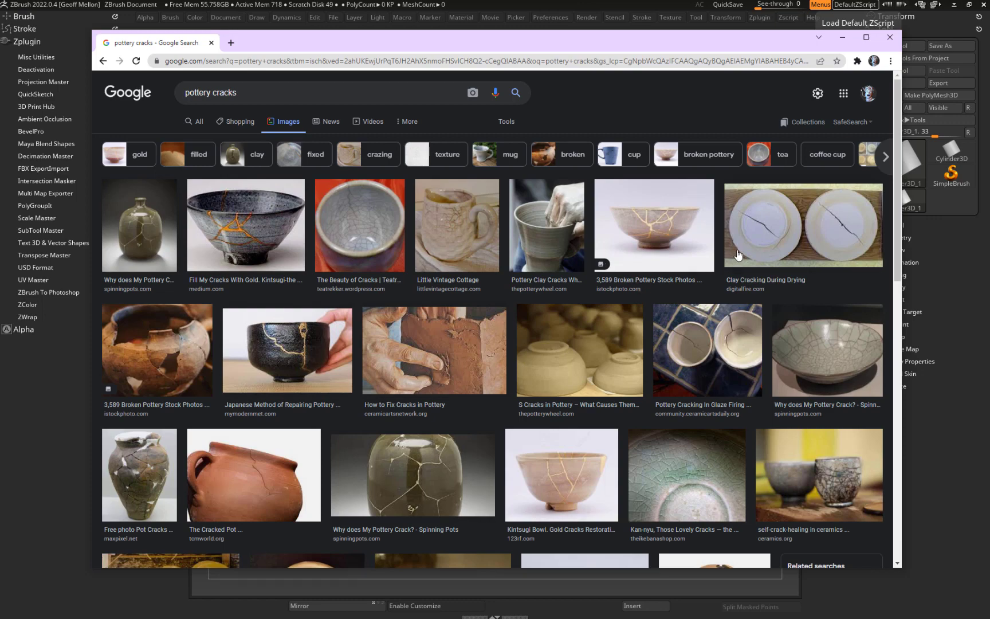
click(778, 240)
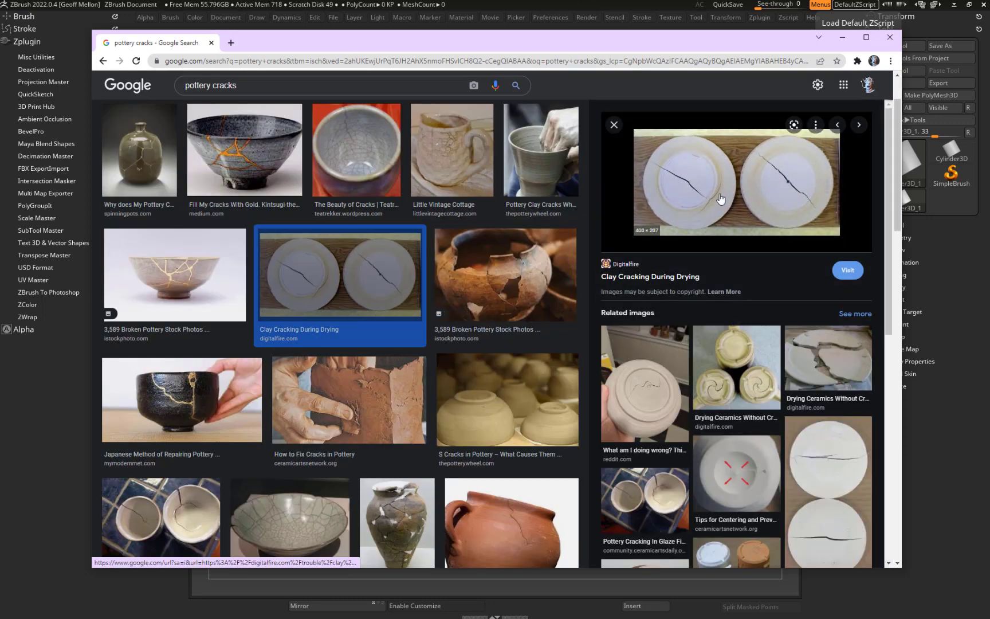
scroll(514, 143, up, 2)
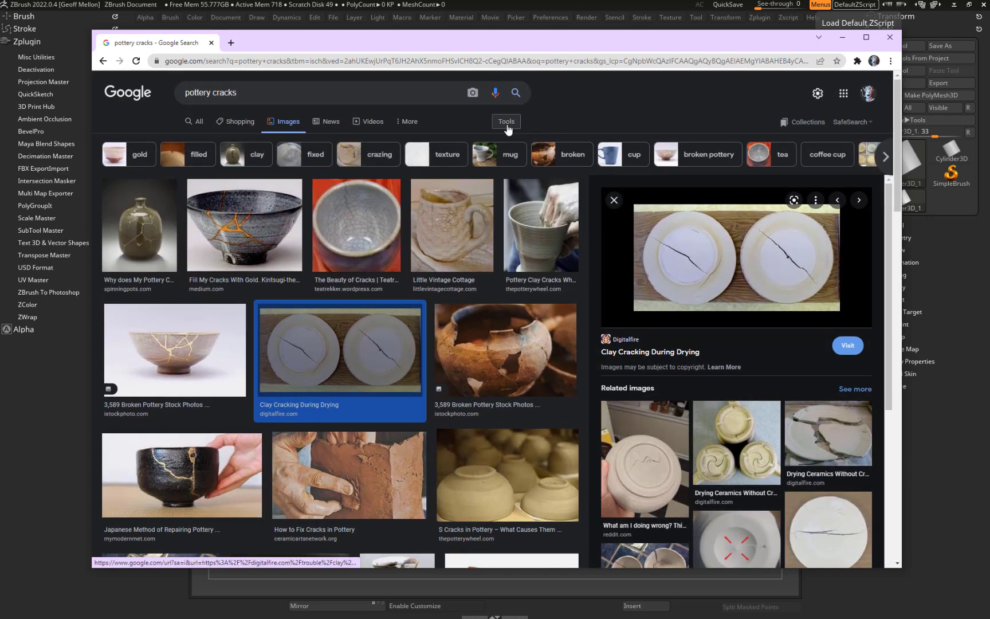
Limit the pottery results to the Large size and preview the Japanese art principle bowl and the old cracked clay pottery photo
click(506, 121)
click(182, 140)
click(185, 174)
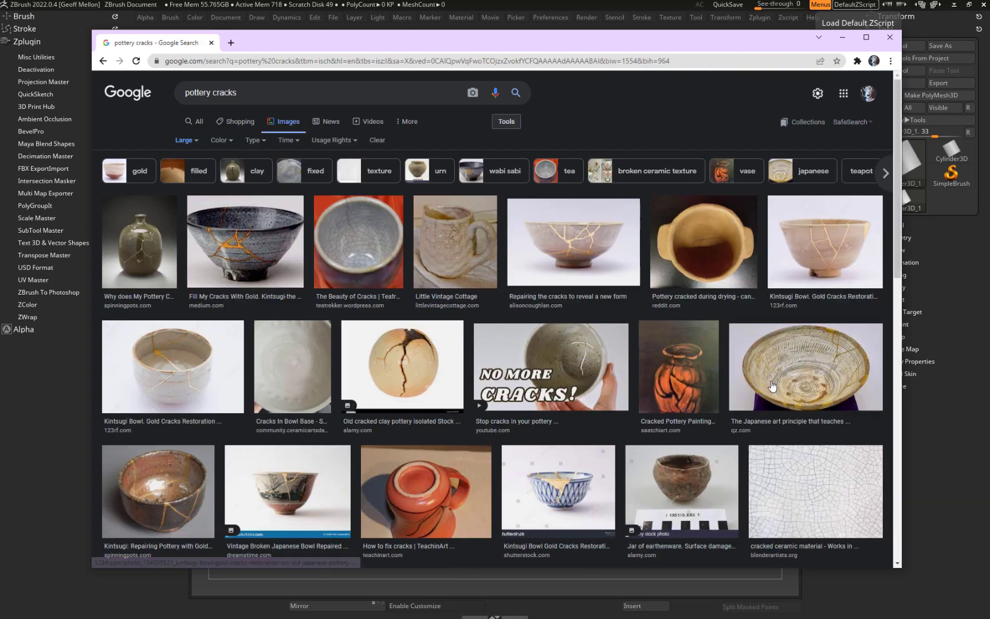
click(845, 352)
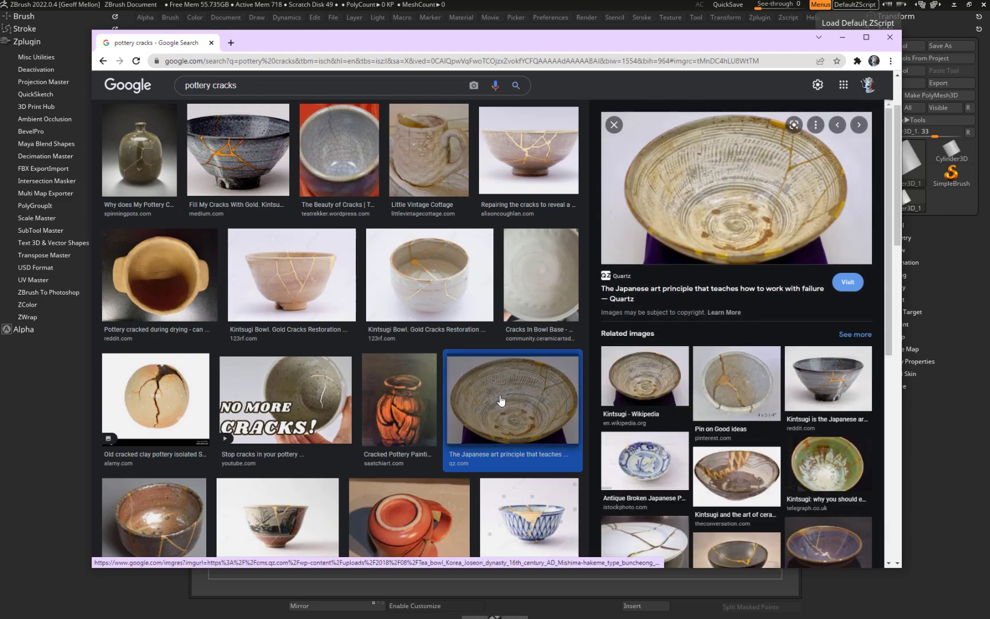
click(150, 399)
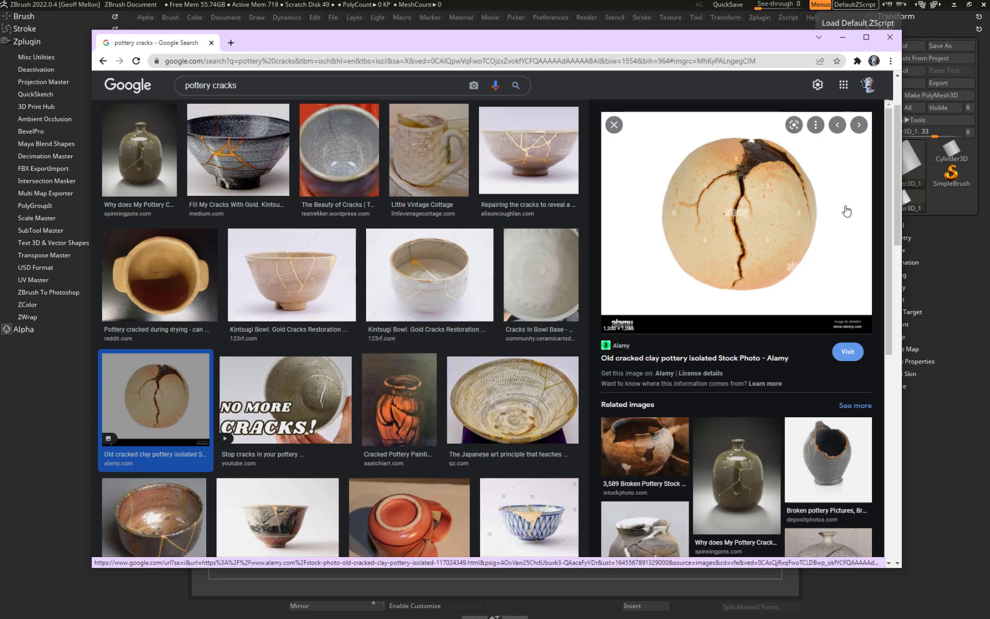
scroll(404, 326, down, 3)
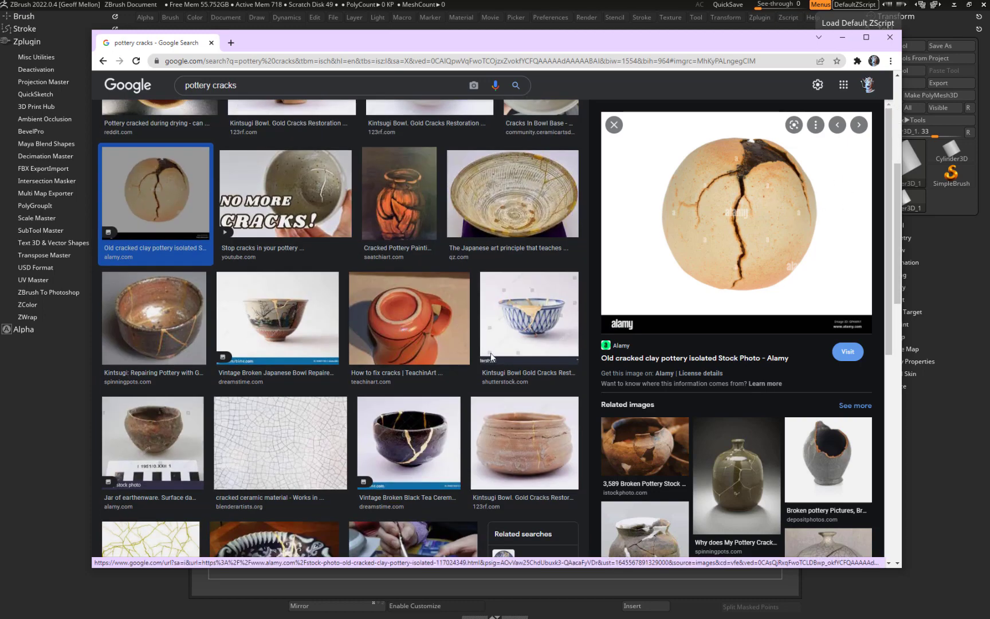
Preview the 123RF kintsugi bowl with the horizontal crack and open its full image in a new tab
click(513, 443)
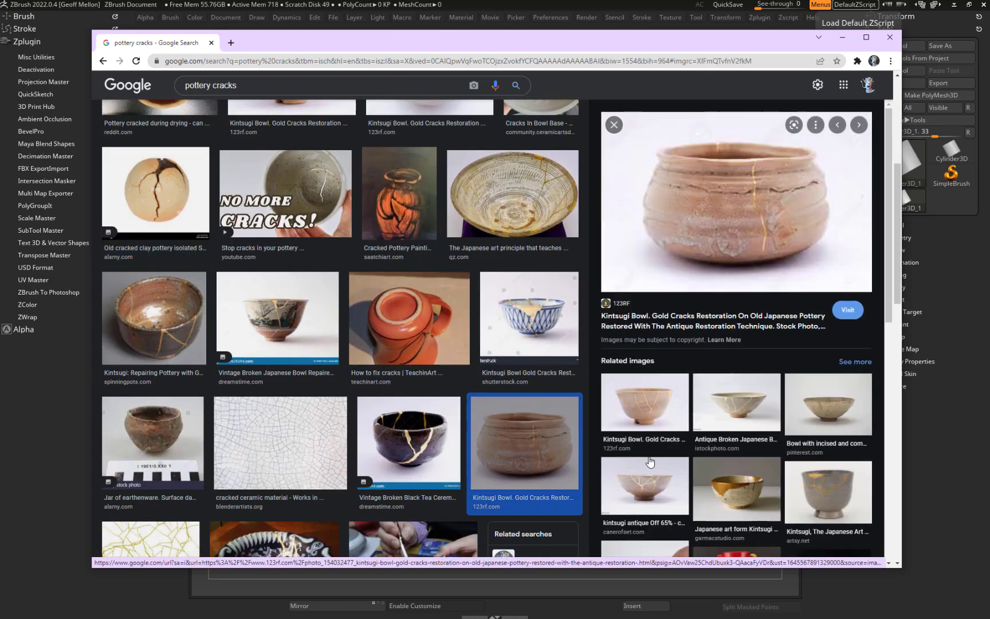
right_click(737, 198)
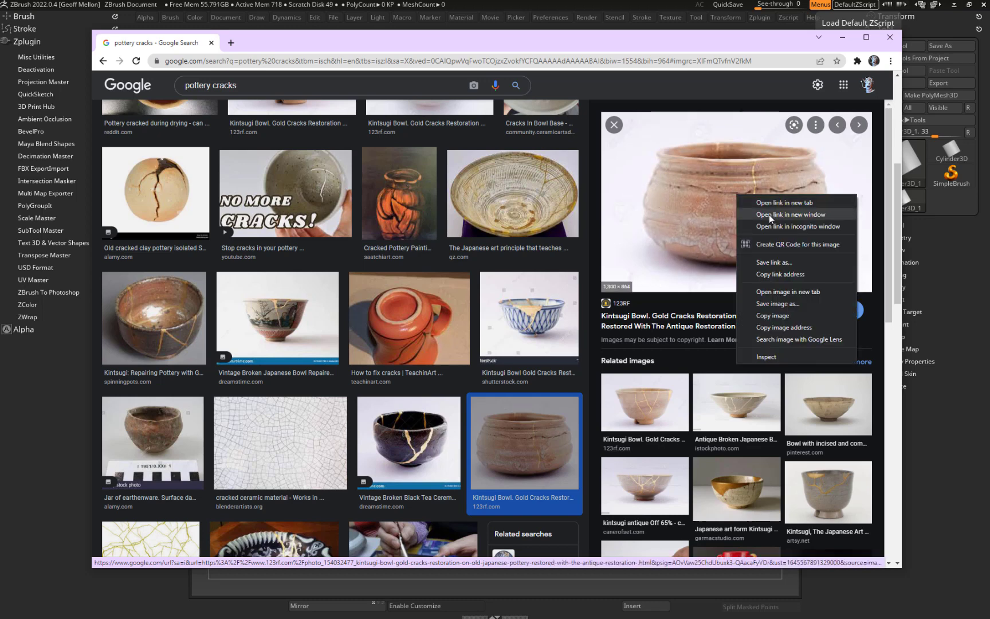
click(788, 291)
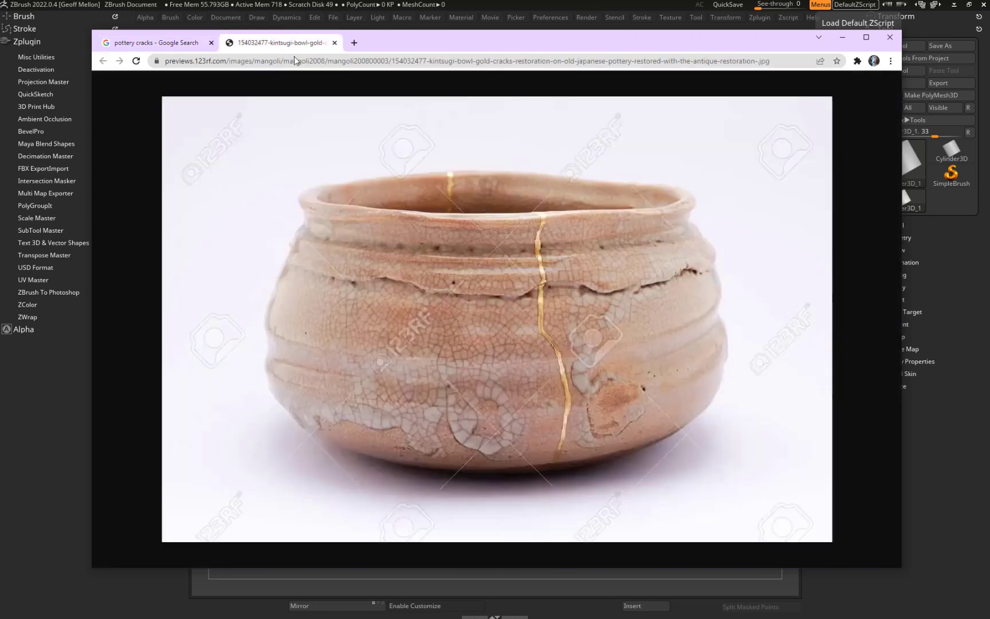
click(280, 43)
Save the kintsugi bowl image as a WEBP file to D:\ACC Classes\Spring 2022\VGA1\Week 6 and close its tab
right_click(497, 326)
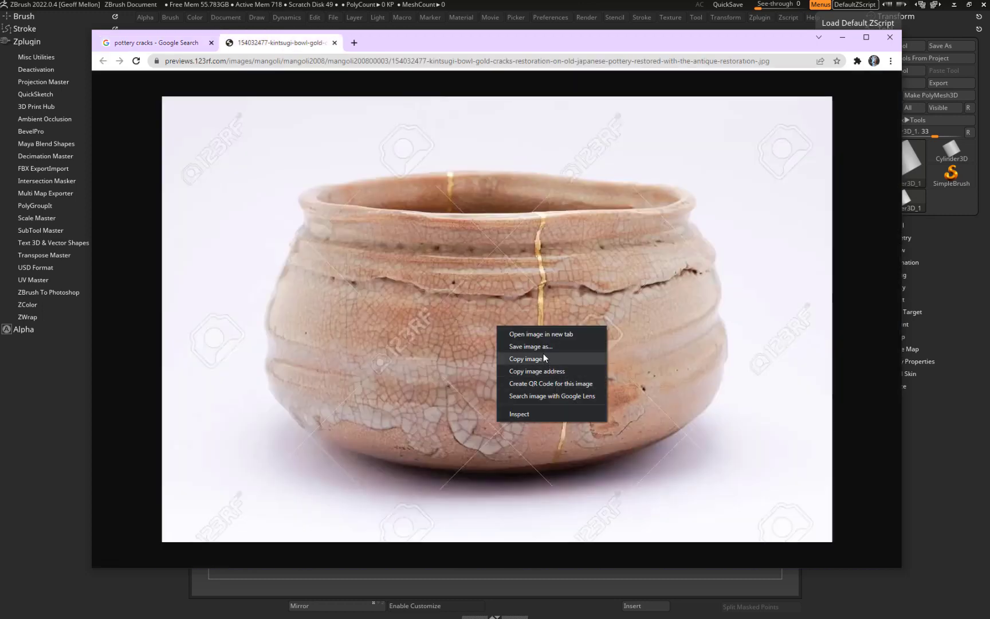
click(530, 346)
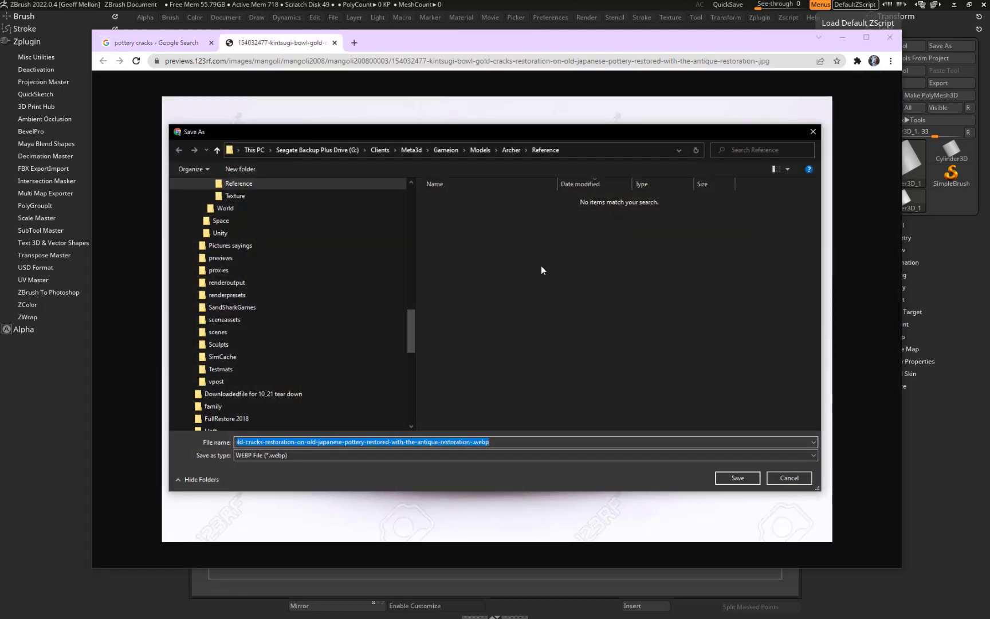
double_click(542, 270)
mouse_move(567, 291)
click(722, 334)
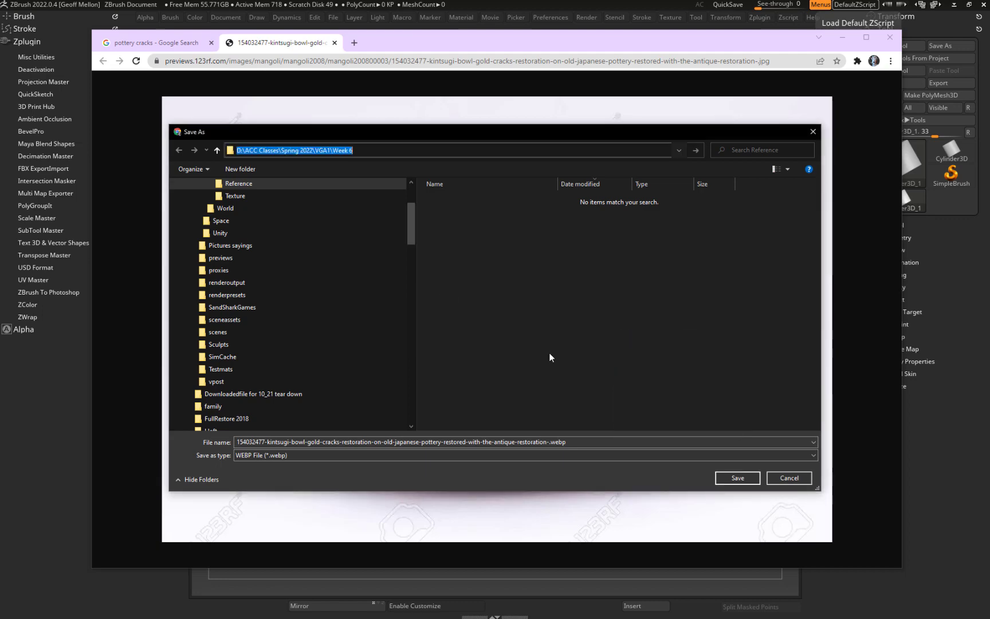
click(742, 480)
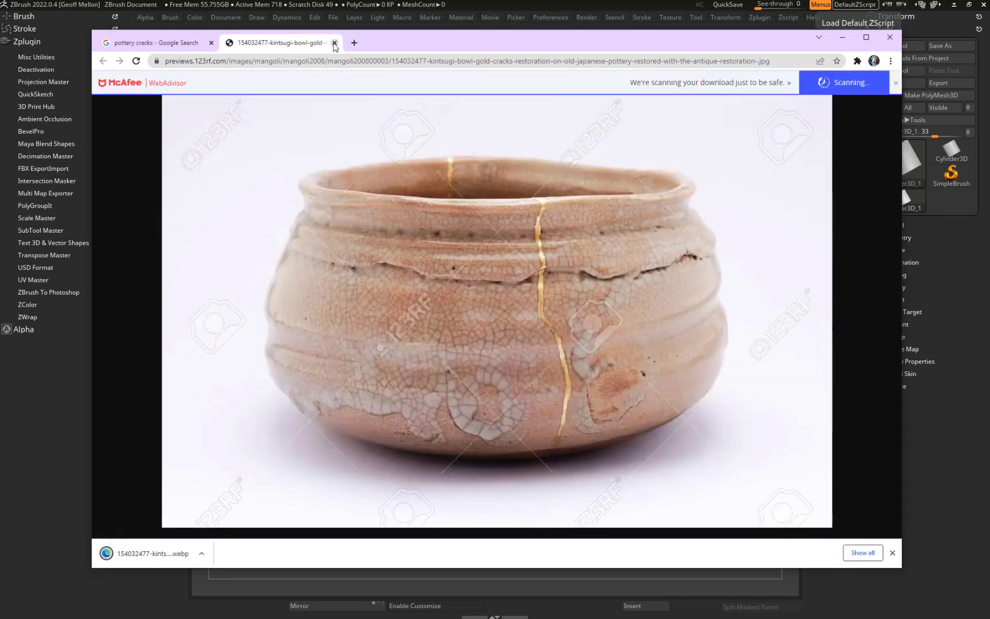
click(334, 43)
Preview the Alamy earthenware jar with surface damage and check other cracked pottery results, closing any extra page opened
scroll(106, 422, down, 2)
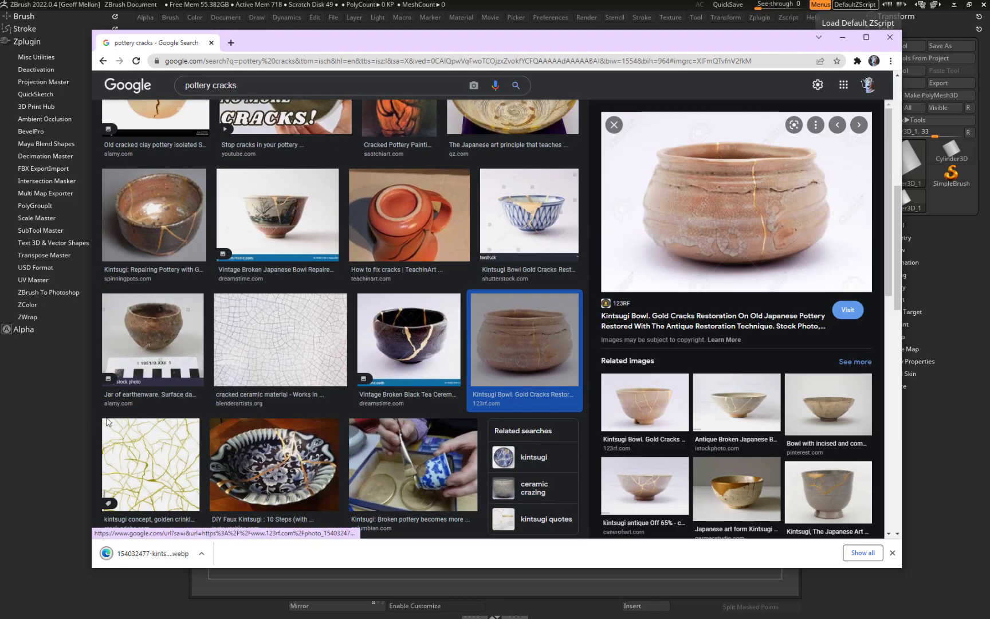
click(164, 343)
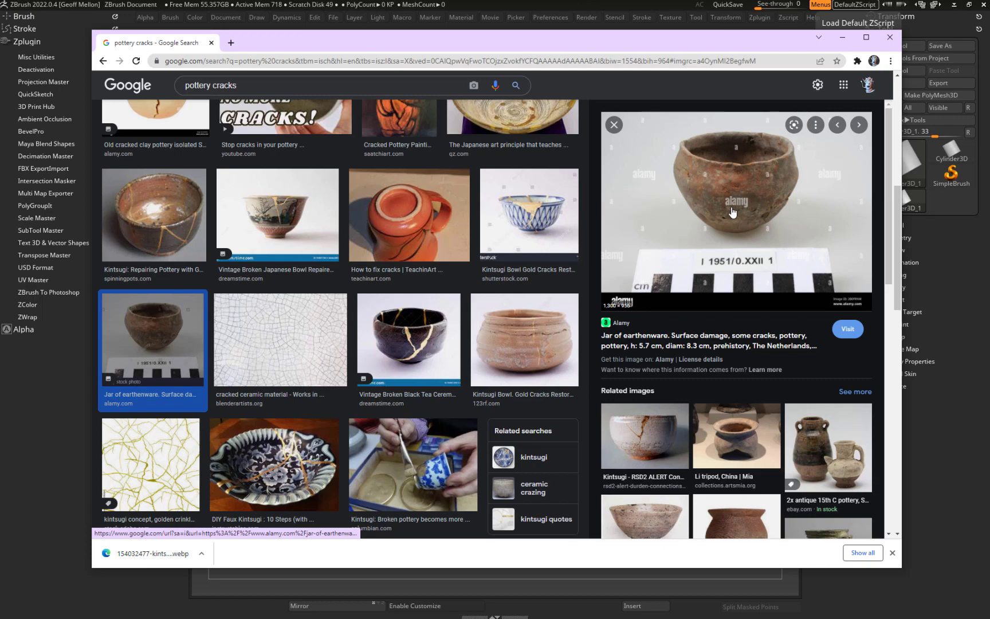
scroll(301, 312, up, 3)
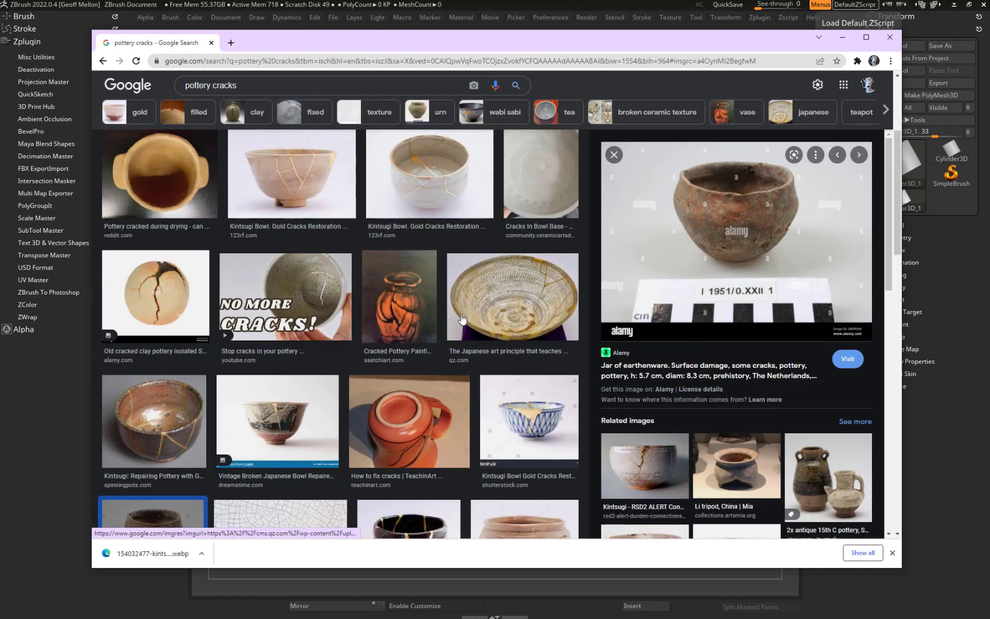
scroll(459, 315, down, 5)
click(453, 311)
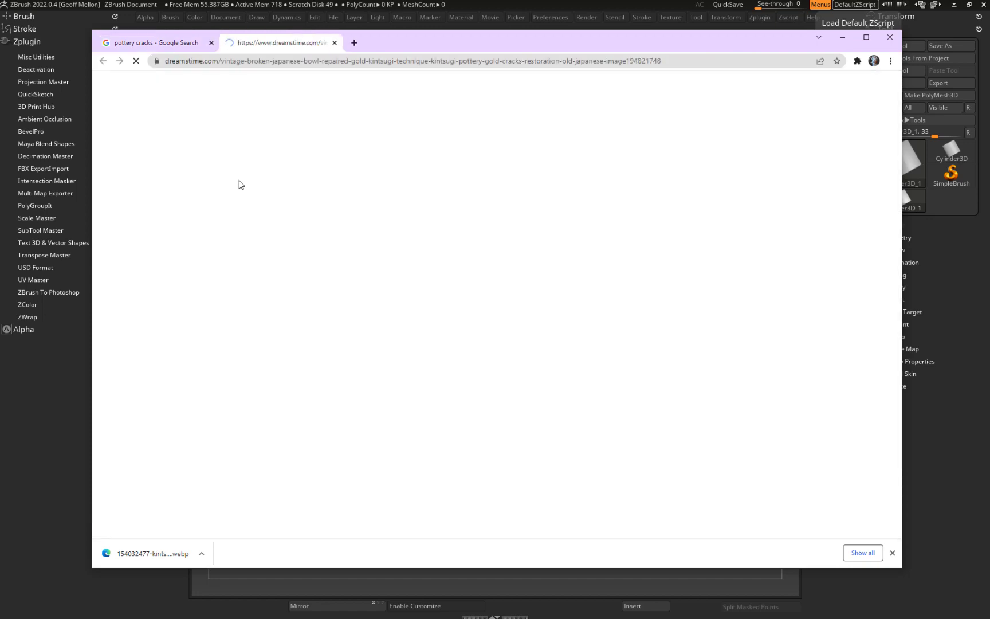
click(335, 43)
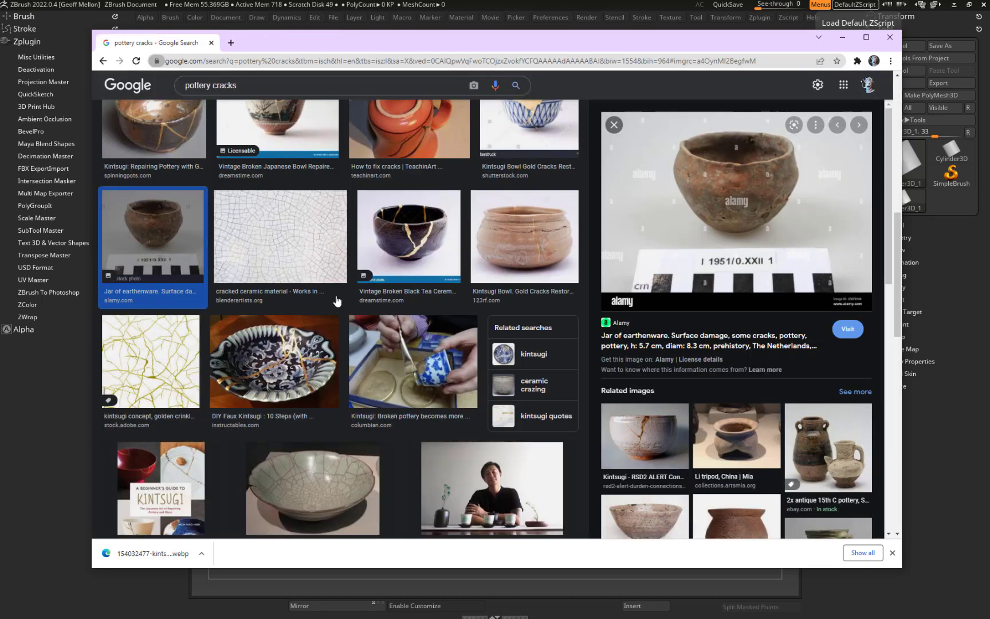
Preview the Blender Artists cracked ceramic material texture and browse further down the pottery cracks results
click(289, 243)
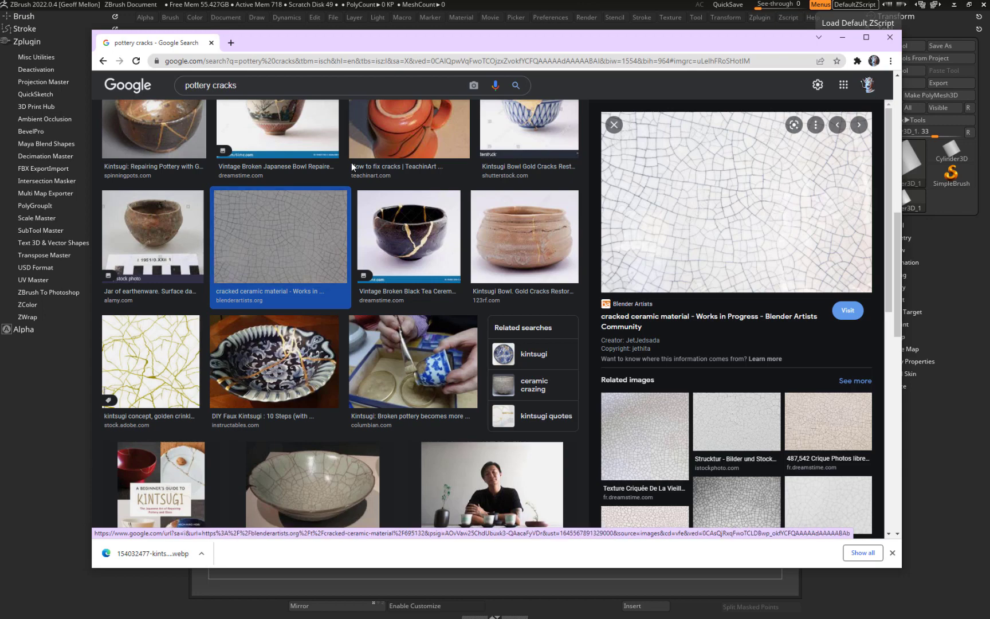
scroll(393, 234, down, 10)
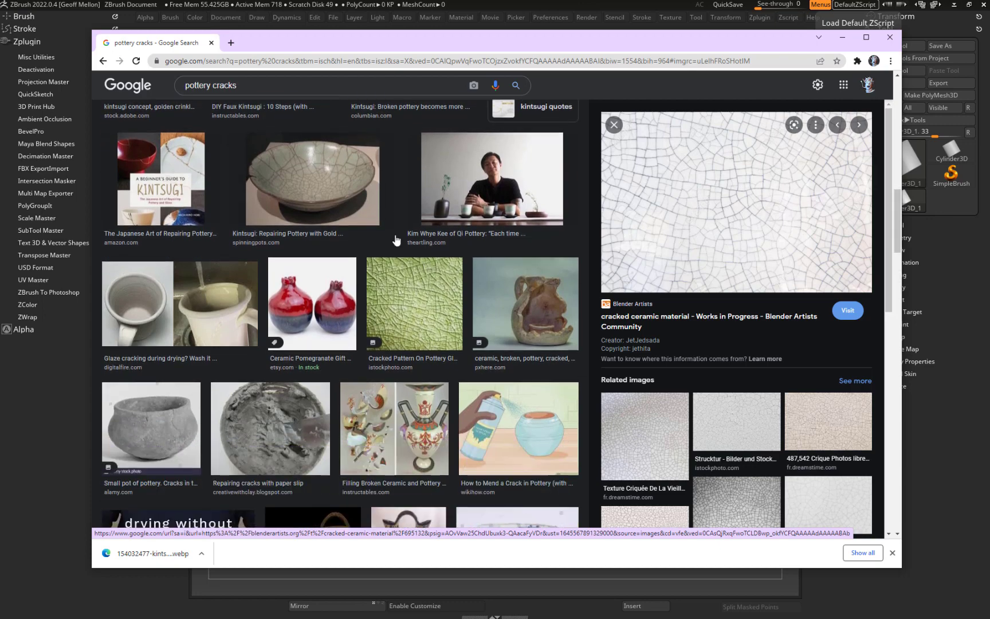
scroll(398, 240, down, 3)
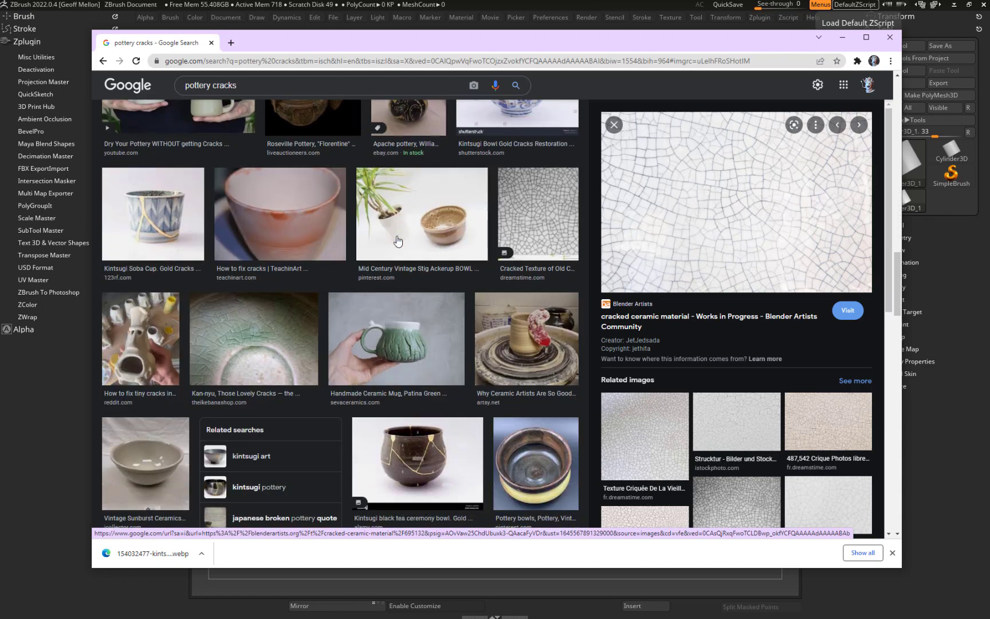
Preview the Alamy kintsugi black tea ceremony bowl and its related kintsugi beige bowl image
scroll(397, 239, down, 4)
click(449, 275)
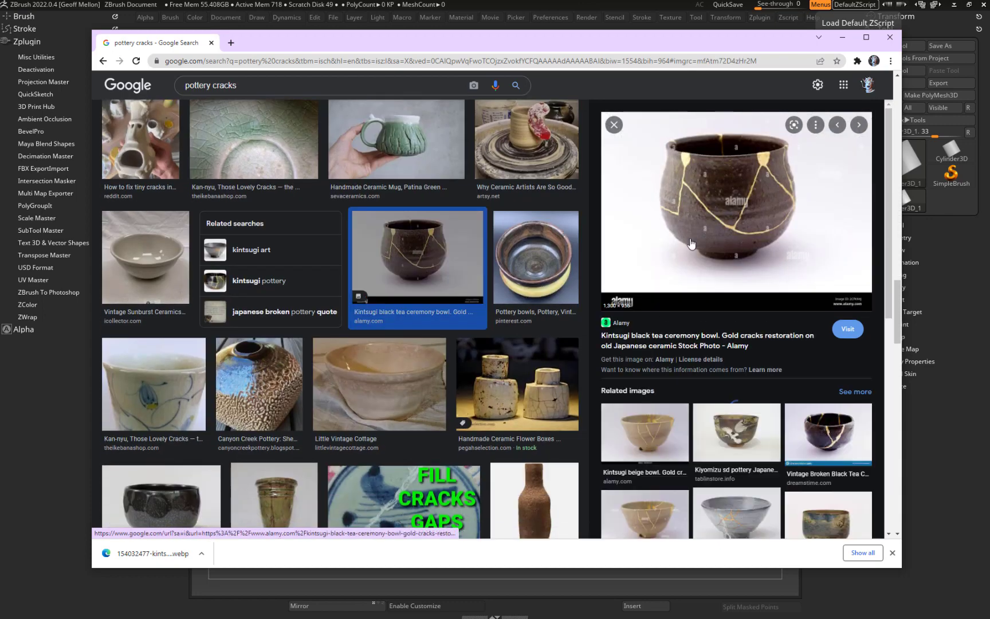
click(610, 468)
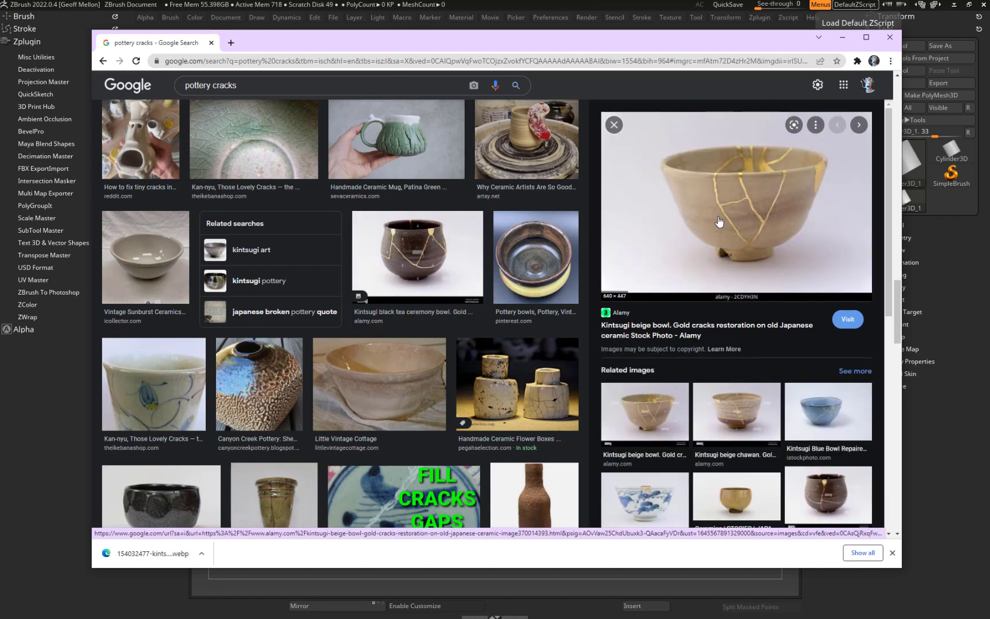
Preview the Pikist pot reassembled from cracked shards and open its full image in a new tab
scroll(355, 278, down, 1)
scroll(356, 278, down, 4)
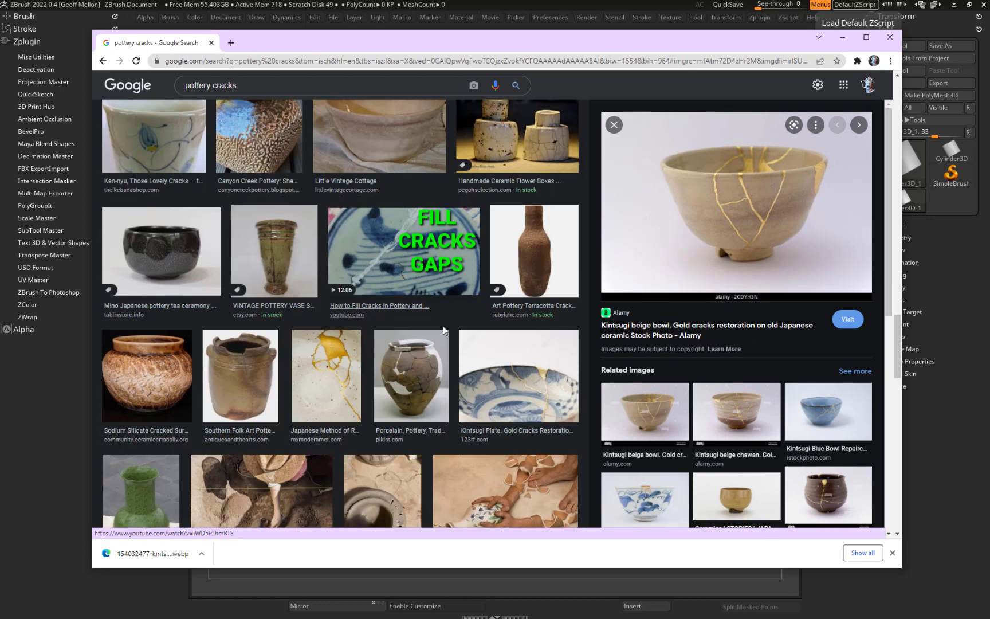
click(411, 373)
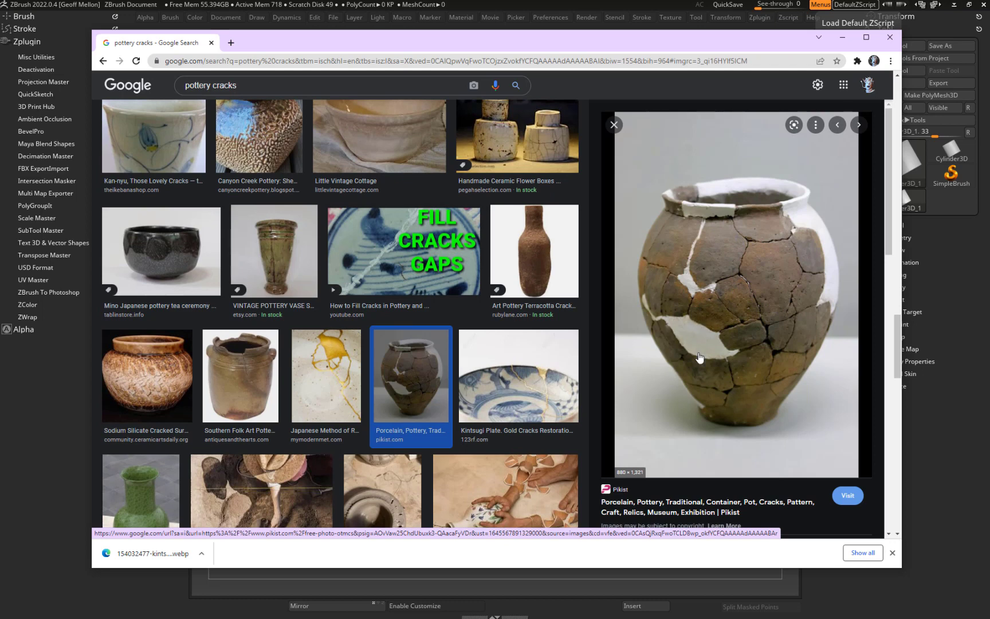
right_click(749, 245)
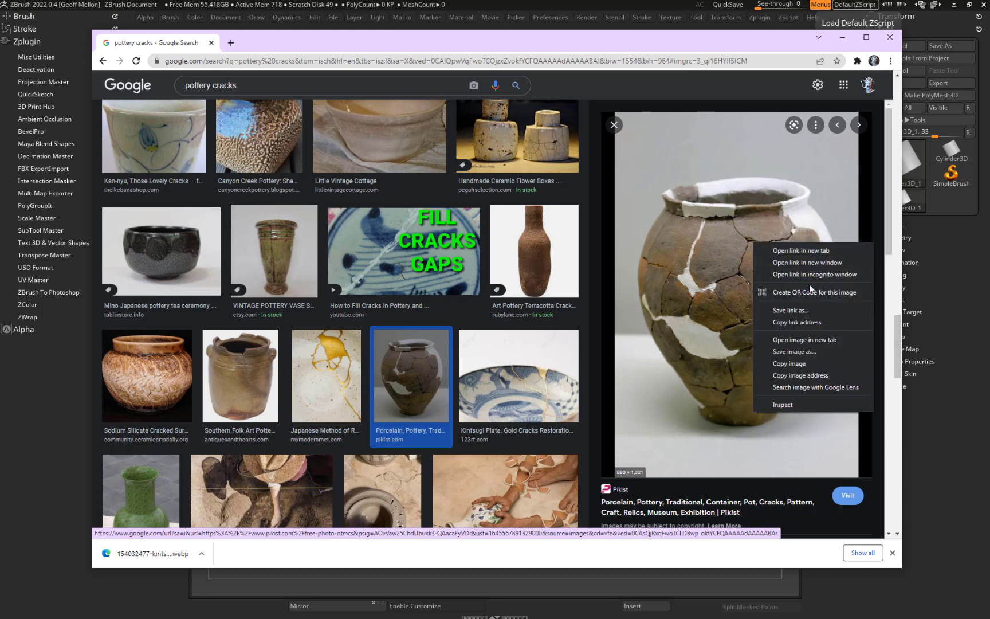
click(811, 340)
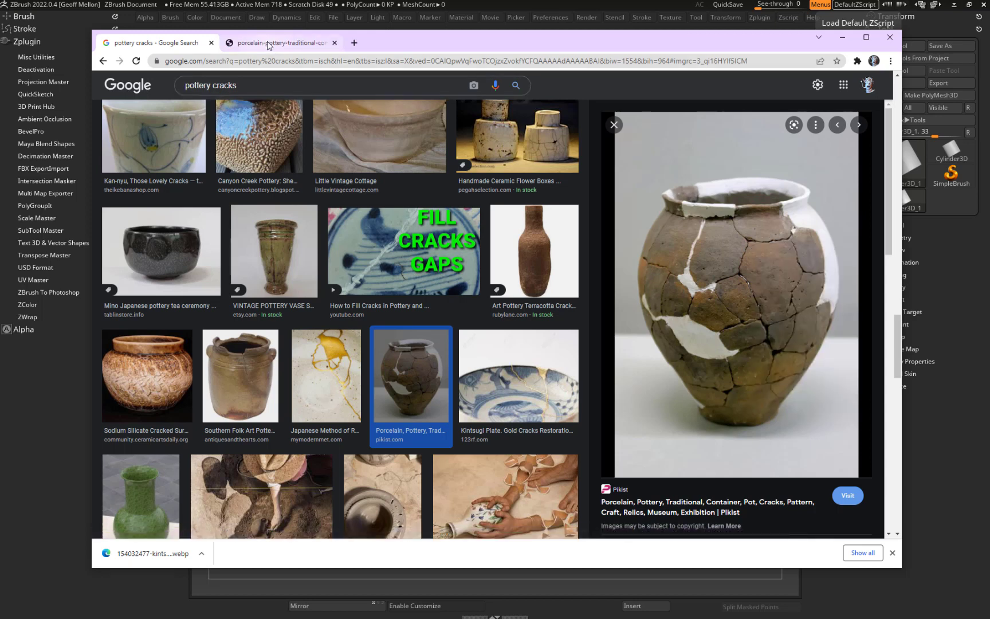
Examine the cracks and filled gaps in the enlarged Pikist pot image and close its tab
click(269, 43)
click(510, 258)
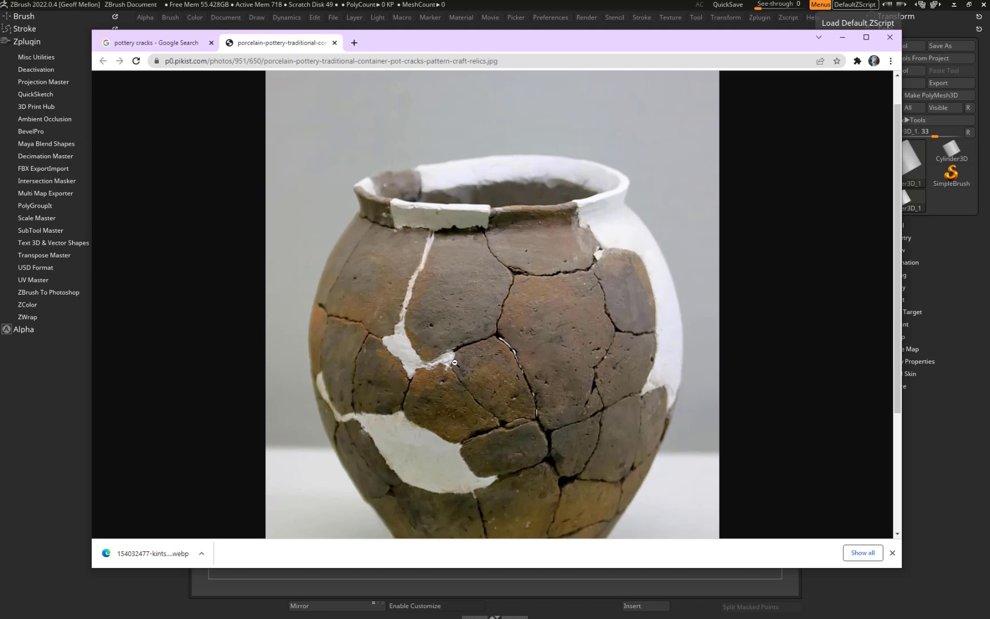
scroll(454, 362, down, 2)
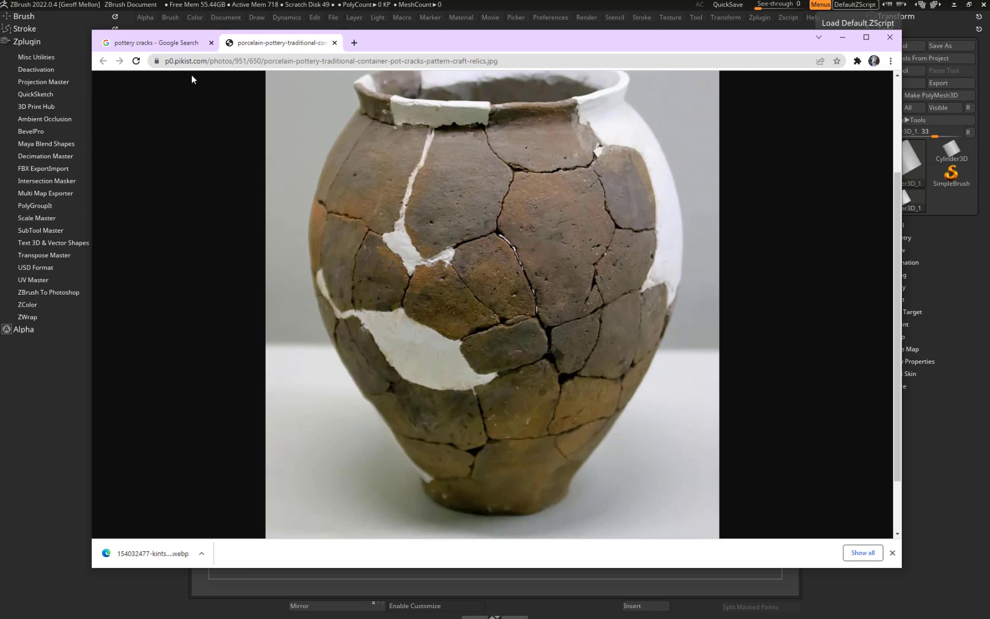
click(335, 43)
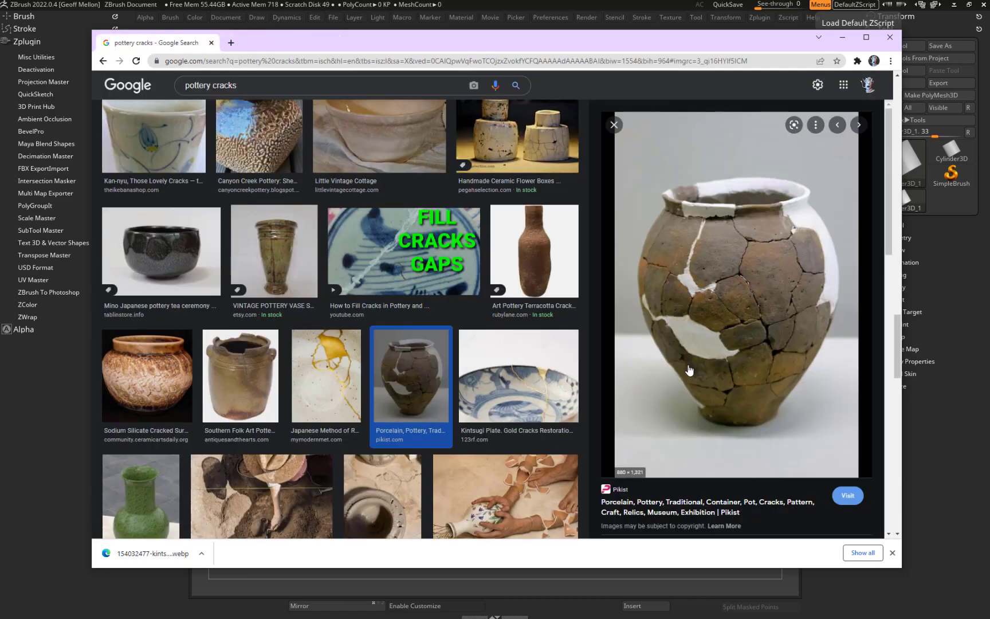
Preview the GoodFon shattered vase wallpaper and the Get Advice black kintsugi bowl from the pottery cracks results
scroll(473, 297, down, 5)
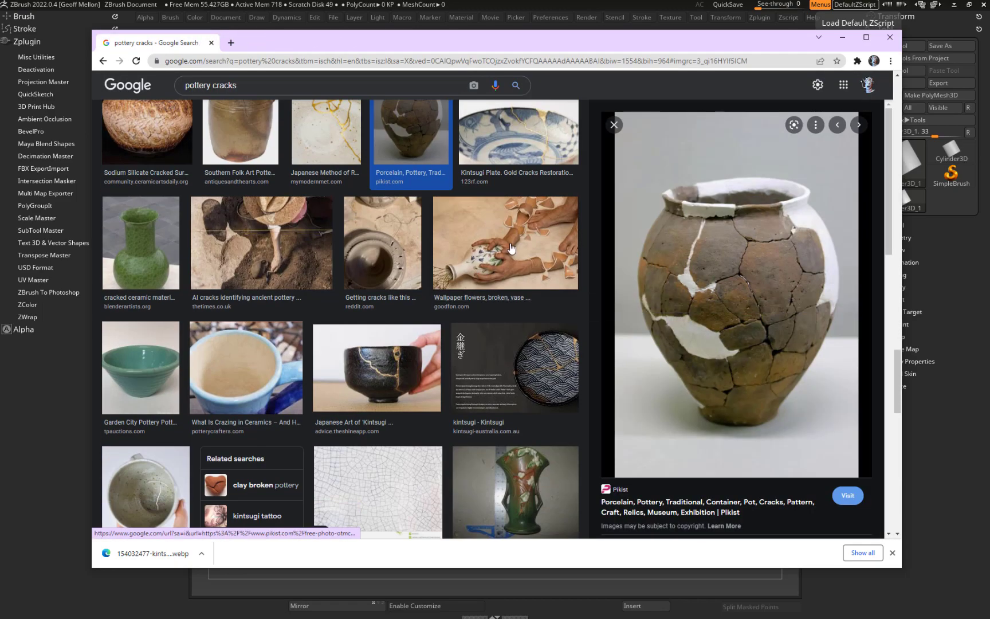
click(473, 296)
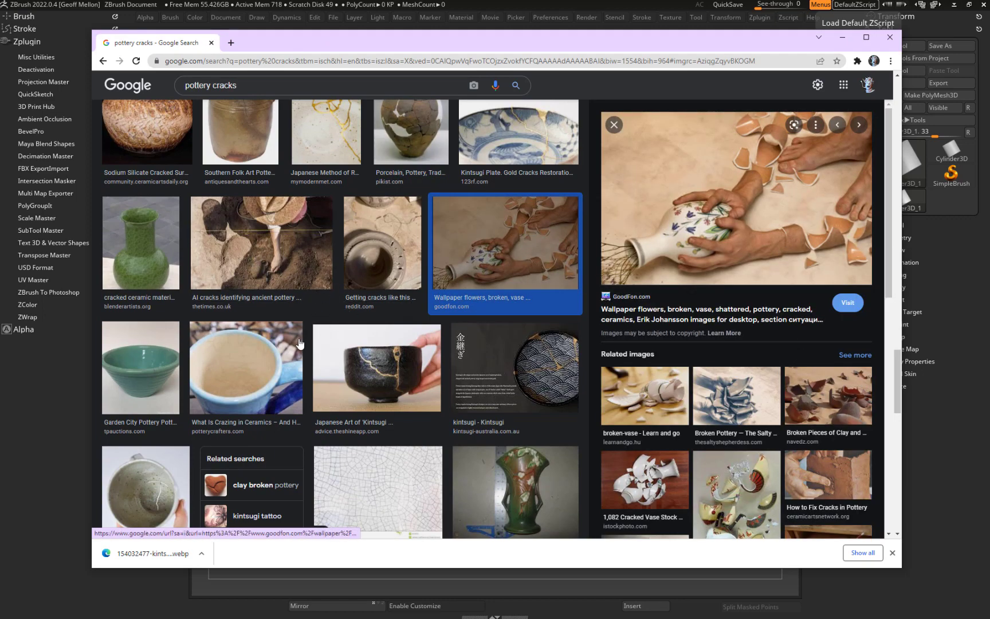
click(389, 362)
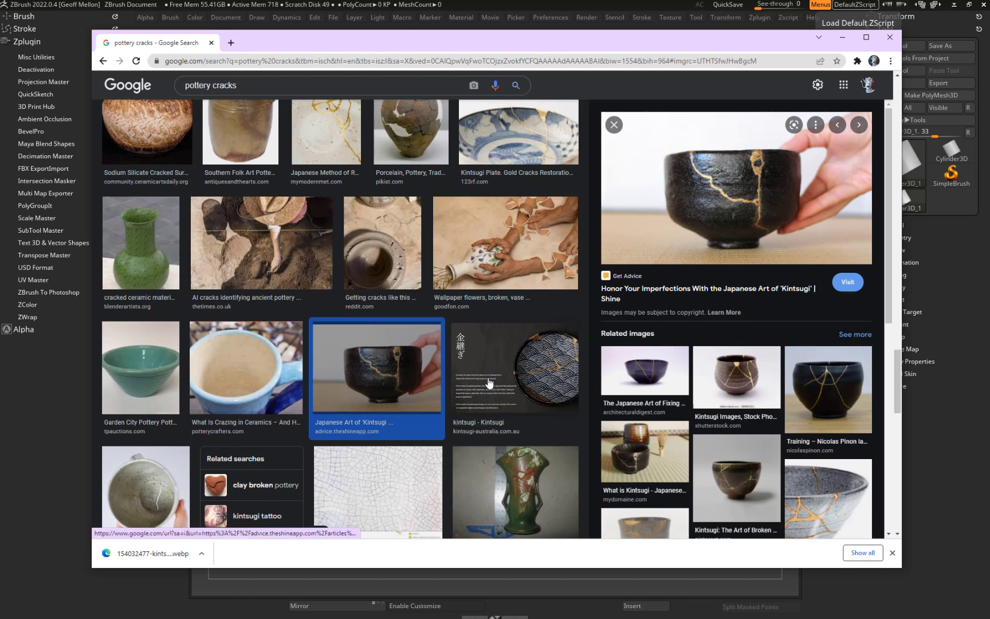
Check the neighbouring results and return to the preview of the Pikist reassembled pot
scroll(284, 367, down, 3)
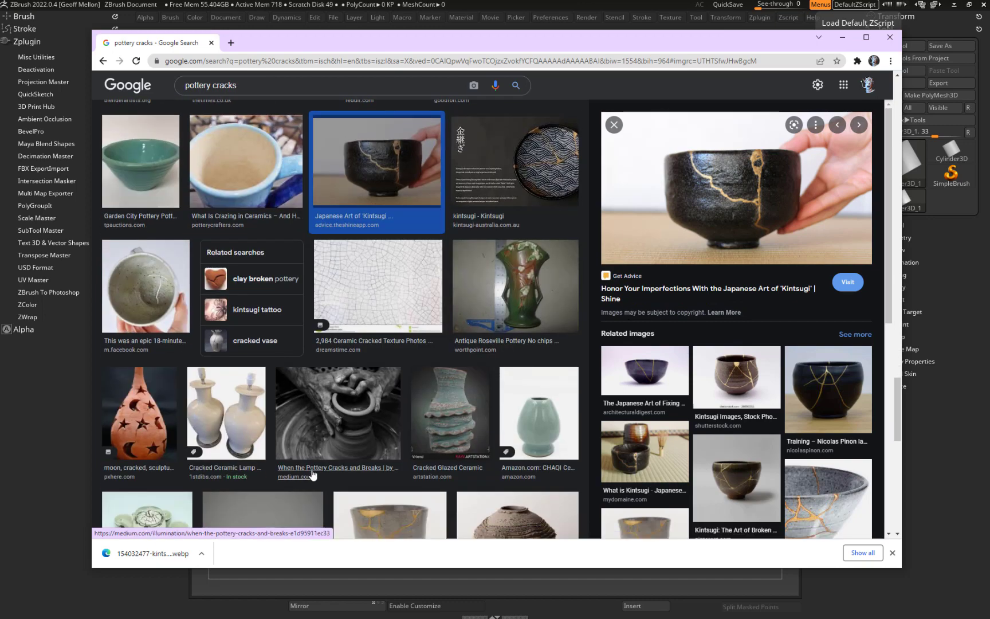
scroll(286, 373, up, 5)
click(397, 438)
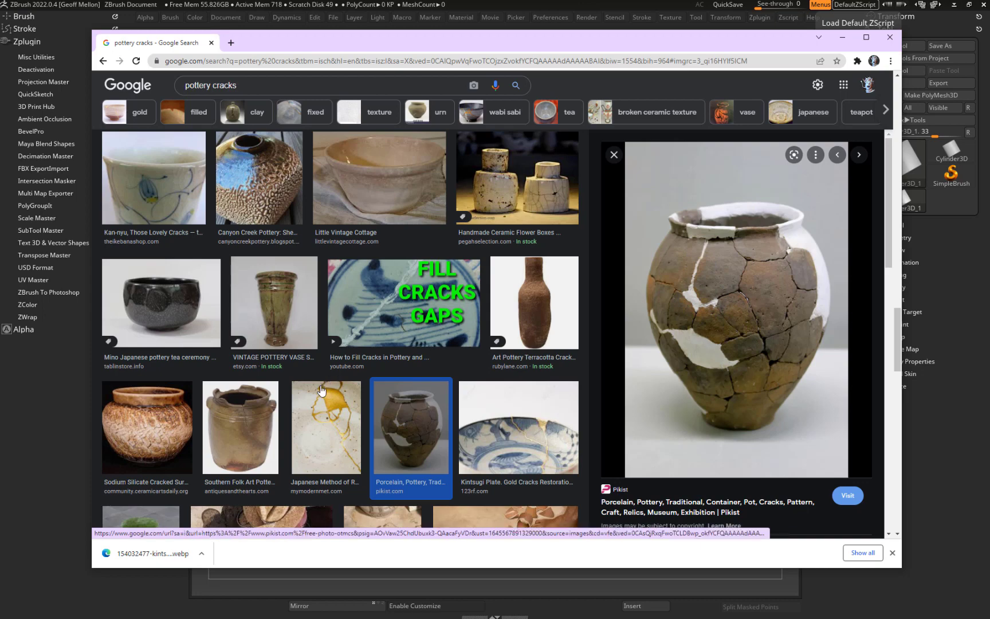
Browse the remaining pottery cracks results for more damaged pottery references and close the browser window
scroll(333, 391, down, 4)
scroll(347, 383, down, 12)
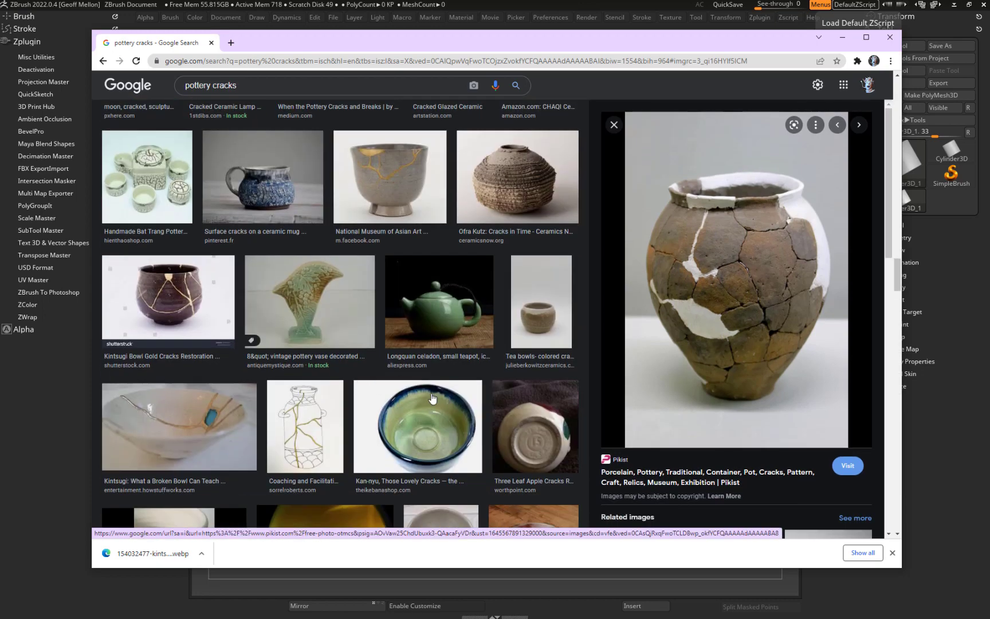
scroll(435, 401, down, 5)
scroll(497, 416, down, 3)
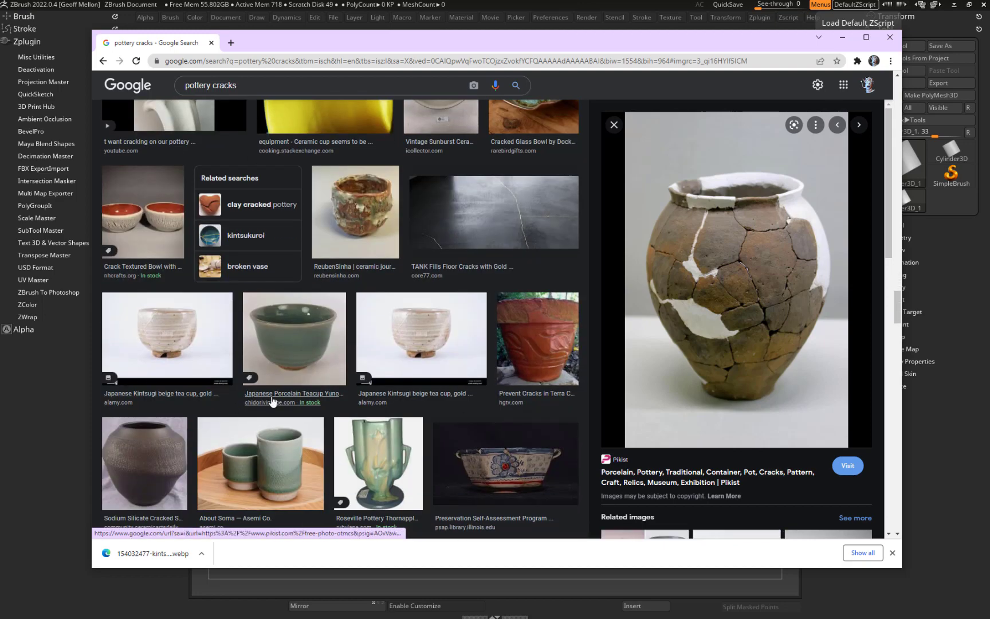
scroll(373, 398, down, 2)
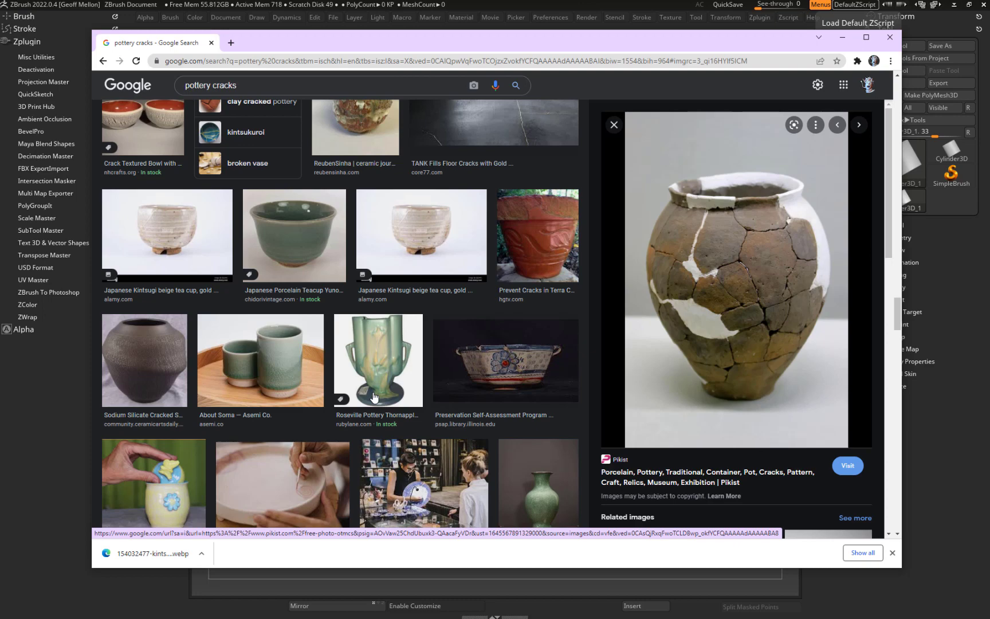
scroll(374, 396, down, 6)
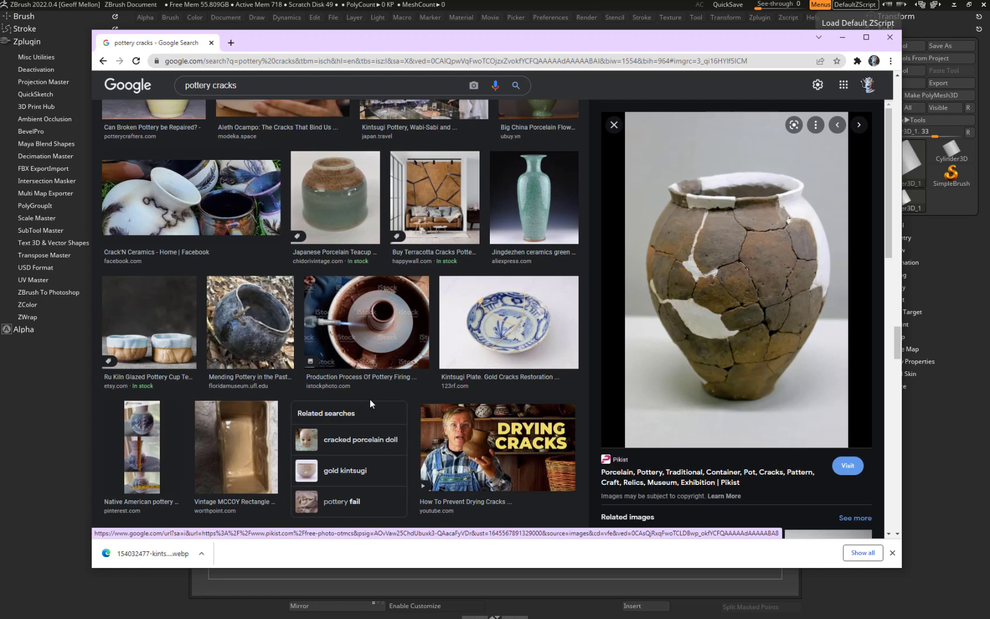
scroll(370, 399, down, 3)
scroll(372, 405, down, 3)
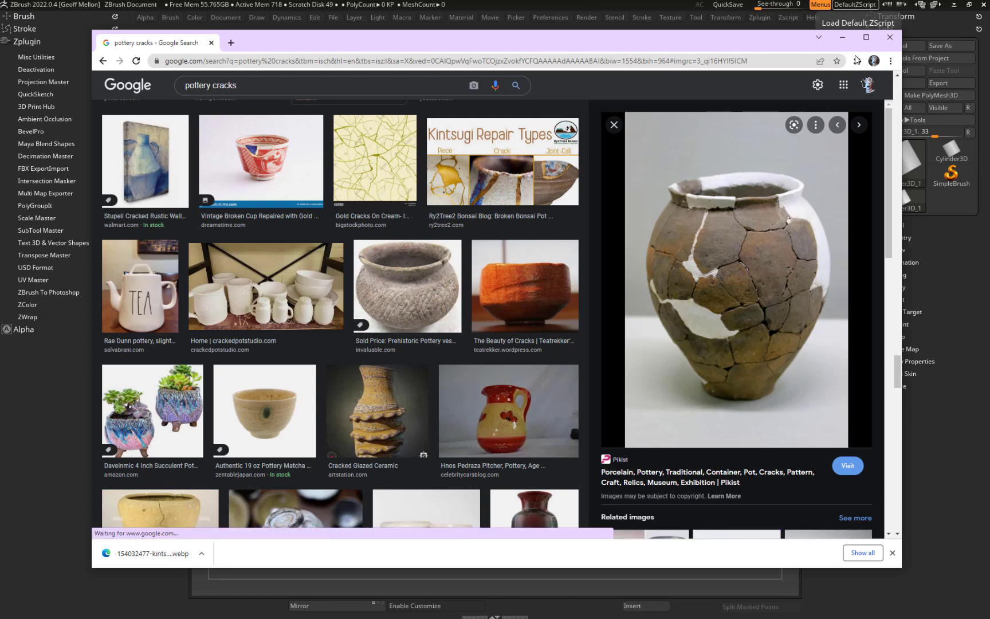
click(898, 39)
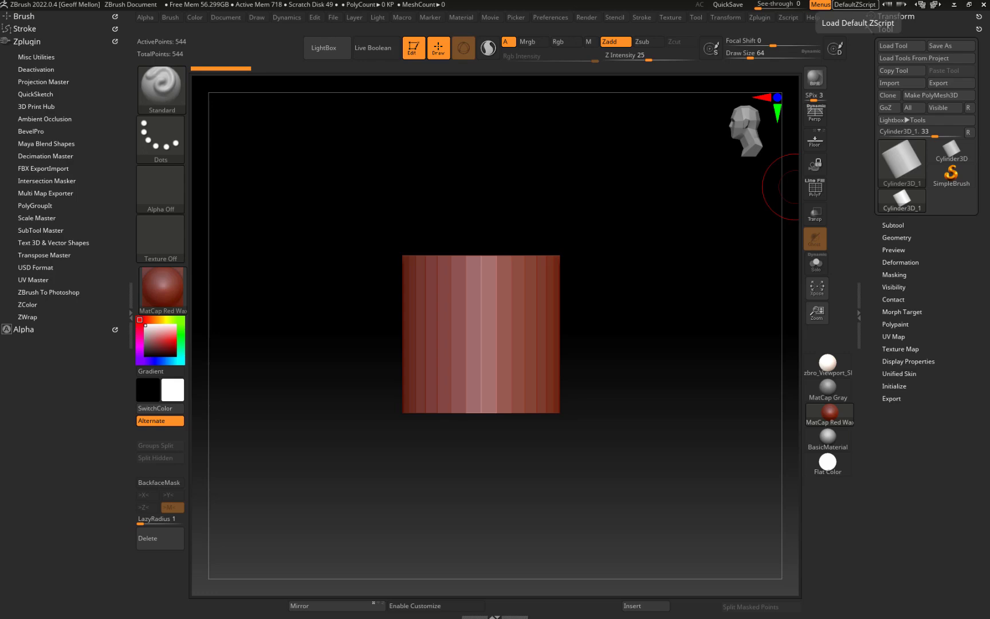
Bring up the Week 6 Reference folder, show its files as large thumbnails and open the clay white pot image maximized in Photos
drag(989, 123, 532, 91)
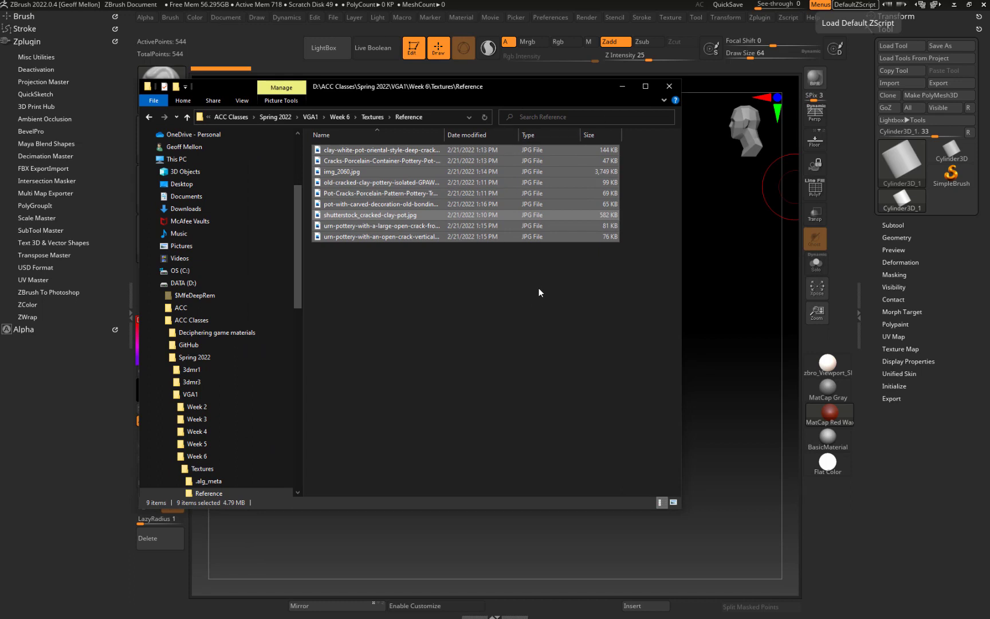
click(673, 502)
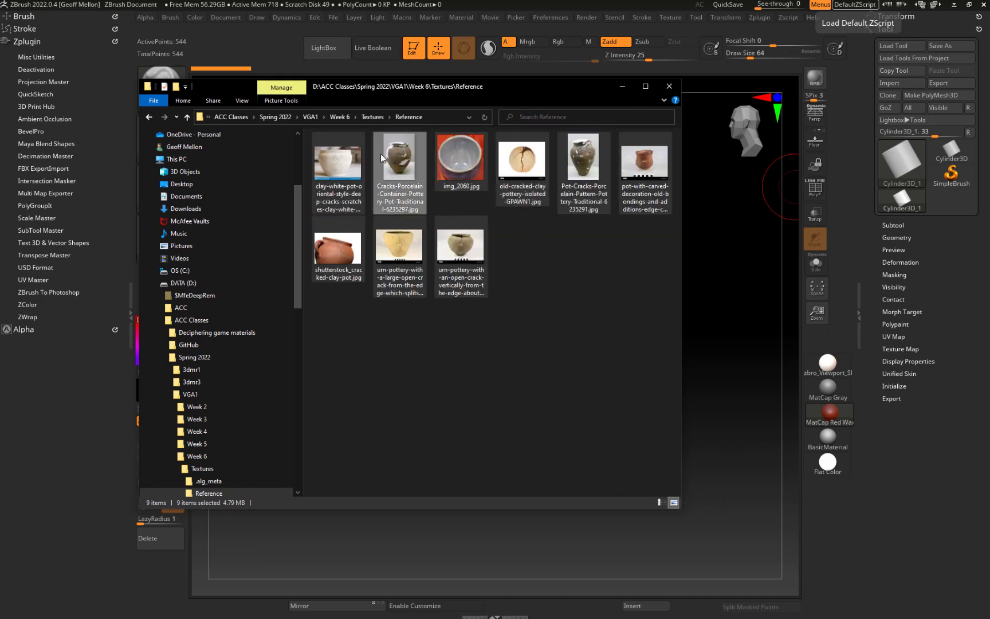
click(338, 166)
click(694, 293)
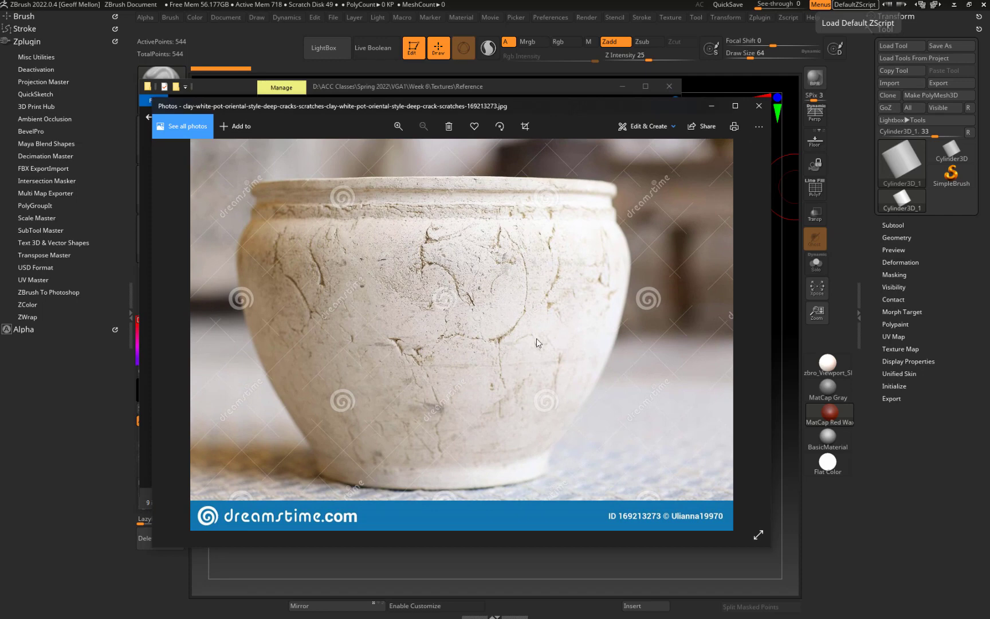
click(735, 106)
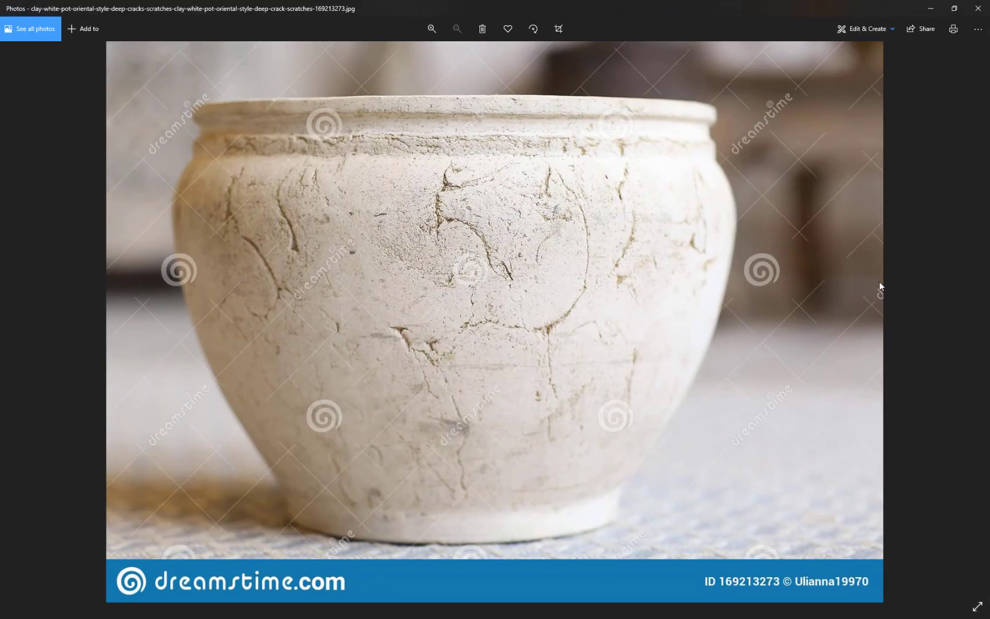
View Cracks-Porcelain-Container-Pottery-Pot-Traditional-6235297.jpg, zoom in on the cracks between its shards and return to the full view
click(976, 317)
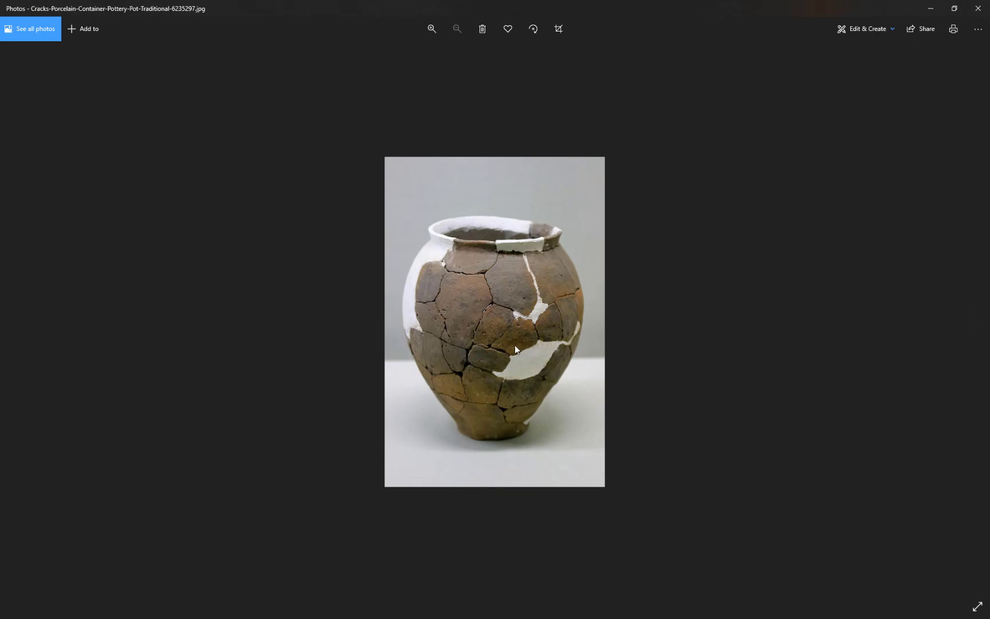
ctrl+scroll(514, 345, up, 5)
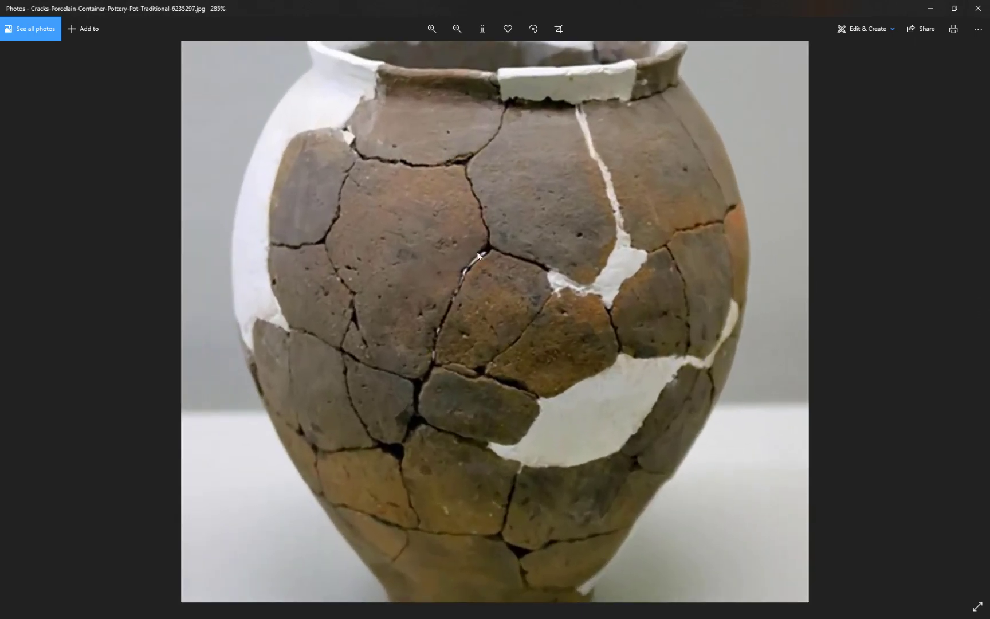
ctrl+scroll(429, 373, down, 5)
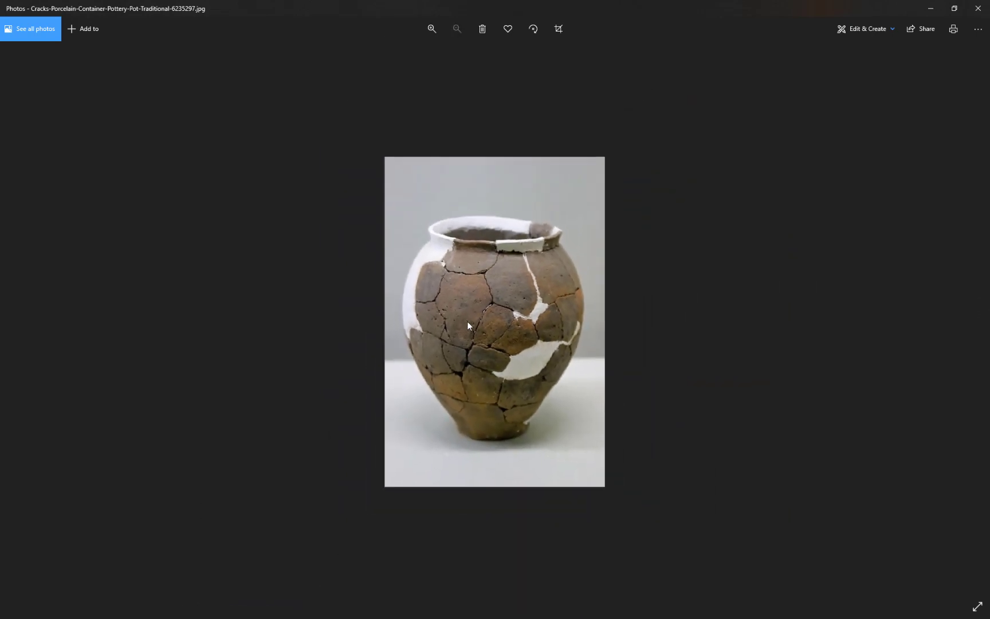
View img_2060.jpg, old-cracked-clay-pottery-isolated-GPAWN1.jpg and Pot-Cracks-Porcelain-Pattern-Pottery-Traditional-6235291.jpg in turn
click(978, 317)
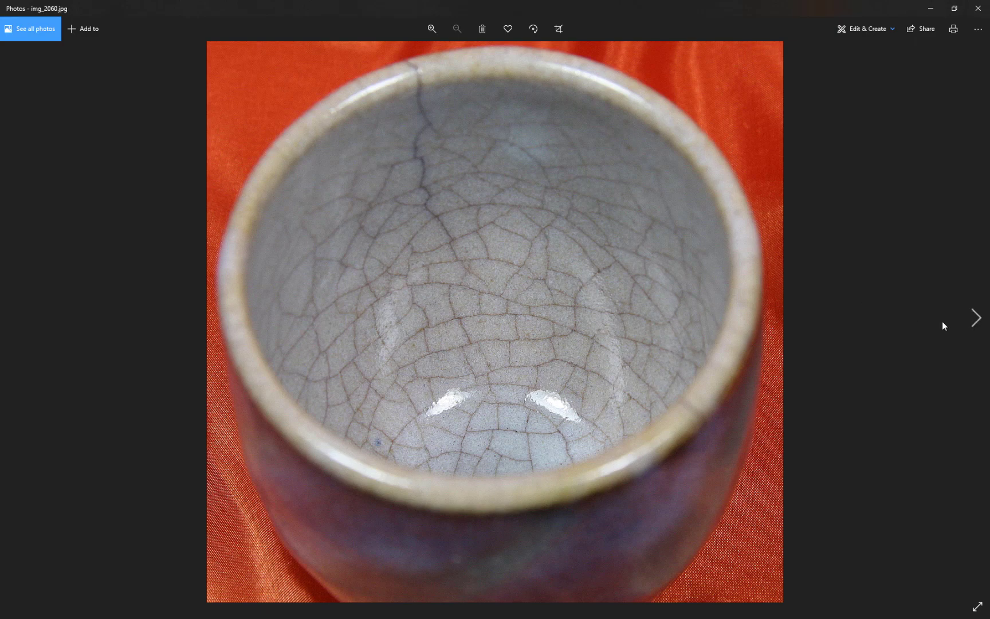
click(975, 317)
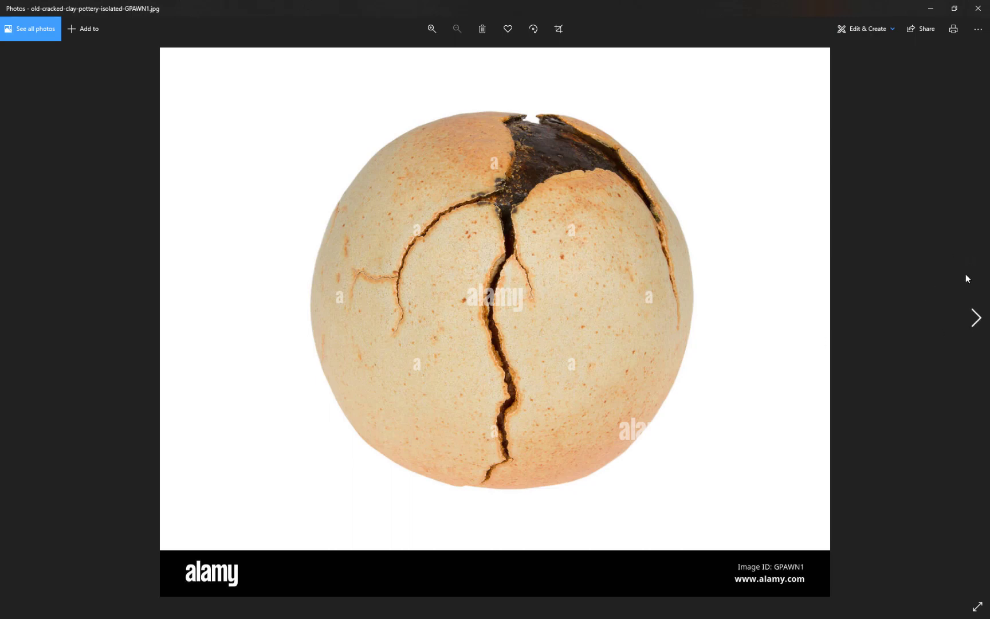
click(974, 322)
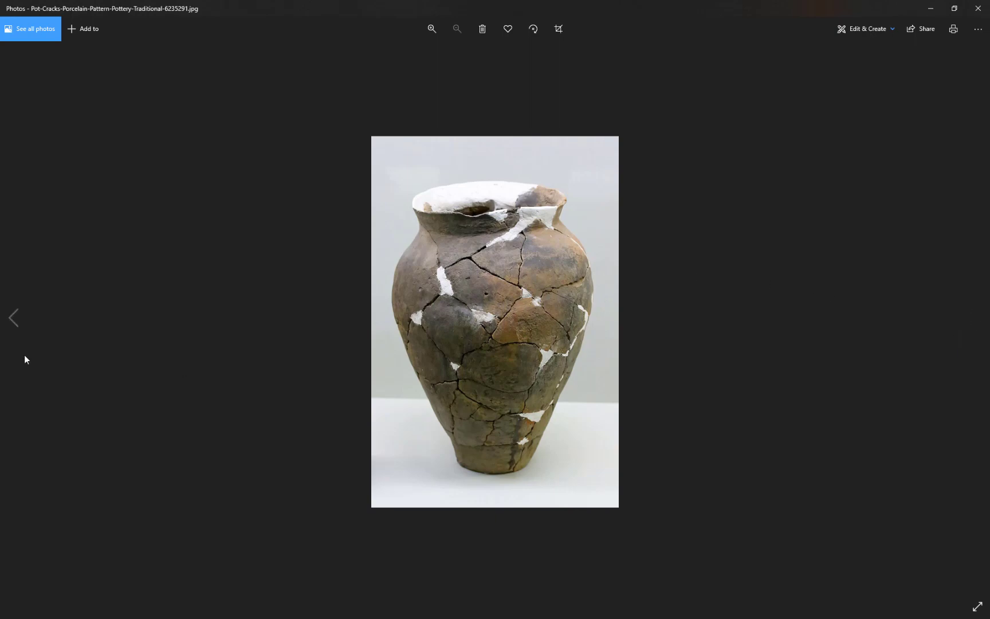
Go back through the reference images to the first reassembled pot and return to Pot-Cracks-Porcelain-Pattern-Pottery-Traditional-6235291.jpg for comparison
click(15, 318)
click(14, 318)
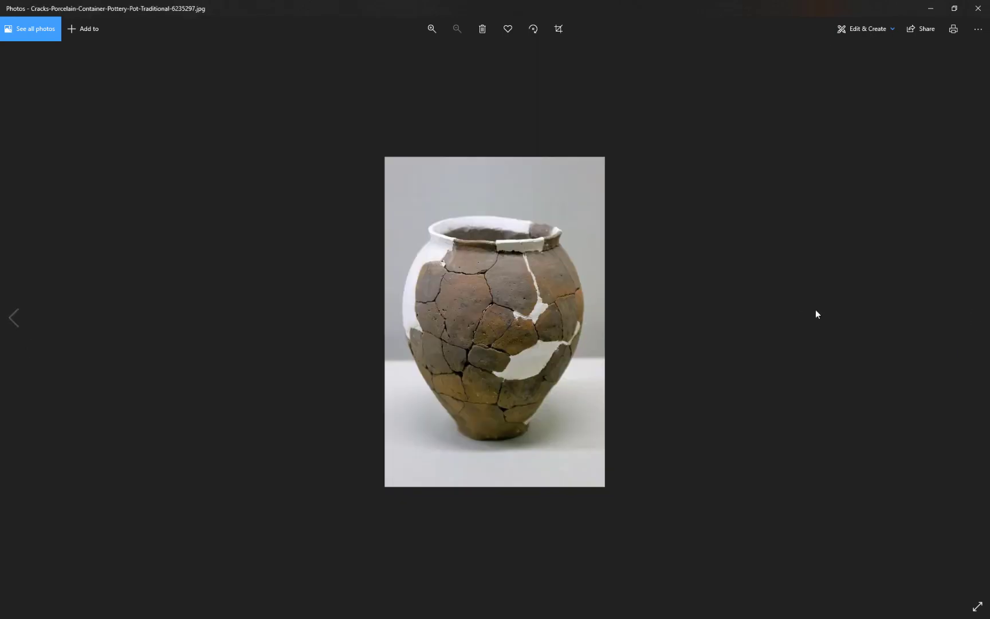
click(974, 318)
click(974, 318)
click(974, 318)
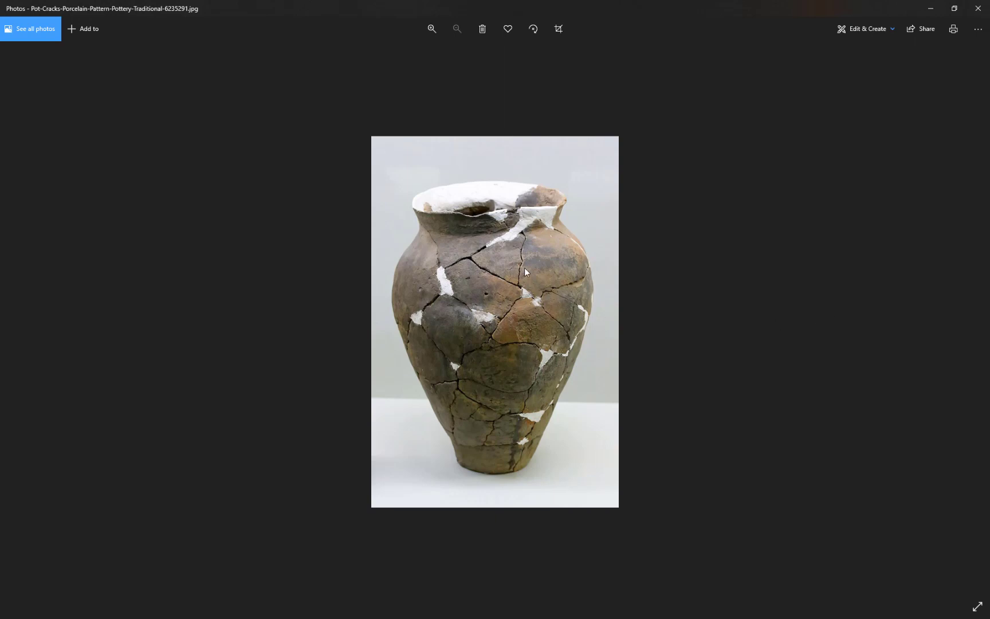
View the chipped earthenware pot with carved decoration and zoom in on the crack in shutterstock_cracked-clay-pot.jpg
click(974, 318)
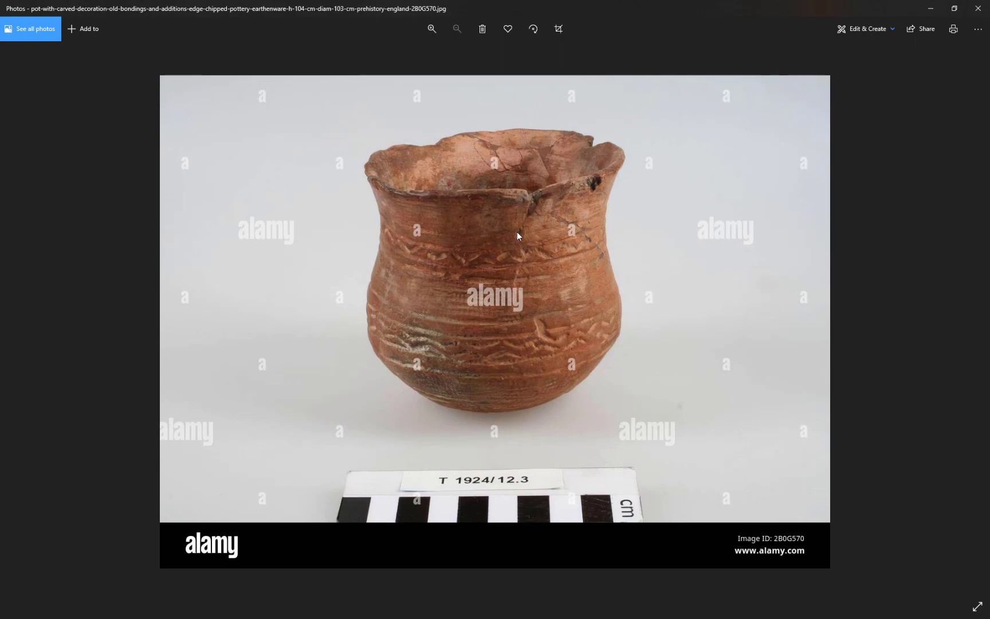
click(977, 319)
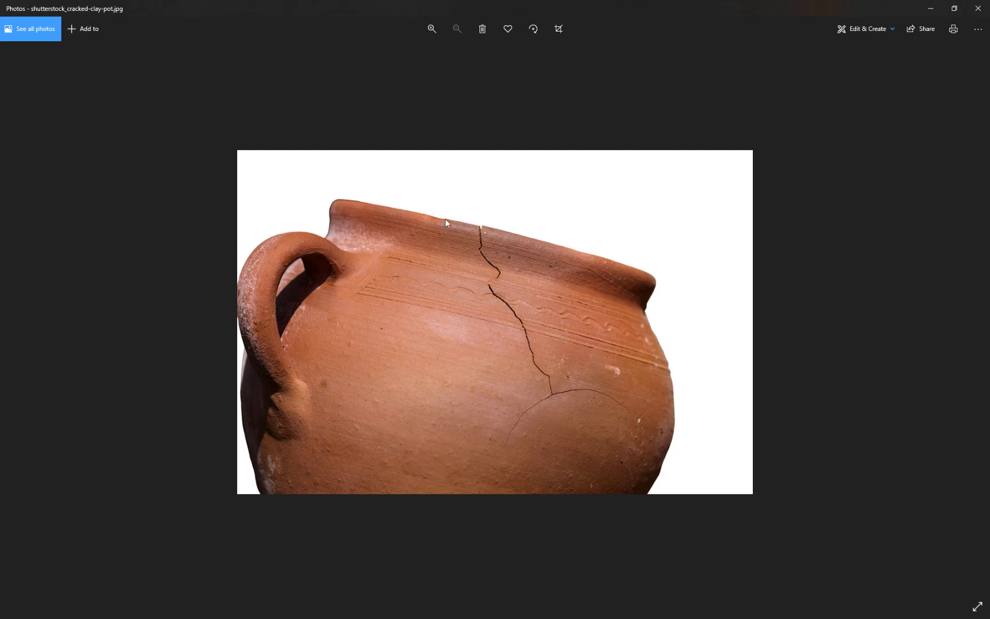
scroll(478, 235, up, 5)
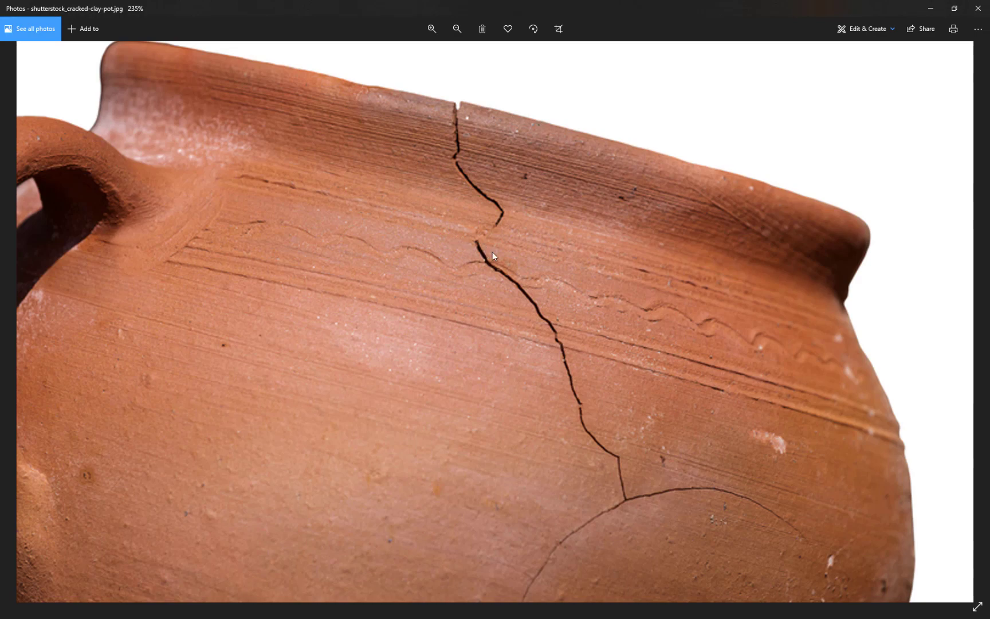
View the yellow earthenware urn with the large open crack and zoom in on where the crack splits in two
scroll(619, 392, down, 5)
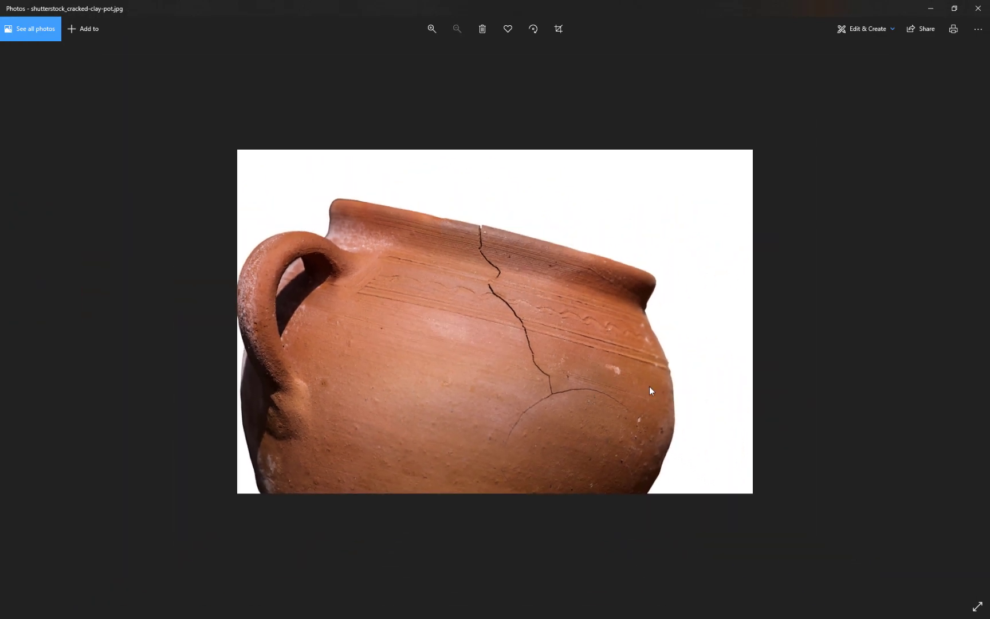
click(976, 315)
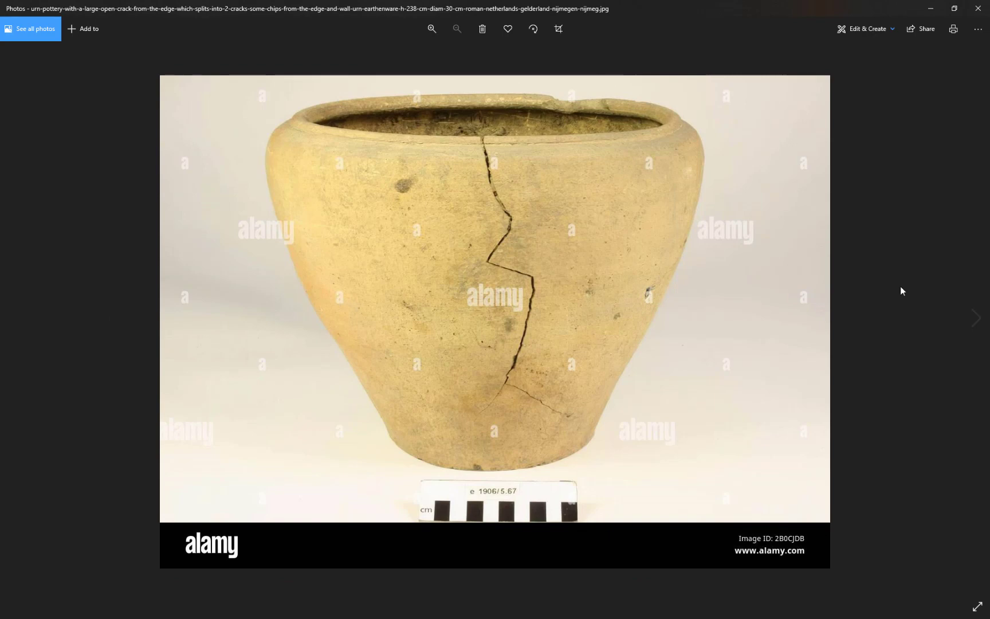
scroll(534, 269, up, 2)
scroll(534, 268, up, 1)
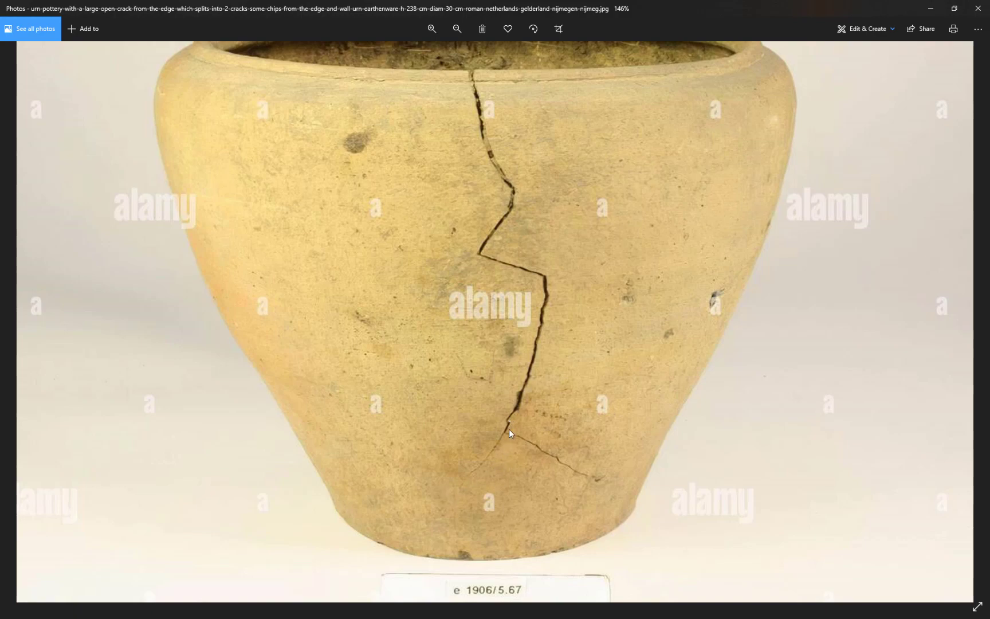
scroll(773, 317, up, 2)
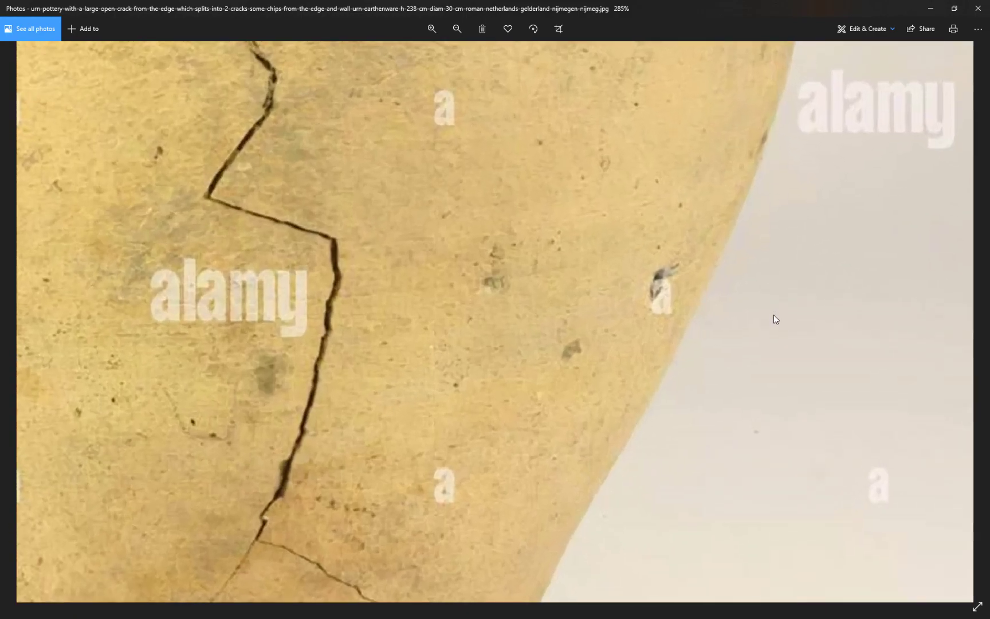
scroll(772, 317, down, 4)
Compare the urn with the missing rim shard and vertical crack against the yellow urn, and examine its crack up close
click(975, 318)
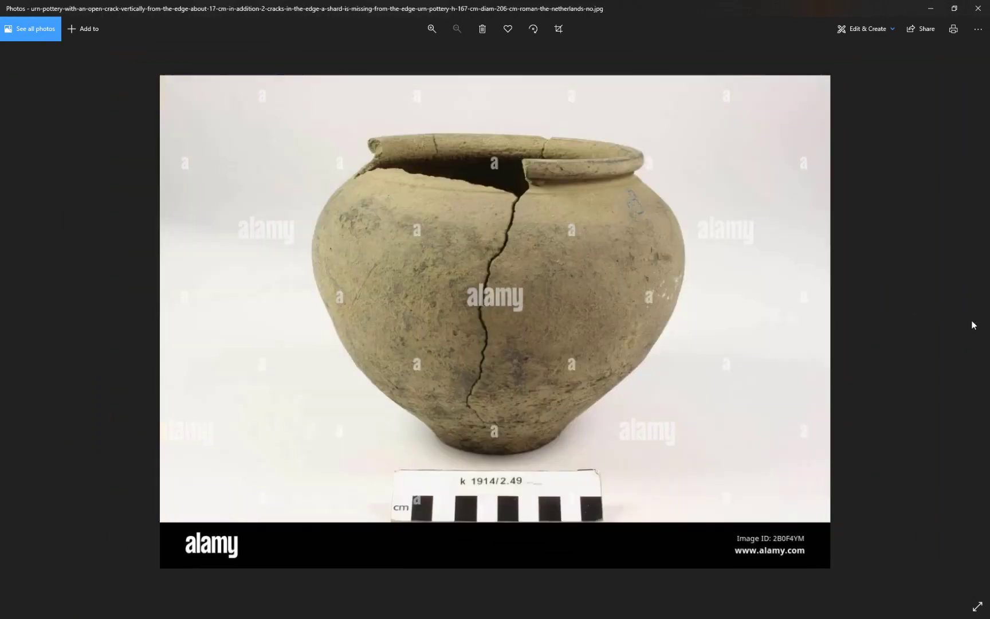
click(7, 312)
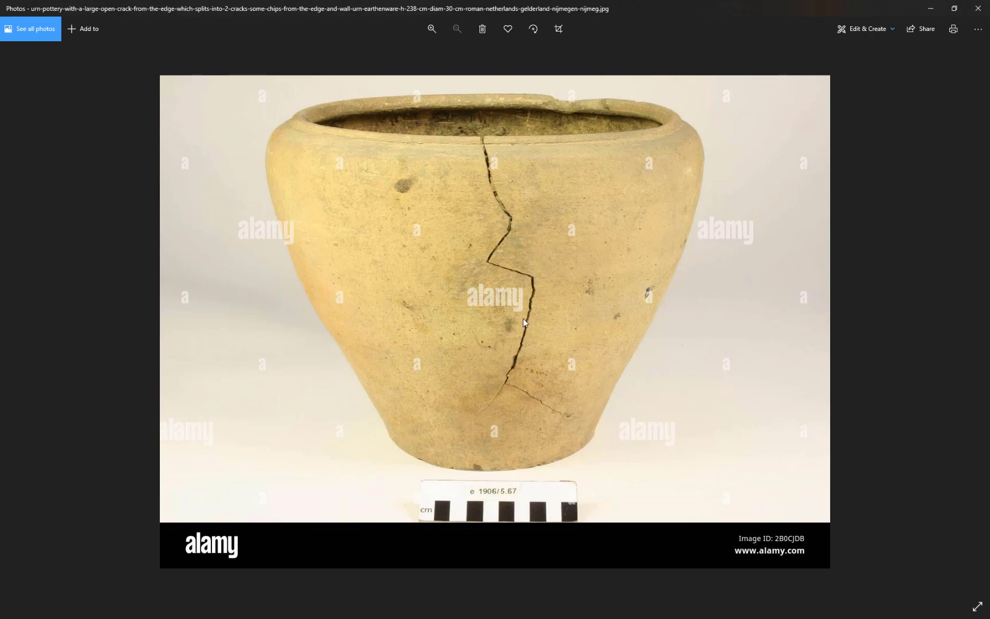
click(976, 319)
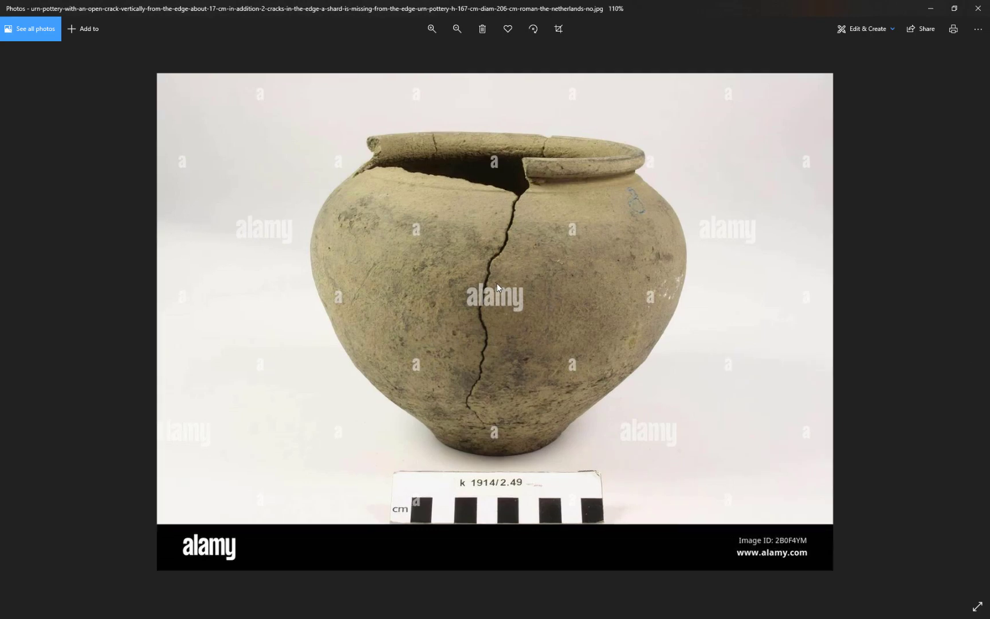
scroll(504, 229, up, 2)
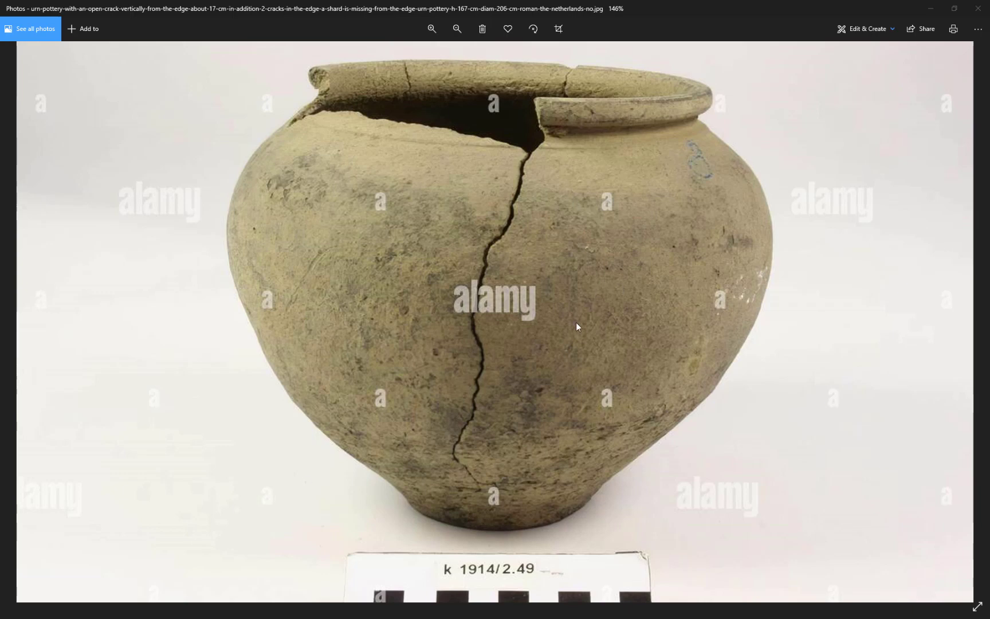
scroll(722, 256, down, 4)
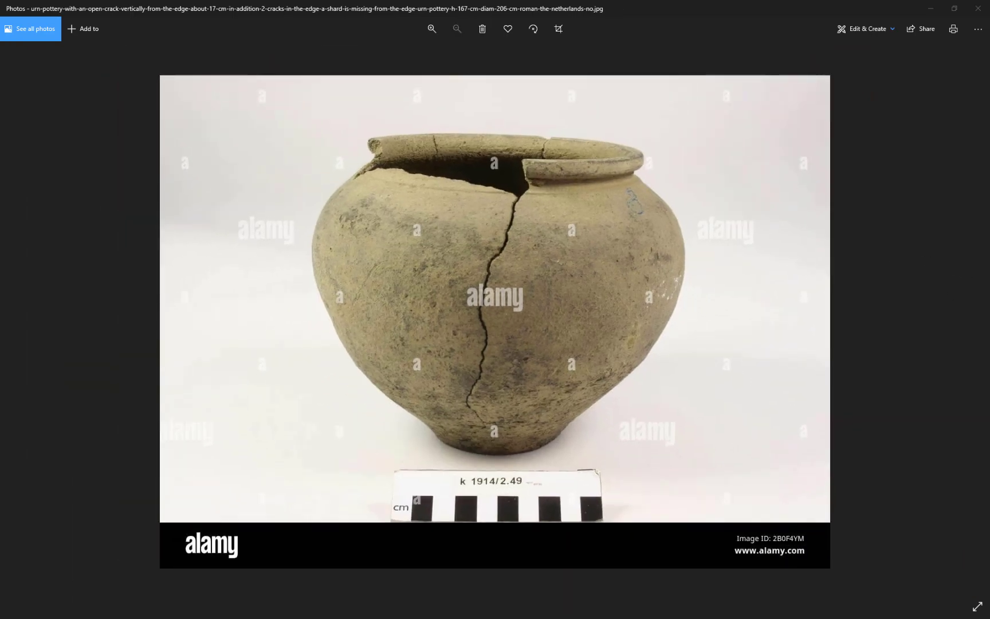
Close the photo viewer, return to ZBrush and dock the Texture palette in the tray
click(977, 10)
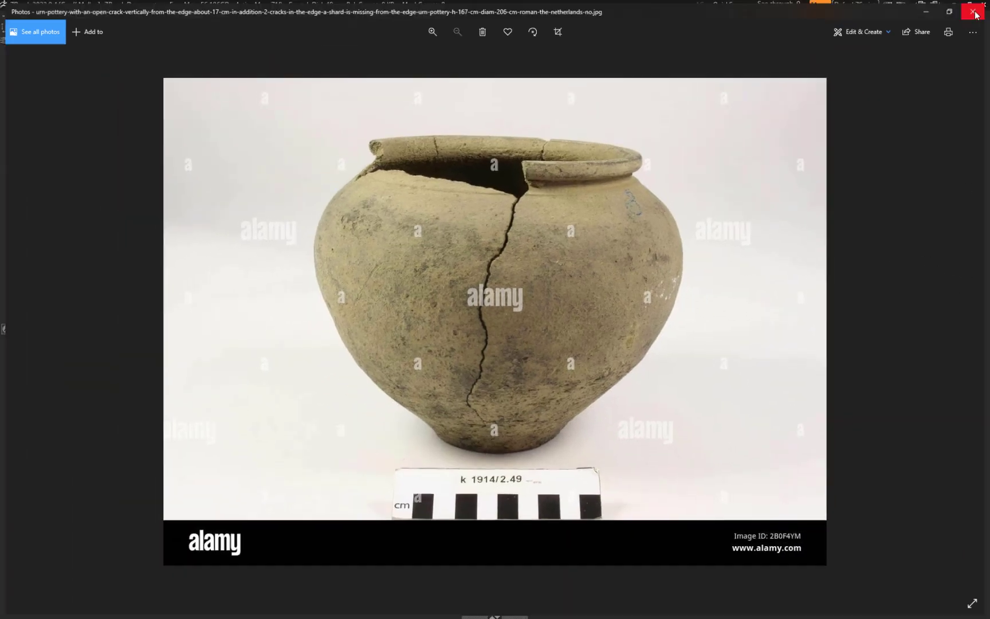
drag(534, 89, 0, 201)
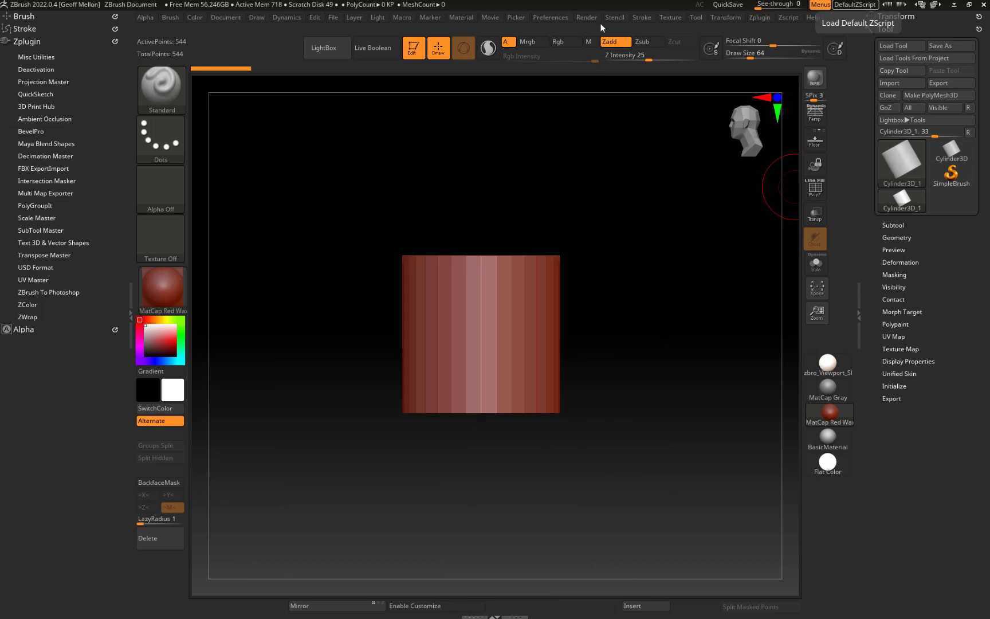
click(670, 18)
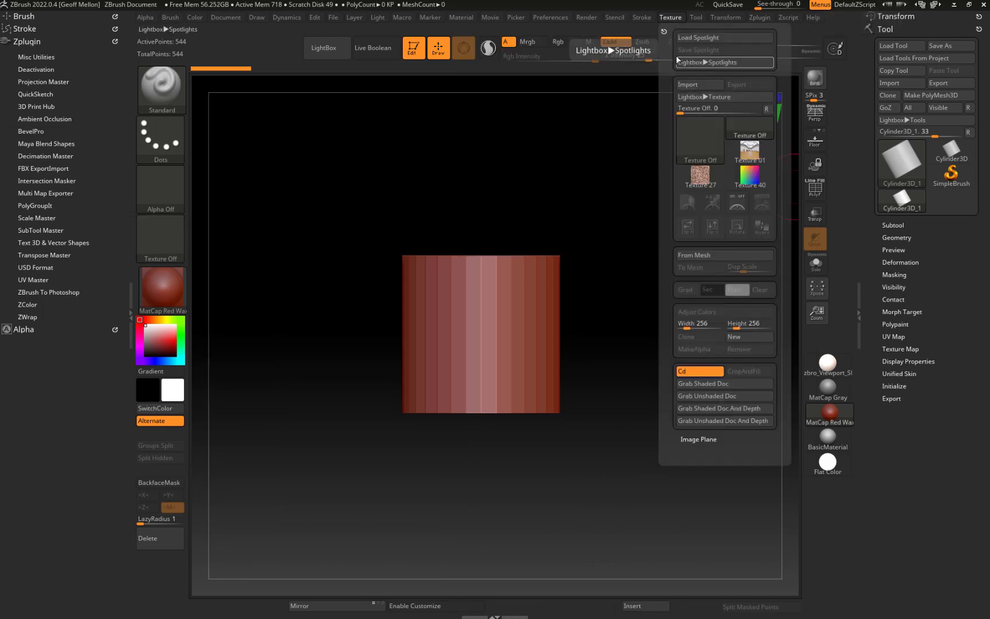
click(663, 33)
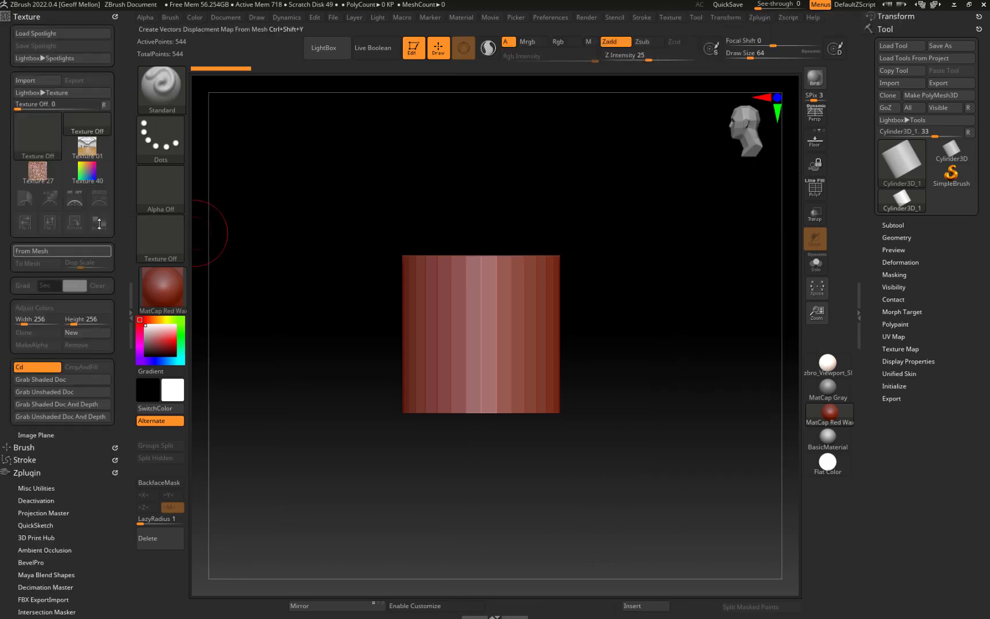
Import all the pottery images from the Week 6 > Textures > Reference folder as textures
click(39, 144)
click(46, 308)
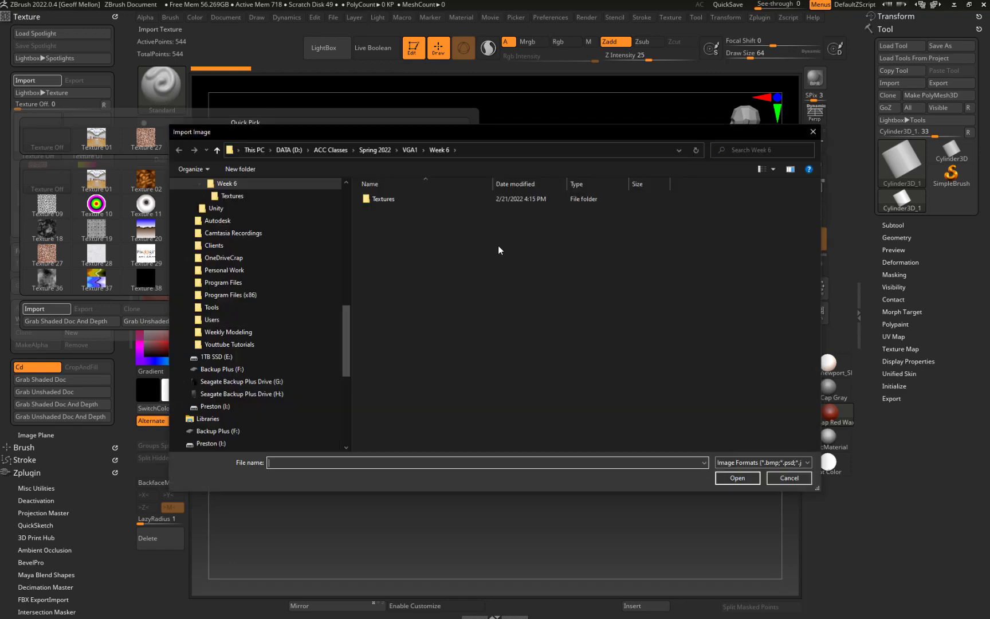
double_click(535, 272)
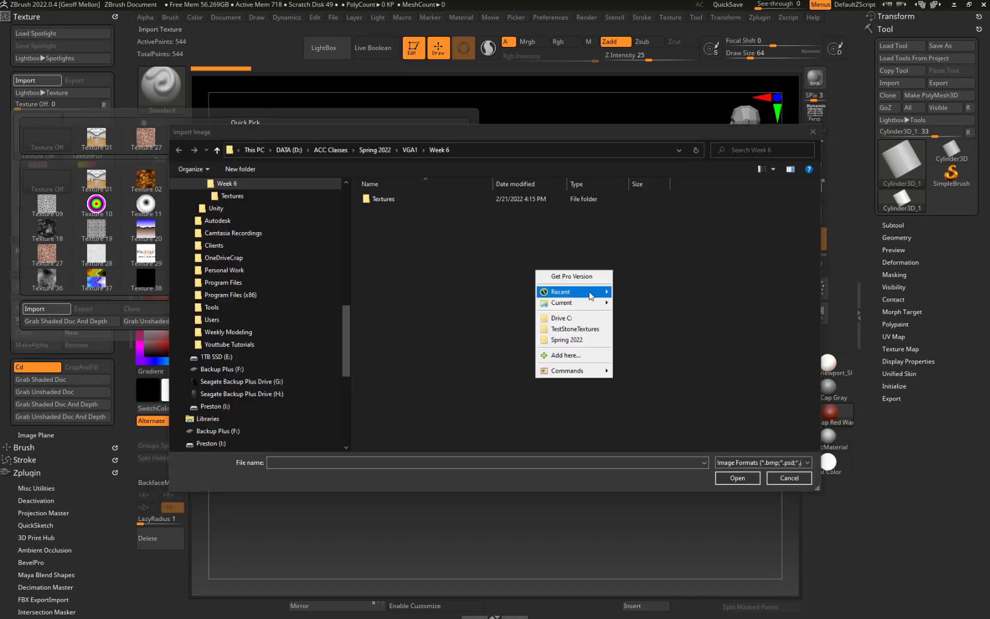
mouse_move(590, 292)
click(677, 342)
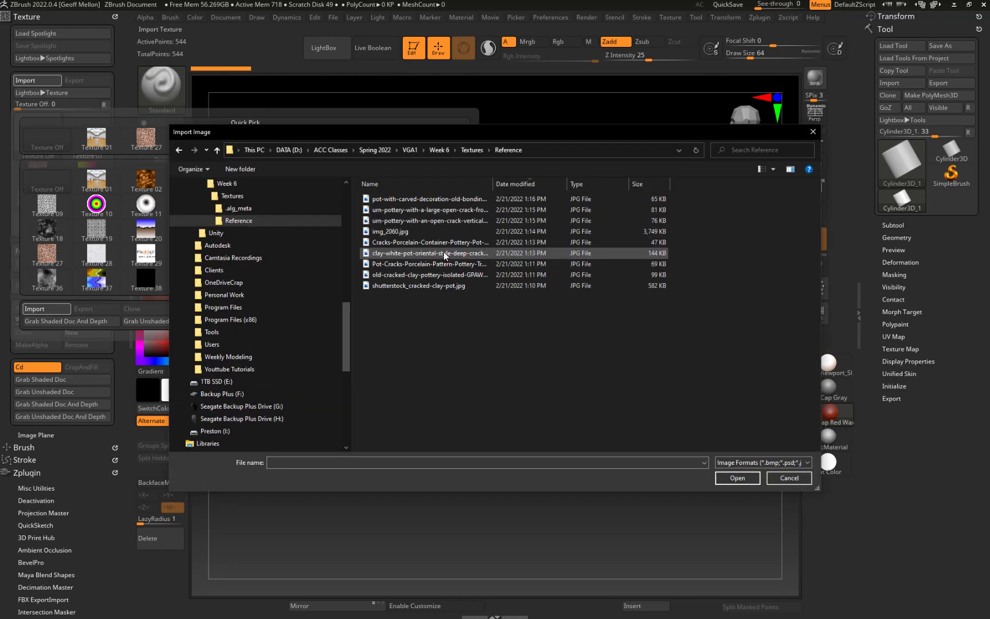
click(441, 201)
shift+click(437, 285)
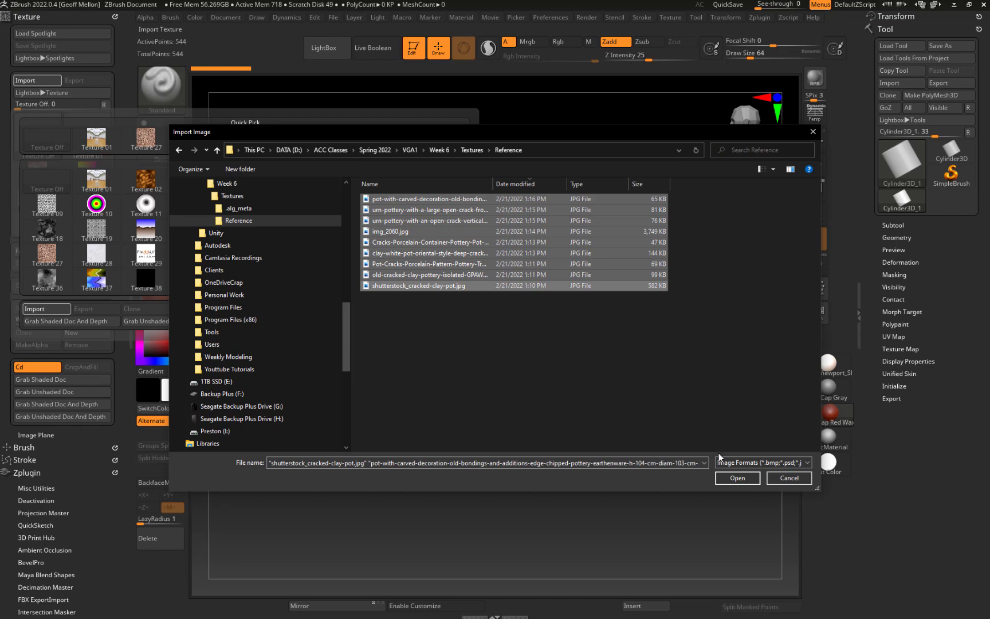
click(737, 478)
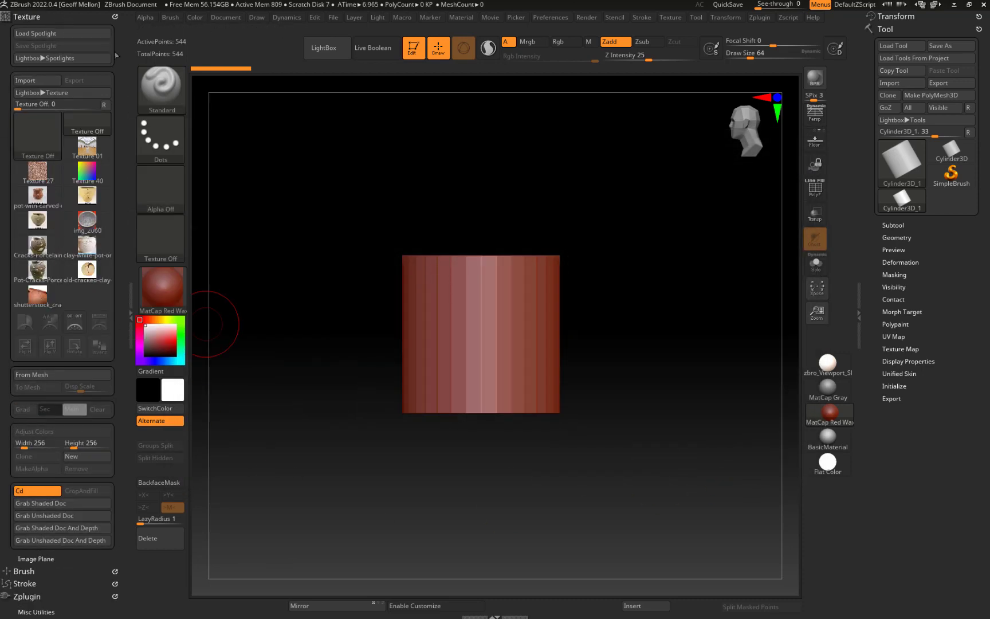
Bring up the Texture palette again and re-dock it in the tray to demonstrate the docking
click(670, 17)
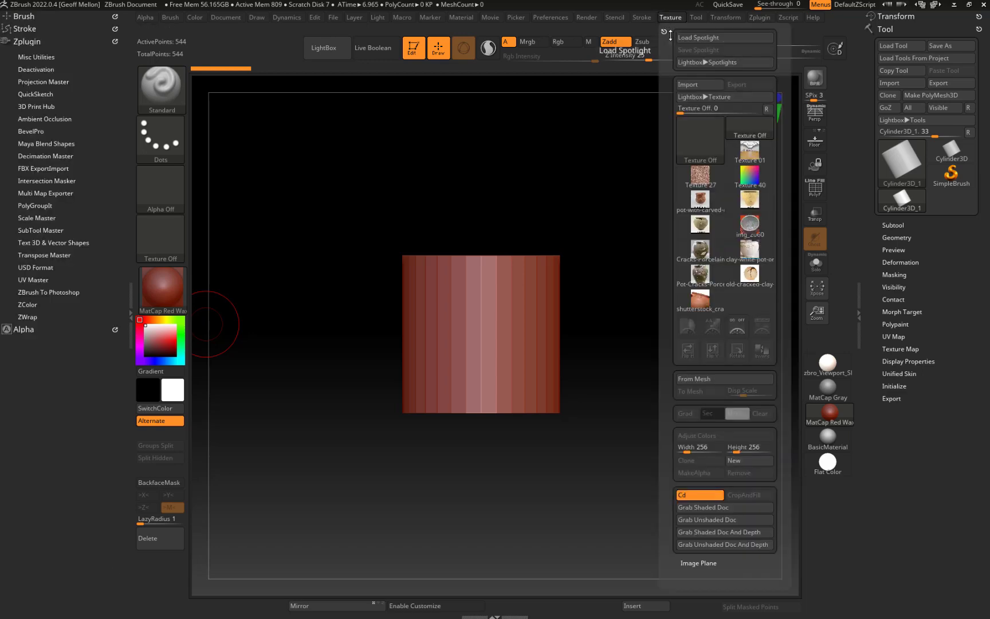
click(664, 32)
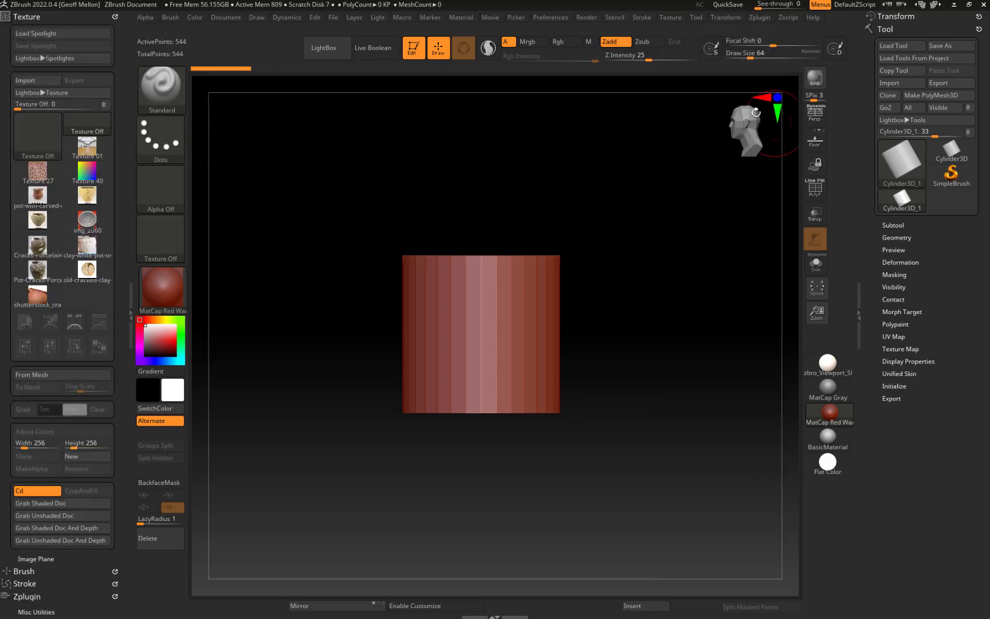
click(670, 17)
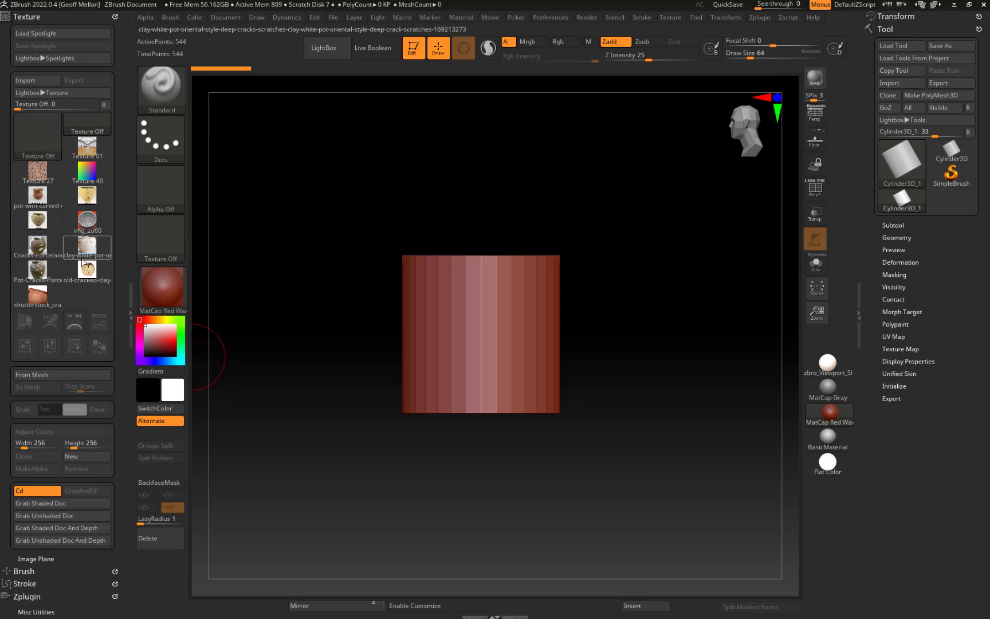
Preview the imported pottery textures, select the urn with the missing rim shard and vertical crack, and add it to Spotlight
mouse_move(62, 296)
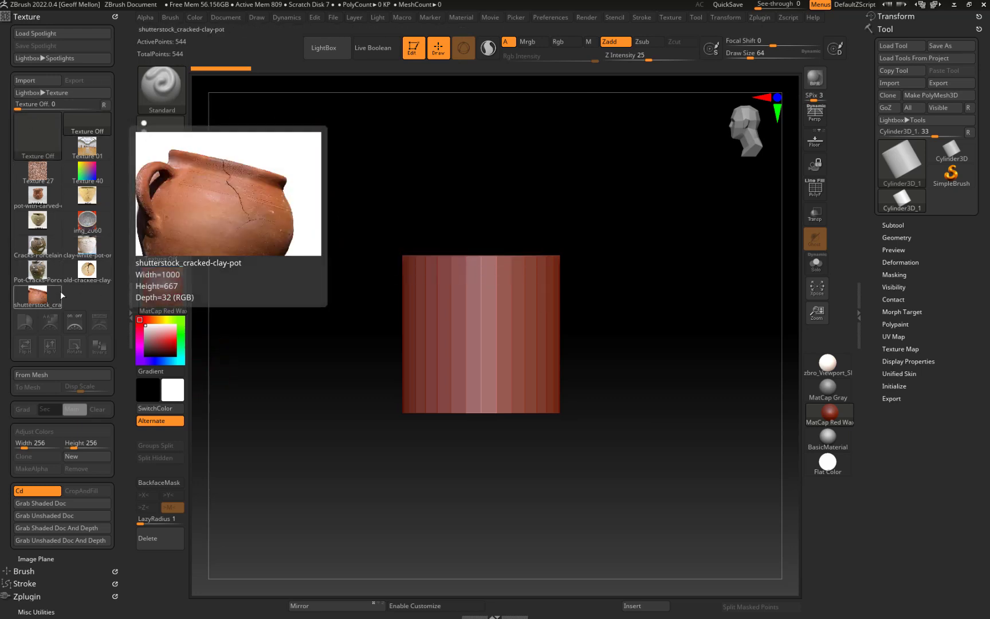
mouse_move(40, 220)
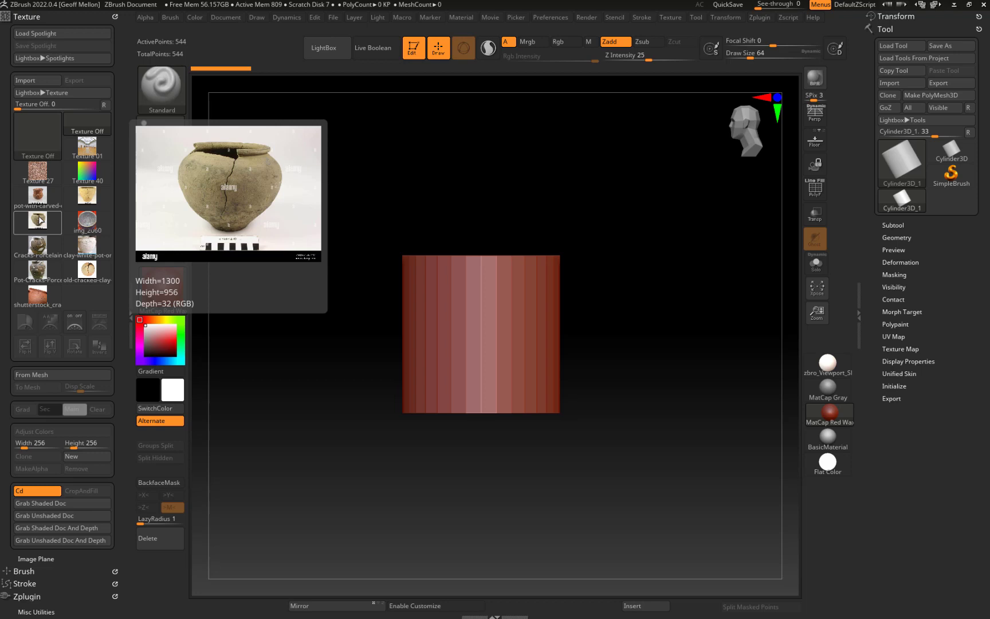
mouse_move(92, 195)
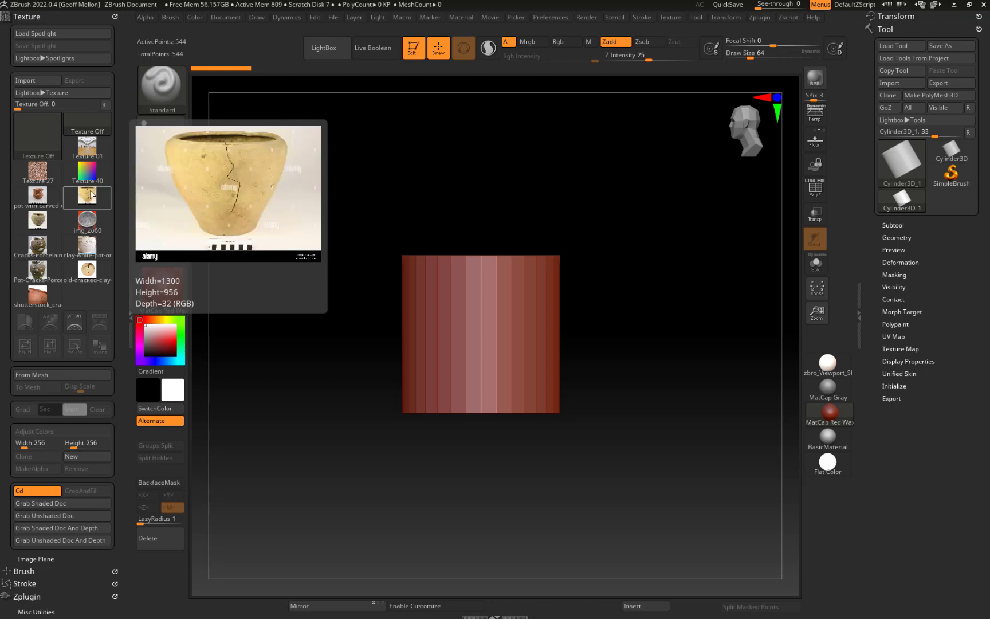
click(43, 220)
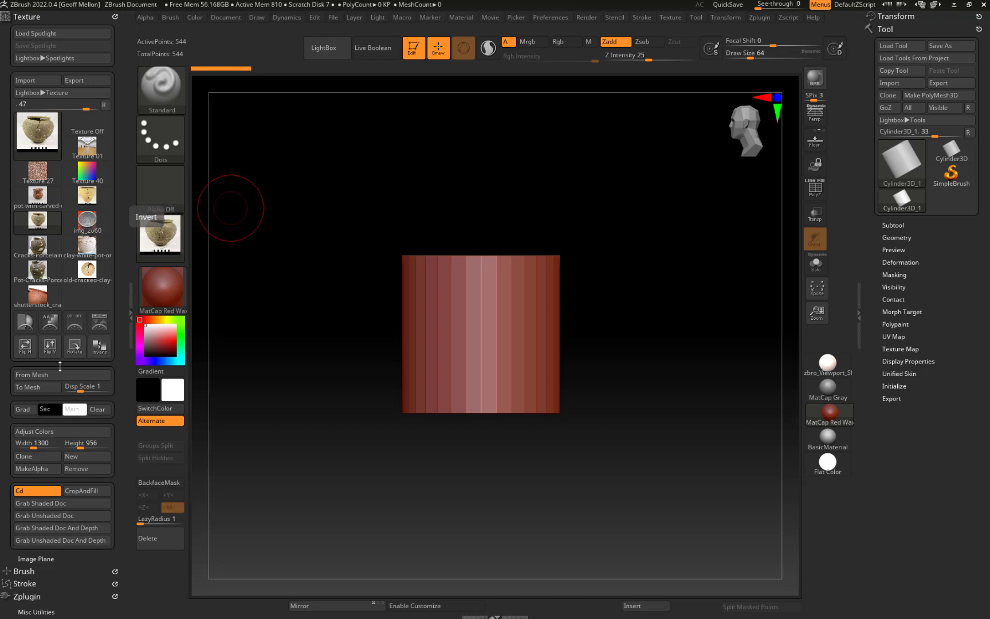
click(152, 238)
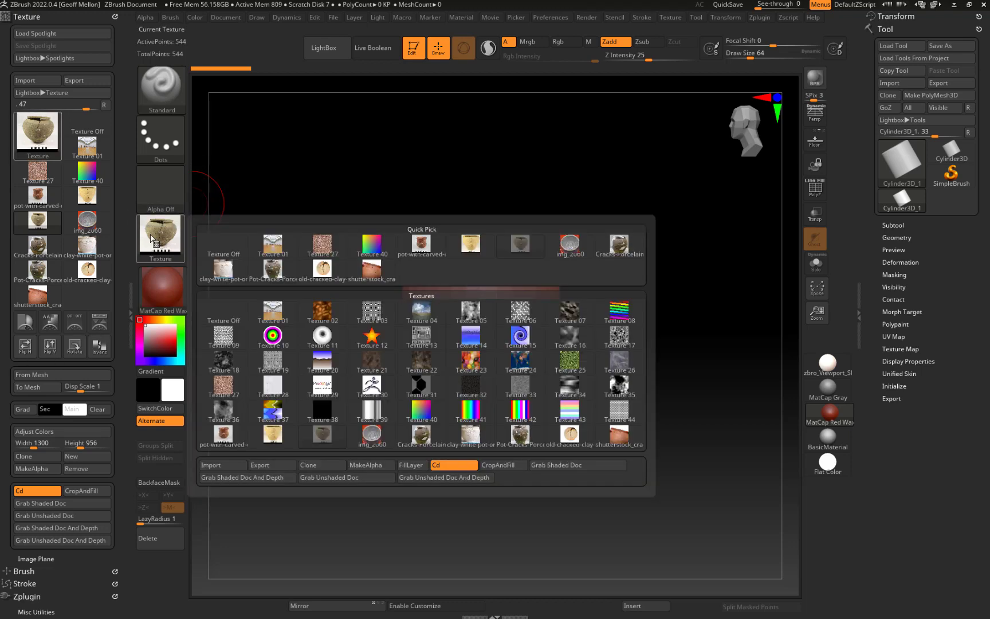
click(101, 324)
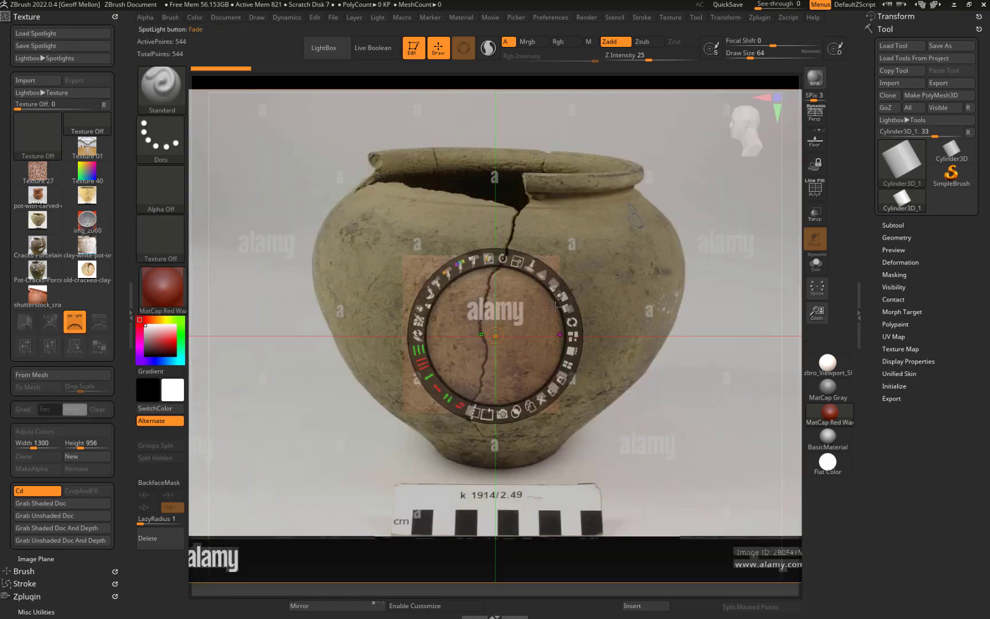
Scale the Spotlight urn image down and place it in the canvas's upper-left corner, clear of the cylinder
drag(544, 311, 593, 213)
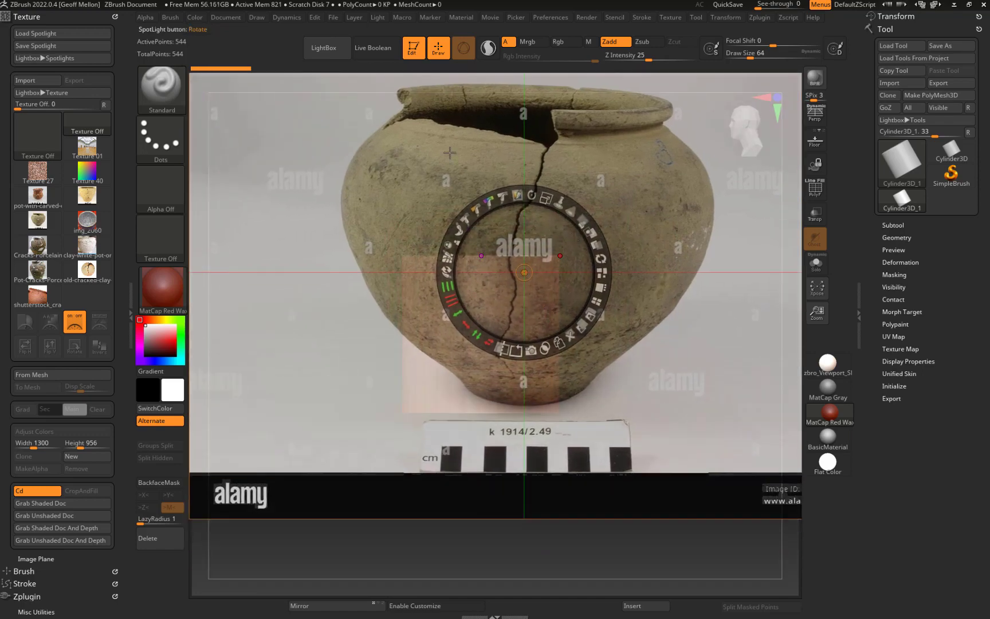
drag(242, 208, 252, 268)
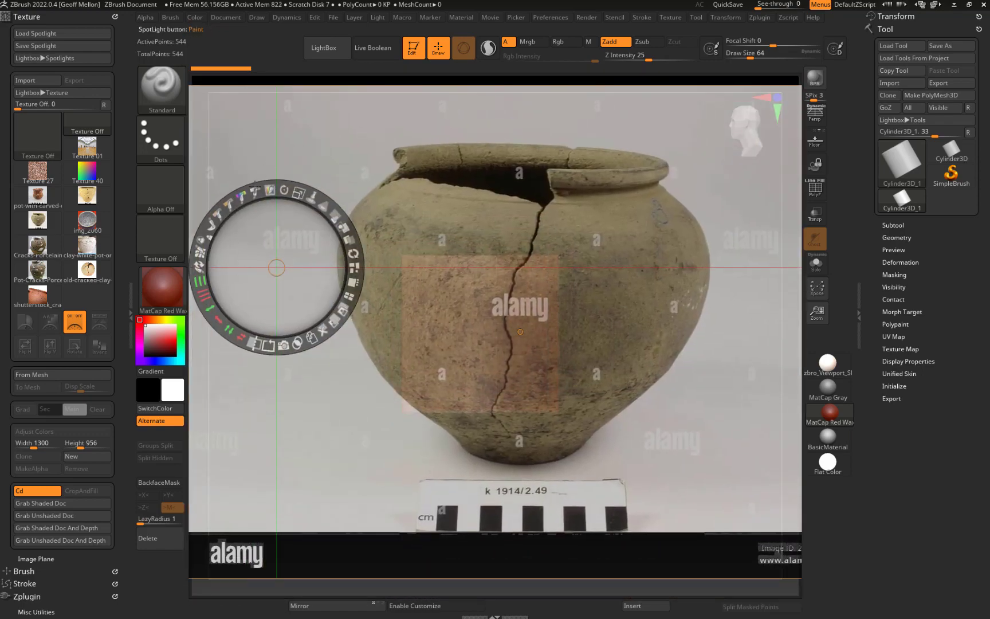
drag(635, 291, 491, 262)
drag(578, 204, 632, 219)
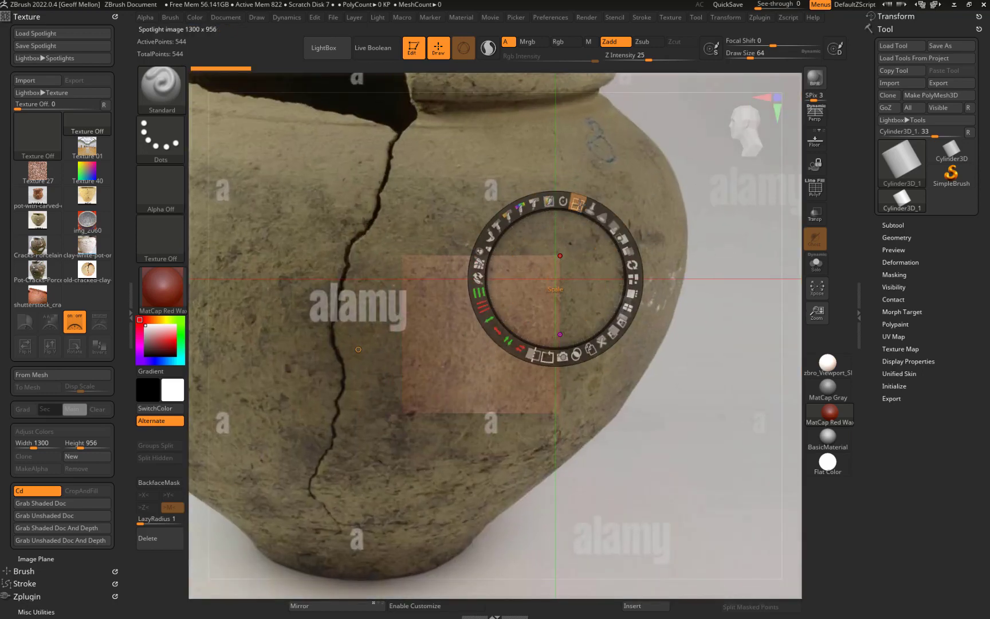
drag(577, 203, 455, 197)
drag(601, 292, 355, 167)
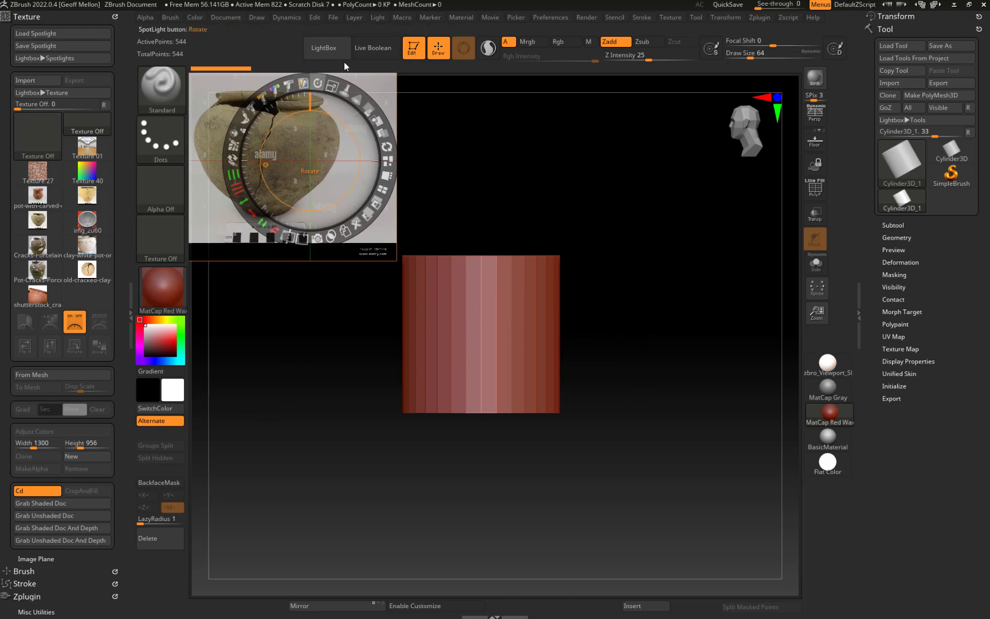
Toggle Spotlight's dial and image display off and on, leaving the urn reference displayed with the dial hidden
key(z)
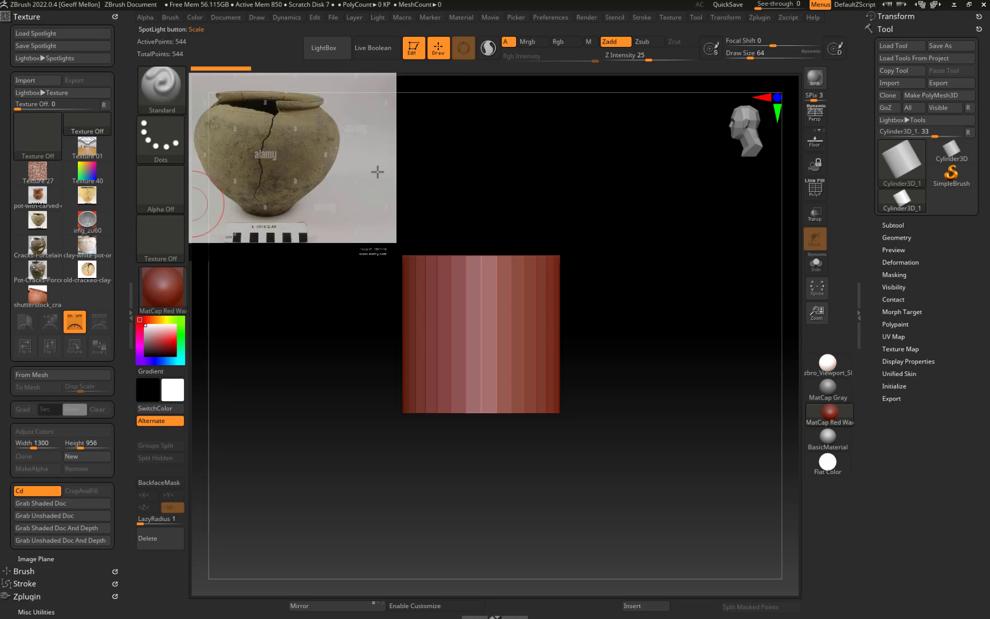
key(z)
key(z)
key(z)
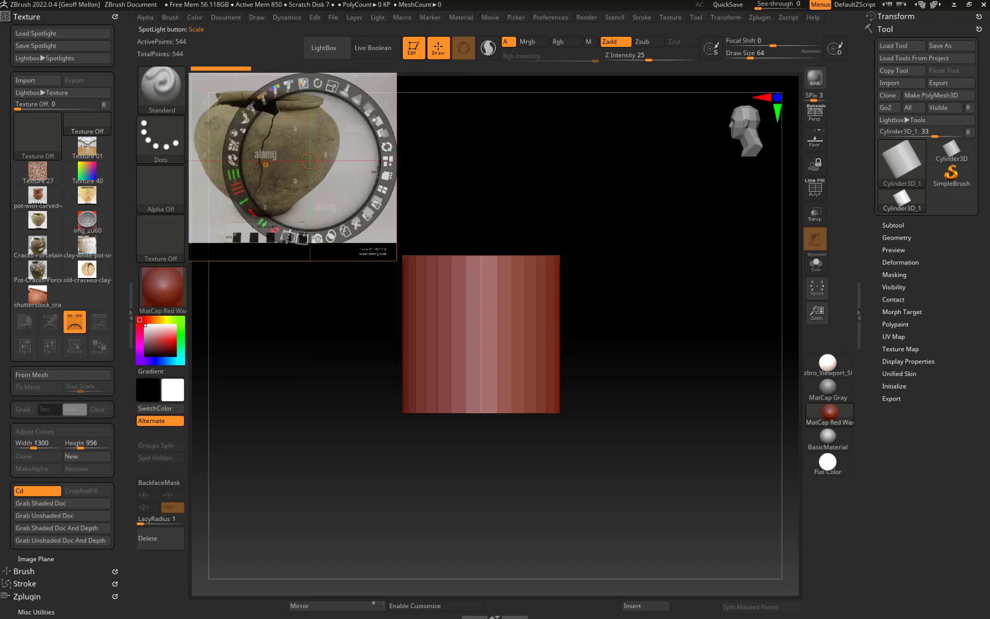
key(shift+z)
key(shift+z)
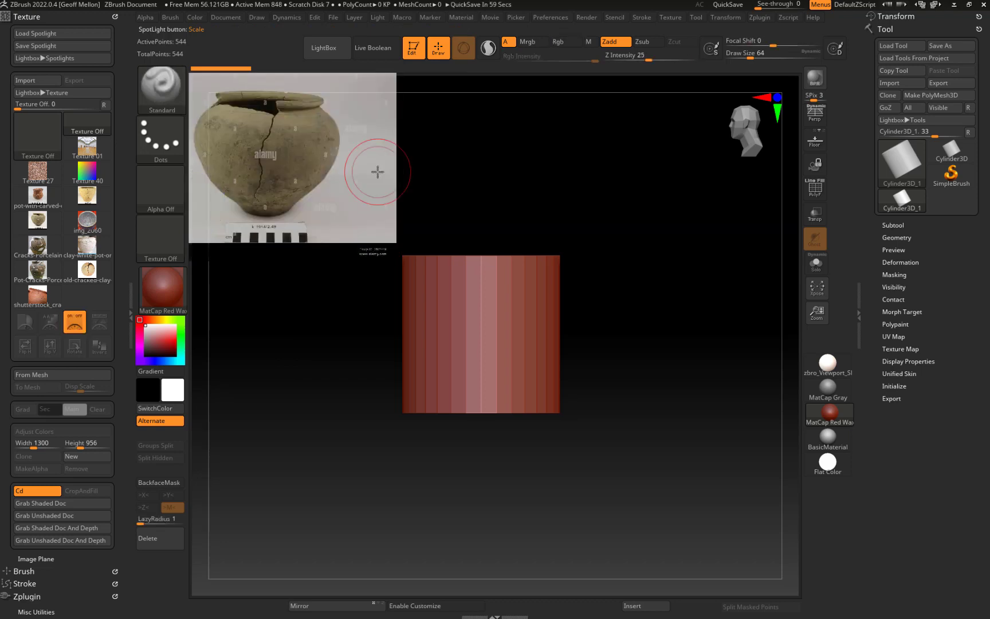
key(z)
key(z)
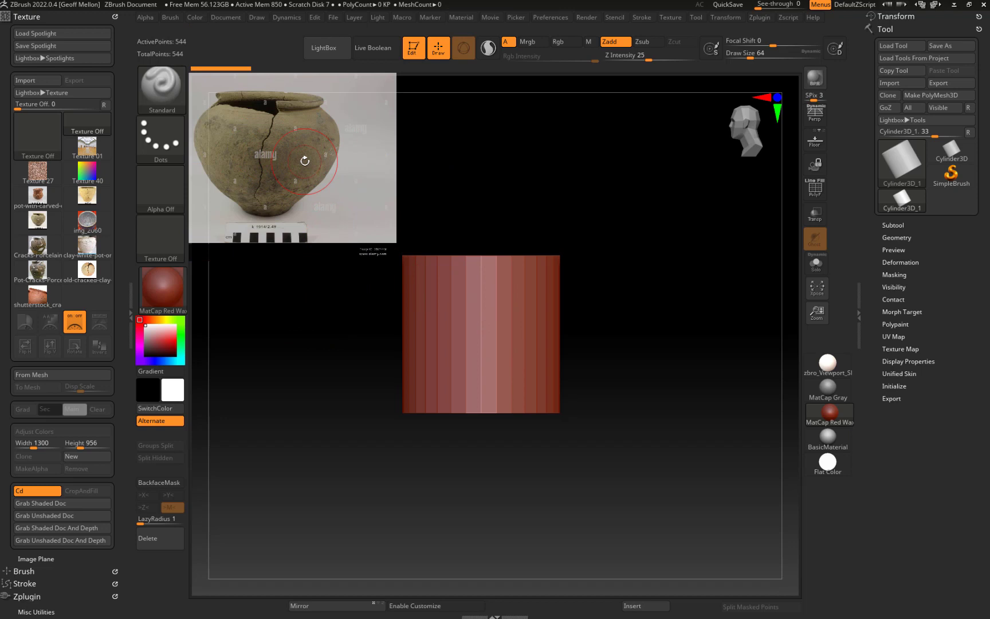
Scale the urn reference up in Spotlight, pick the Fade control, and hide the dial
key(z)
drag(331, 86, 342, 214)
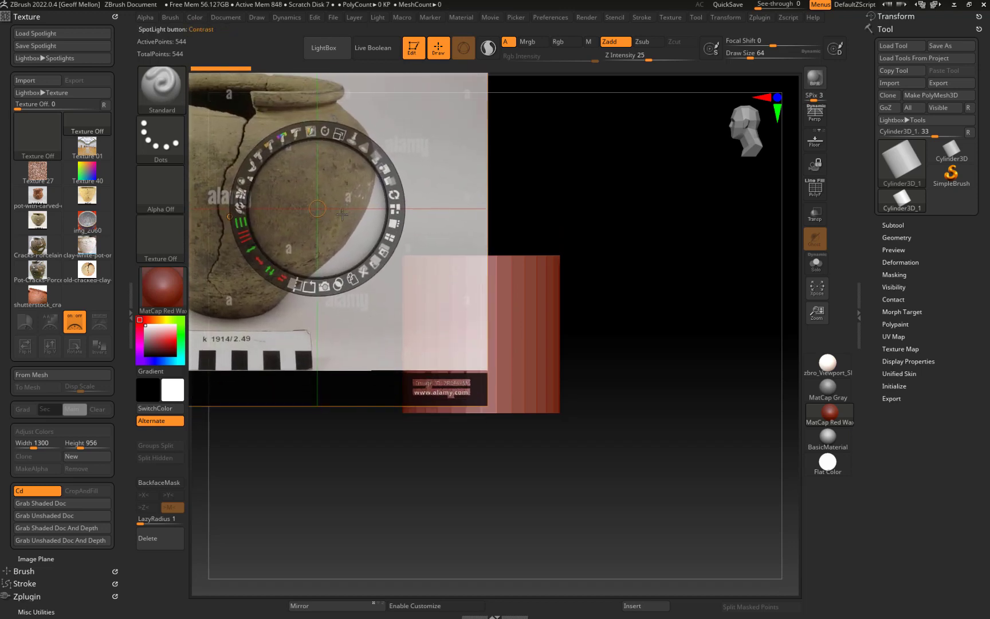
key(z)
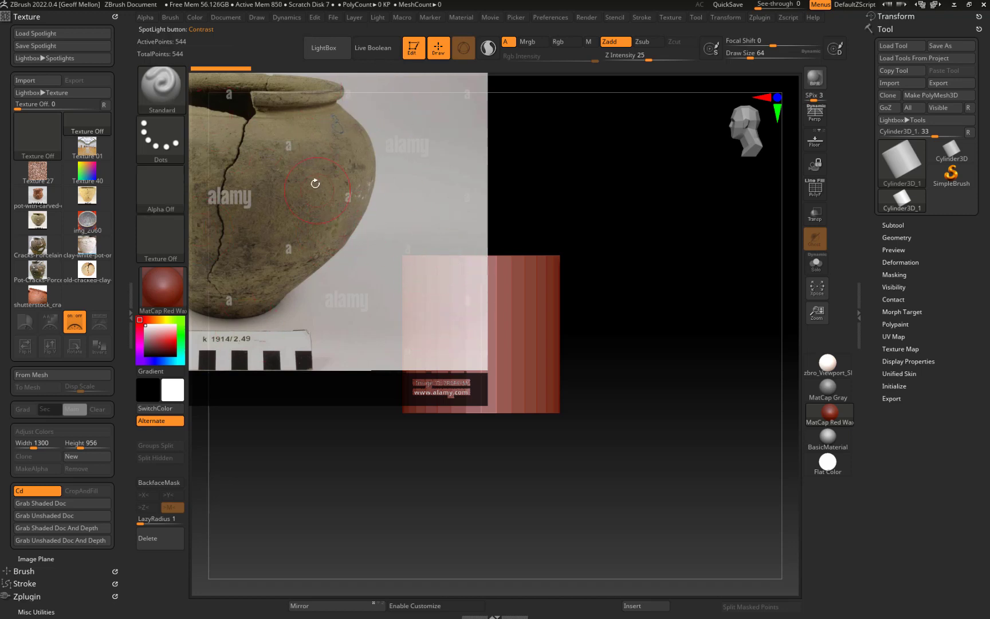
key(z)
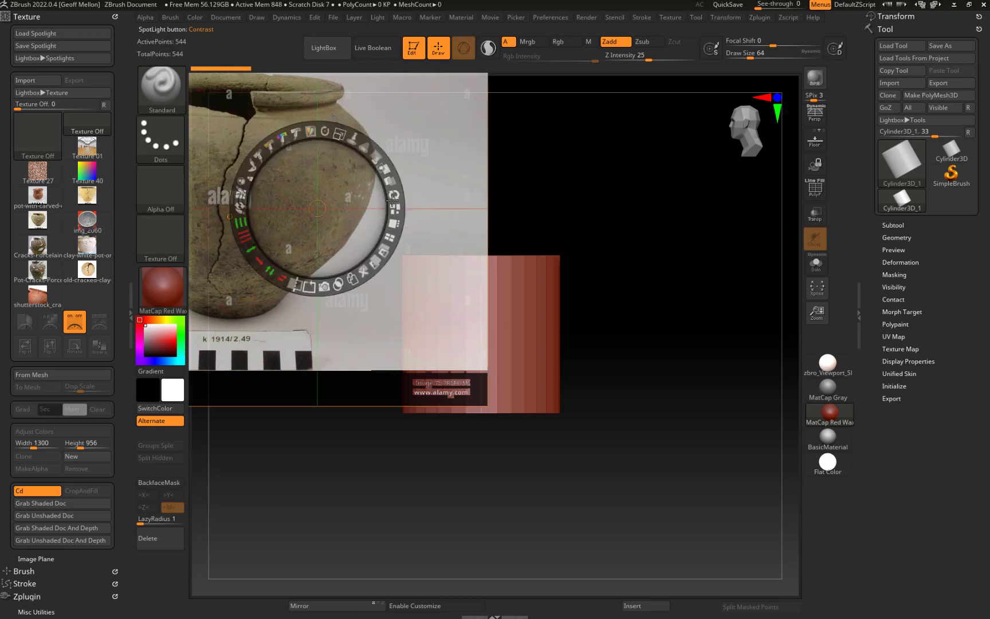
click(387, 170)
key(z)
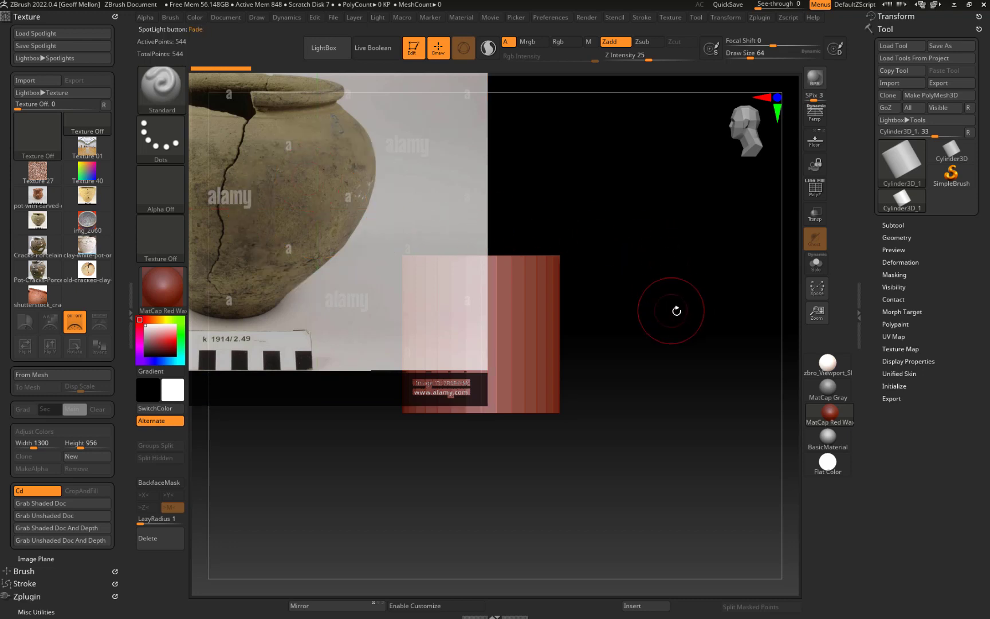
Switch the cylinder to 2.5D mode and clear the canvas of every drawn cylinder
alt+drag(649, 342, 684, 341)
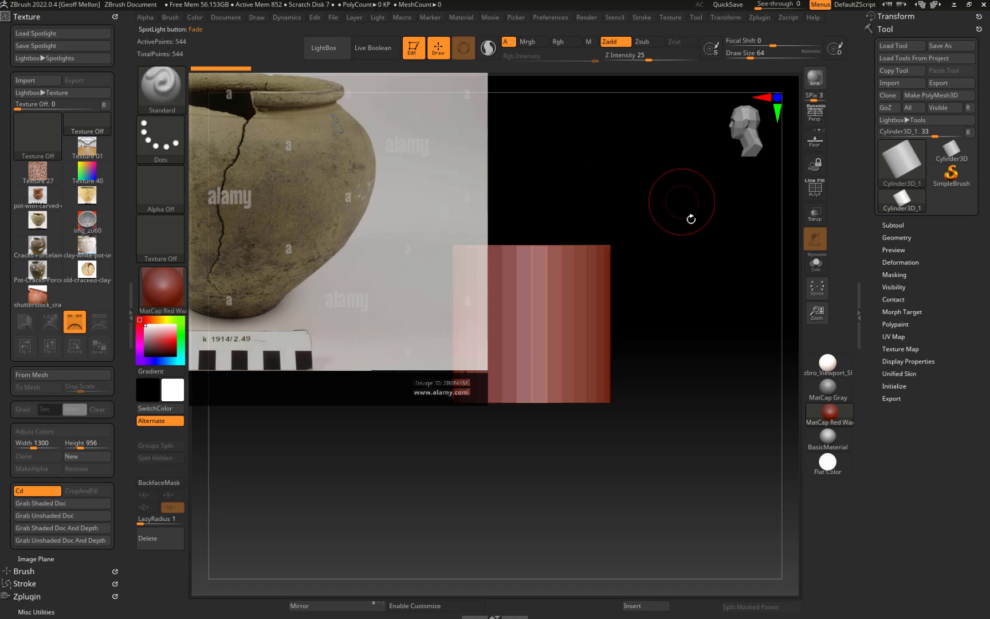
mouse_move(676, 285)
mouse_down()
mouse_move(648, 295)
mouse_move(669, 283)
mouse_up()
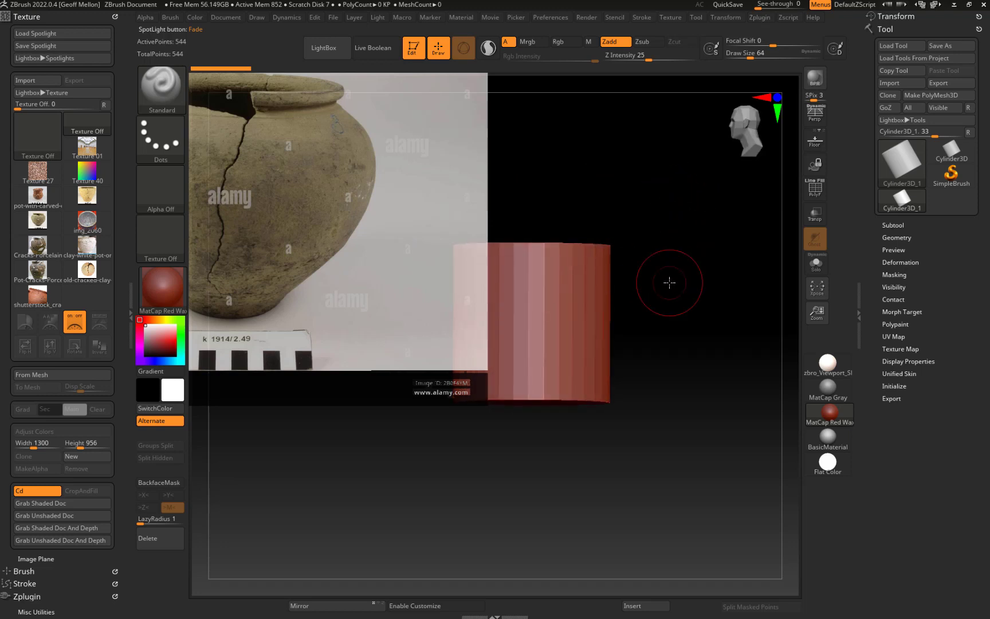
key(t)
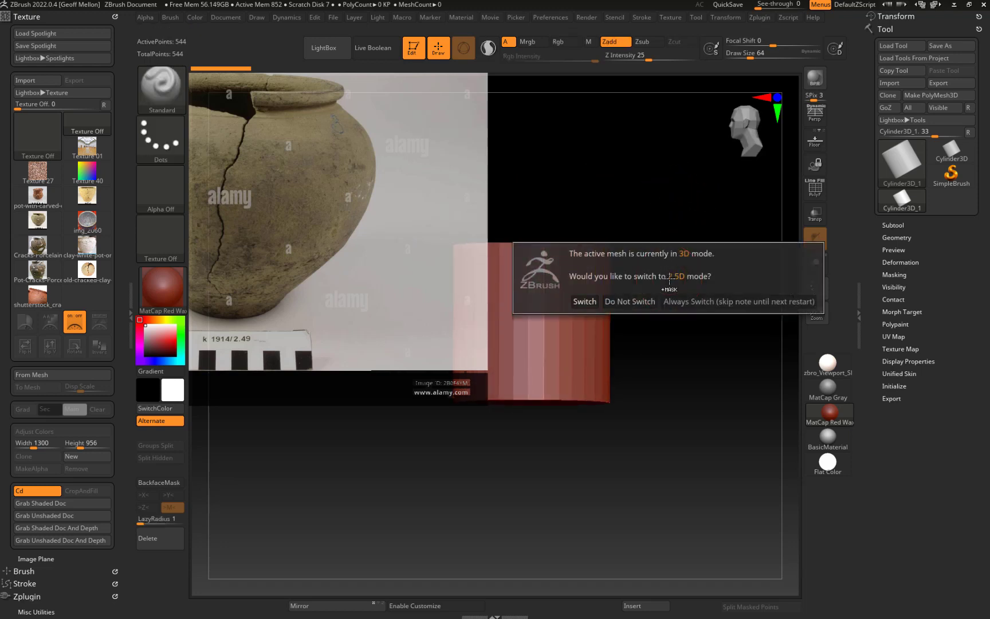
click(594, 302)
mouse_move(687, 256)
mouse_down()
mouse_move(415, 288)
mouse_move(626, 281)
mouse_up()
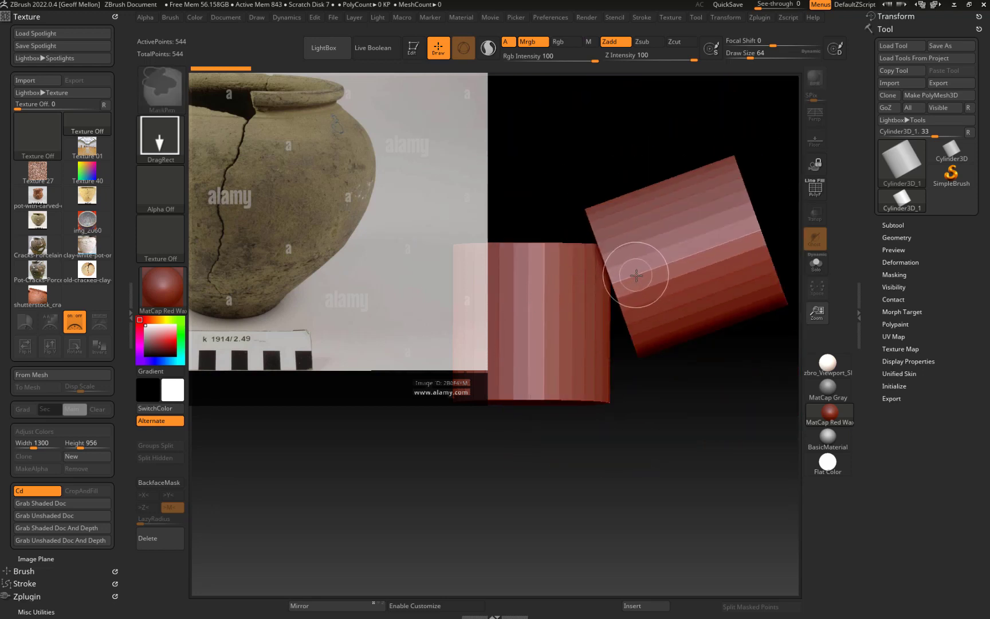
key(ctrl+n)
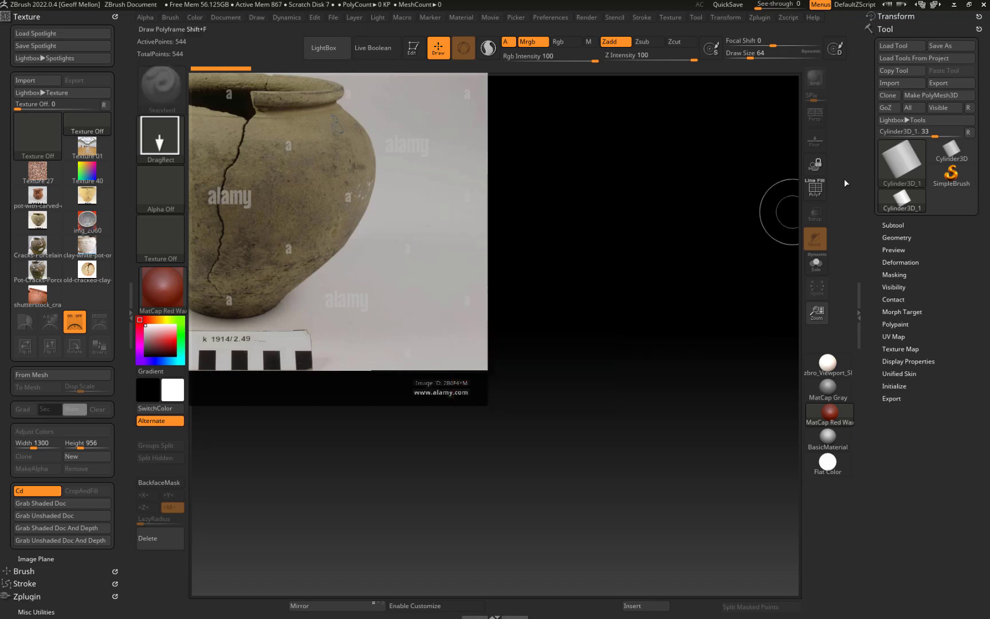
Replace the cylinder tool with Plane3D, draw a large plane on the canvas, and make it editable, squared to the view
click(951, 151)
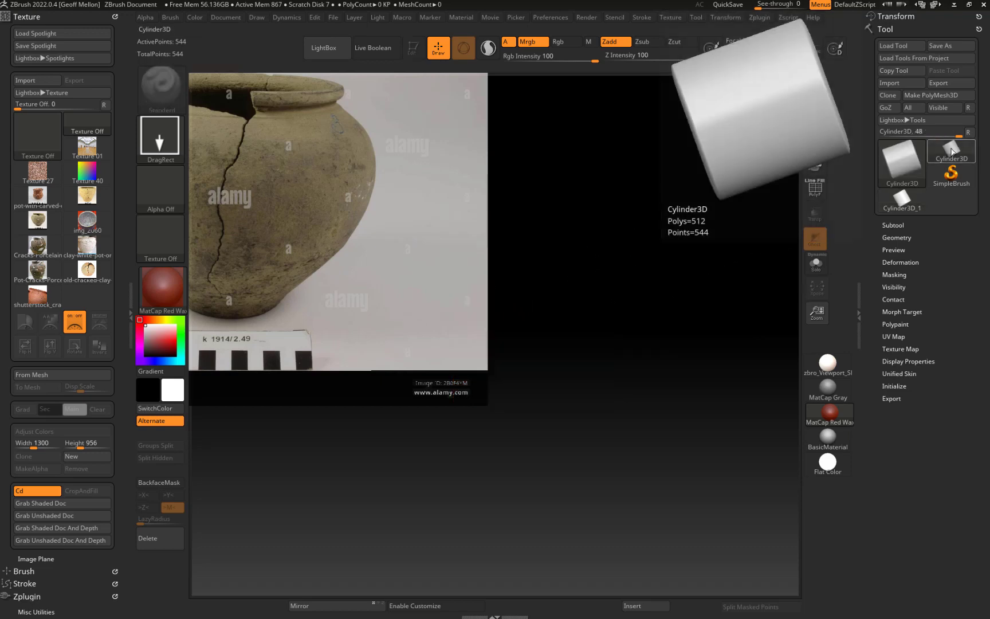
click(951, 151)
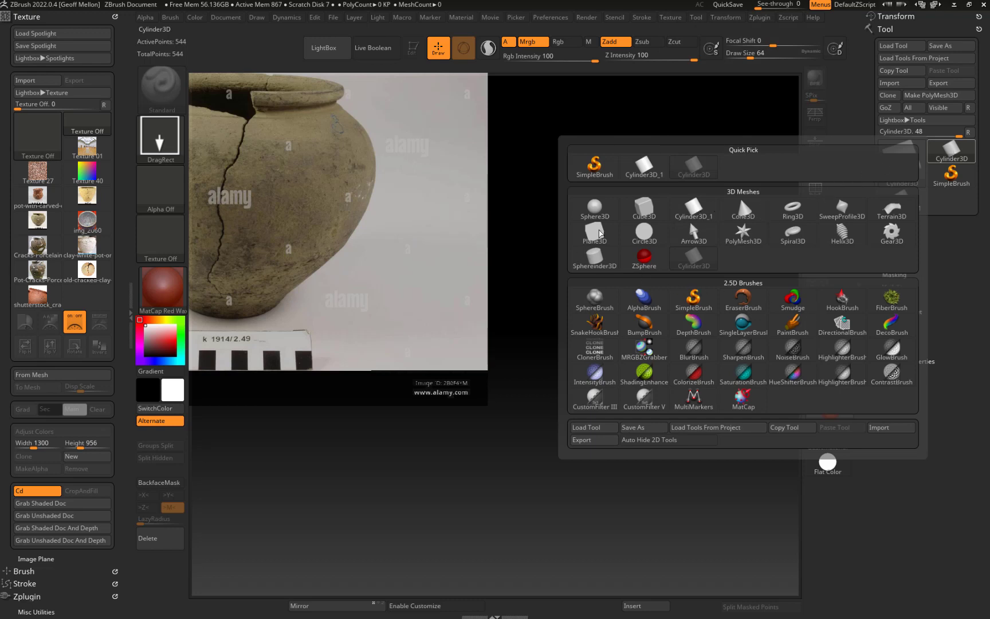
click(598, 232)
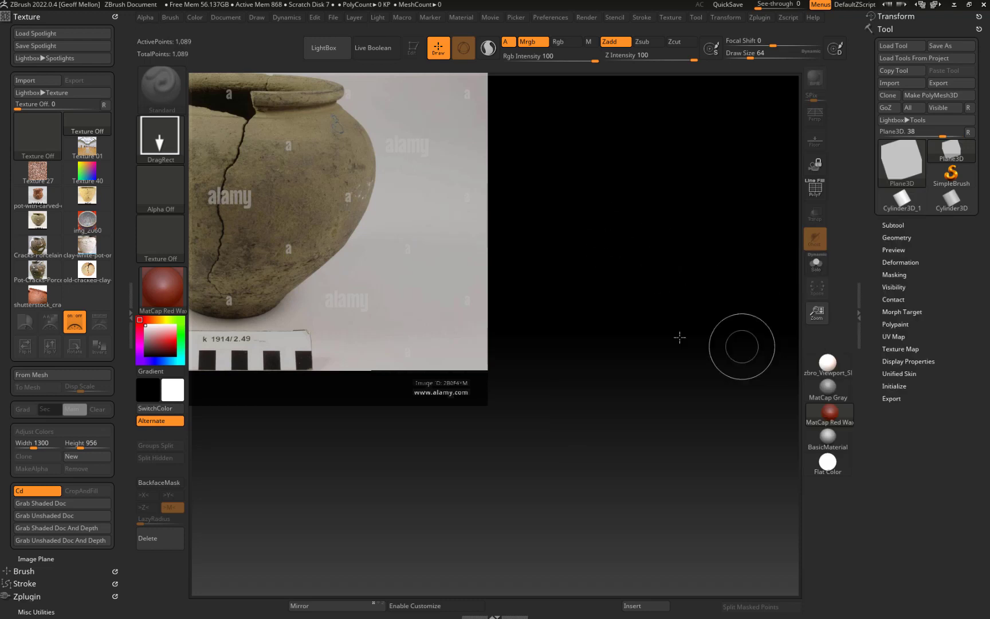
drag(531, 250, 521, 348)
drag(511, 476, 515, 475)
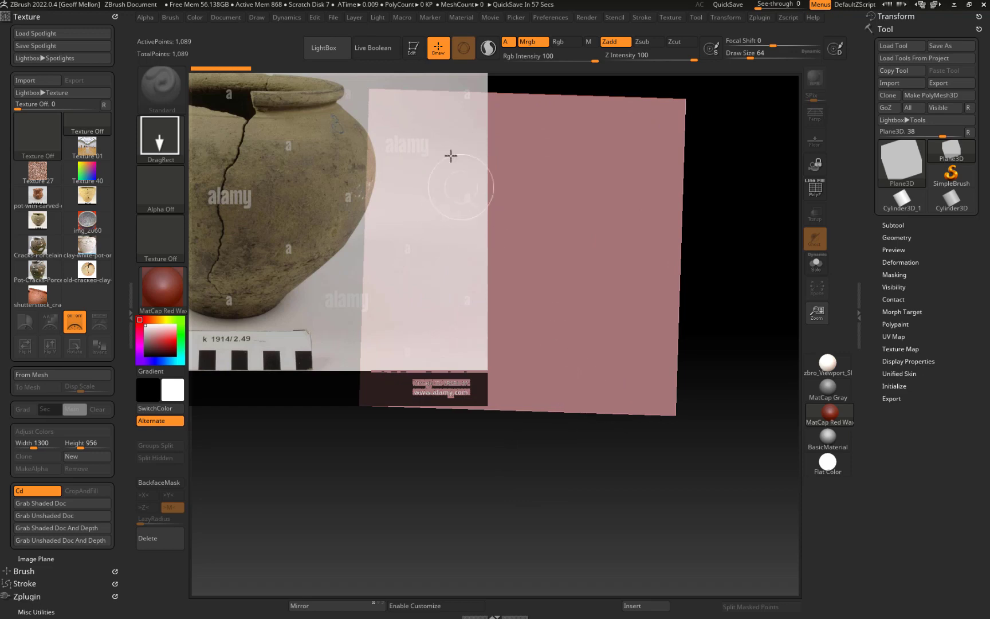
click(416, 55)
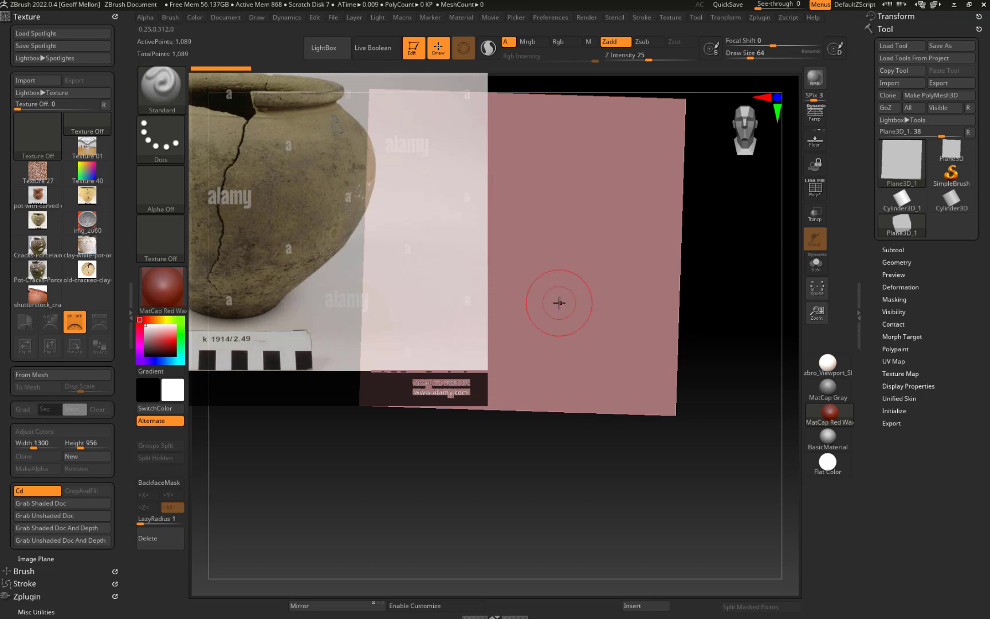
drag(685, 420, 625, 457)
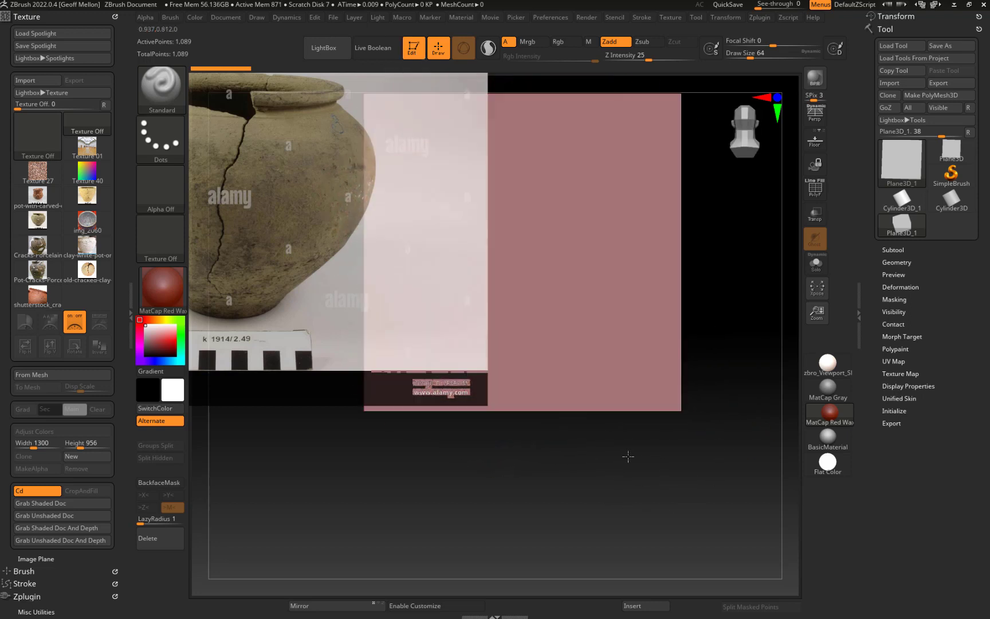
Turn off the Spotlight reference display so the centred plane is unobstructed
alt+drag(747, 245, 734, 352)
key(shift+z)
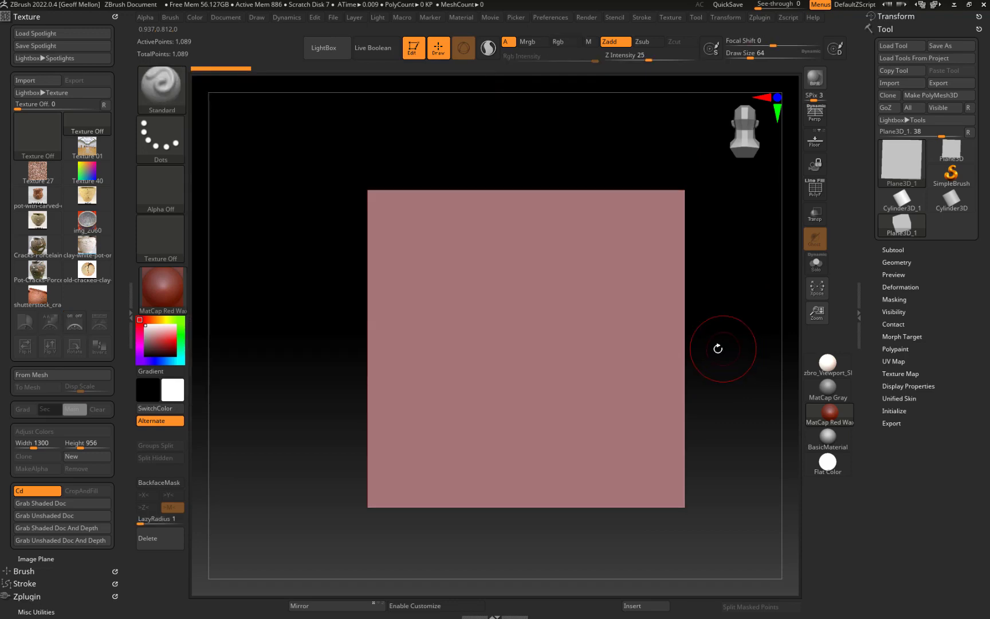
key(shift+z)
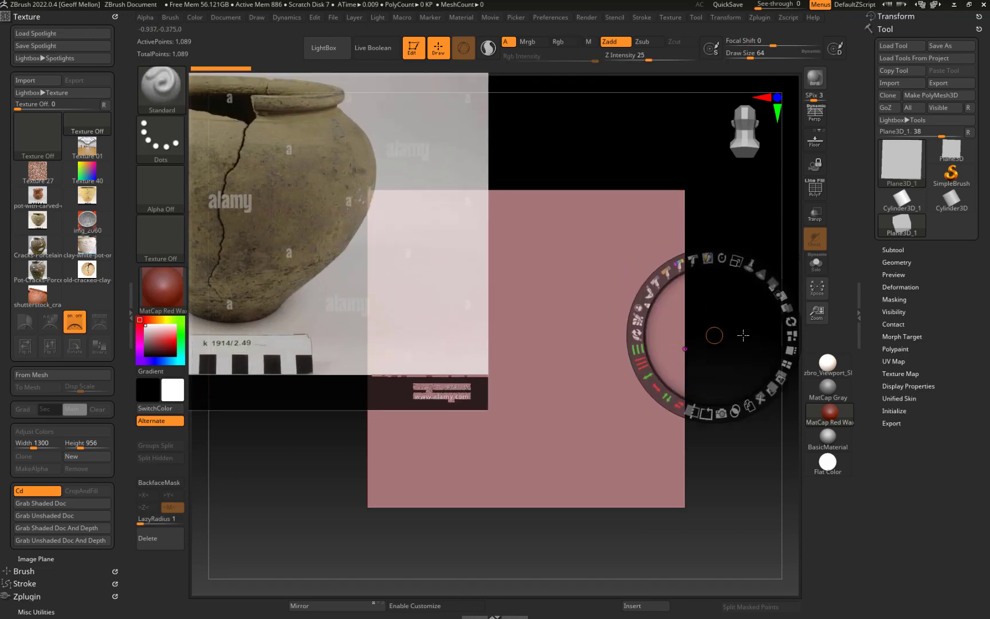
key(shift+z)
mouse_move(747, 386)
alt+mouse_down()
mouse_move(734, 390)
mouse_move(706, 368)
mouse_move(737, 415)
mouse_move(736, 368)
mouse_move(717, 363)
alt+mouse_up()
Show the plane's polyframe wireframe and convert the primitive to a PolyMesh3D
key(shift)
key(shift+f)
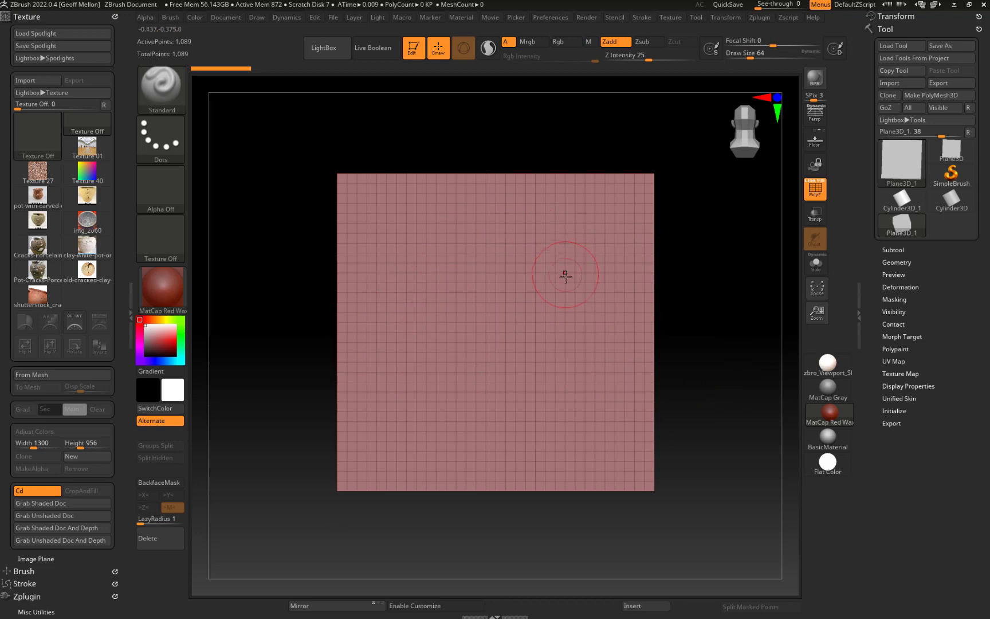
click(569, 242)
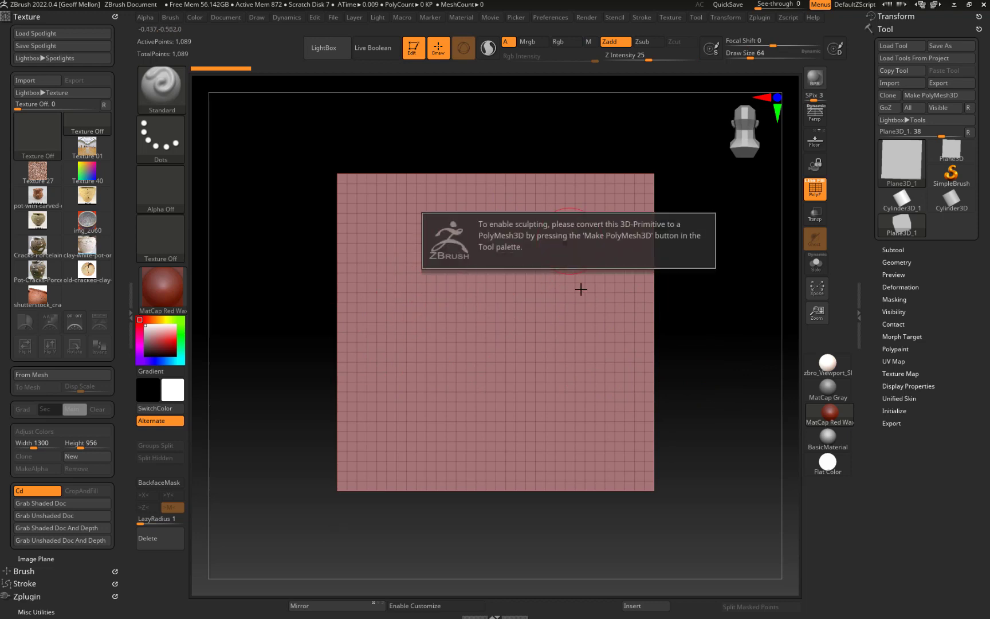
click(916, 95)
drag(683, 248, 630, 298)
mouse_move(736, 272)
alt+mouse_down()
mouse_move(722, 262)
mouse_move(737, 319)
mouse_move(708, 267)
alt+mouse_up()
Paint a zigzag test mask across the plane, clear it, and hide the wireframe
mouse_move(603, 225)
ctrl+mouse_down()
mouse_move(513, 295)
mouse_move(470, 371)
mouse_move(478, 392)
ctrl+mouse_up()
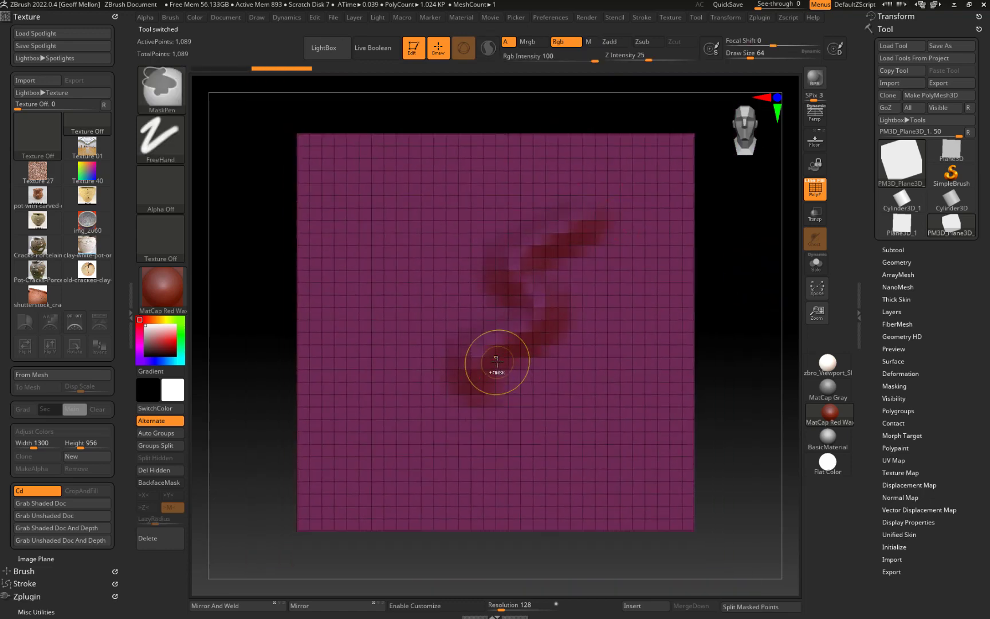
key(shift+f)
ctrl+drag(778, 274, 777, 274)
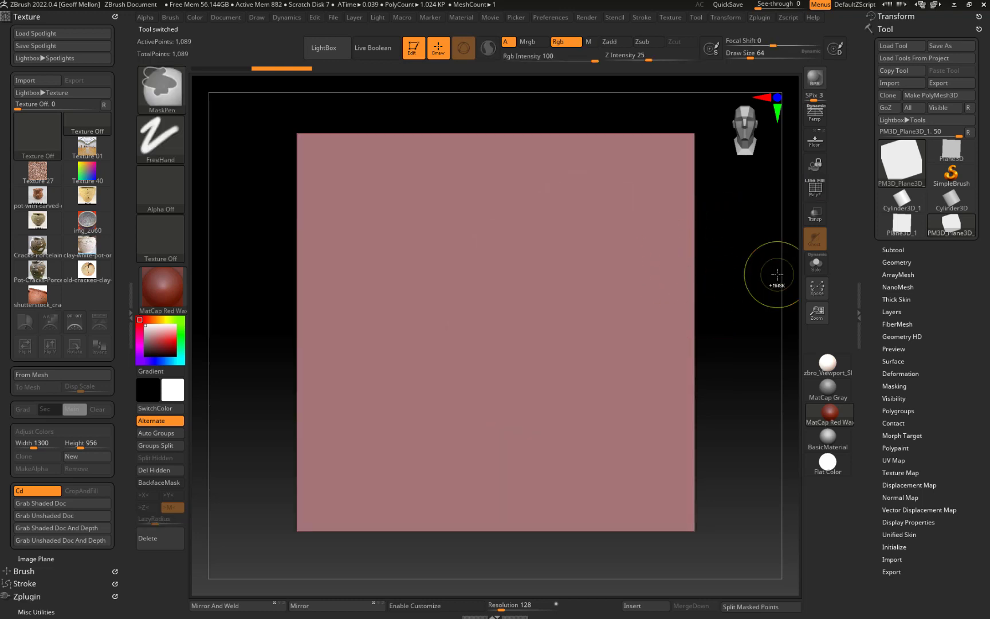
Try dividing the plane's geometry once with Smt smoothing on, and undo the division
click(897, 264)
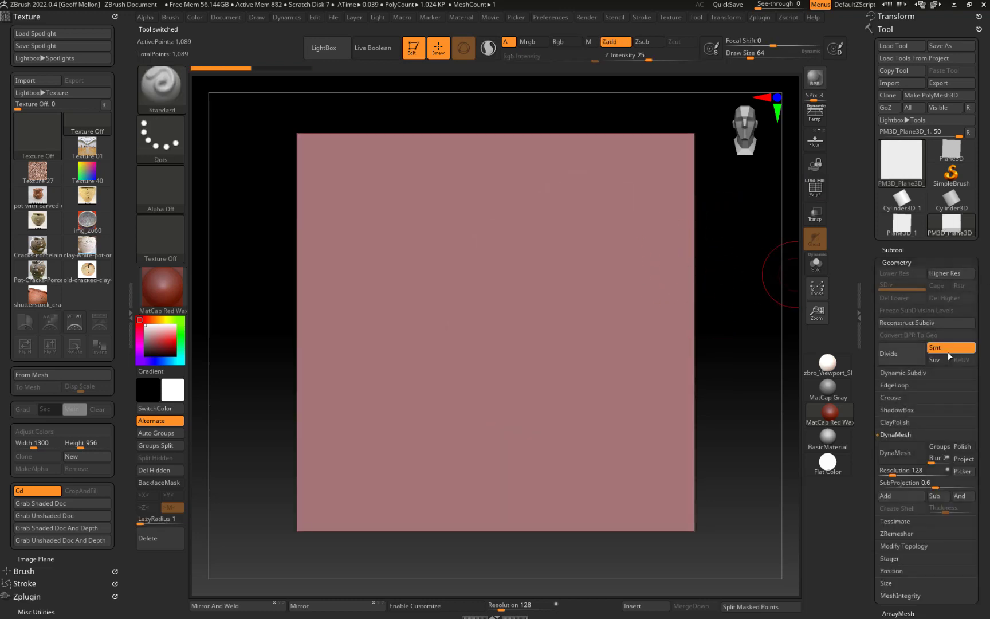
click(894, 355)
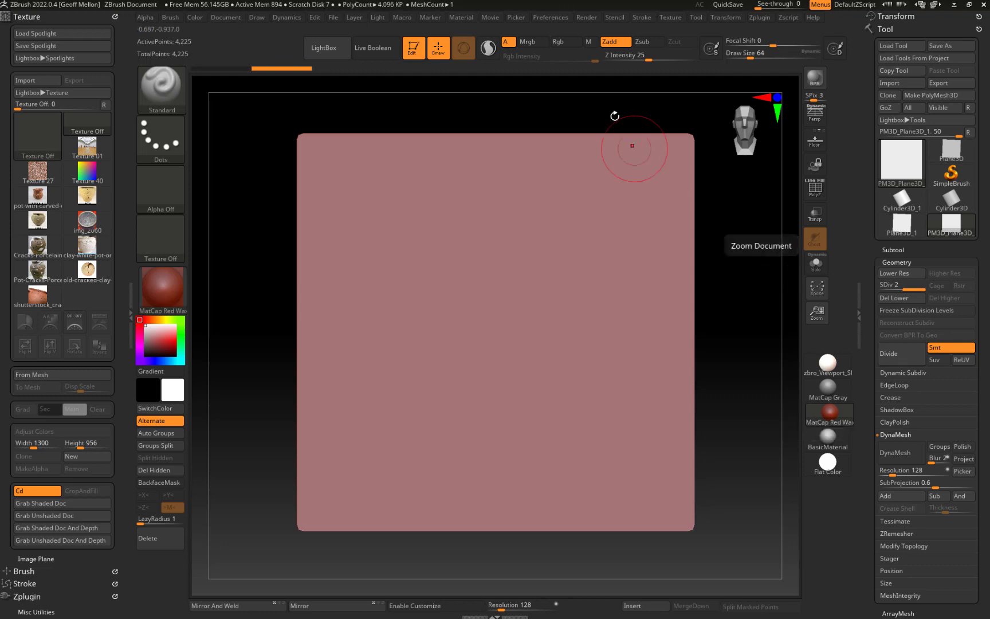
key(ctrl)
key(ctrl+z)
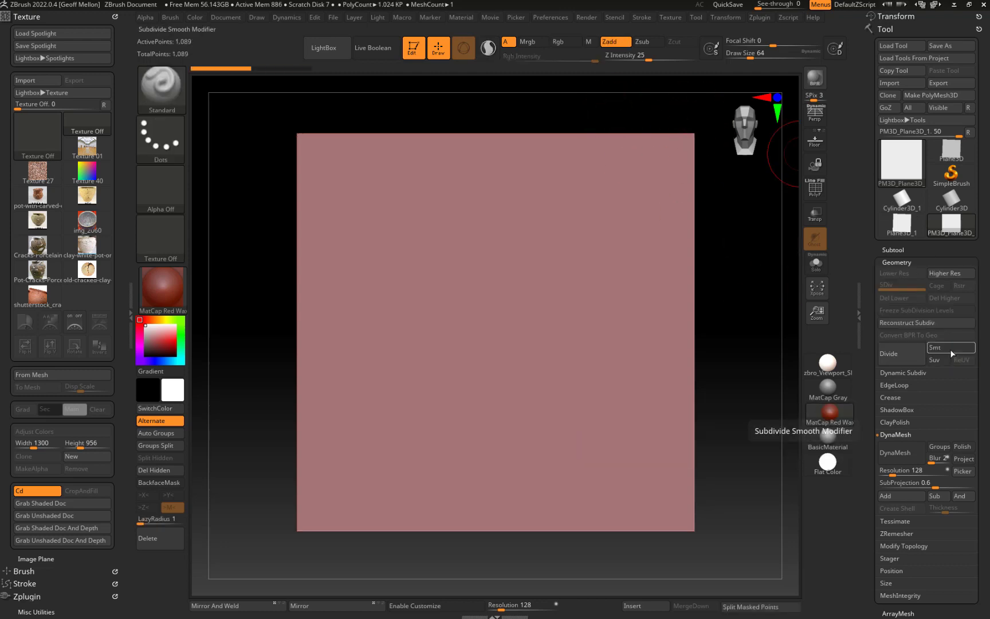
Turn off Smt smoothing and divide the plane up to subdivision level 6
click(951, 349)
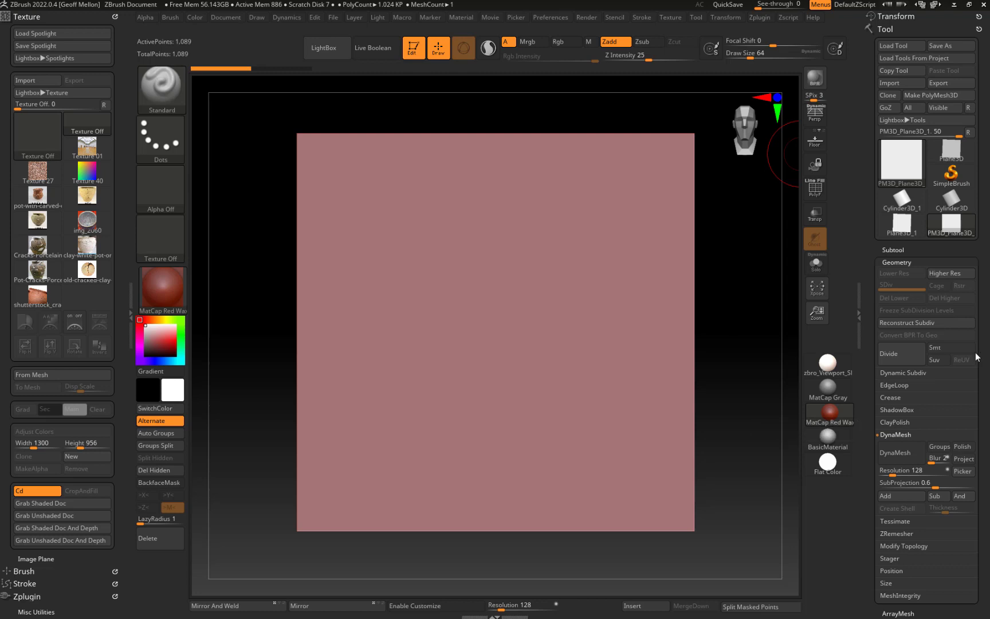
click(907, 355)
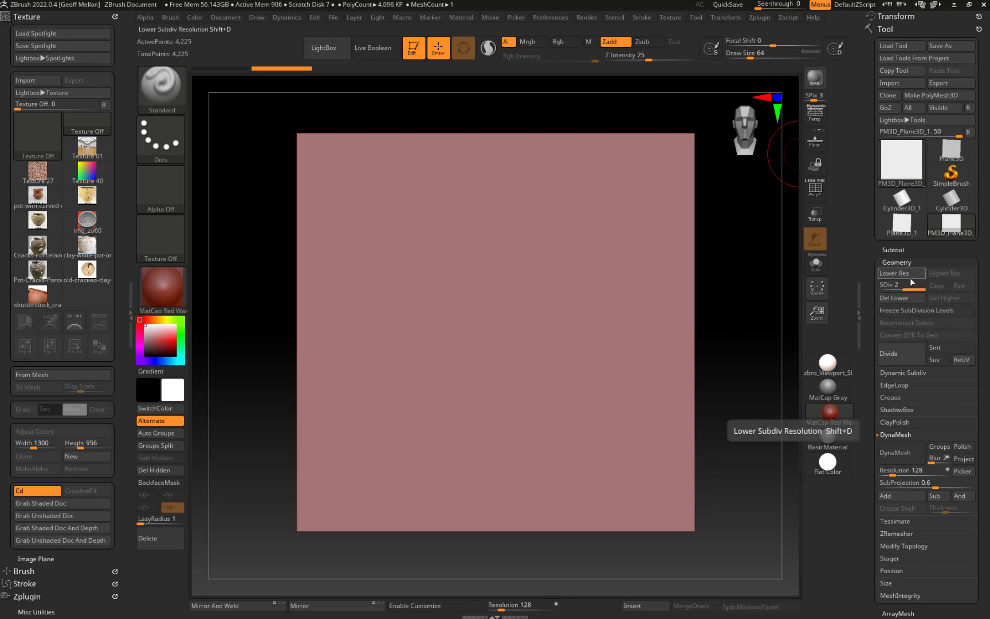
click(901, 359)
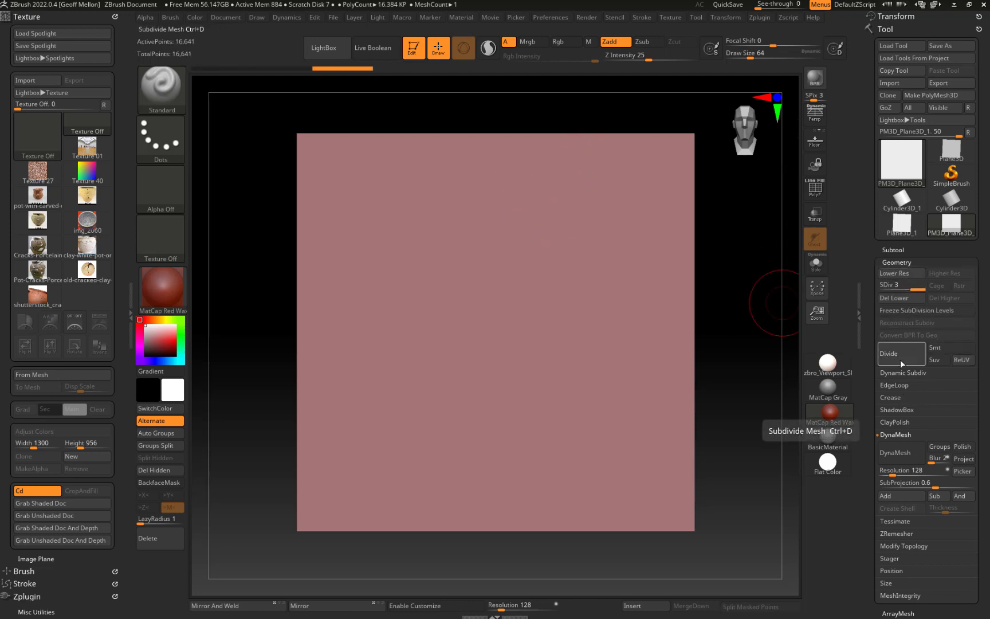
click(900, 358)
click(900, 359)
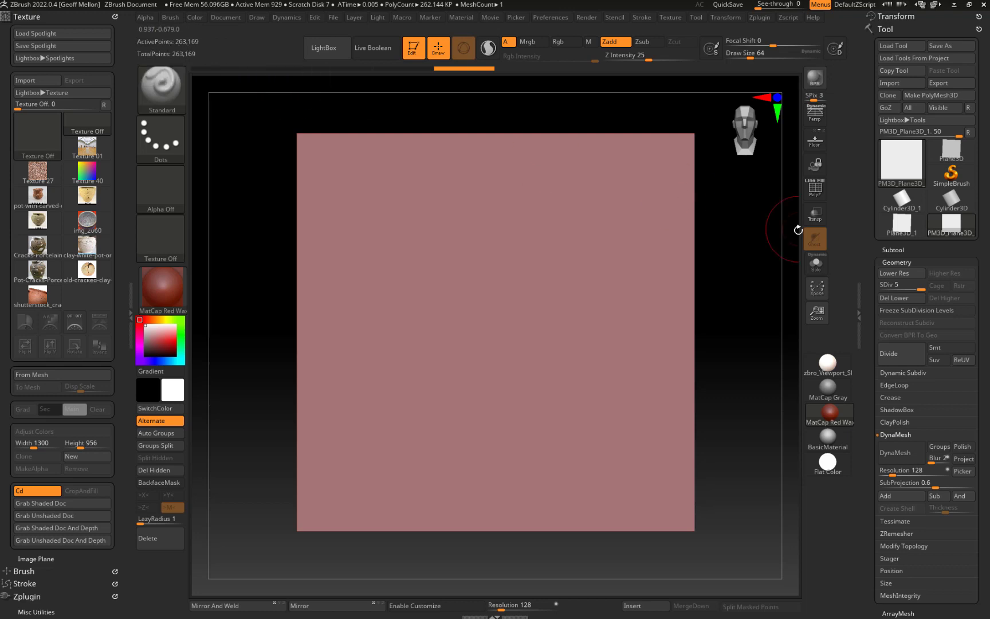
click(912, 354)
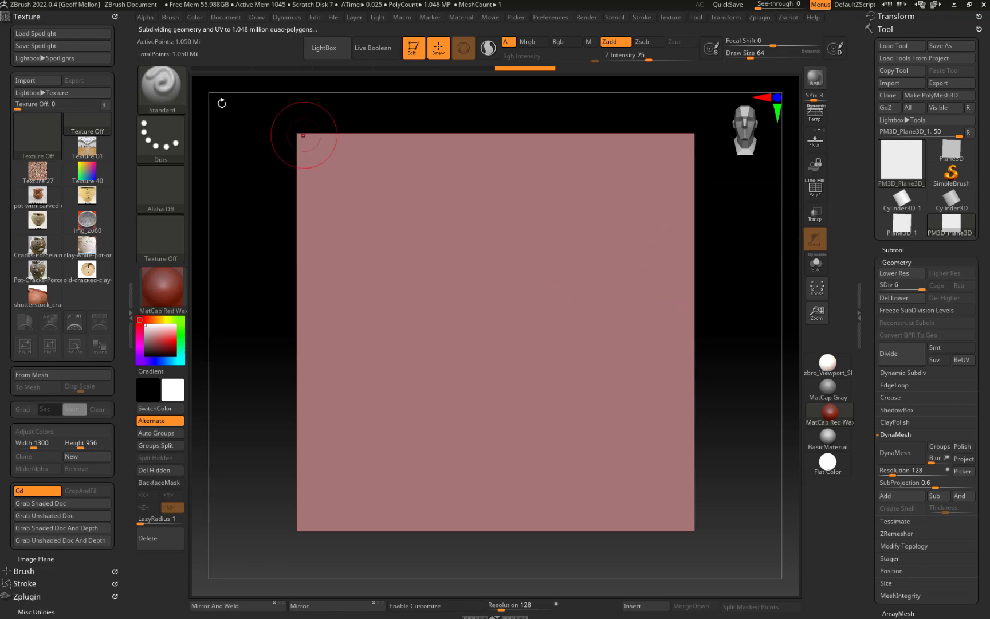
Sculpt an S-shaped test stroke on the plane with the Standard brush, undo it, and collapse the Geometry settings
mouse_move(603, 200)
mouse_down()
mouse_move(527, 269)
mouse_move(395, 424)
mouse_up()
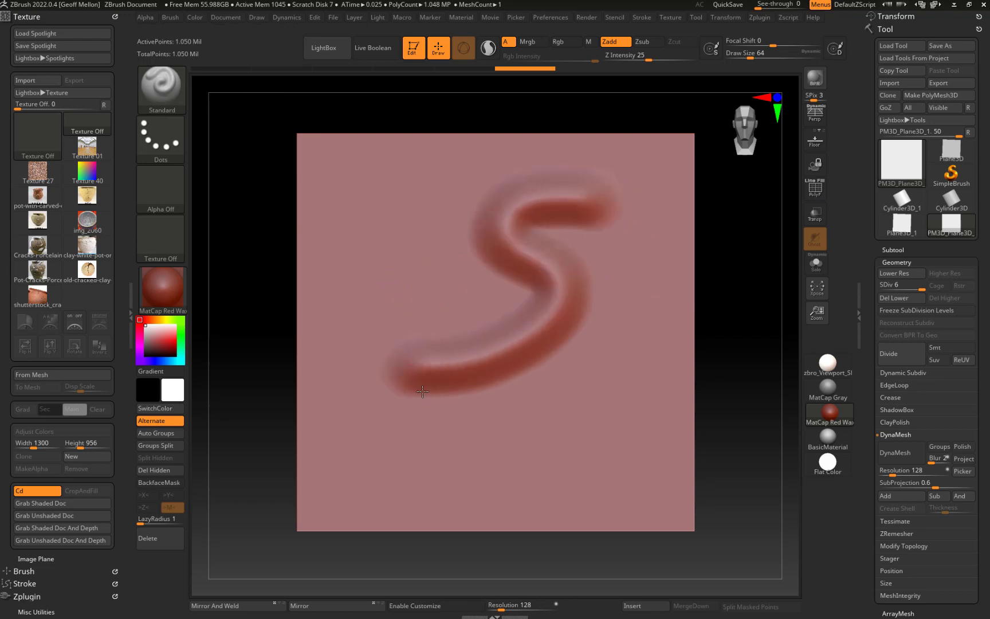
key(ctrl+z)
alt+drag(748, 311, 727, 310)
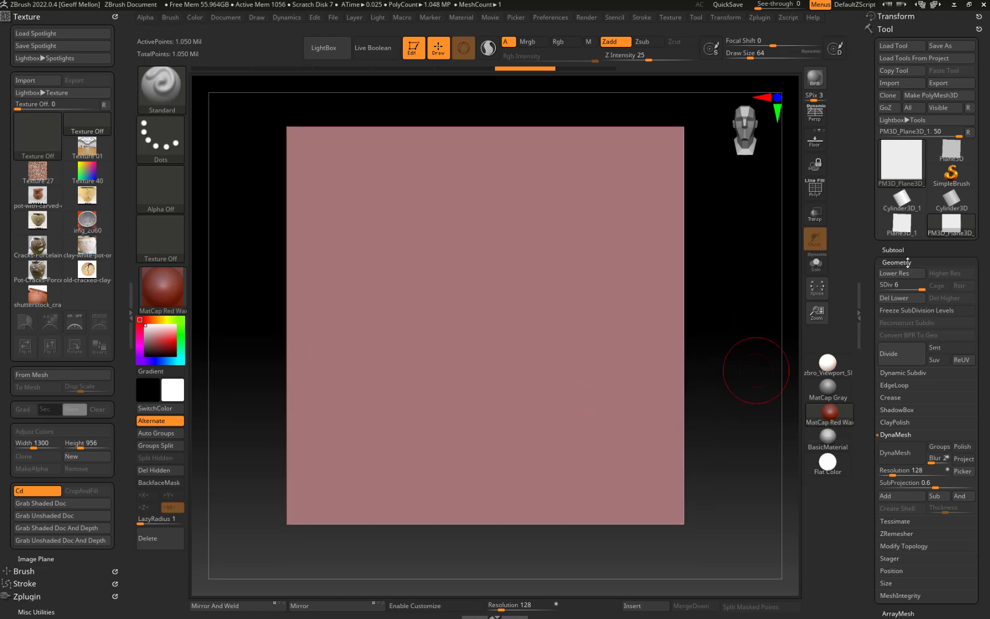
click(907, 262)
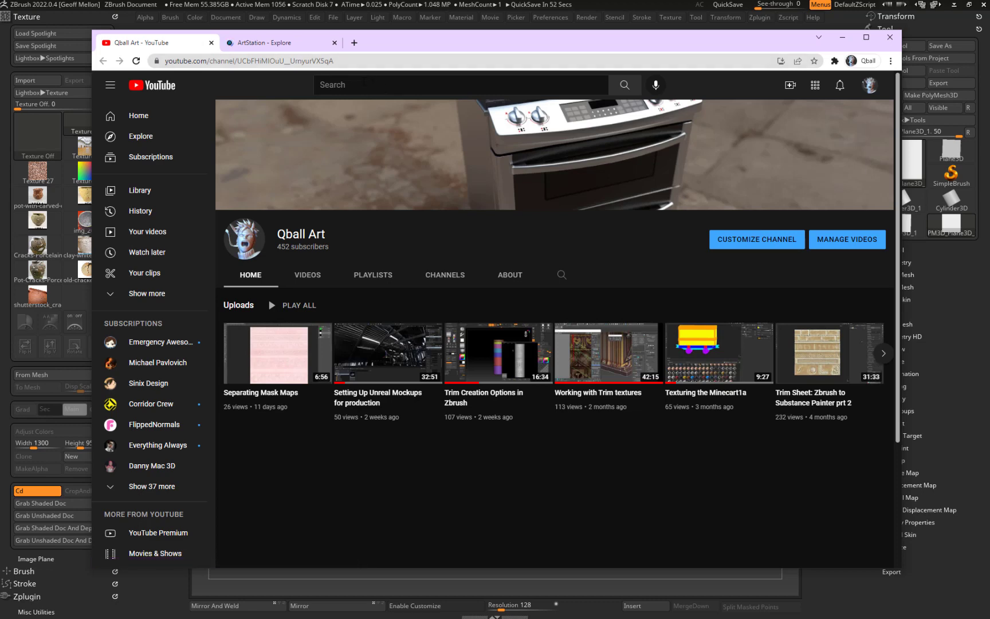
Search YouTube for "zbrush crack brushes"
click(399, 86)
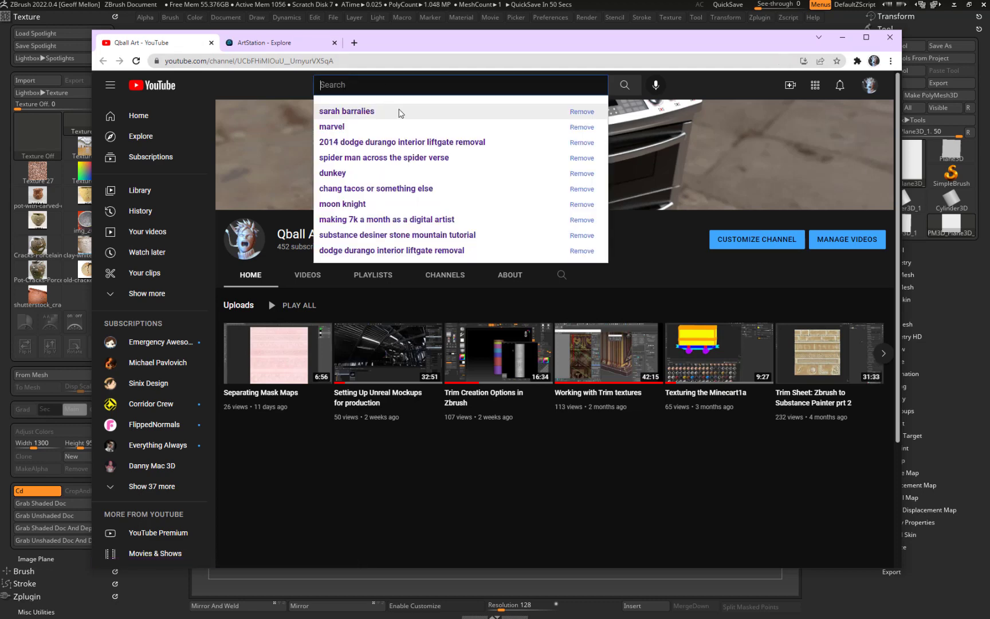
text(zb)
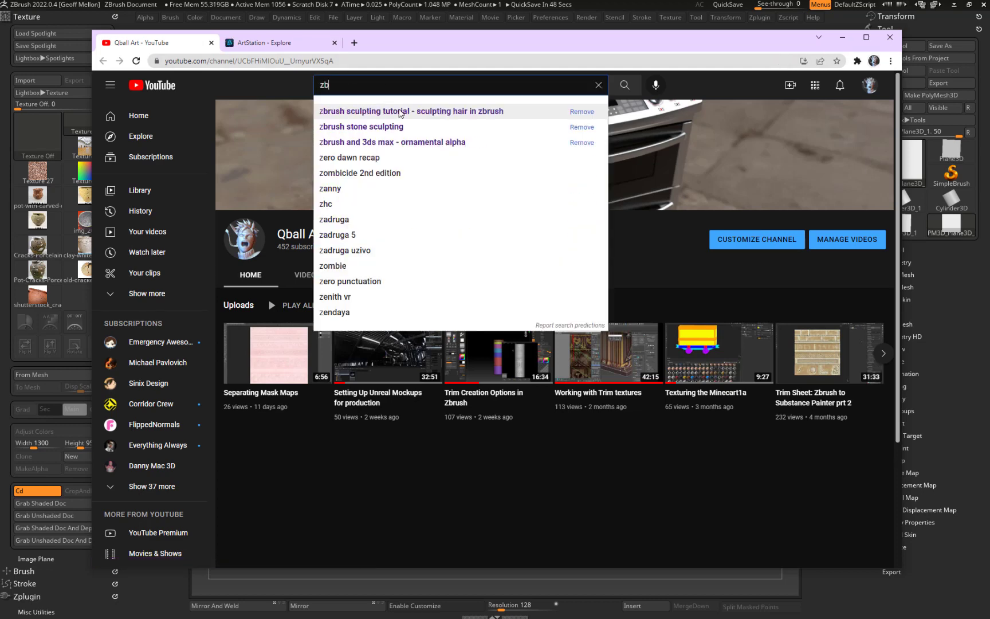
text(rush )
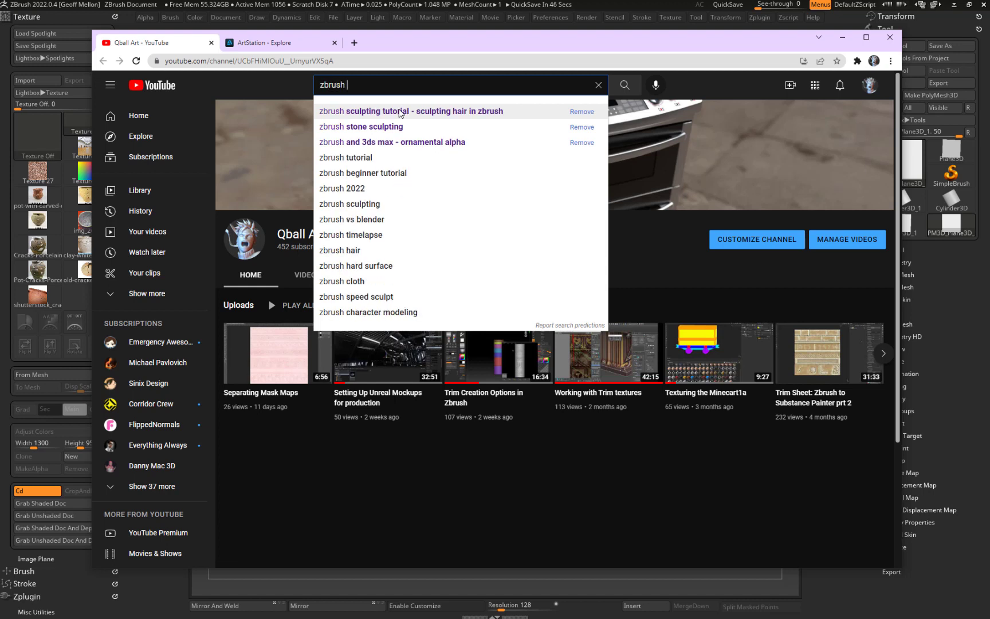
text(crack )
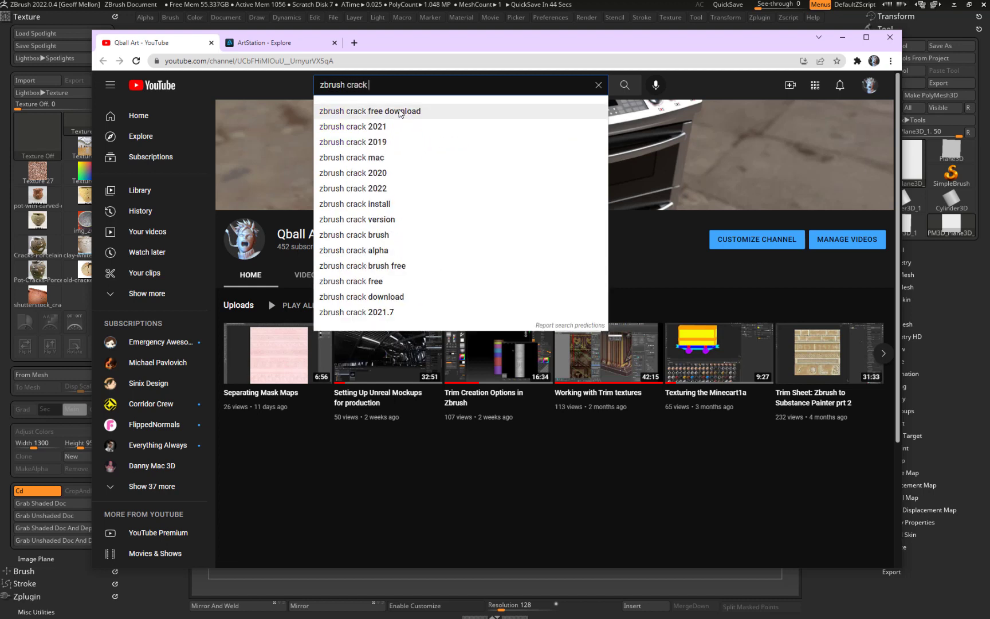
text(brushes)
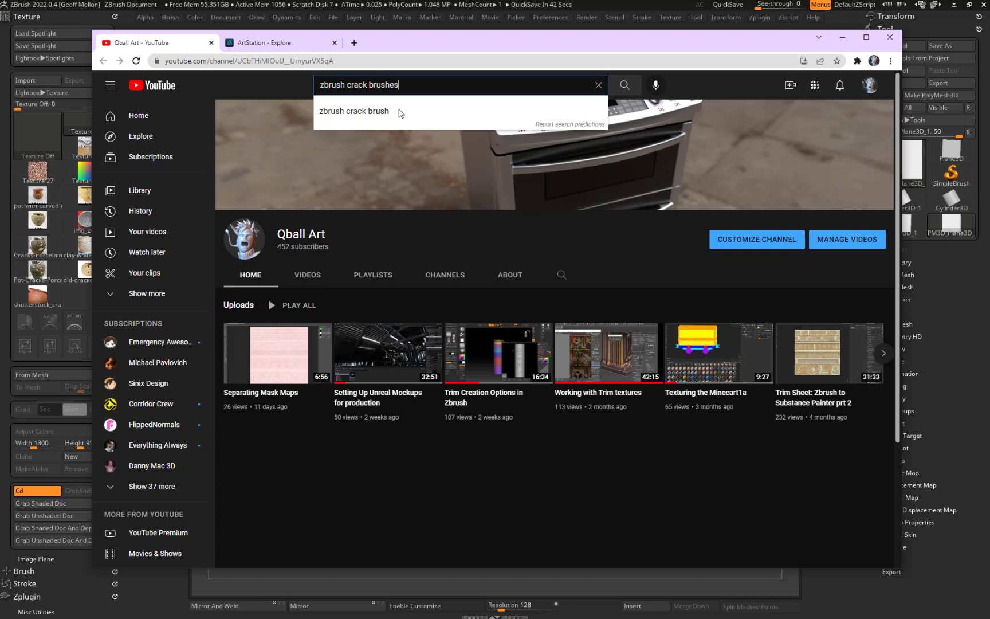
key(Return)
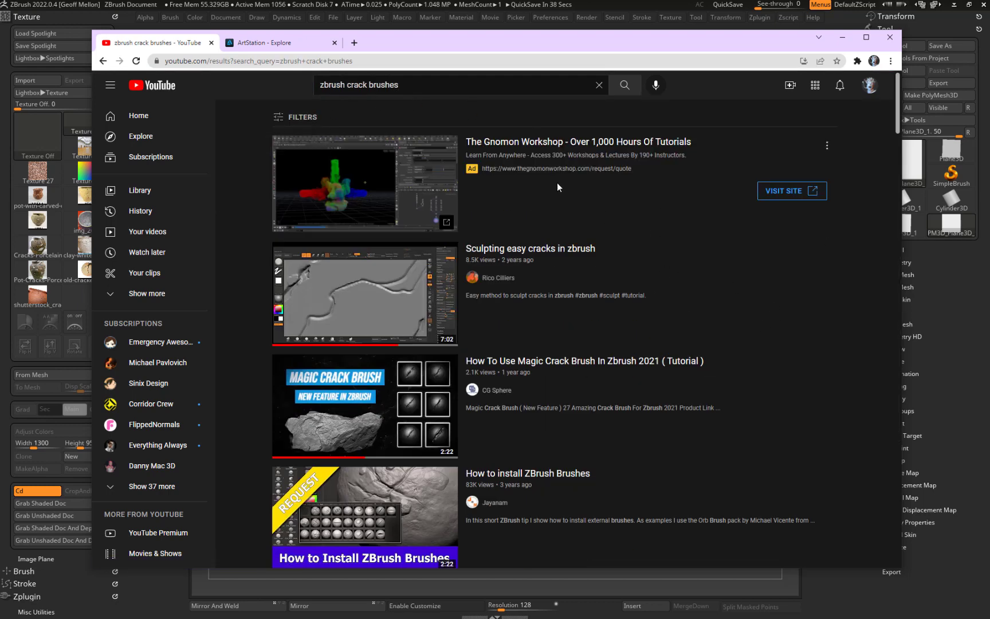
Shorten the YouTube search query to "zbrush crack brush" and copy it
click(414, 84)
key(BackSpace)
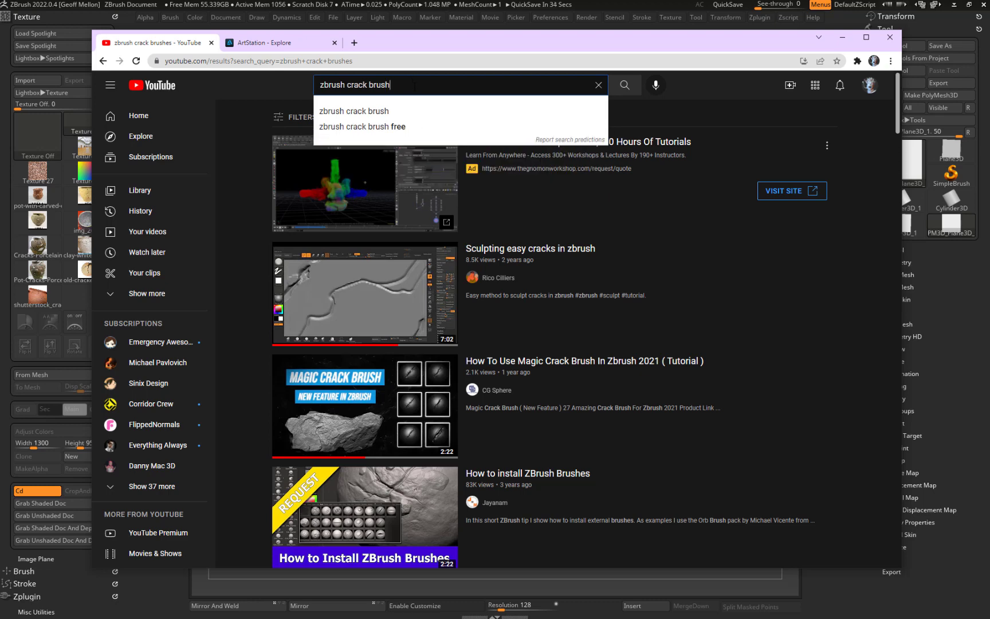
key(ctrl+a)
key(ctrl+c)
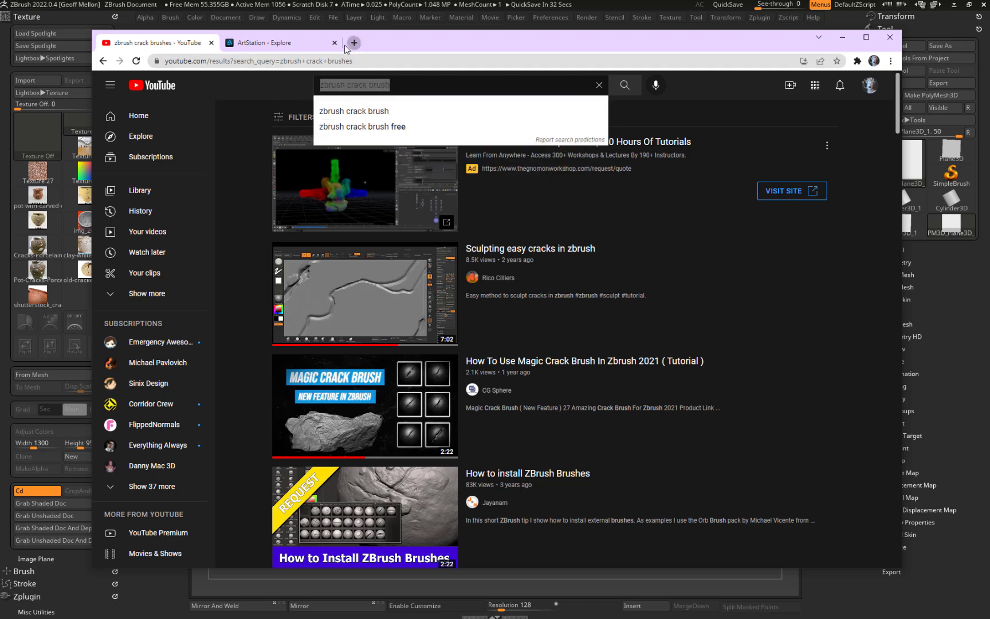
Close the YouTube page and search Google for the copied query "zbrush crack brush" in a new tab
click(354, 42)
click(189, 43)
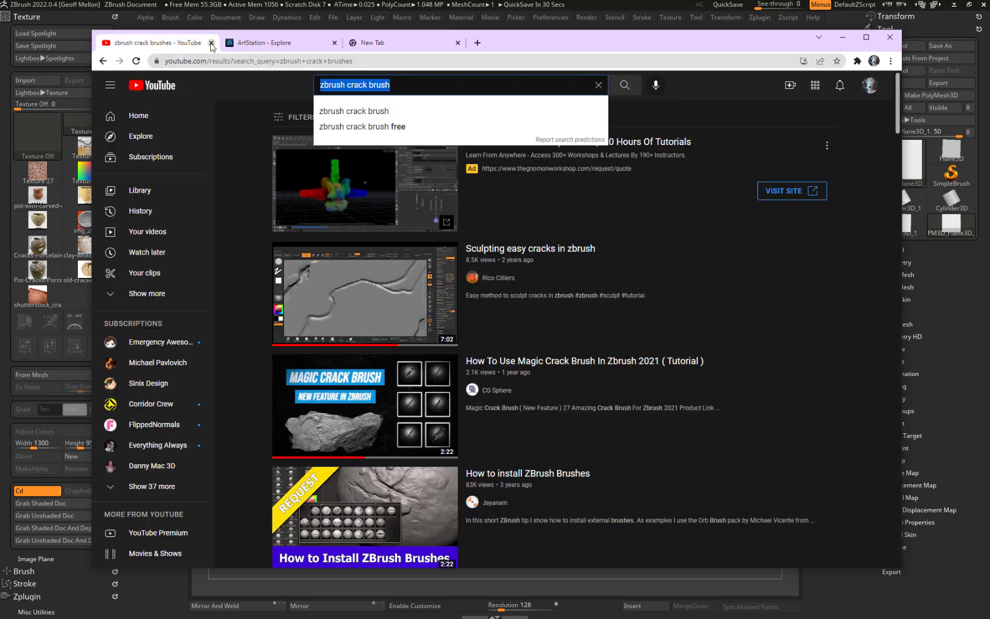
click(211, 43)
click(285, 44)
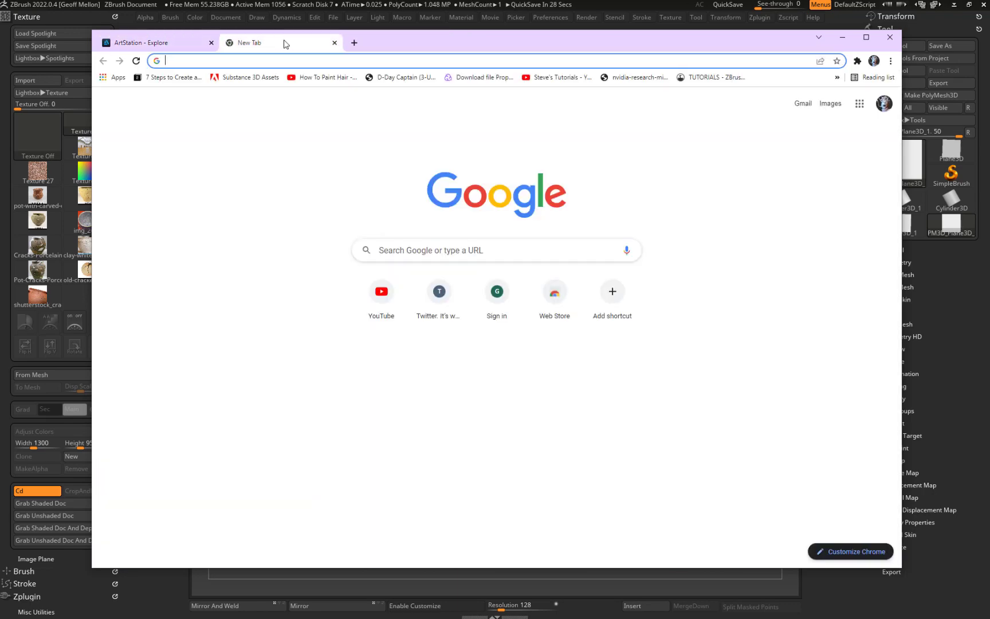
click(512, 252)
key(ctrl+v)
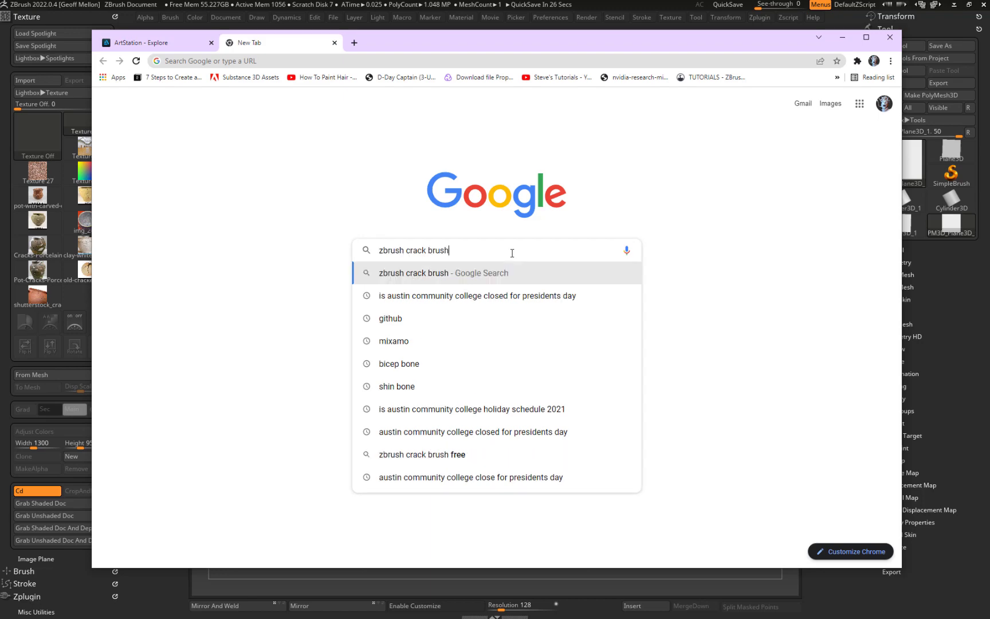
key(Return)
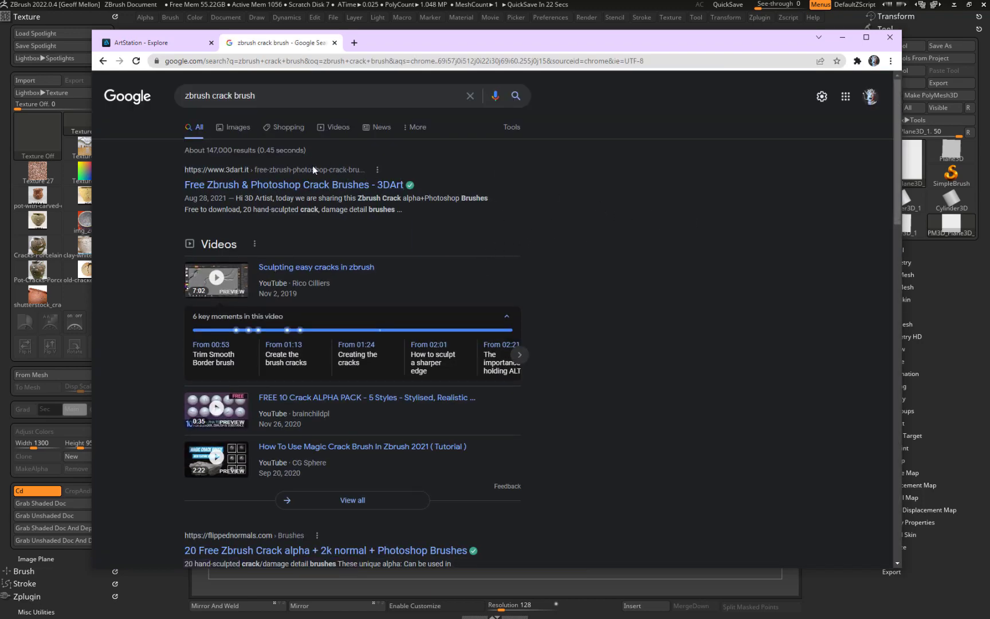
Open the FlippedNormals result for 20 free ZBrush crack alphas and examine the product's previews, licences and details
scroll(547, 253, down, 3)
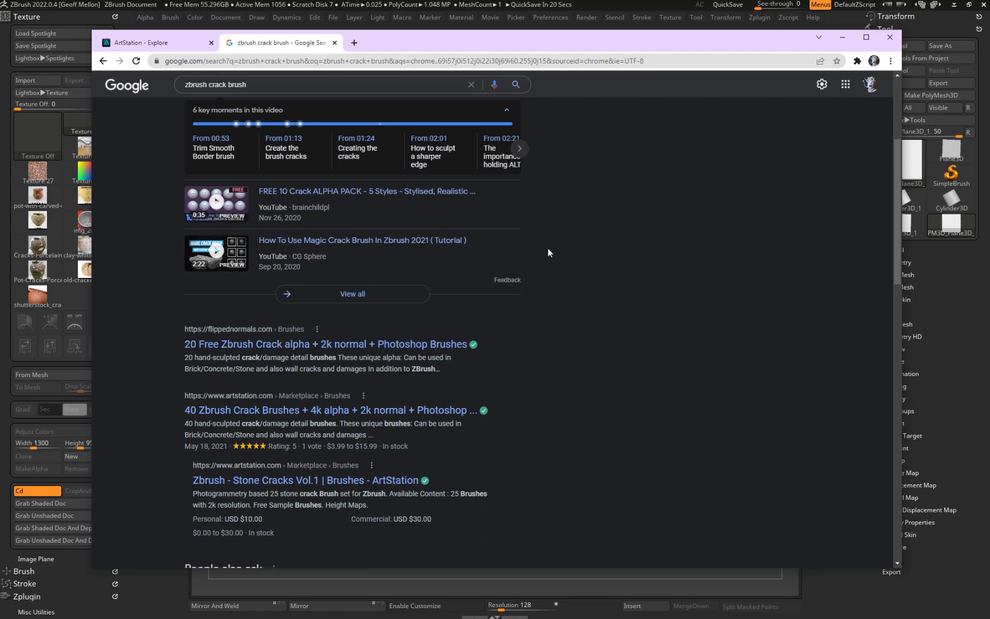
click(255, 345)
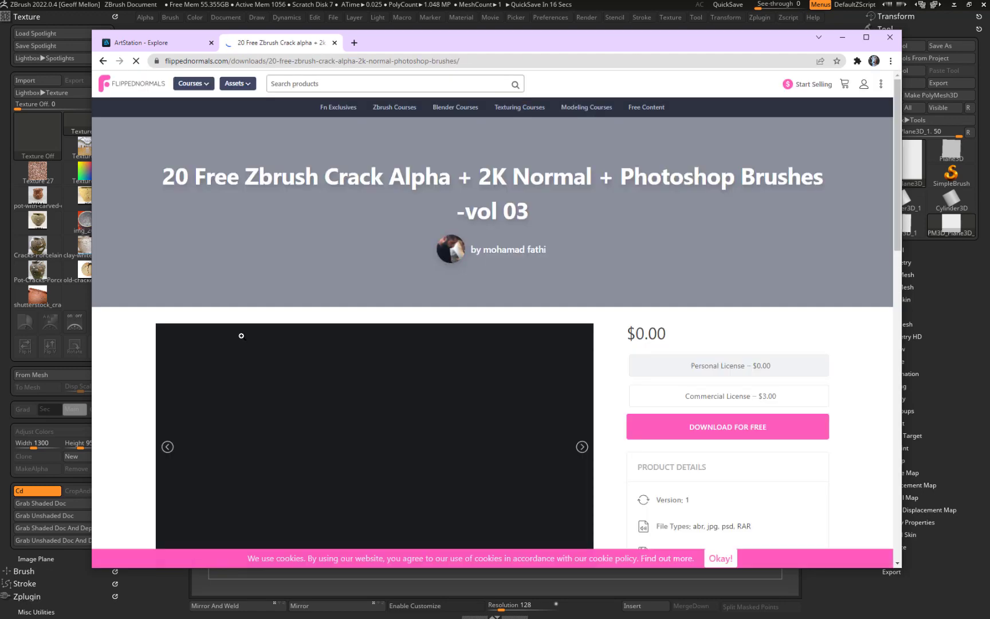
scroll(579, 364, down, 3)
scroll(579, 365, up, 2)
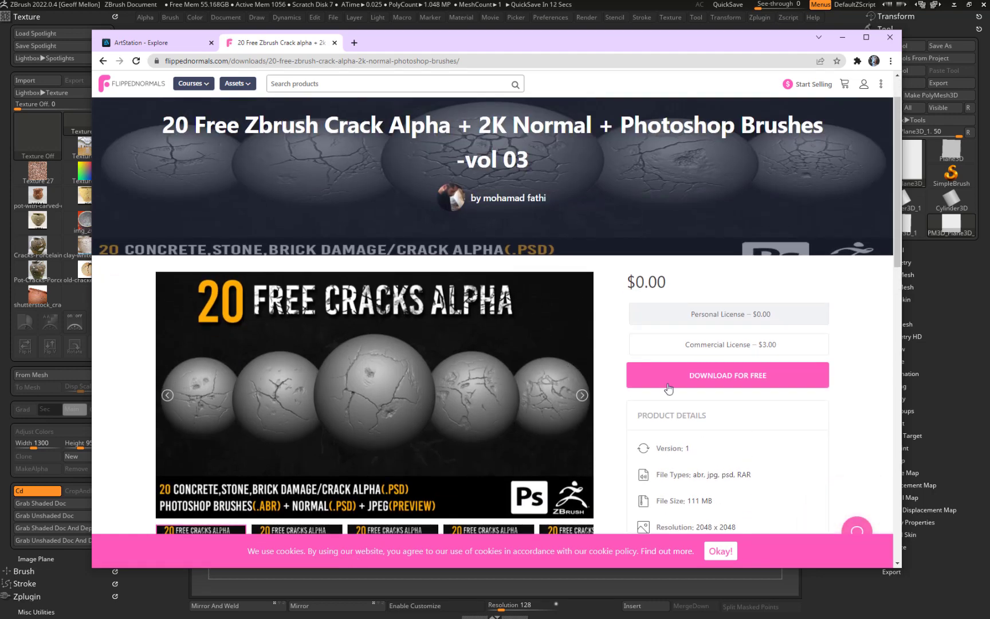
scroll(695, 383, down, 3)
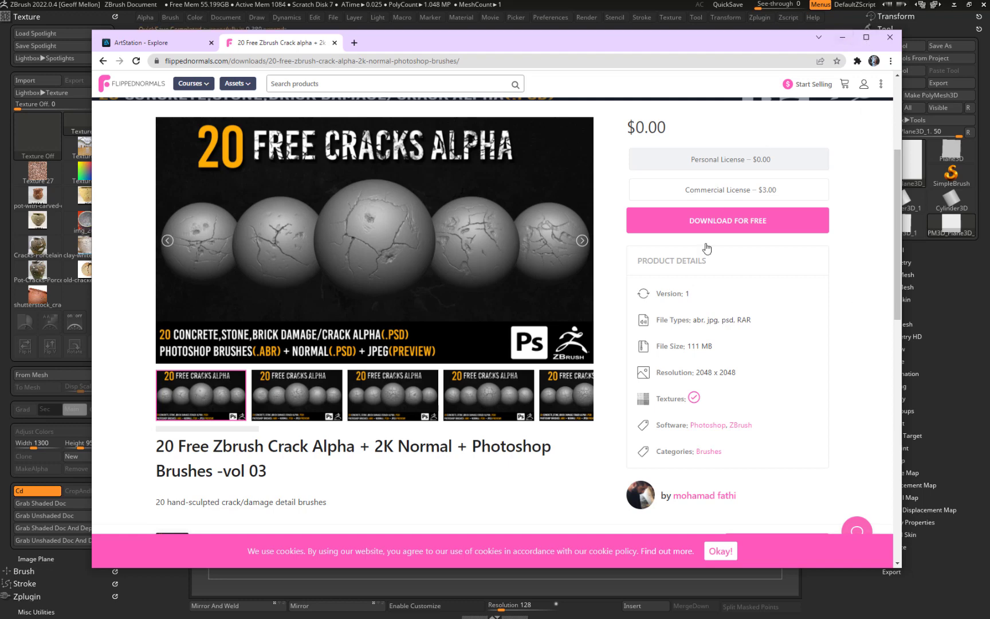
mouse_move(859, 90)
scroll(344, 318, up, 4)
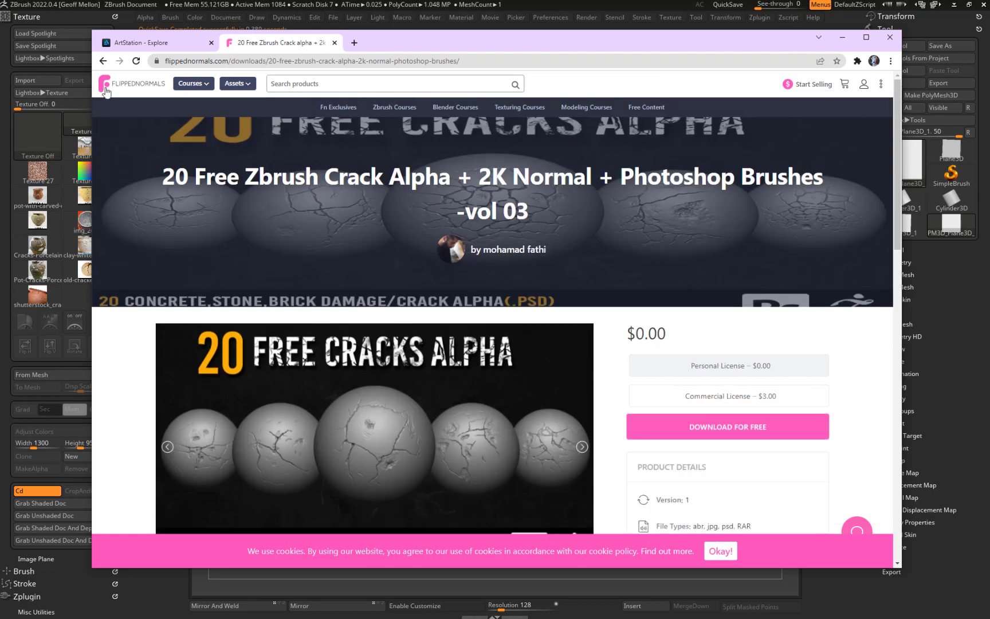
Look over the FlippedNormals home page and its staff picks, and close the browser window
click(123, 86)
scroll(431, 338, down, 3)
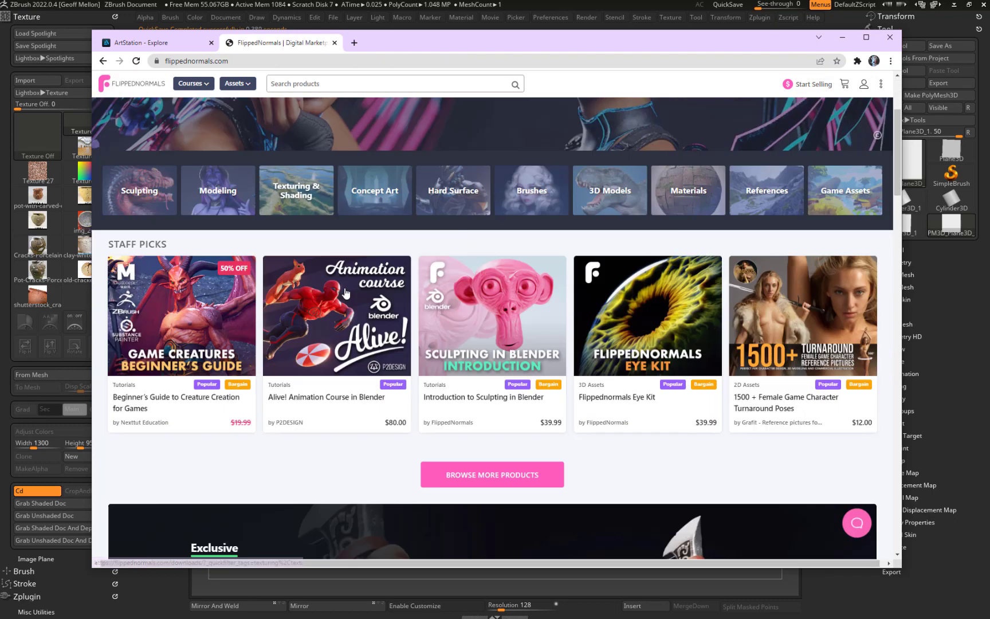
scroll(431, 338, up, 3)
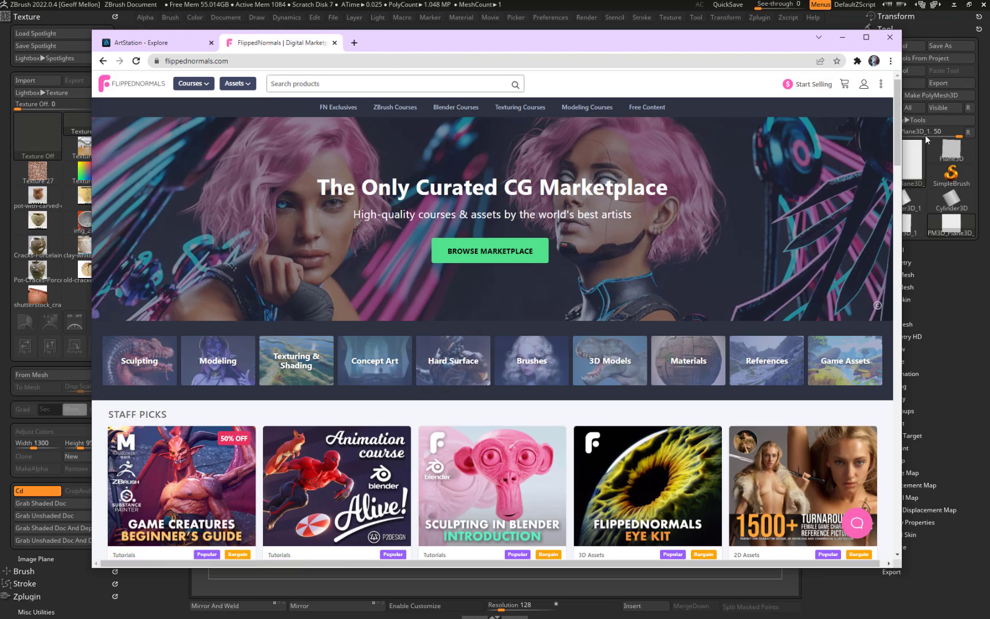
click(889, 38)
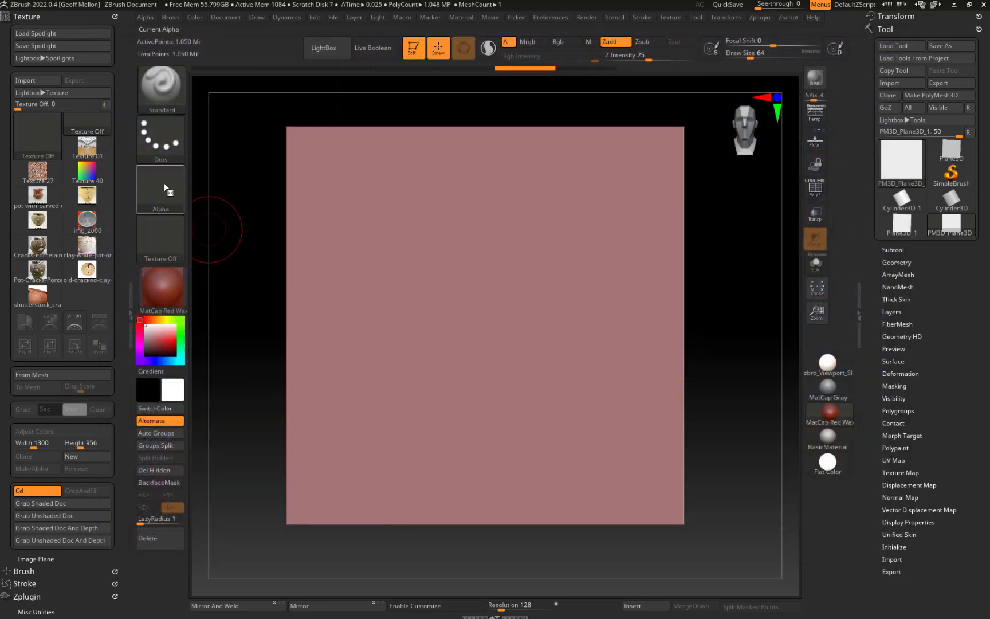
Bring up the downloaded free cracks folder under Tools\Brushes in File Explorer and look through its JPG and PSD files
mouse_move(166, 288)
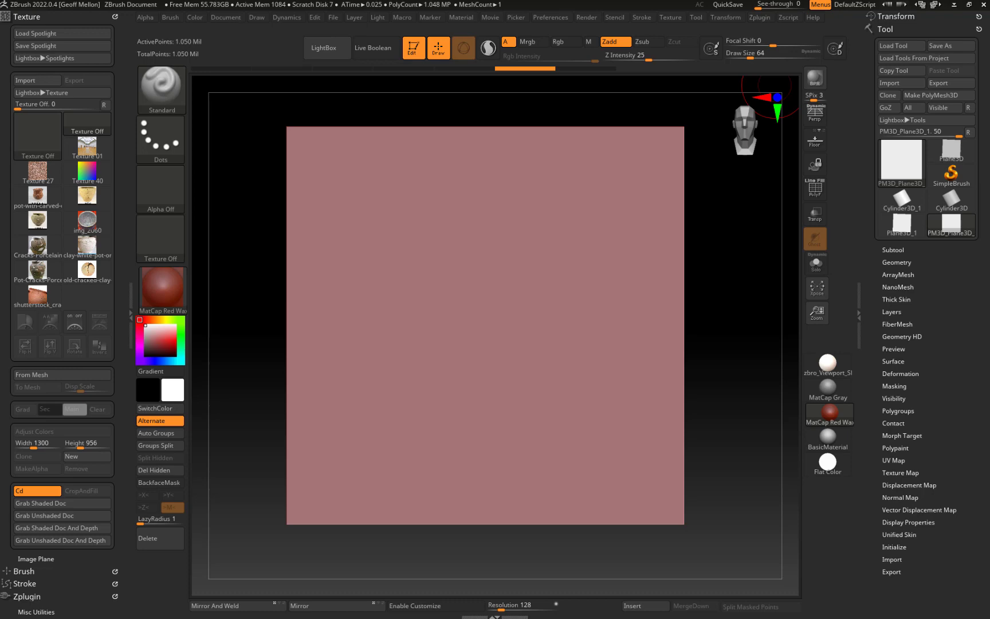
mouse_move(0, 284)
mouse_down()
mouse_move(594, 210)
mouse_move(454, 97)
mouse_up()
double_click(401, 217)
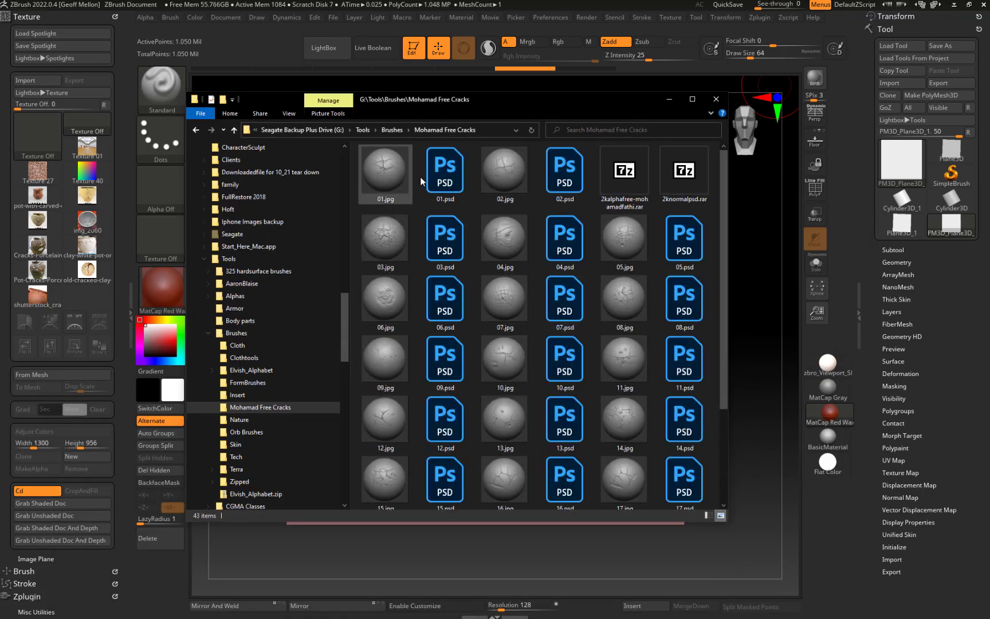
scroll(577, 321, down, 3)
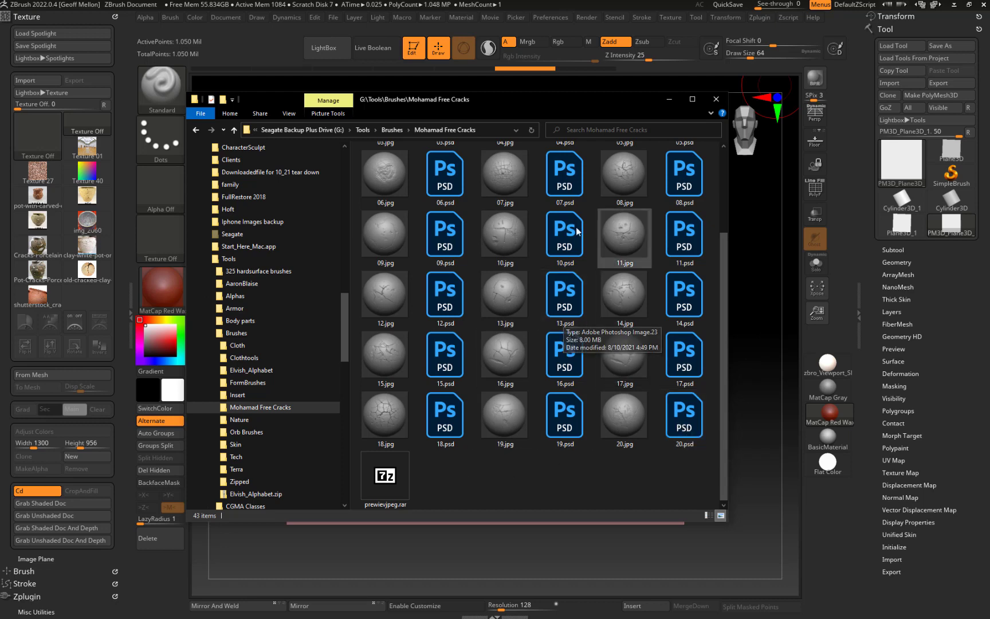
List the crack files with details sorted by name, return to thumbnails, and shift the folder window slightly
click(707, 516)
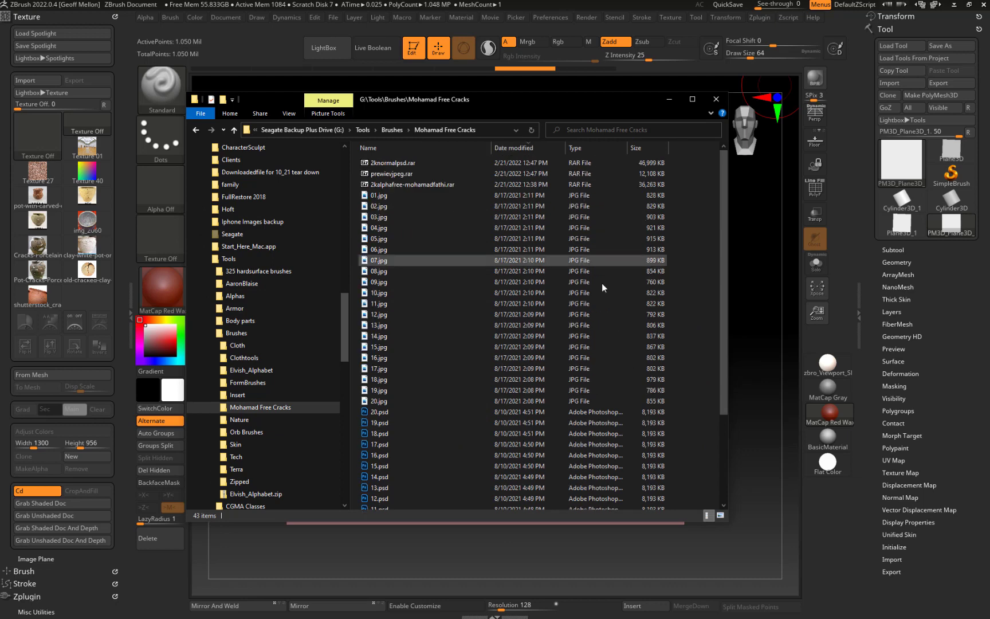
click(583, 147)
click(432, 150)
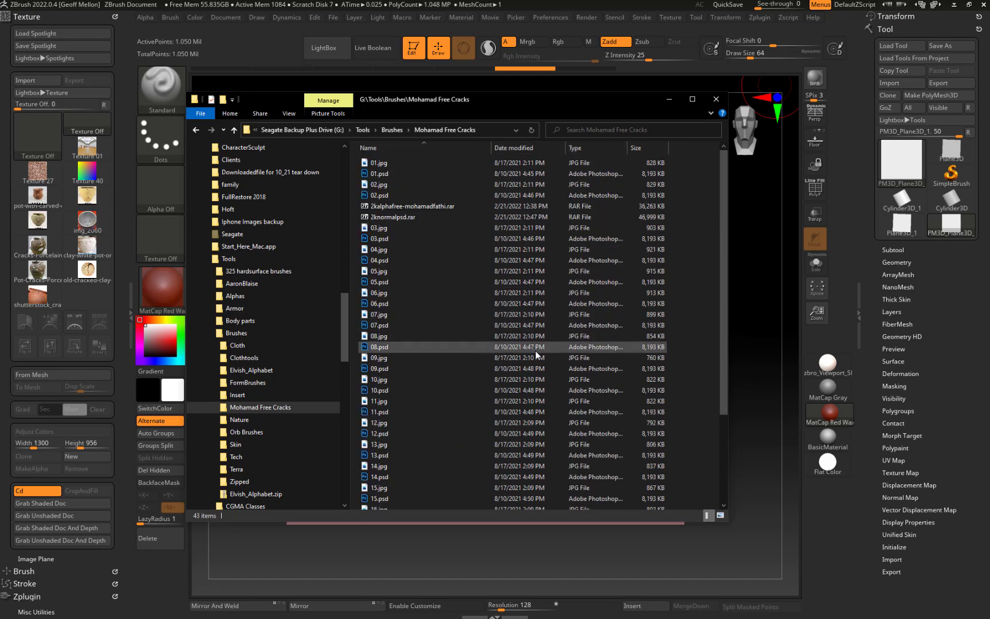
click(720, 516)
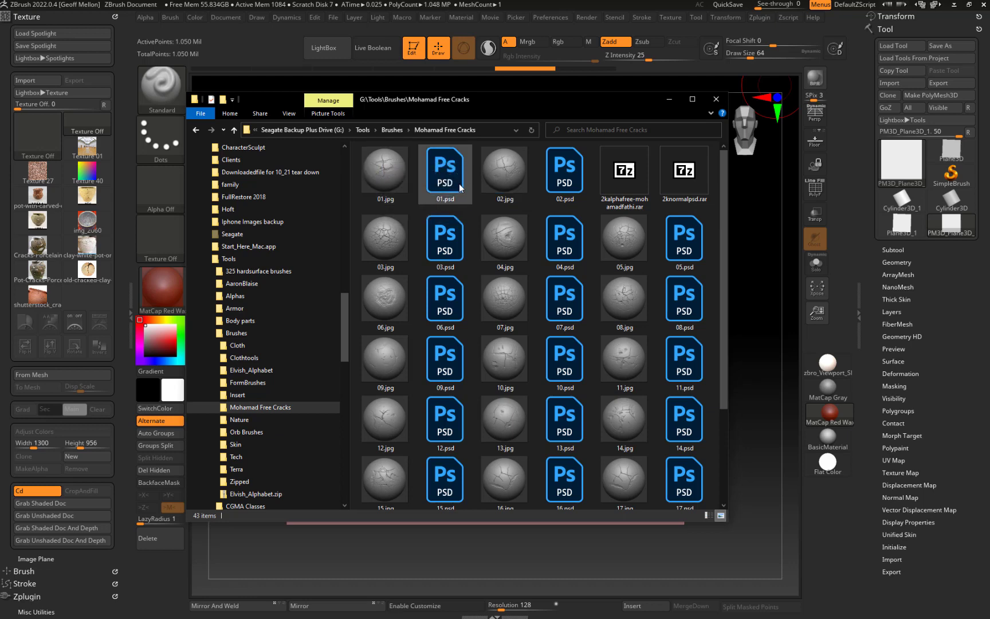
mouse_move(570, 100)
mouse_down()
mouse_move(561, 109)
mouse_move(670, 185)
mouse_move(586, 91)
mouse_up()
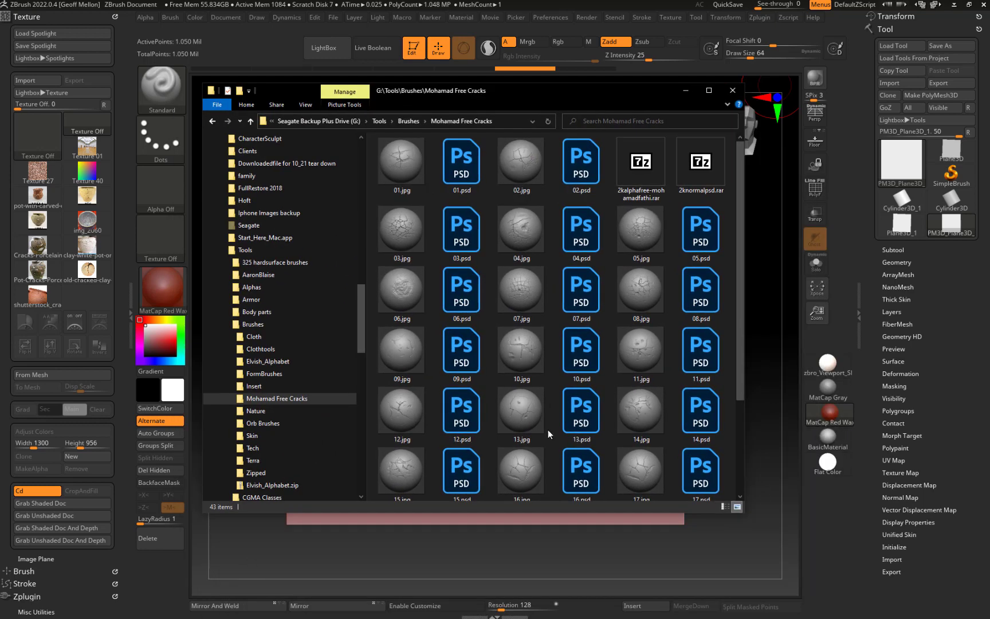
Display the crack files as extra large icons and examine the sphere previews from 01.jpg through 17.jpg
click(724, 506)
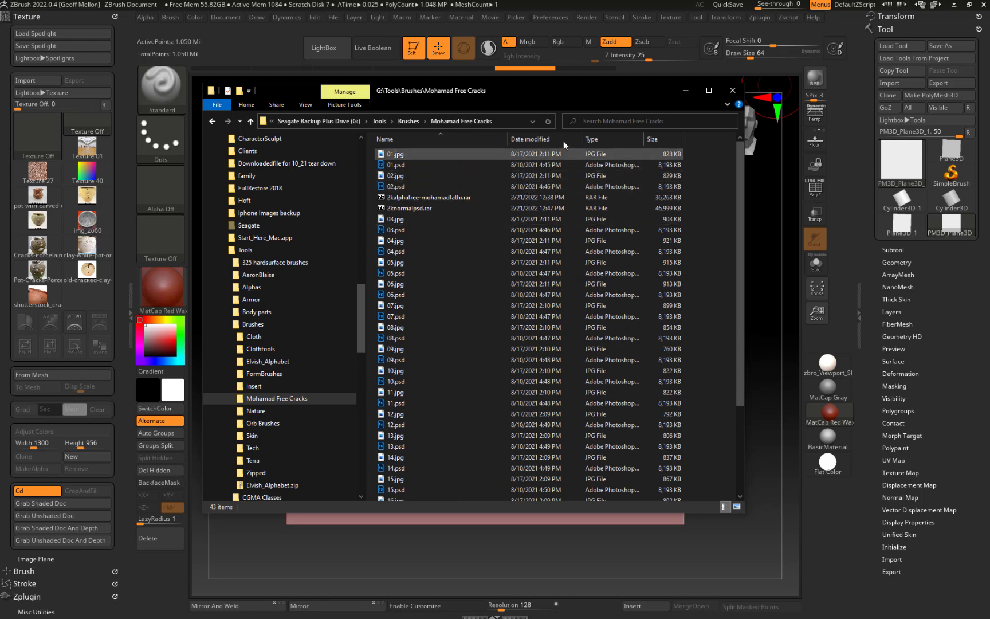
right_click(740, 328)
mouse_move(736, 316)
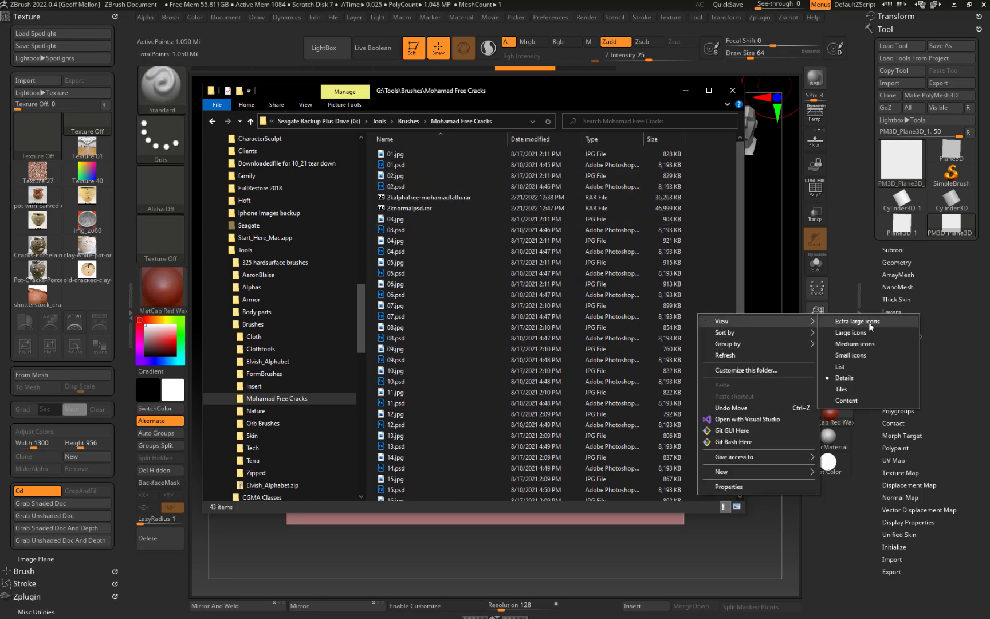
click(868, 322)
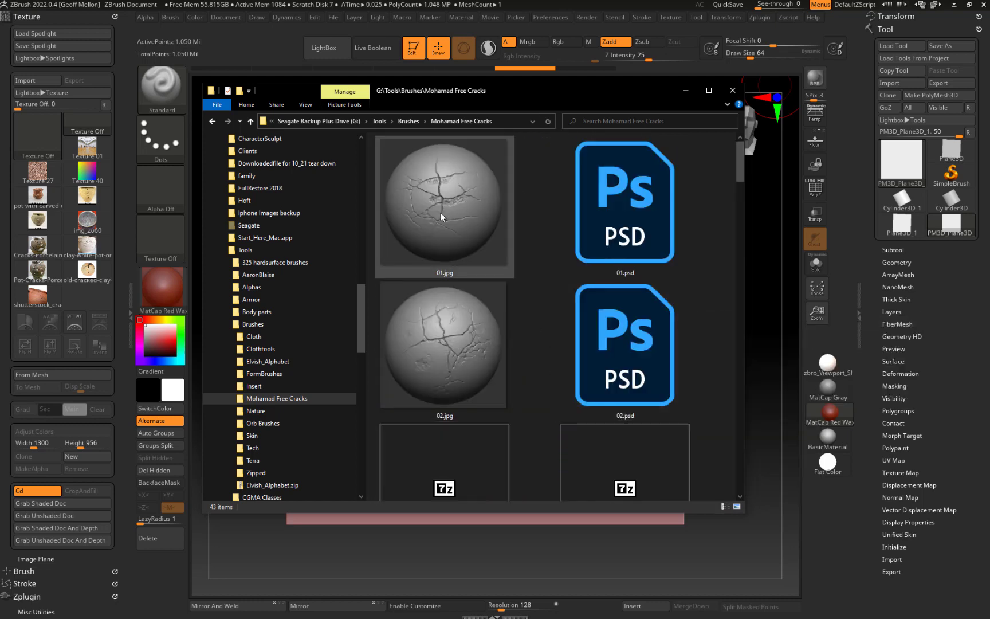
scroll(441, 335, down, 5)
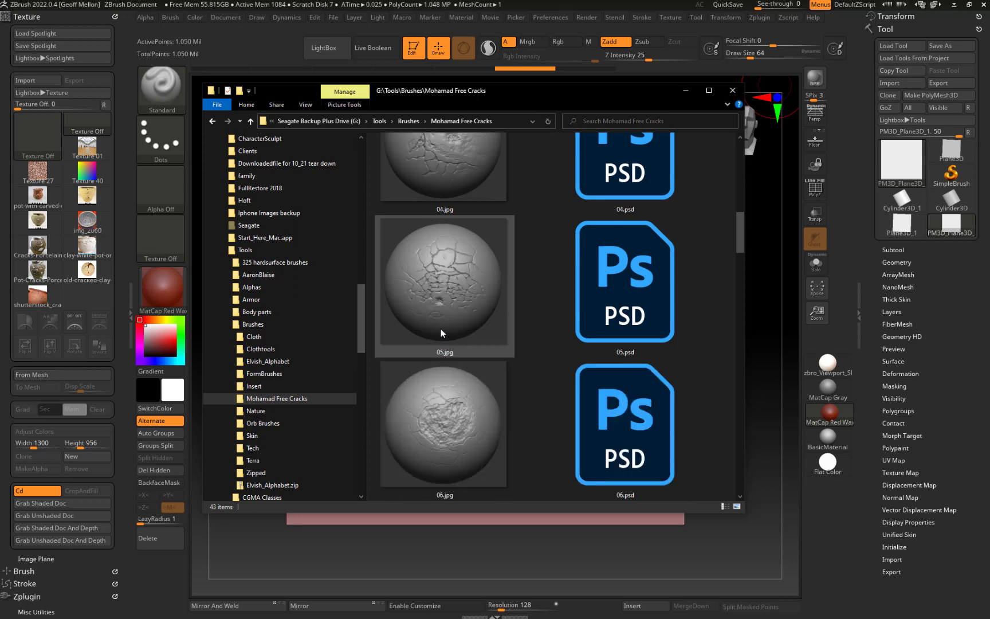
scroll(467, 269, down, 2)
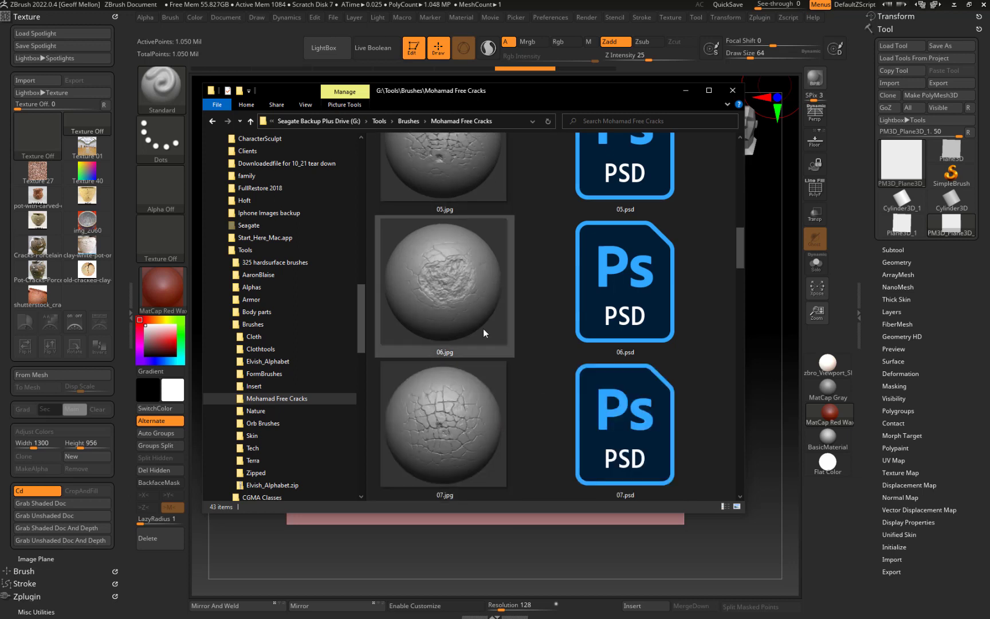
scroll(494, 322, down, 2)
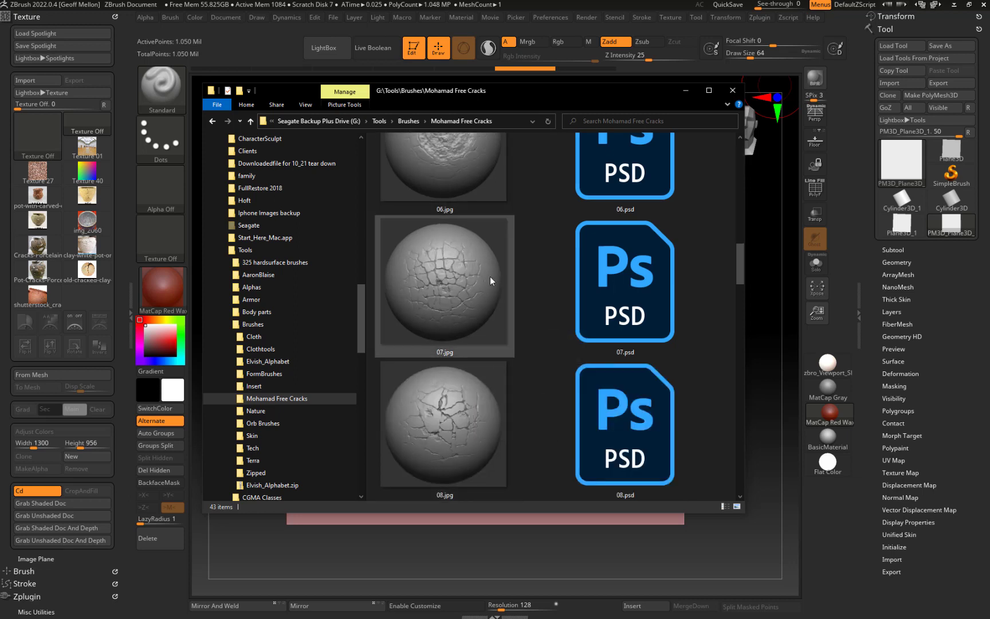
scroll(480, 306, down, 5)
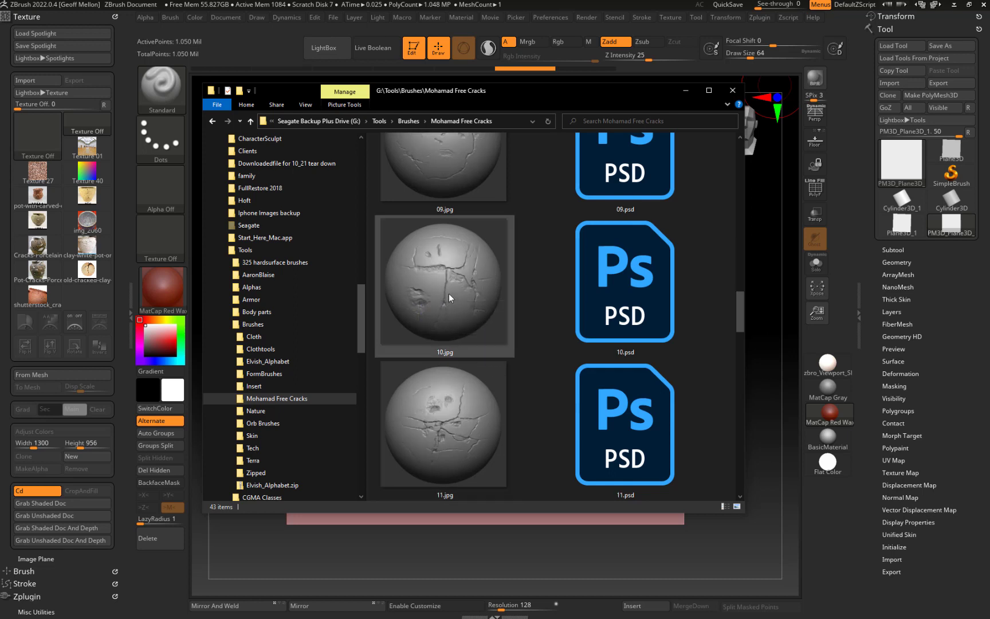
scroll(449, 294, down, 10)
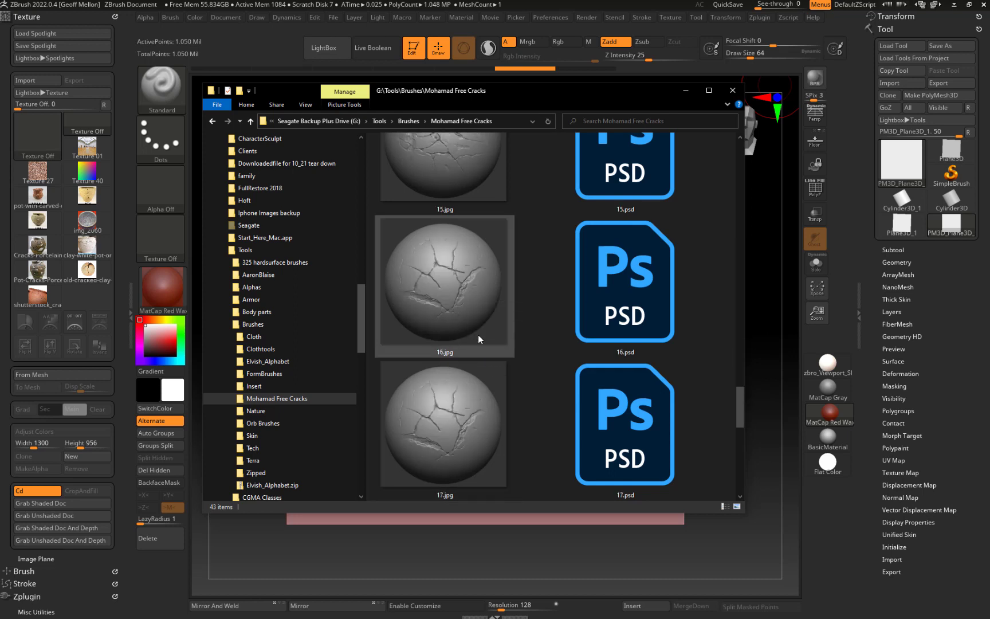
Examine the sphere previews through 20.jpg, look back over the earlier cracks, and move the folder window out of the way
scroll(478, 335, down, 5)
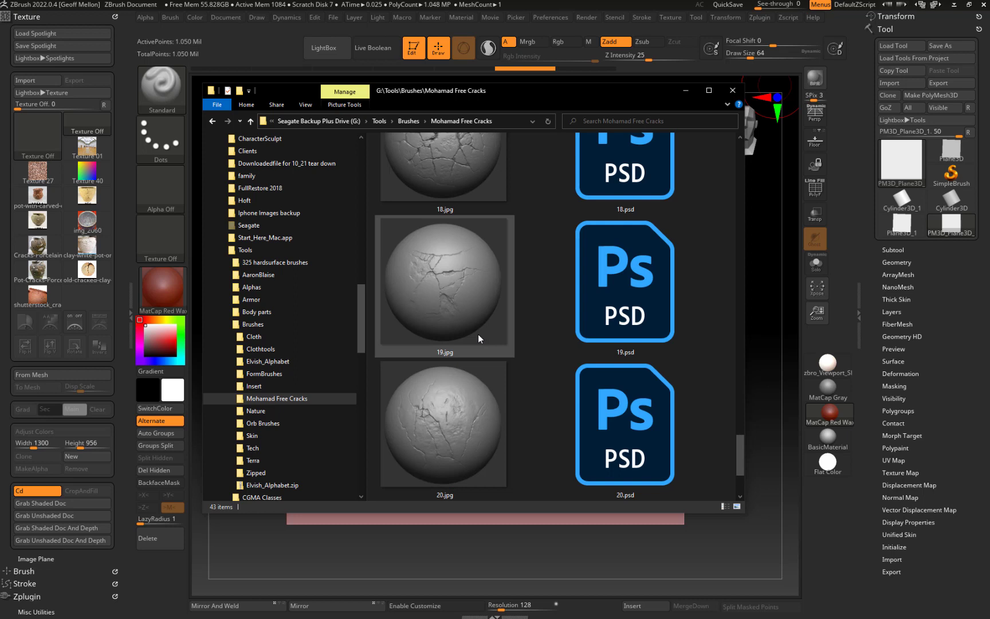
scroll(478, 334, up, 4)
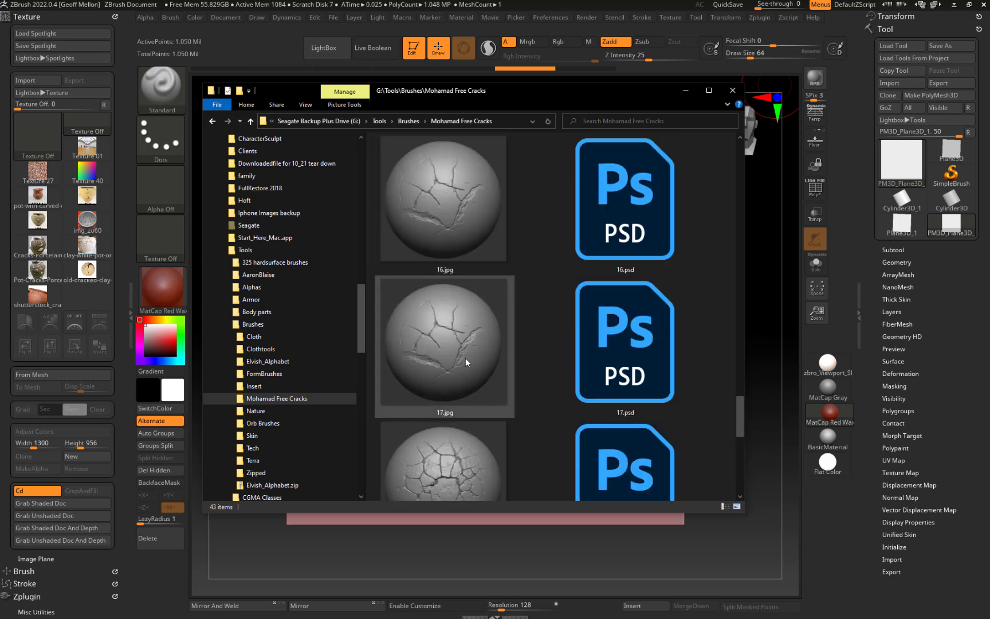
scroll(463, 343, down, 2)
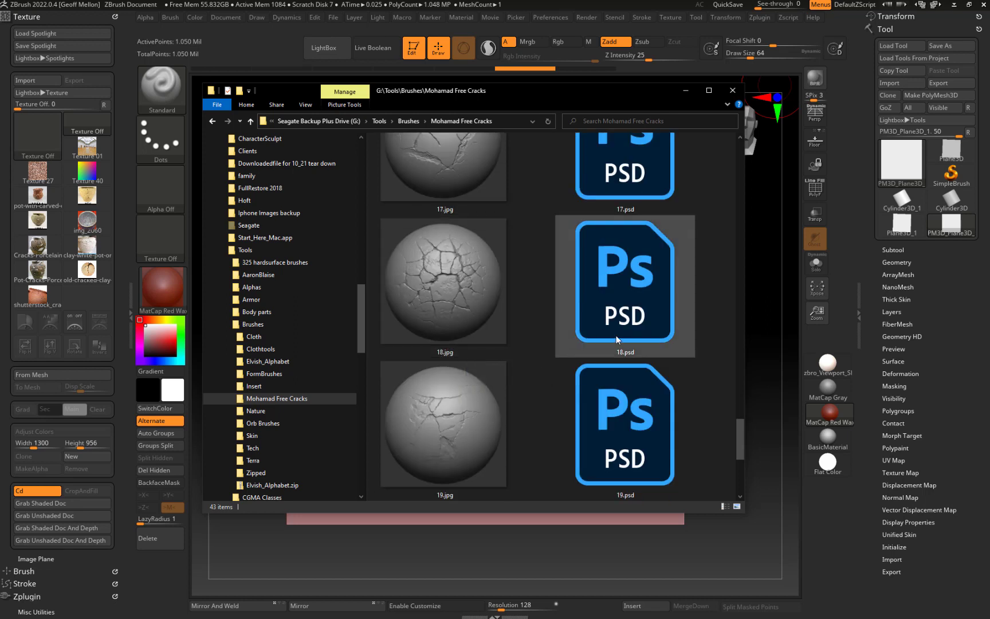
scroll(459, 296, down, 4)
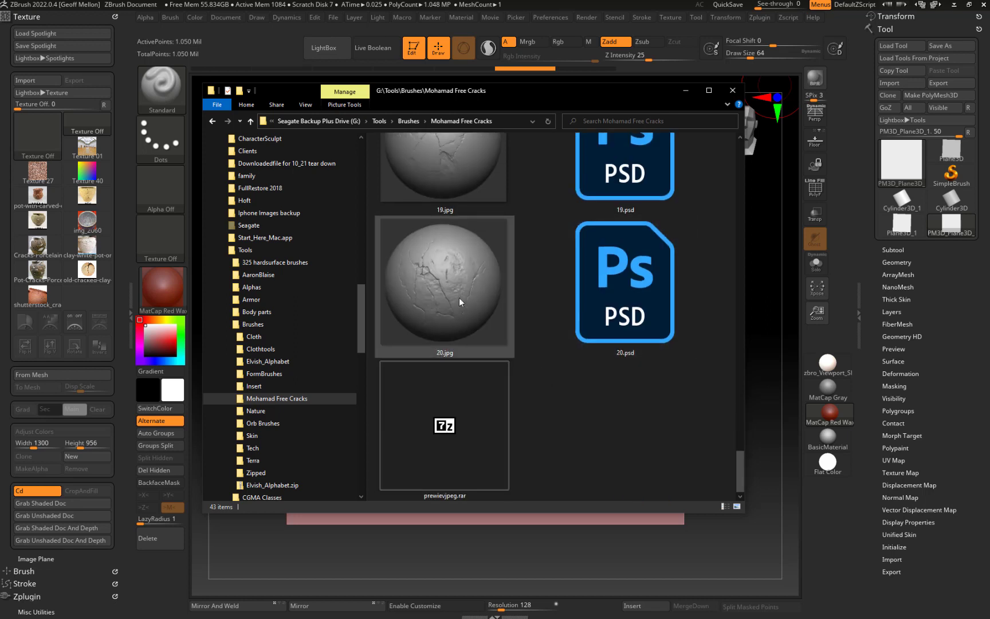
scroll(464, 296, up, 6)
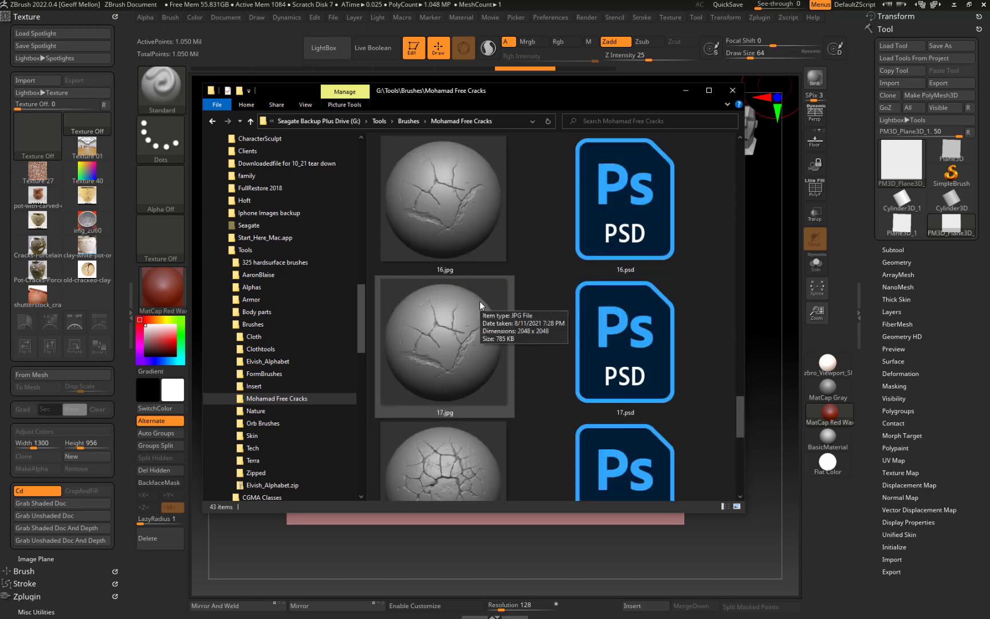
scroll(479, 301, up, 10)
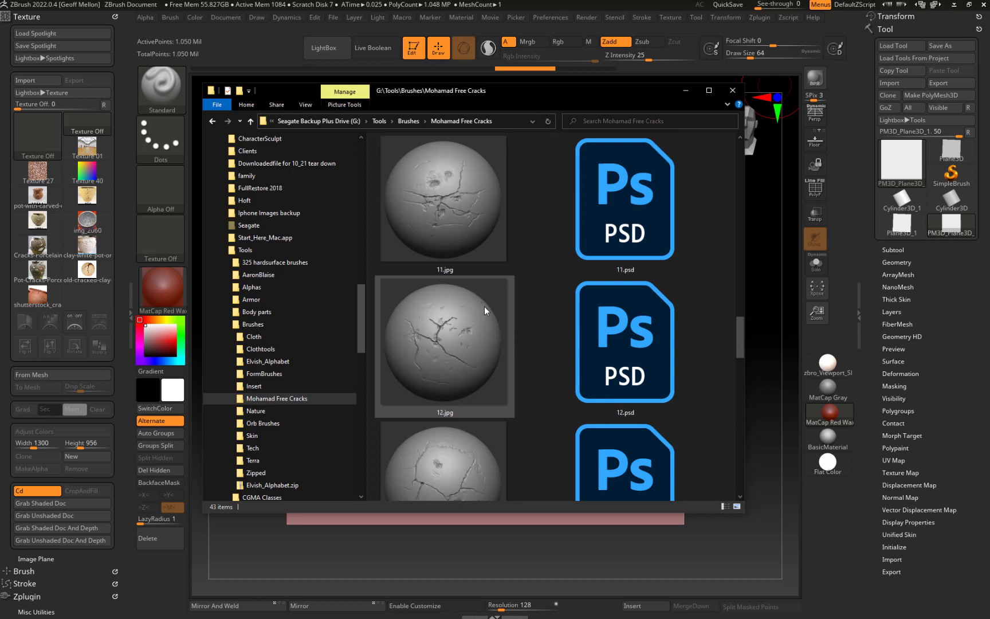
scroll(484, 307, up, 6)
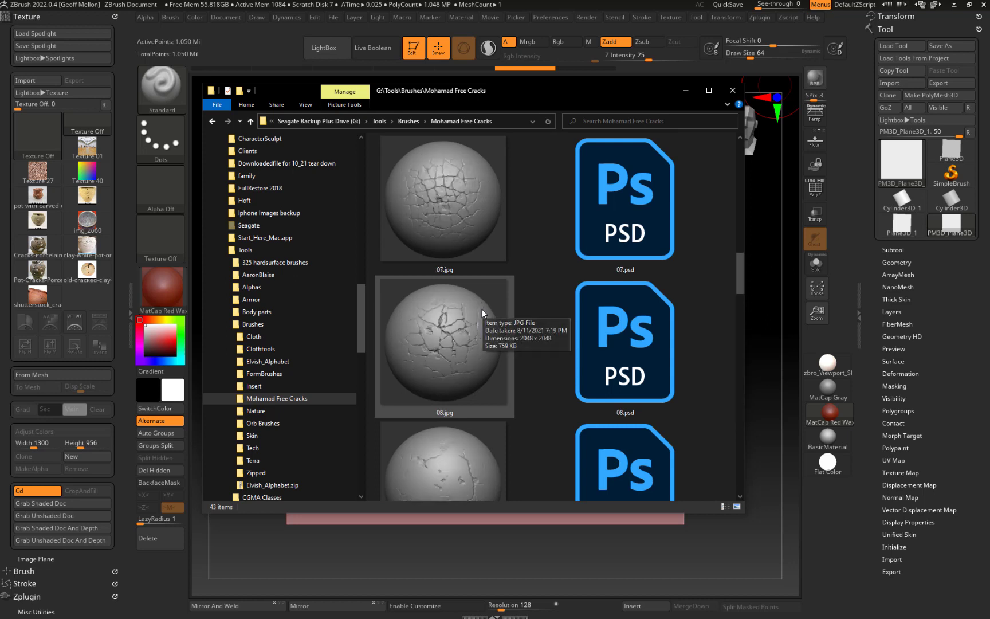
scroll(479, 310, up, 6)
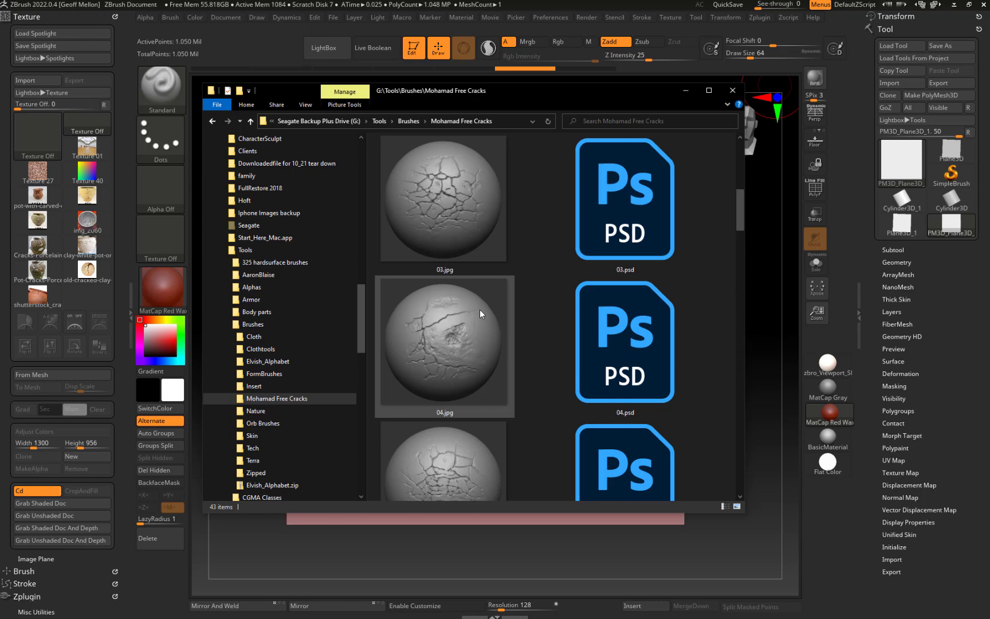
scroll(479, 310, down, 1)
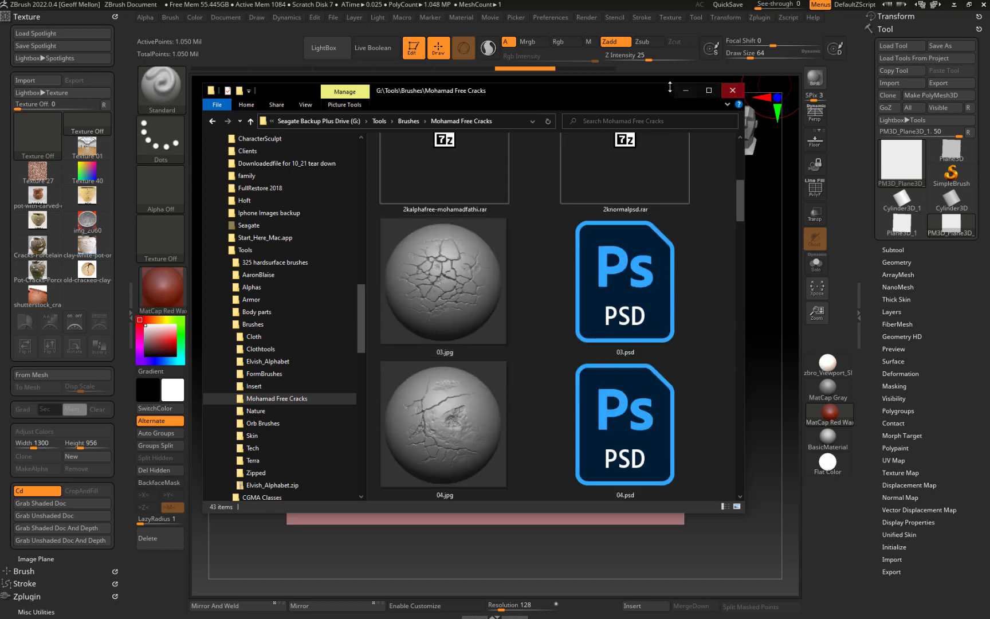
drag(640, 95, 0, 241)
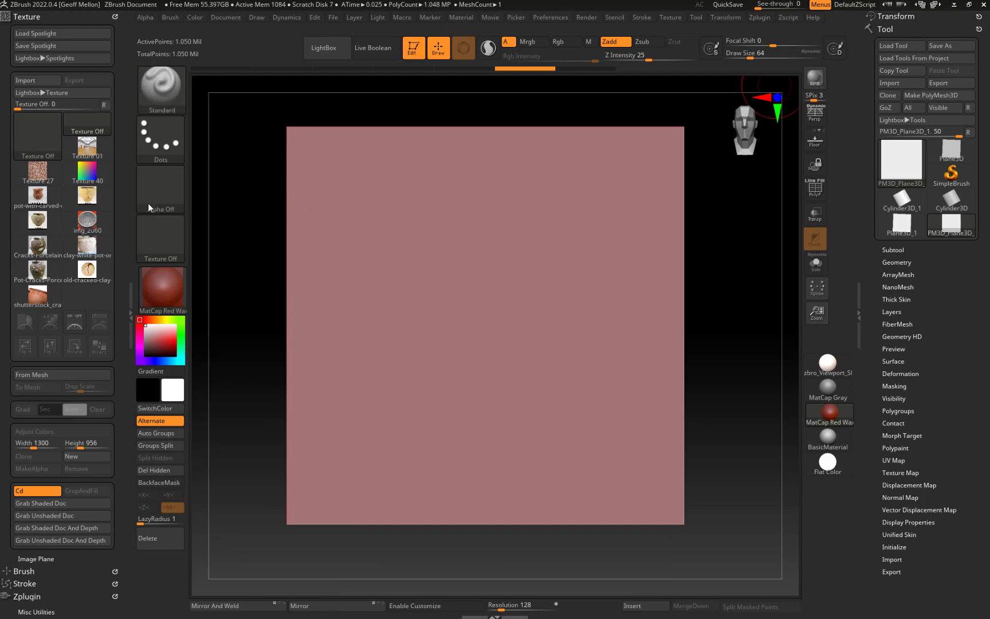
Choose Alpha 22 for the Standard brush, paint a long winding test stroke across the plane, and undo it
click(162, 191)
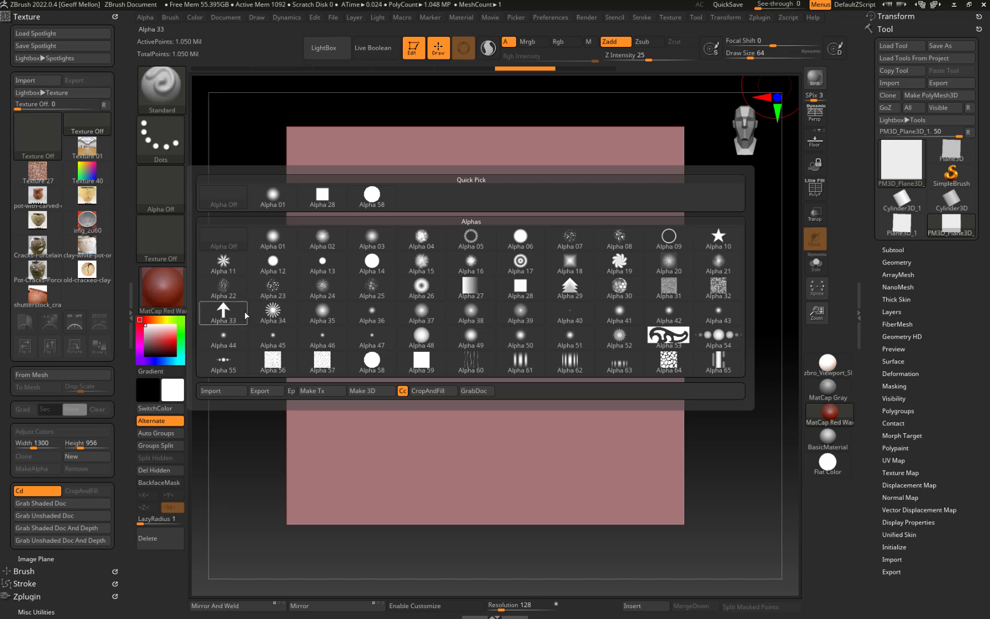
click(223, 288)
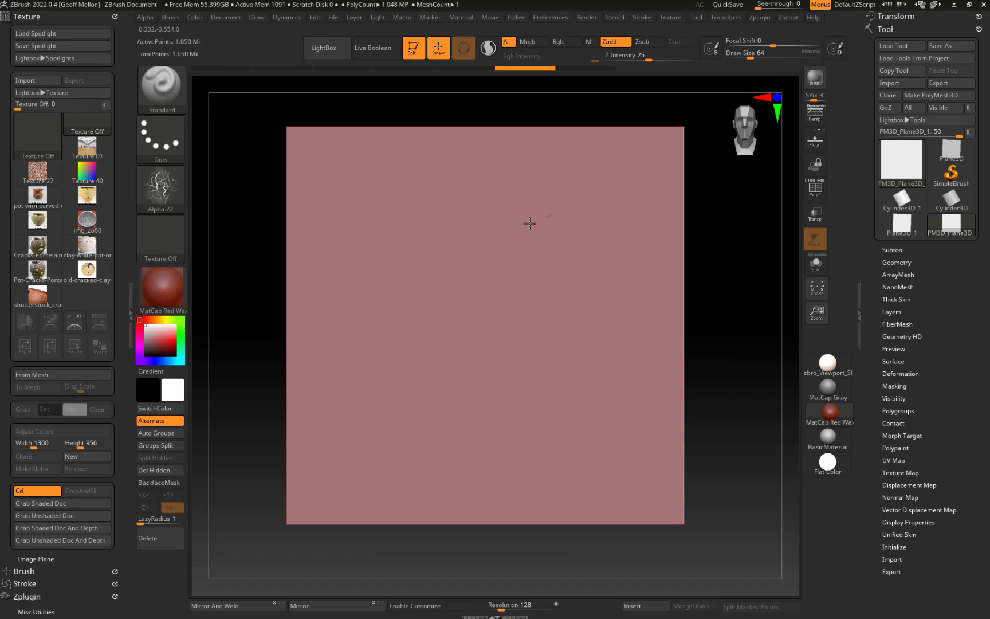
mouse_move(558, 203)
mouse_down()
mouse_move(463, 267)
mouse_move(605, 335)
mouse_move(386, 409)
mouse_move(627, 393)
mouse_move(431, 192)
mouse_move(403, 250)
mouse_up()
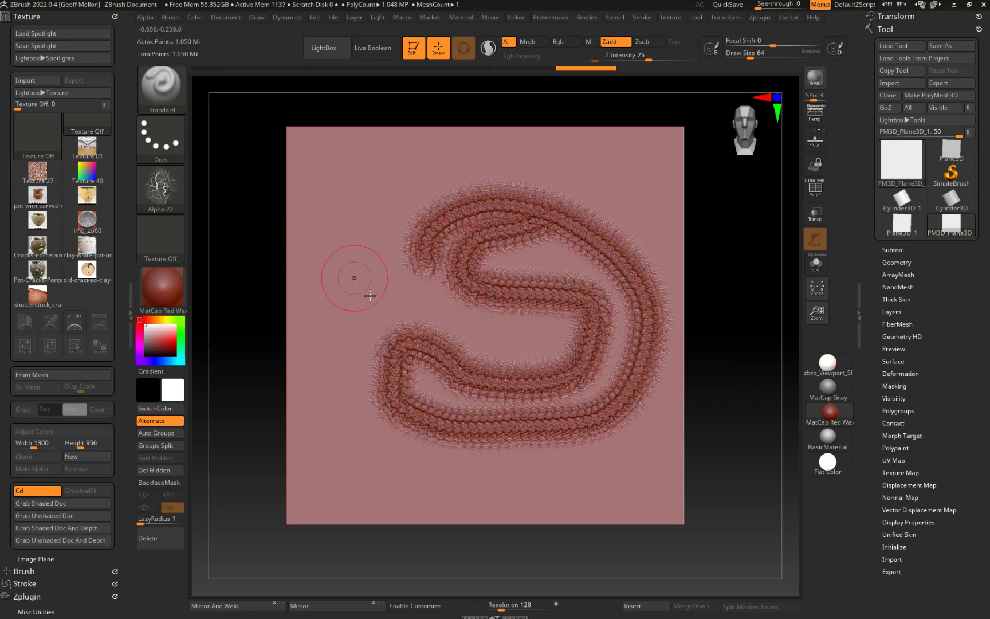
mouse_move(252, 261)
mouse_down()
mouse_move(275, 269)
mouse_move(247, 259)
mouse_move(250, 242)
mouse_move(232, 298)
mouse_move(251, 311)
mouse_move(205, 320)
mouse_move(272, 316)
mouse_move(250, 314)
mouse_up()
key(ctrl)
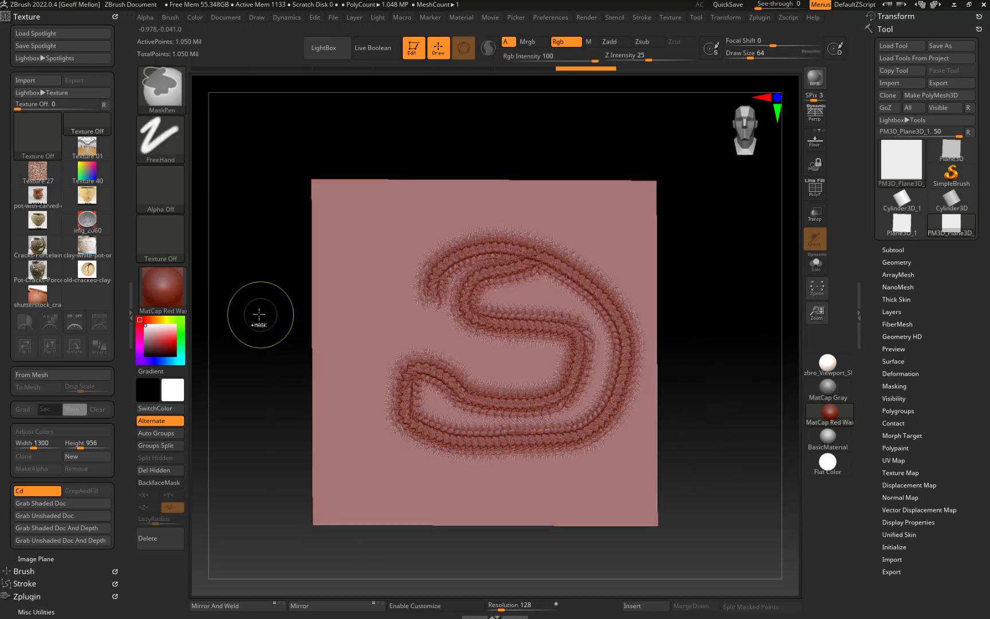
key(ctrl+z)
Try more Alpha 22 marks on the plane with the Dots stroke and undo them
mouse_move(258, 239)
alt+mouse_down()
mouse_move(249, 265)
mouse_move(284, 241)
mouse_move(303, 258)
alt+mouse_up()
key(ctrl)
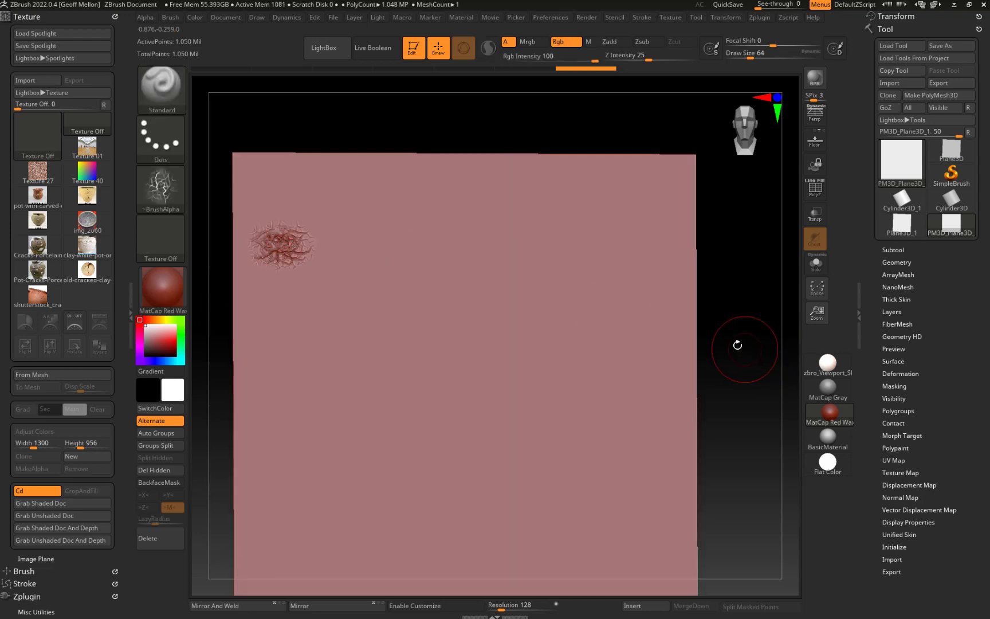
key(ctrl+z)
mouse_move(736, 327)
mouse_down()
mouse_move(762, 307)
mouse_move(736, 329)
mouse_up()
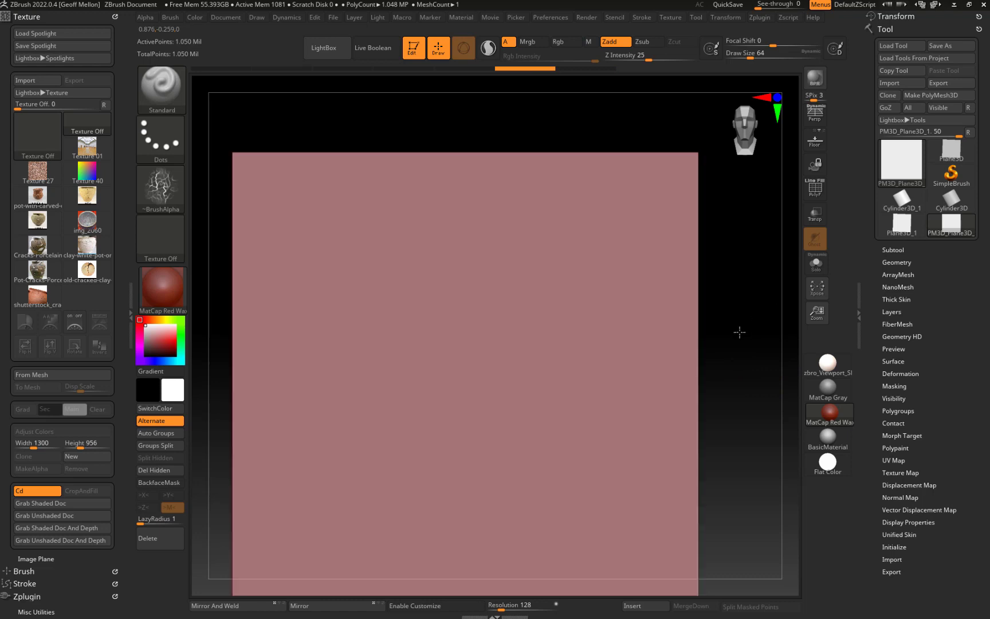
mouse_move(576, 229)
mouse_down()
mouse_move(441, 295)
mouse_move(619, 467)
mouse_up()
key(ctrl+z)
Switch the stroke to DragRect, stamp the Alpha 22 pattern at different sizes on the plane, and undo the stamps
click(163, 134)
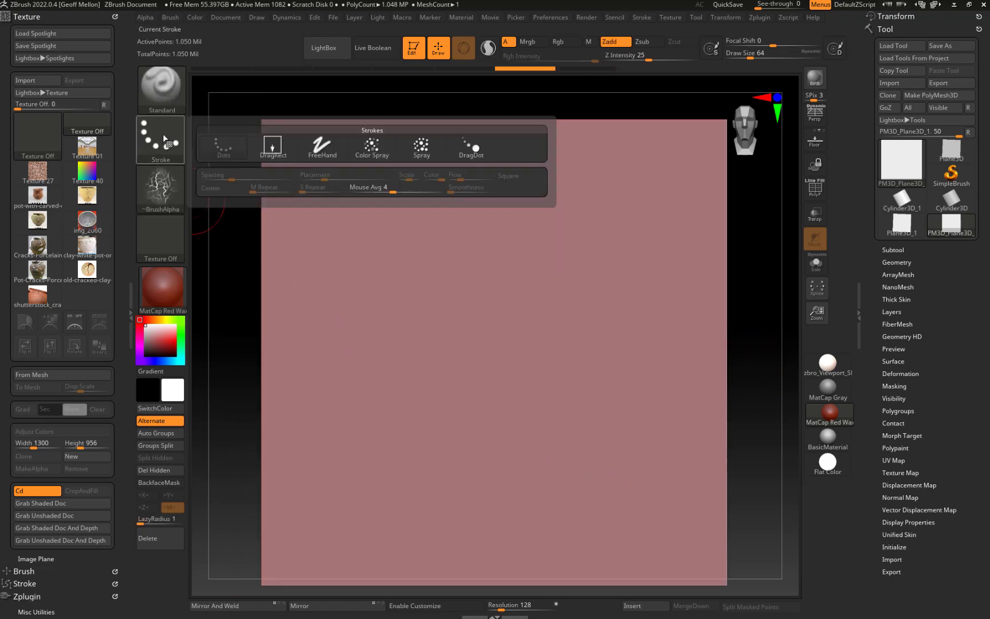
click(273, 146)
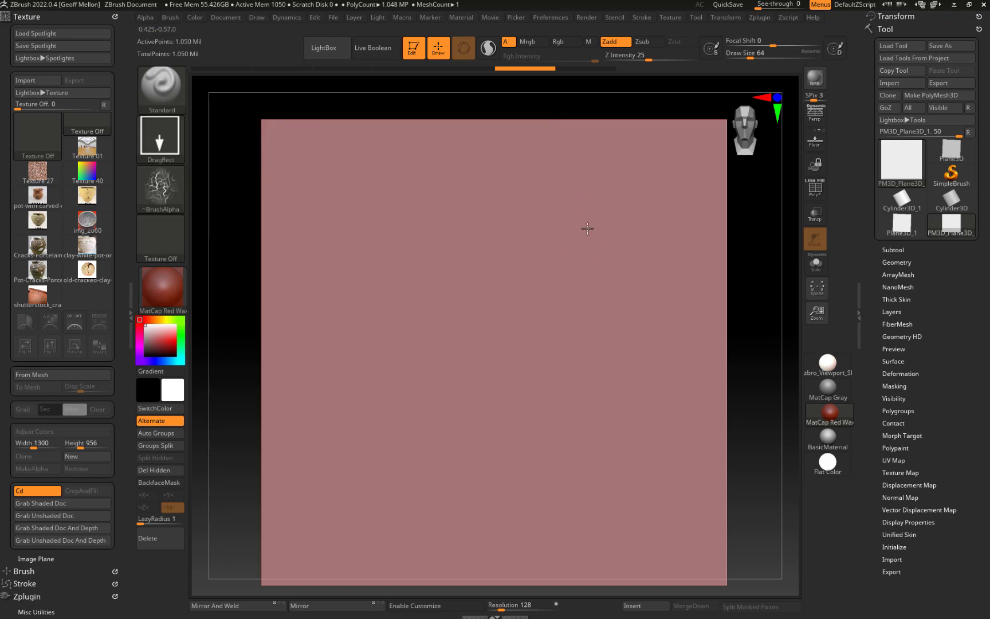
mouse_move(584, 228)
mouse_down()
mouse_move(488, 335)
mouse_move(501, 289)
mouse_up()
drag(394, 220, 500, 405)
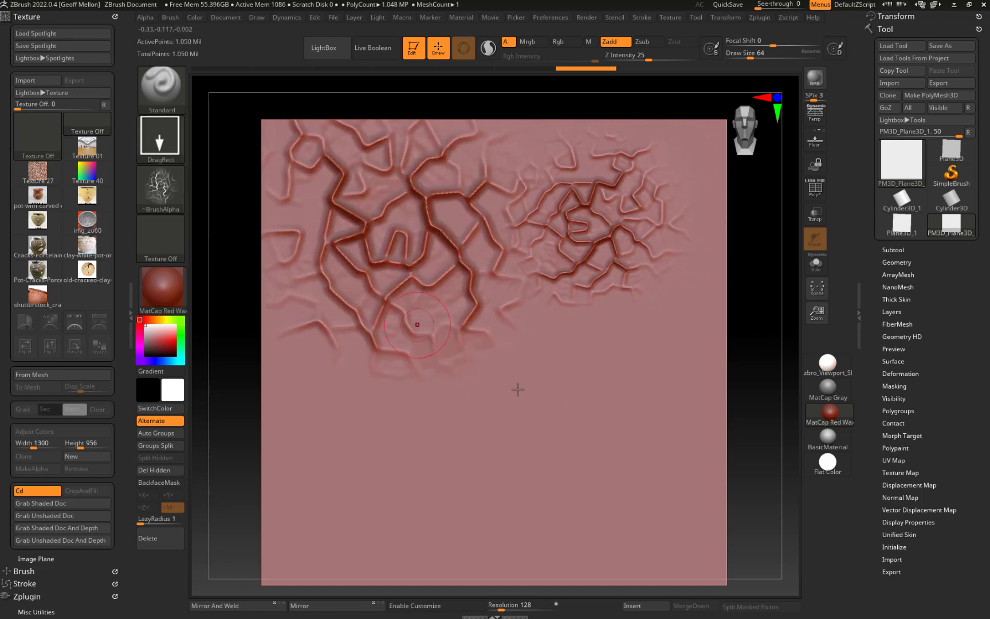
drag(556, 342, 479, 448)
key(ctrl+z)
key(ctrl+z)
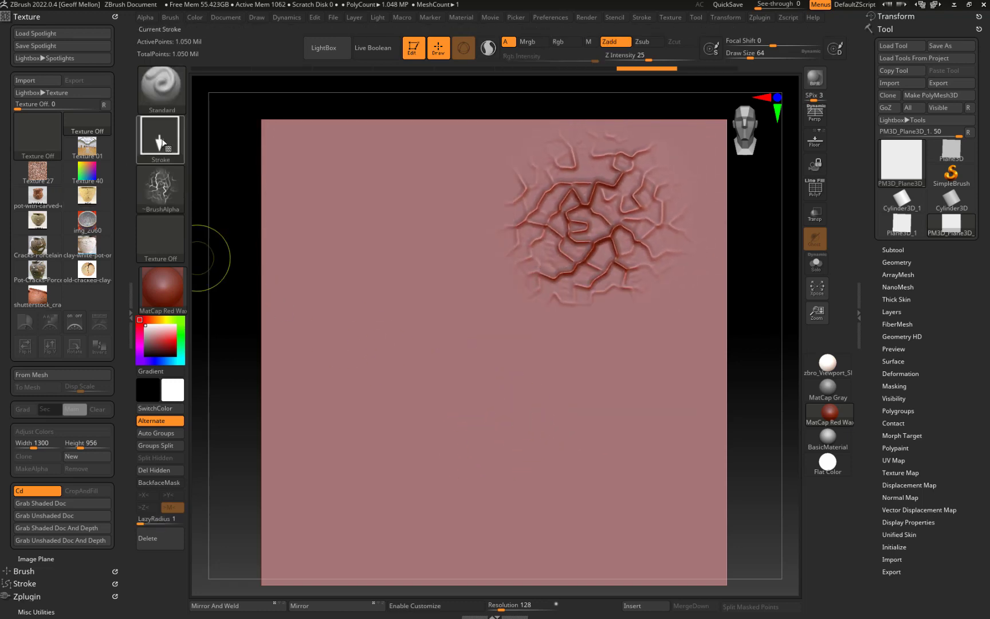
key(ctrl+z)
key(ctrl+shift+z)
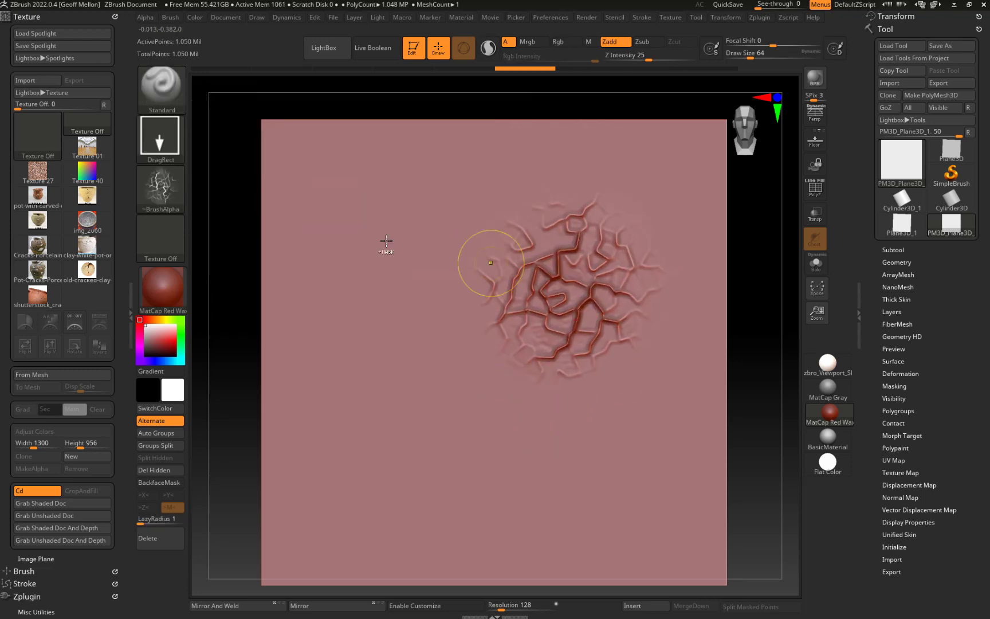
key(ctrl+z)
Switch the stroke to DragDot, place a test stamp near the plane's upper-left corner, and undo it
click(157, 138)
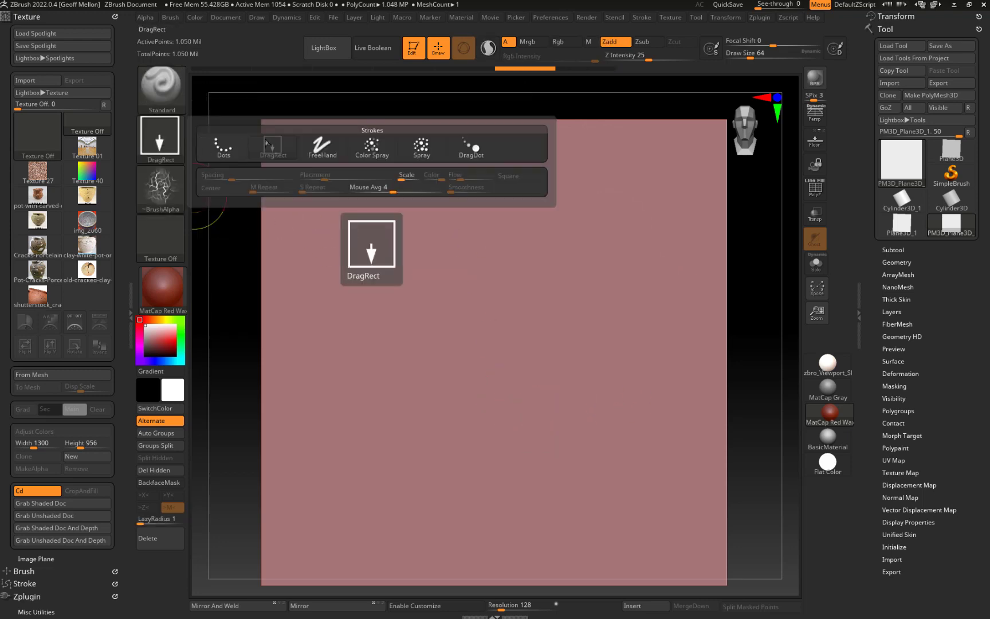
click(471, 148)
mouse_move(636, 189)
mouse_down()
mouse_move(614, 210)
mouse_move(360, 270)
mouse_move(425, 280)
mouse_move(401, 296)
mouse_move(335, 175)
mouse_up()
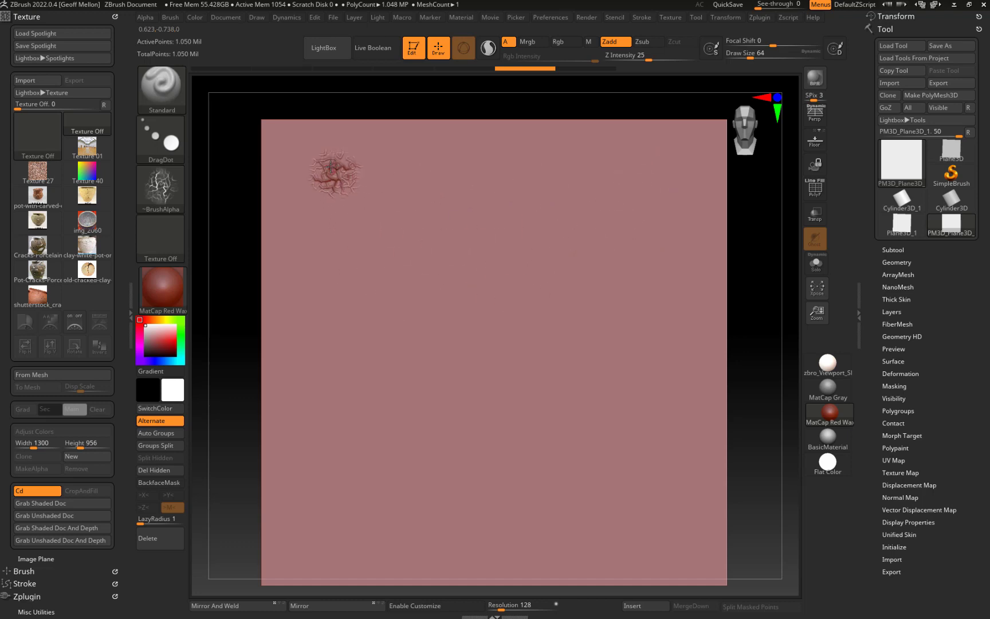
key(ctrl+z)
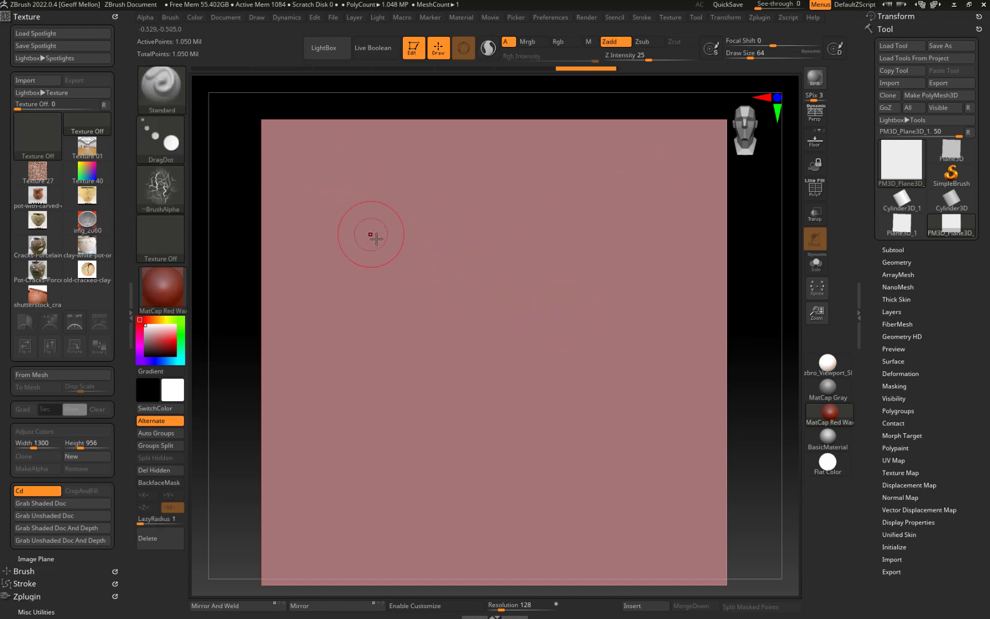
Increase the brush draw size to 120, place a larger DragDot stamp near the plane's upper-left corner, and undo it
key(bracketright)
key(bracketright)
key(bracketright)
key(bracketright)
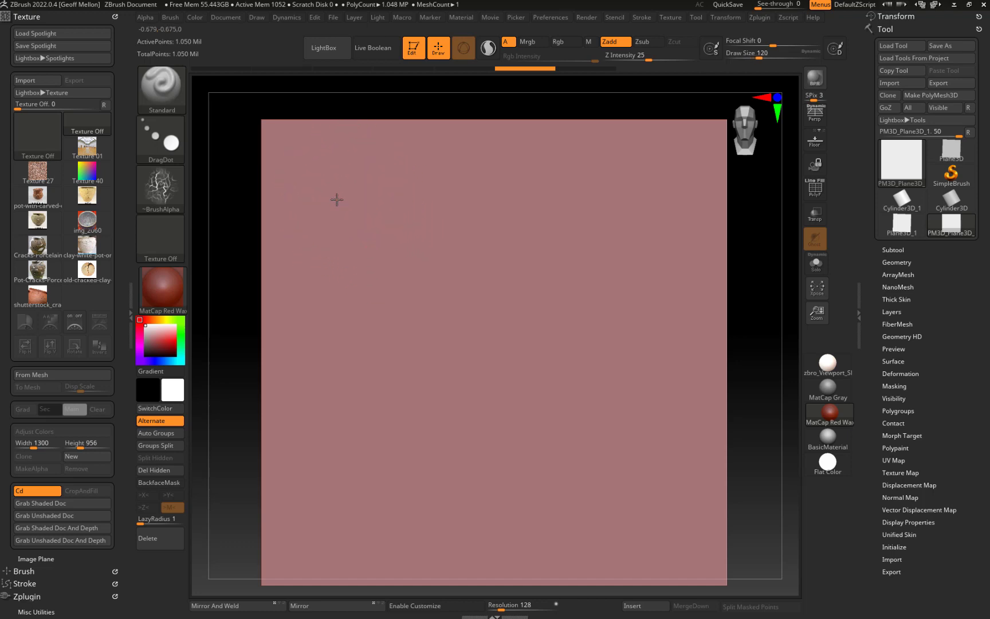
mouse_move(337, 200)
mouse_down()
mouse_move(408, 212)
mouse_move(365, 193)
mouse_move(320, 193)
mouse_move(329, 184)
mouse_up()
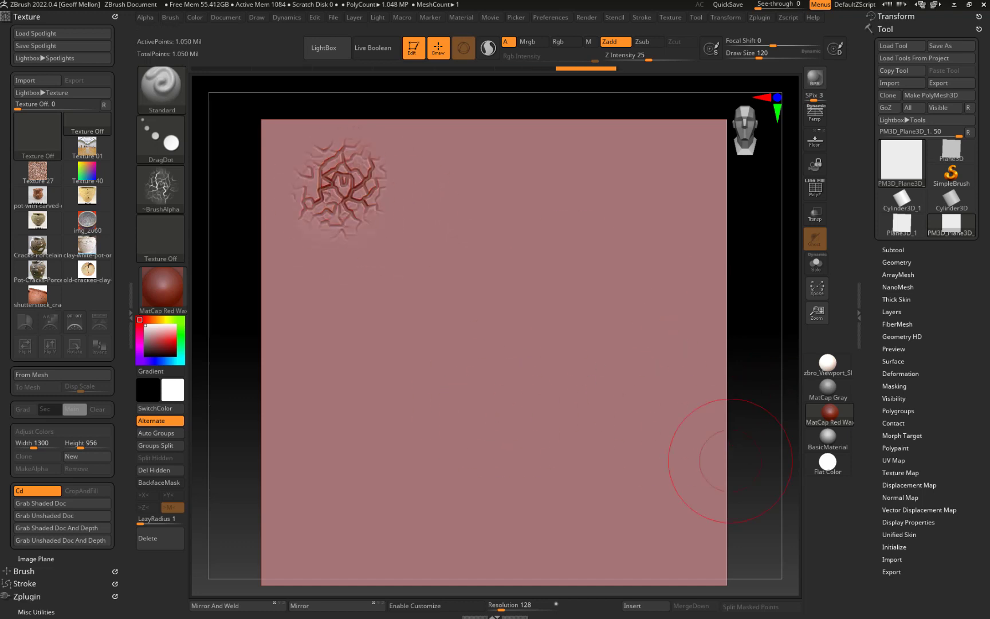
key(ctrl)
key(ctrl+z)
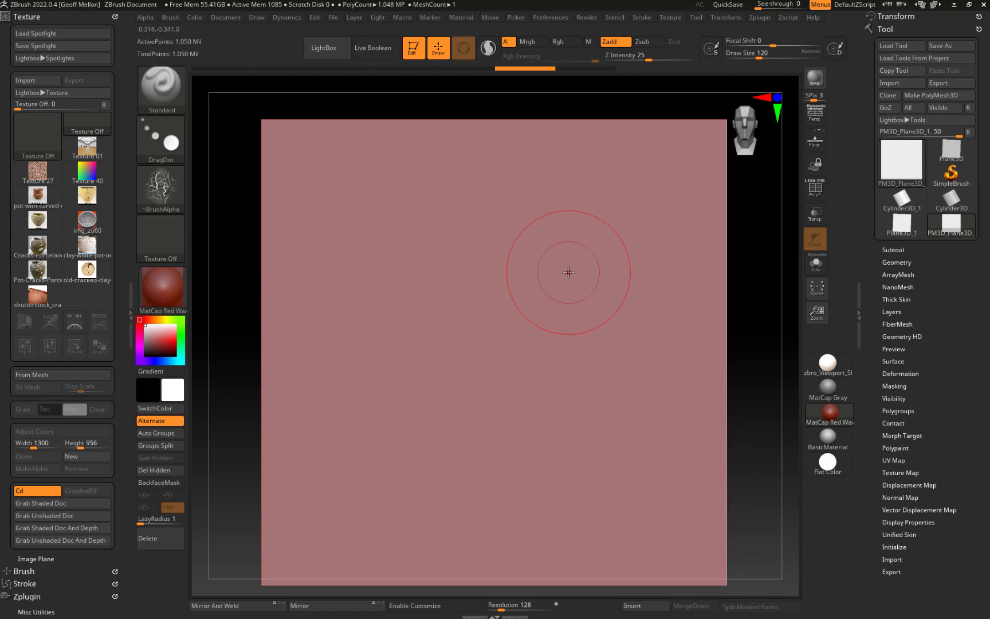
Start importing an alpha and browse to the downloaded free cracks folder under G:\Tools\Brushes
click(164, 191)
click(221, 390)
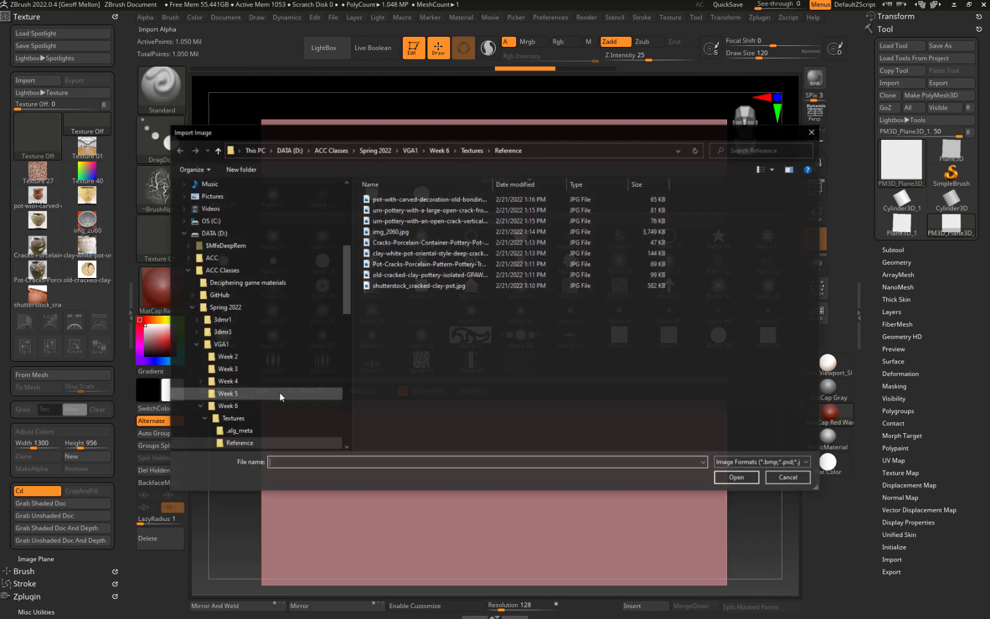
double_click(540, 351)
mouse_move(579, 372)
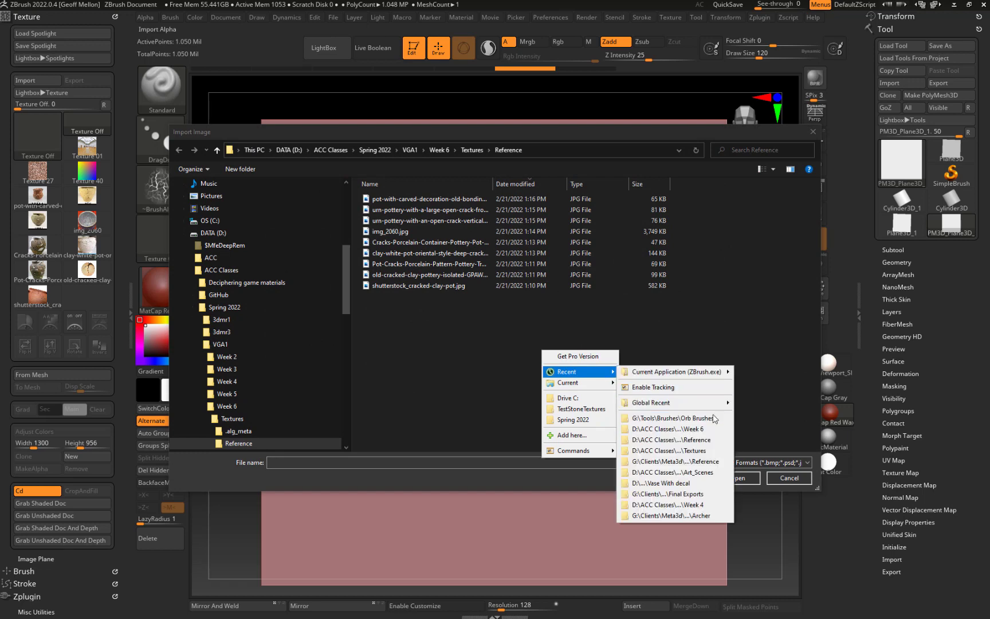
click(673, 417)
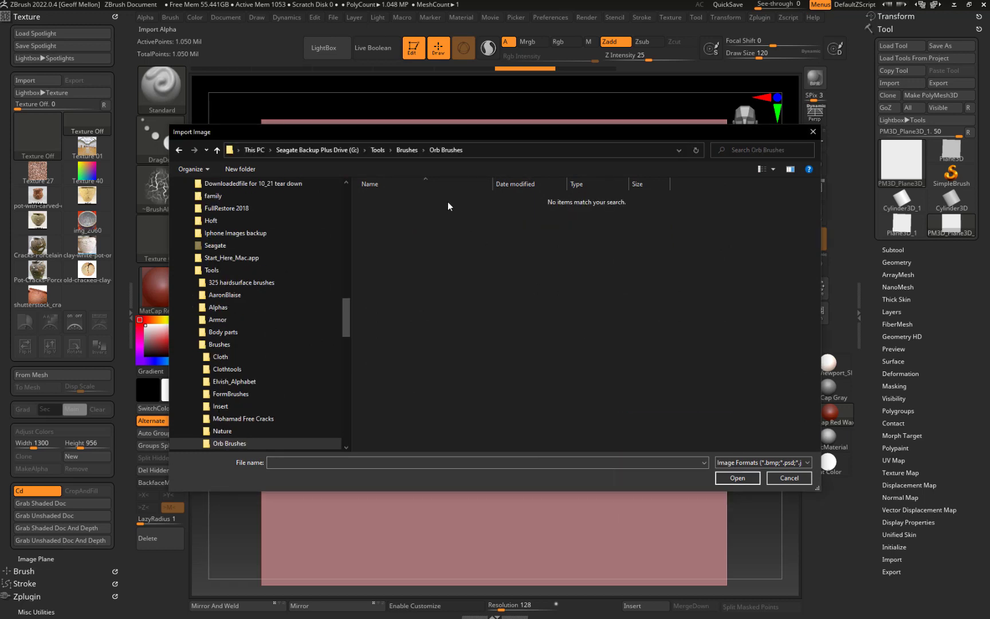
click(410, 151)
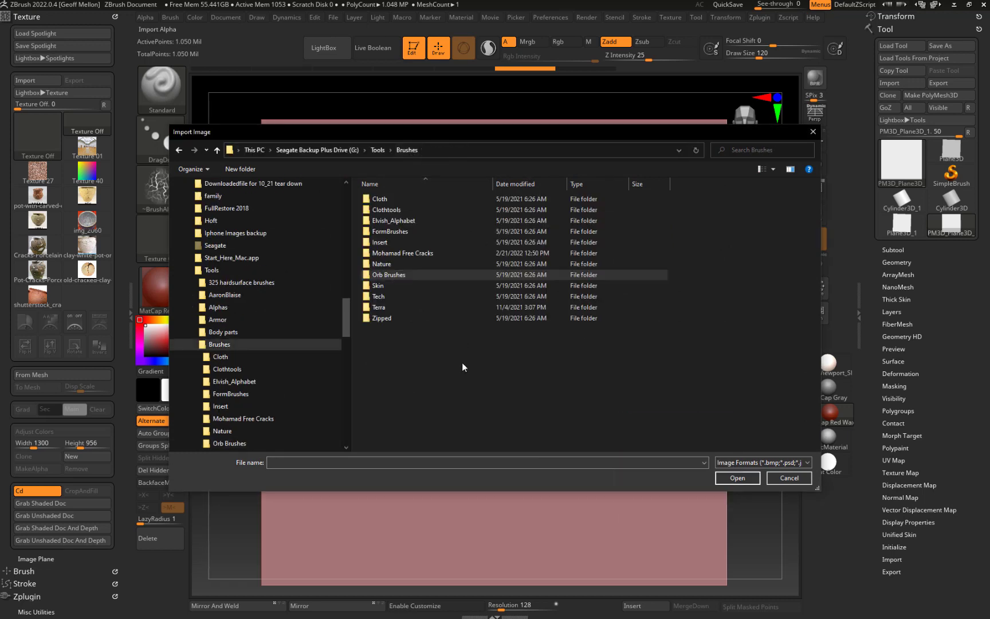
double_click(382, 253)
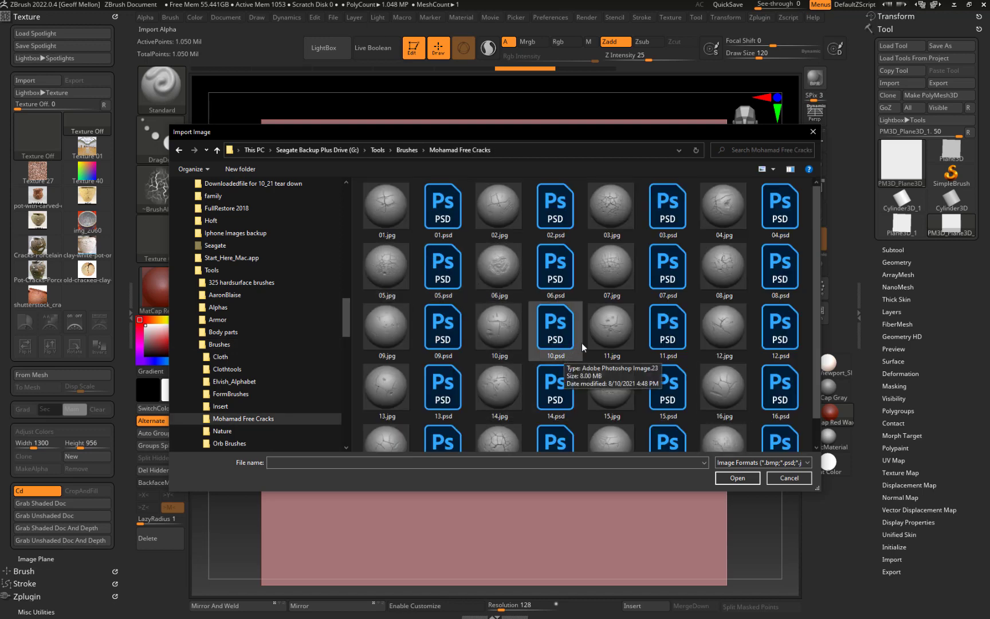
Import 12.psd, the file matching the 12.jpg preview, as the brush alpha
click(732, 325)
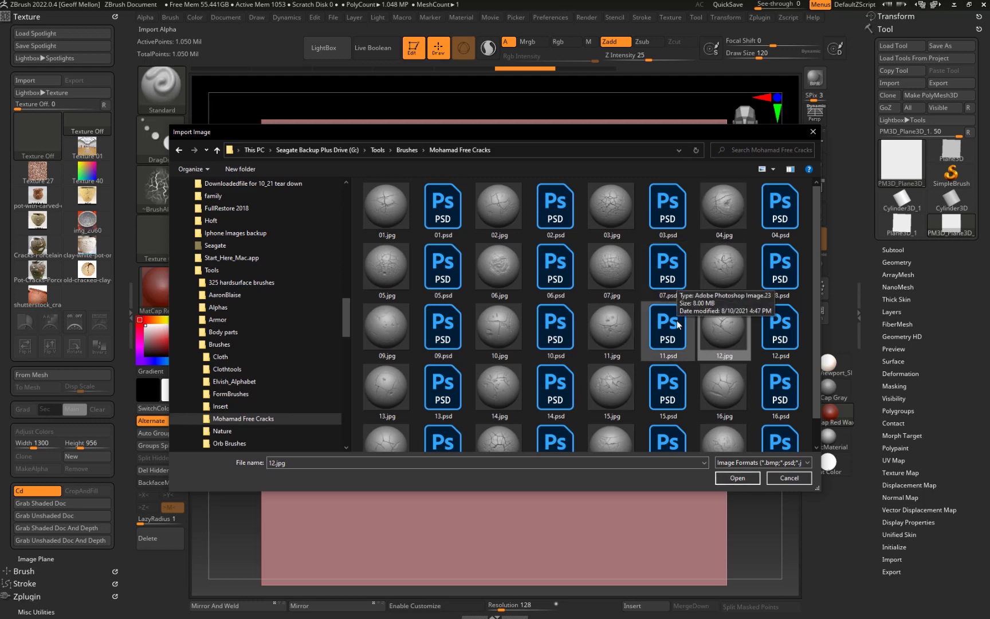
click(780, 333)
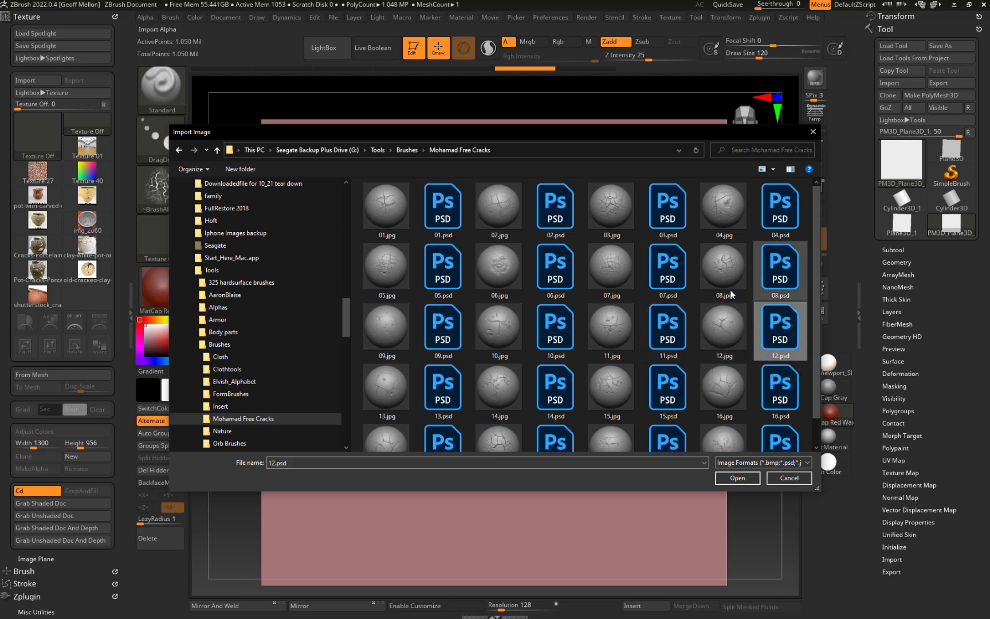
click(737, 478)
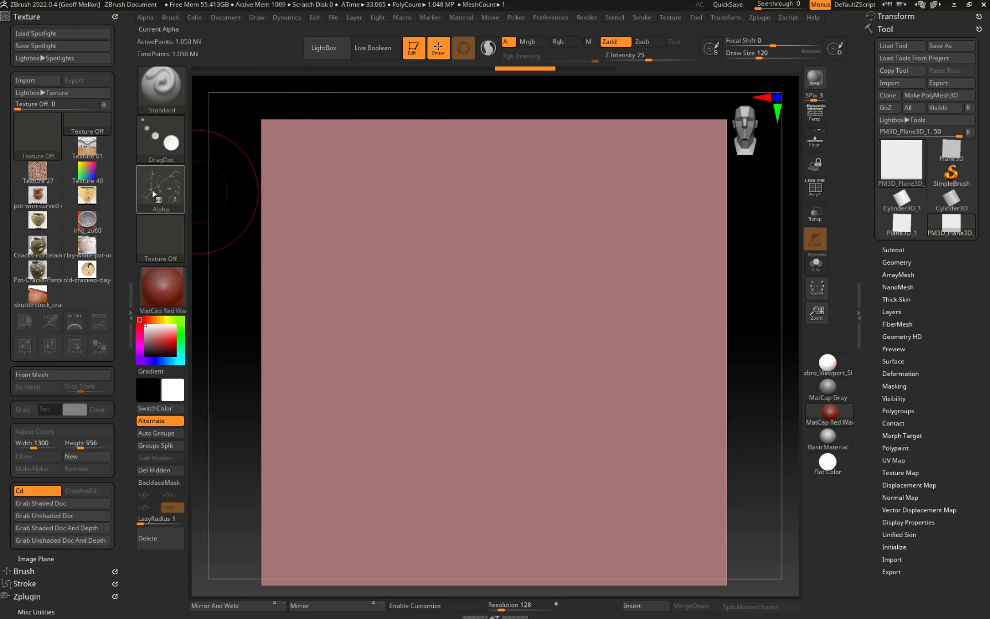
Place a DragDot test stamp of crack alpha 12 near the plane's upper-left corner and undo it
mouse_move(152, 192)
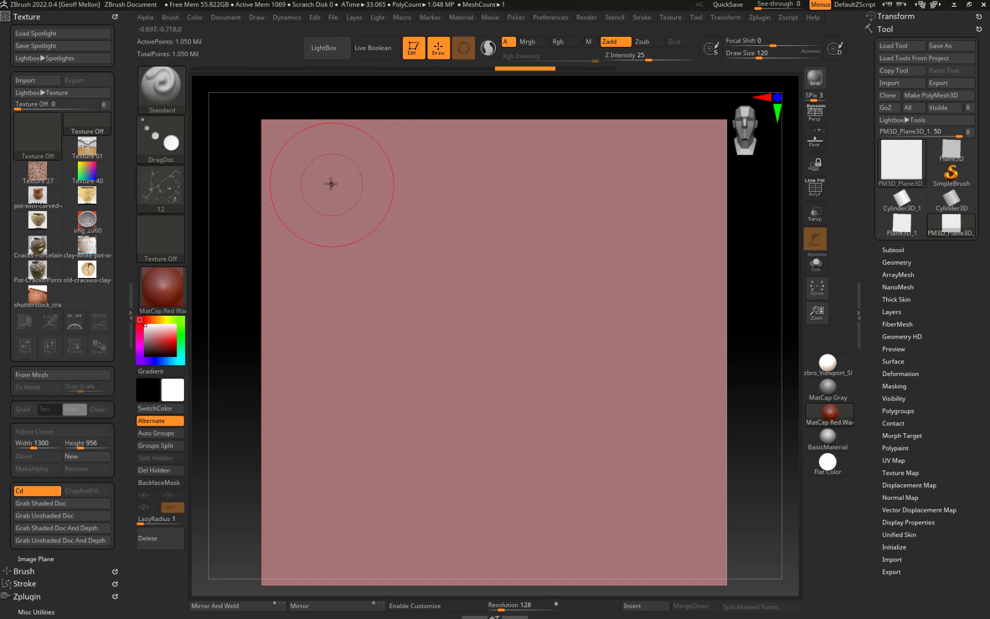
mouse_move(328, 183)
mouse_down()
mouse_move(335, 210)
mouse_move(330, 185)
mouse_up()
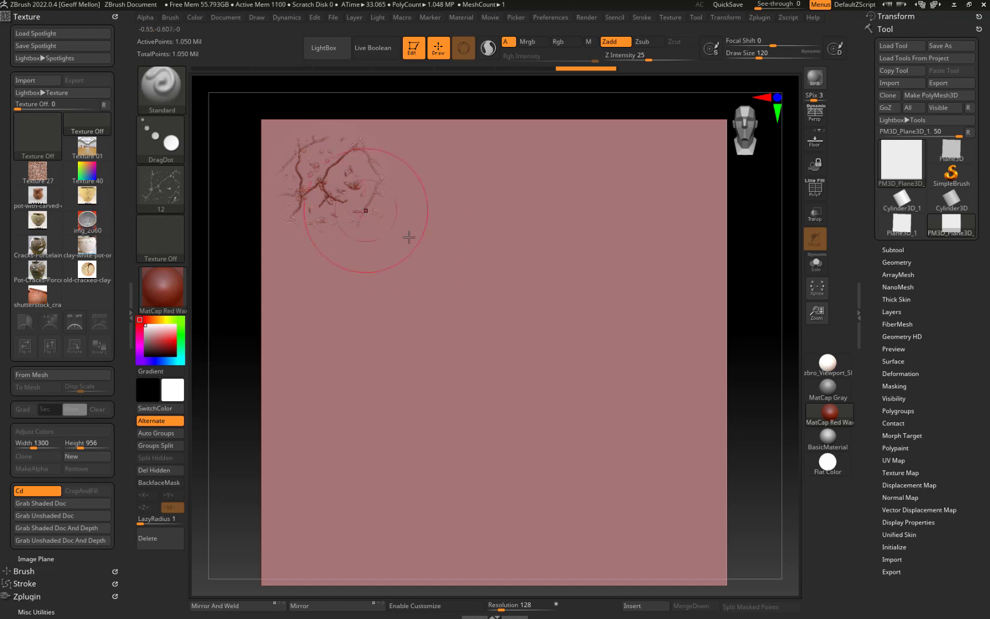
alt+drag(742, 212, 745, 275)
alt+drag(219, 188, 254, 240)
key(ctrl+z)
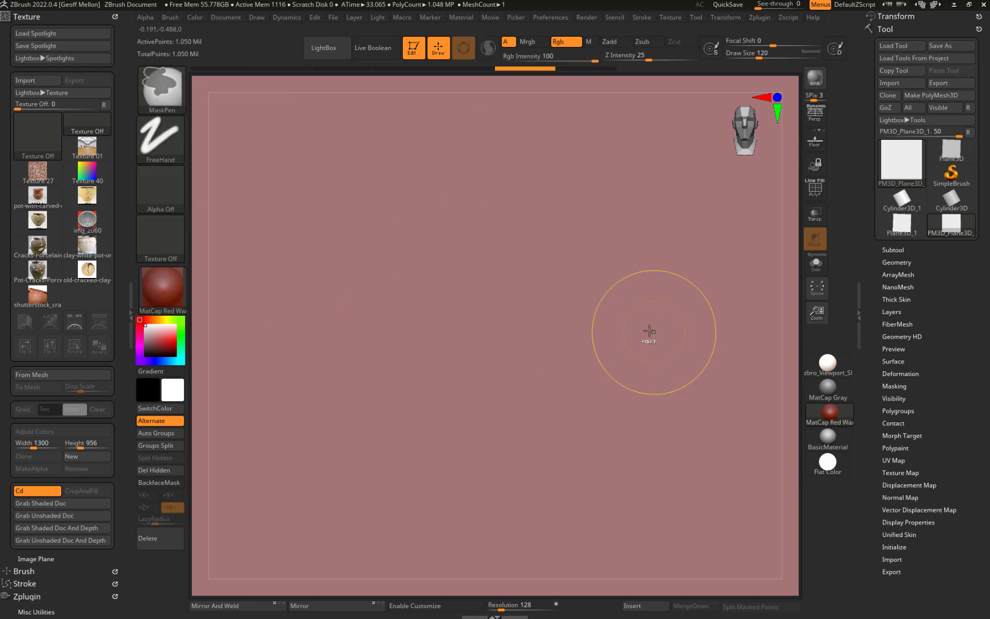
Try subdividing the plane once and placing a crack stamp on it, and undo both the stamp and the subdivision
key(ctrl+d)
drag(289, 201, 288, 179)
key(ctrl+z)
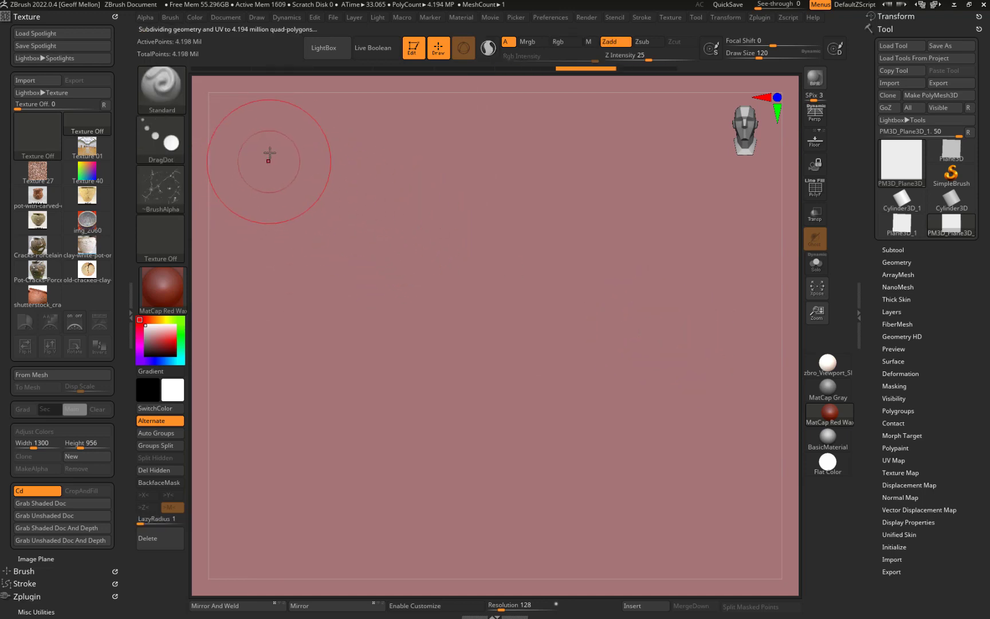
key(ctrl+z)
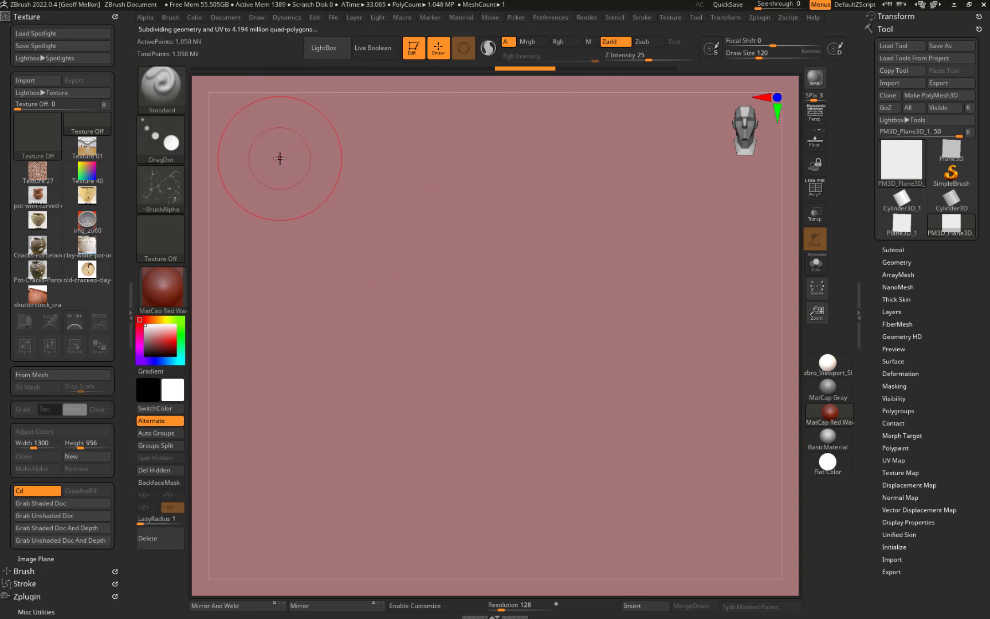
Increase the brush draw size to 156 and stamp the crack alpha near the plane's upper-left corner, undoing and redoing the first placement
key(bracketright)
key(bracketright)
key(bracketright)
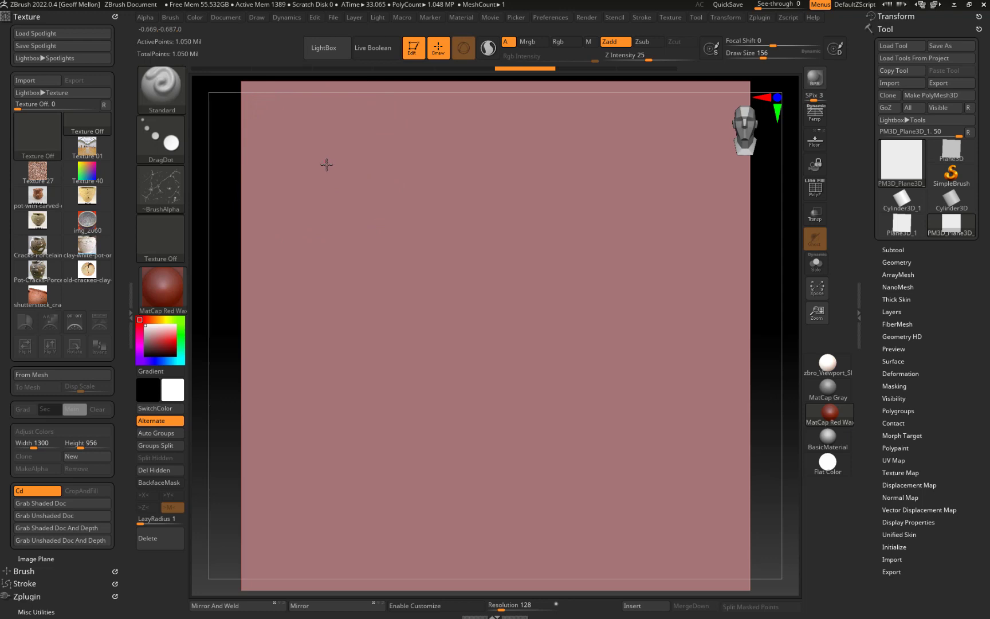
drag(326, 165, 340, 179)
key(ctrl+z)
mouse_move(326, 162)
mouse_down()
mouse_move(332, 190)
mouse_move(313, 185)
mouse_move(295, 147)
mouse_move(296, 209)
mouse_move(321, 227)
mouse_move(410, 211)
mouse_move(330, 216)
mouse_move(323, 150)
mouse_move(329, 177)
mouse_up()
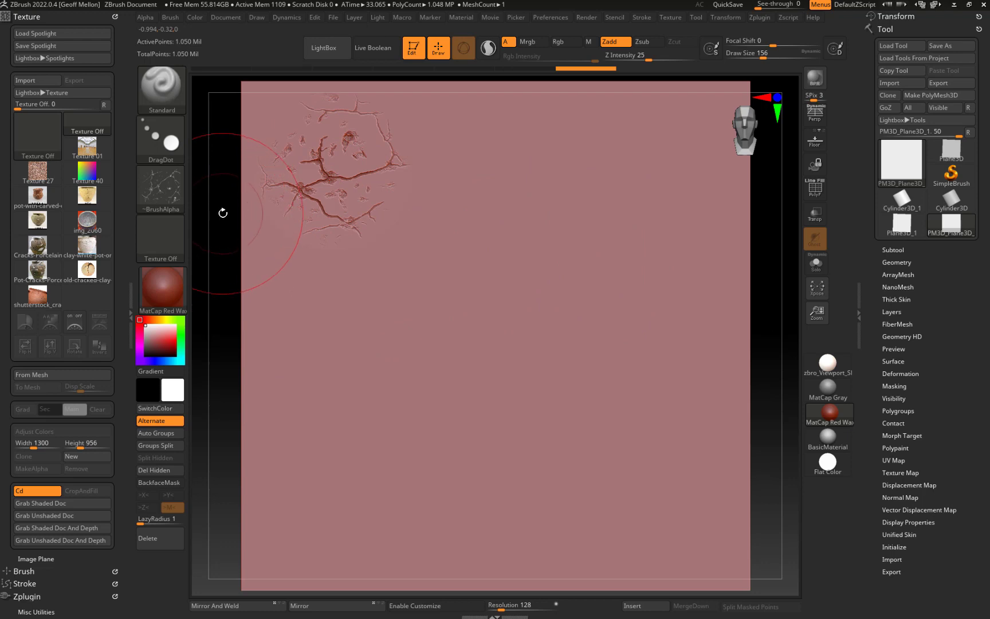
drag(221, 214, 255, 215)
mouse_move(766, 240)
mouse_down()
mouse_move(753, 267)
mouse_move(751, 243)
mouse_move(757, 250)
mouse_up()
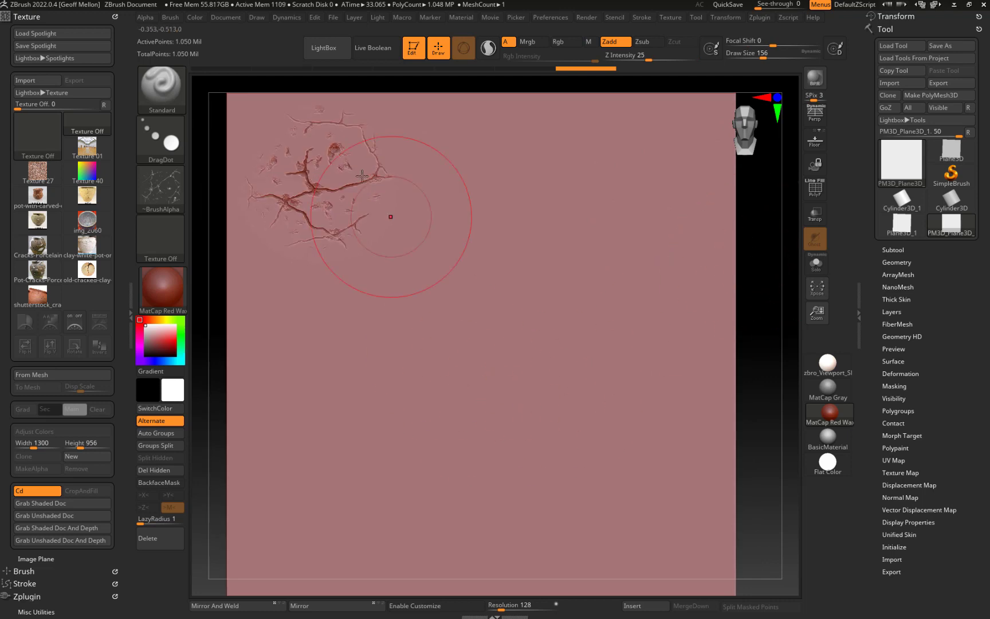
Start importing another crack alpha from the free cracks folder and select the 10.jpg preview
mouse_move(162, 191)
click(163, 194)
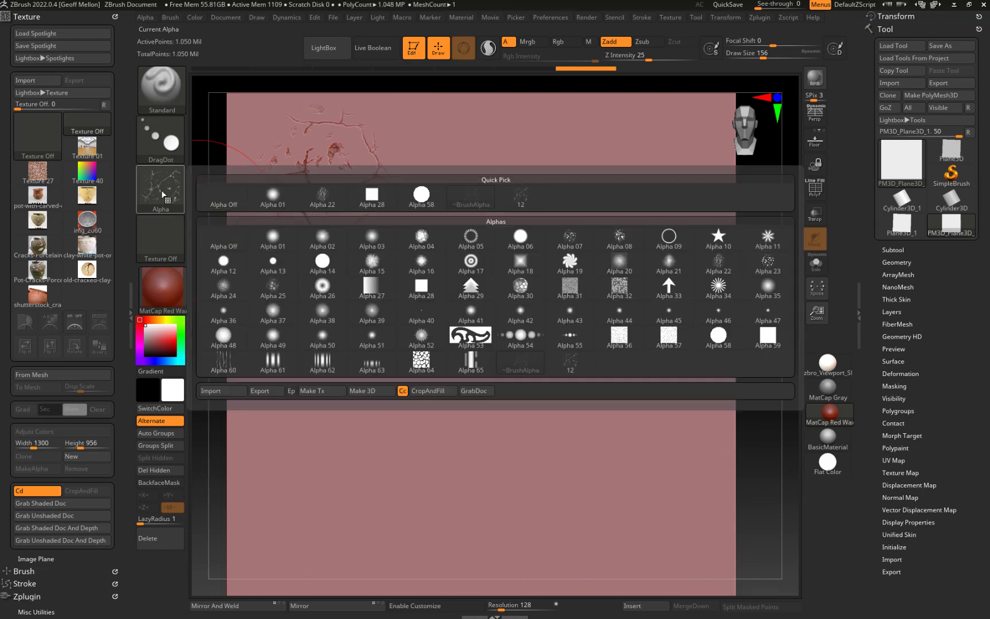
click(167, 192)
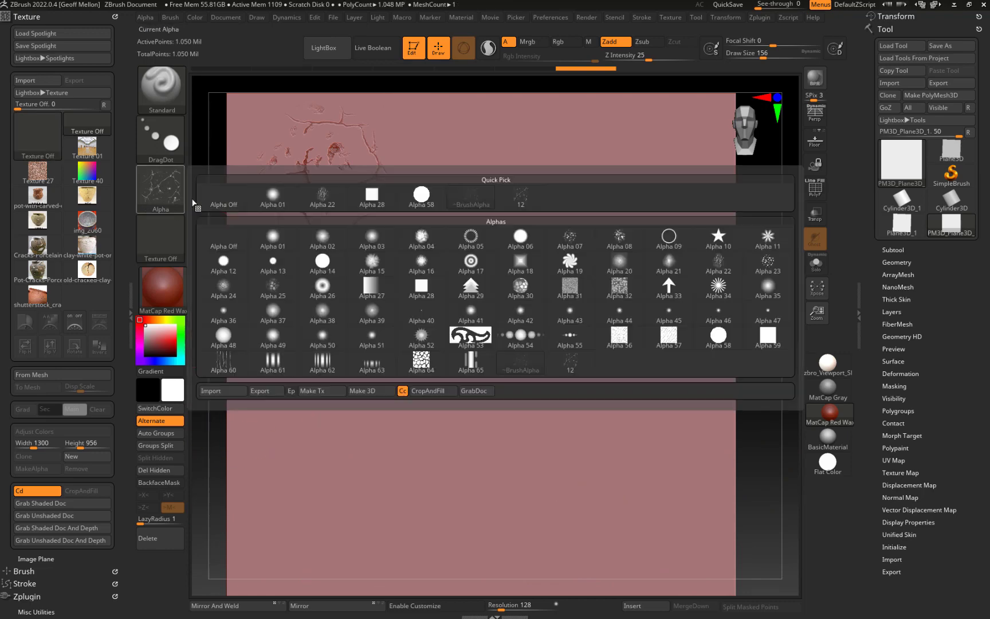
click(211, 391)
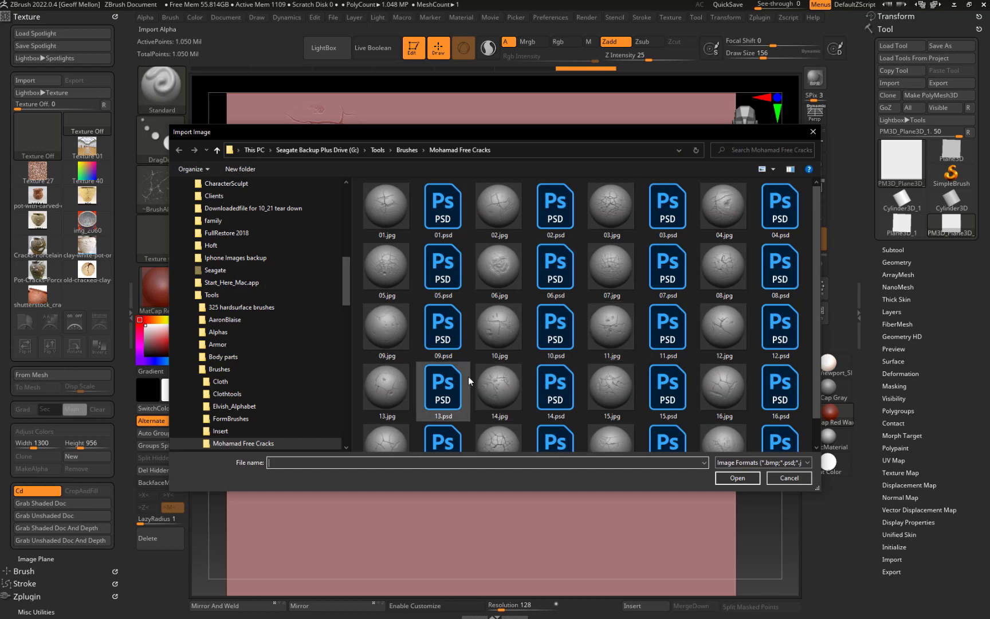
click(498, 330)
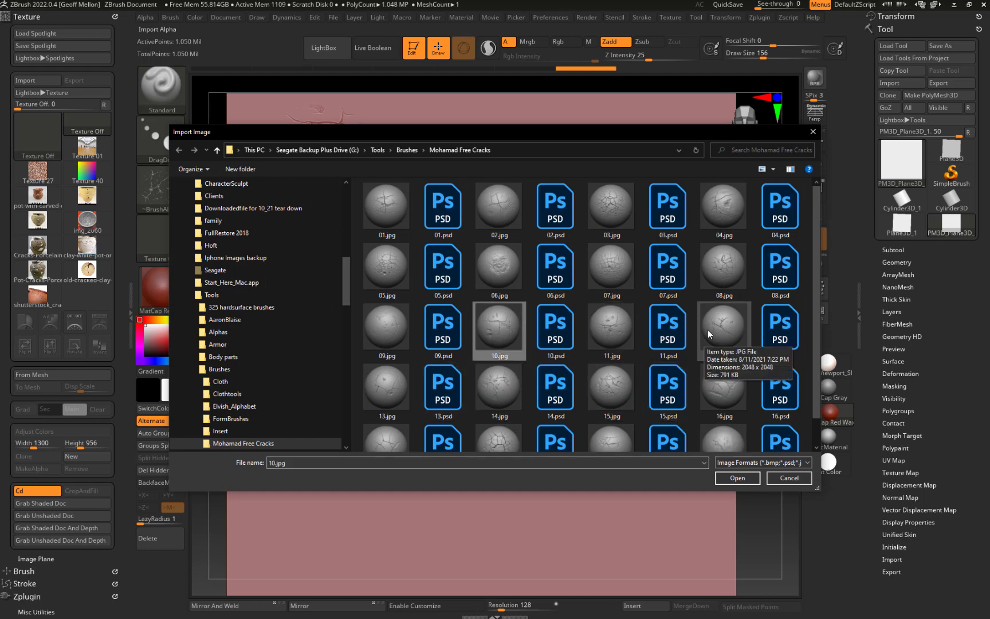
drag(495, 140, 495, 186)
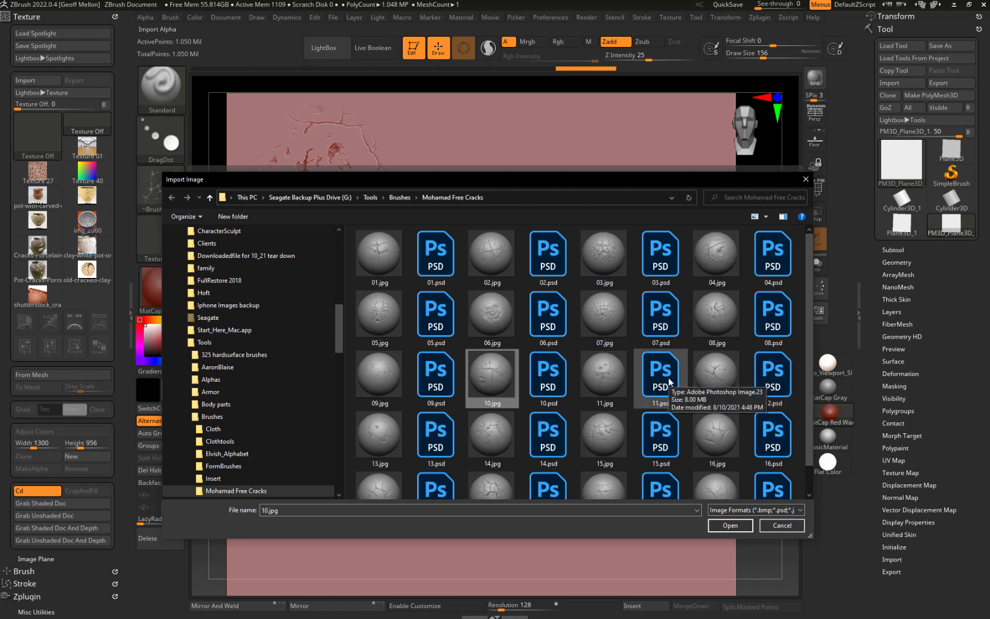
Close the image import dialog without importing and dock the Alpha palette in the tray above the Tool palette
click(804, 182)
mouse_move(161, 201)
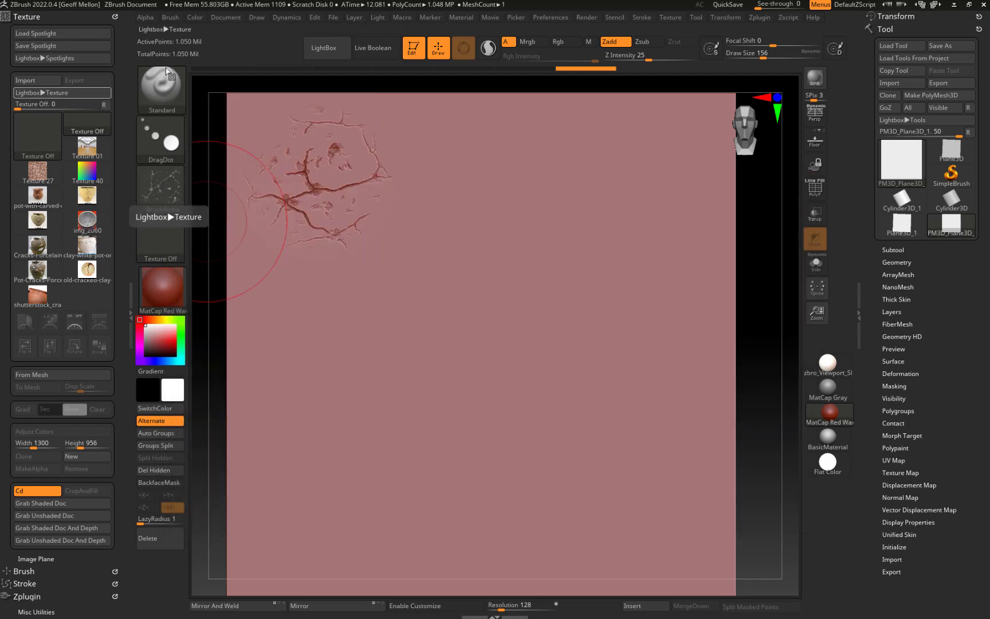
click(146, 18)
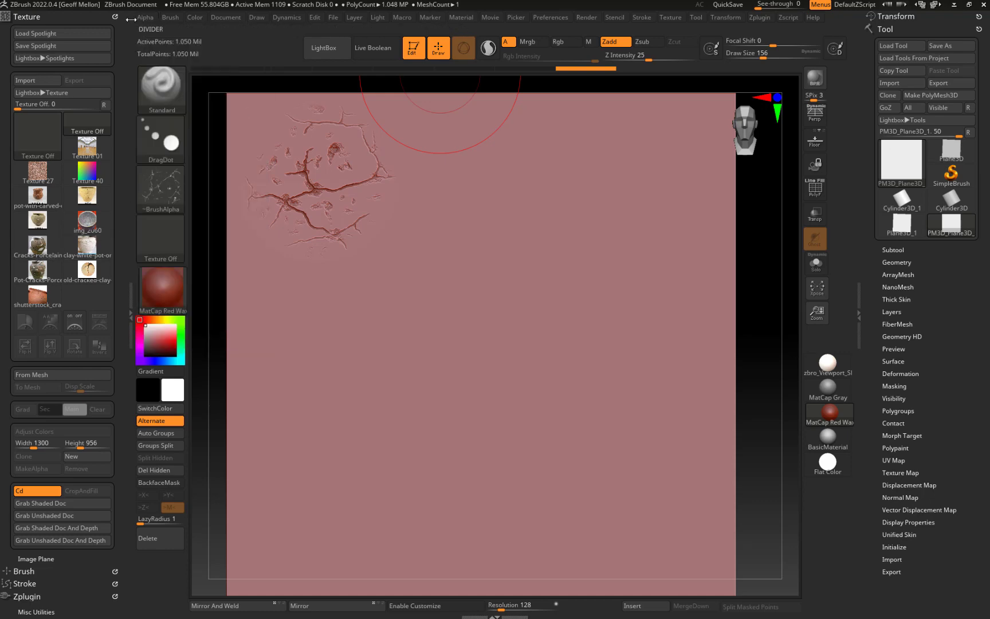
click(148, 18)
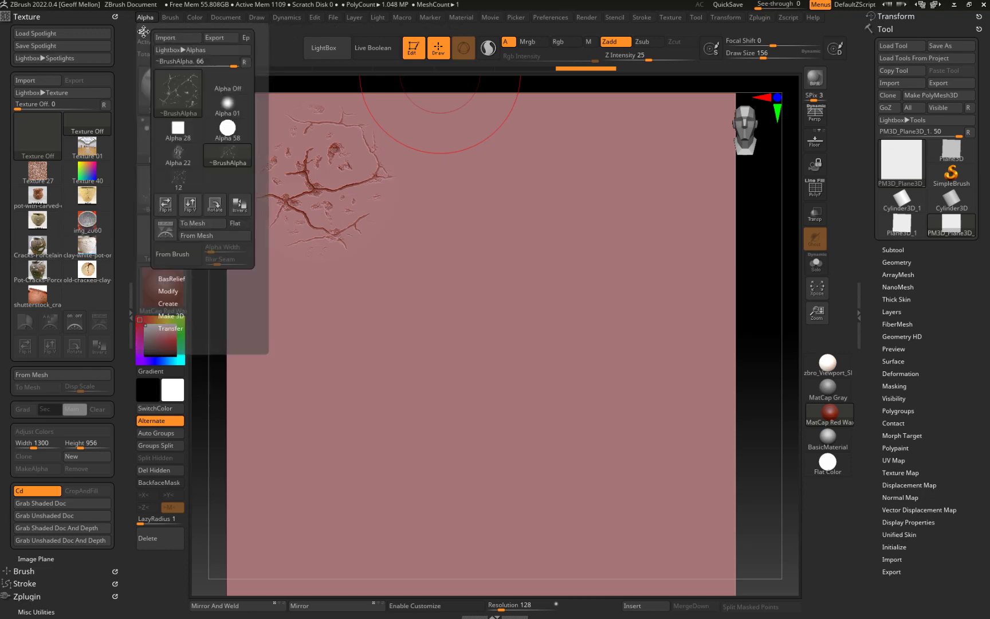
drag(143, 31, 917, 23)
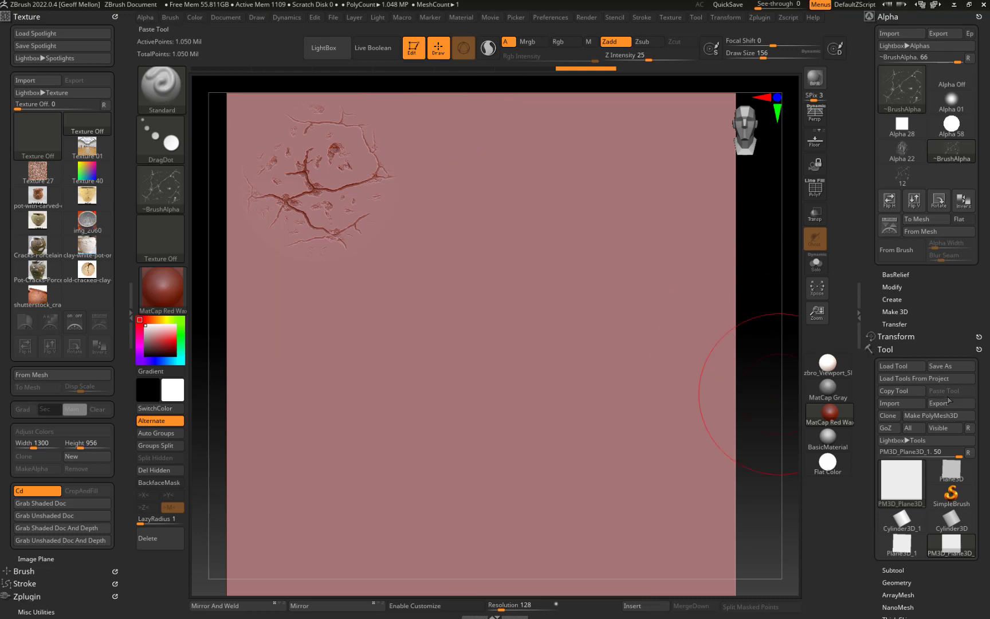
mouse_move(901, 176)
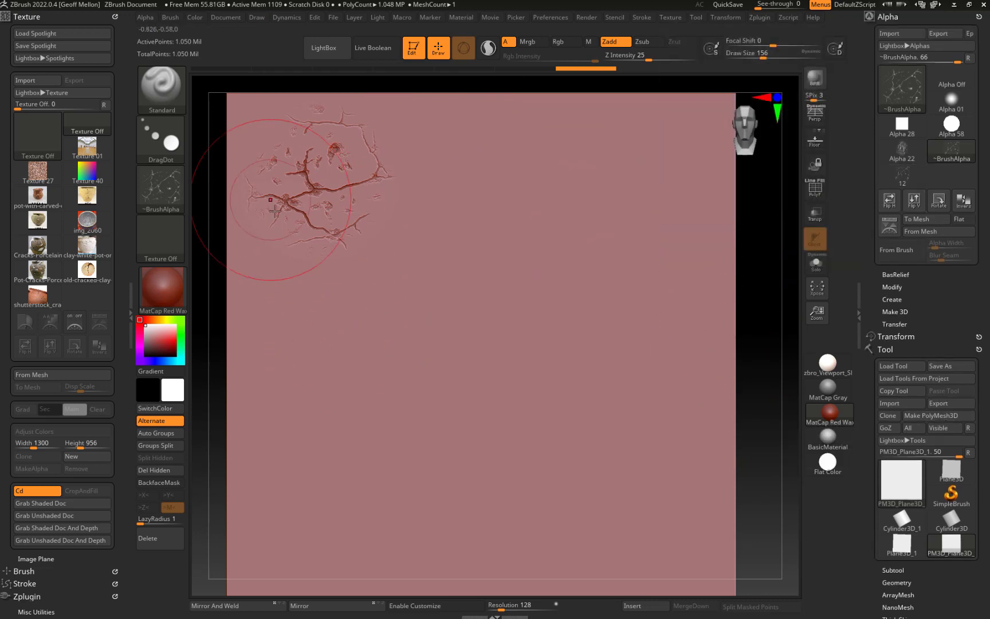
Import the crack images 07.jpg and 13.jpg together as alphas from the free cracks brush folder
click(180, 182)
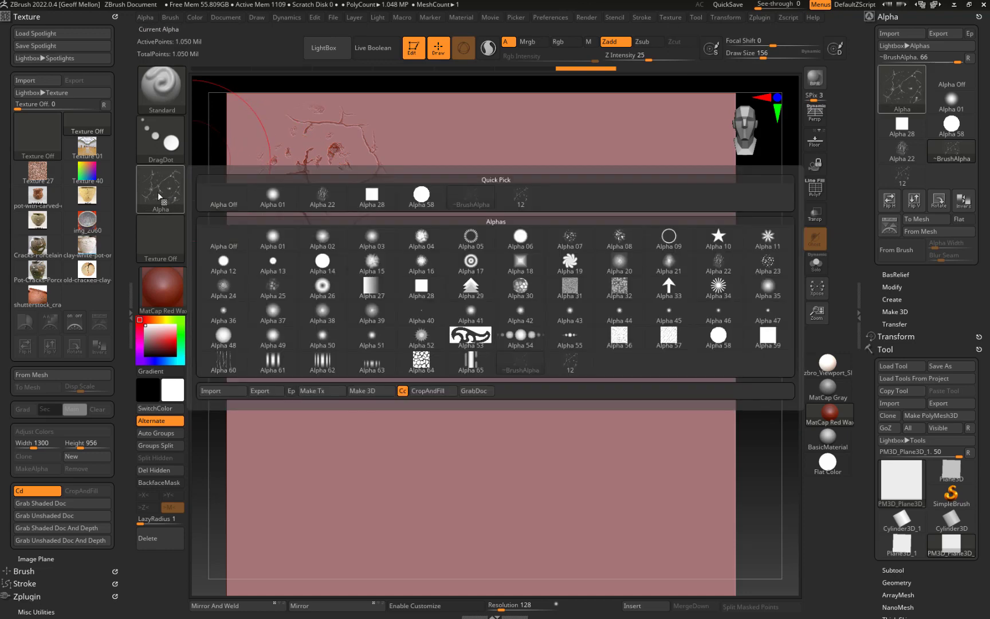
click(212, 391)
scroll(779, 235, down, 1)
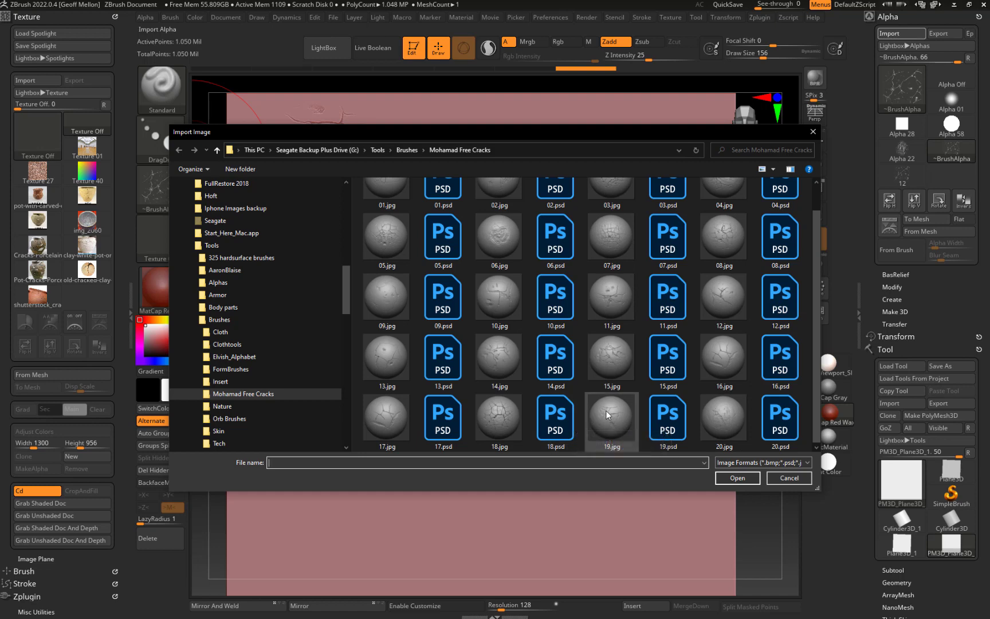
click(499, 415)
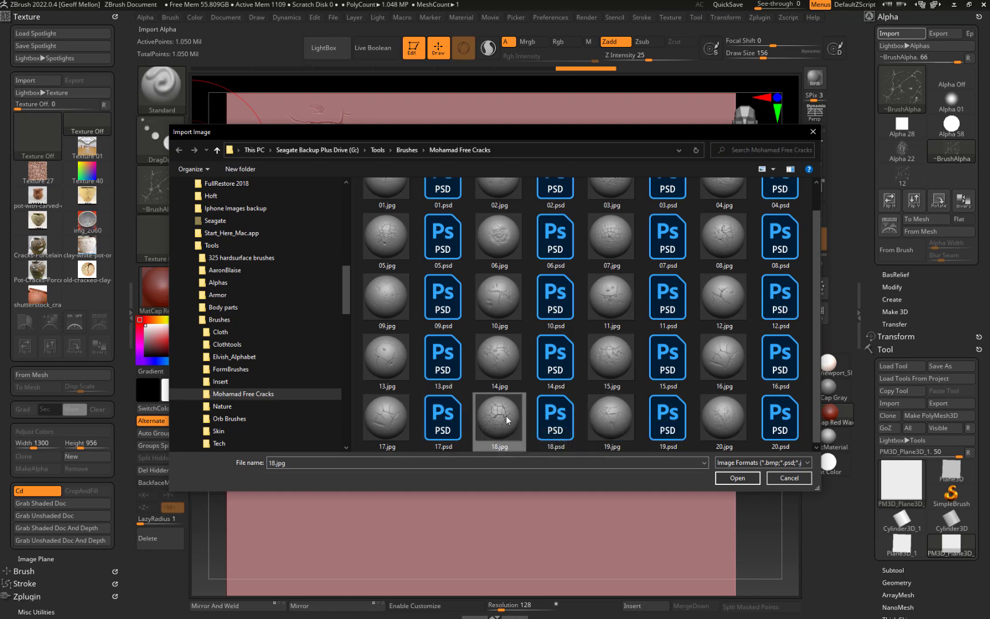
click(622, 235)
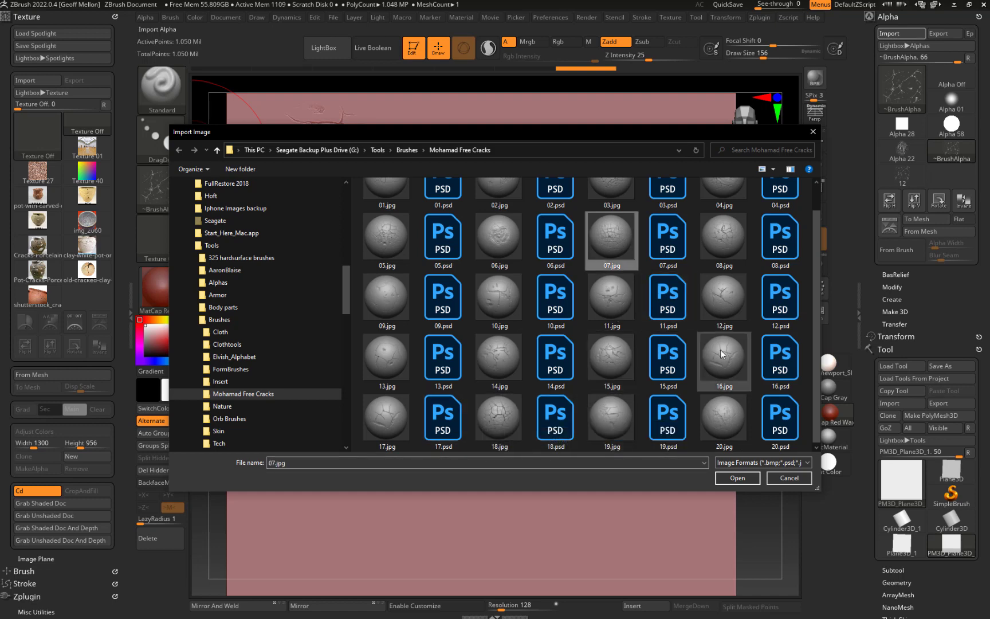
scroll(710, 361, up, 1)
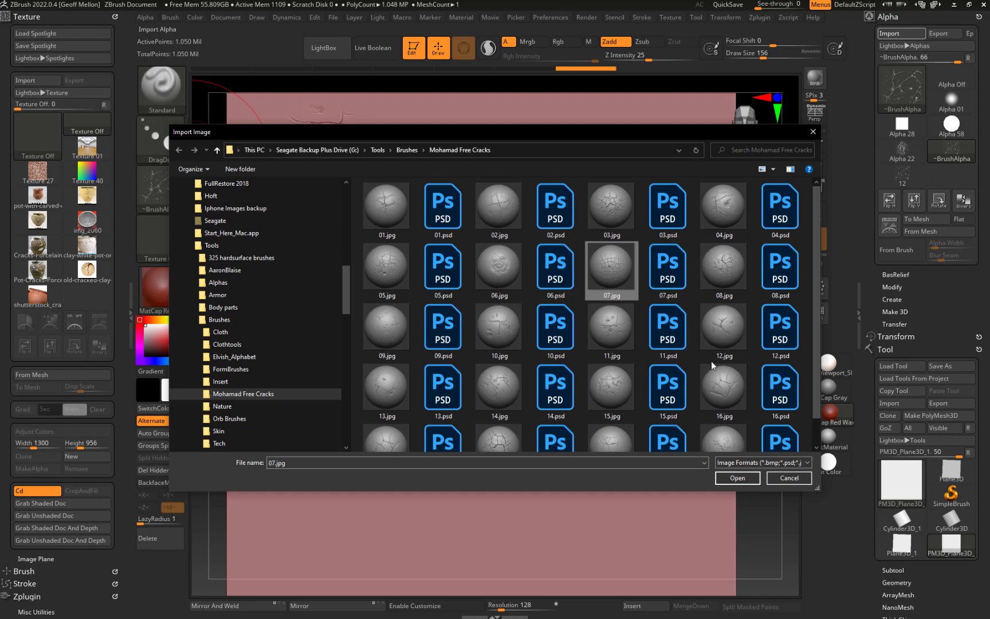
ctrl+click(381, 393)
scroll(487, 367, down, 1)
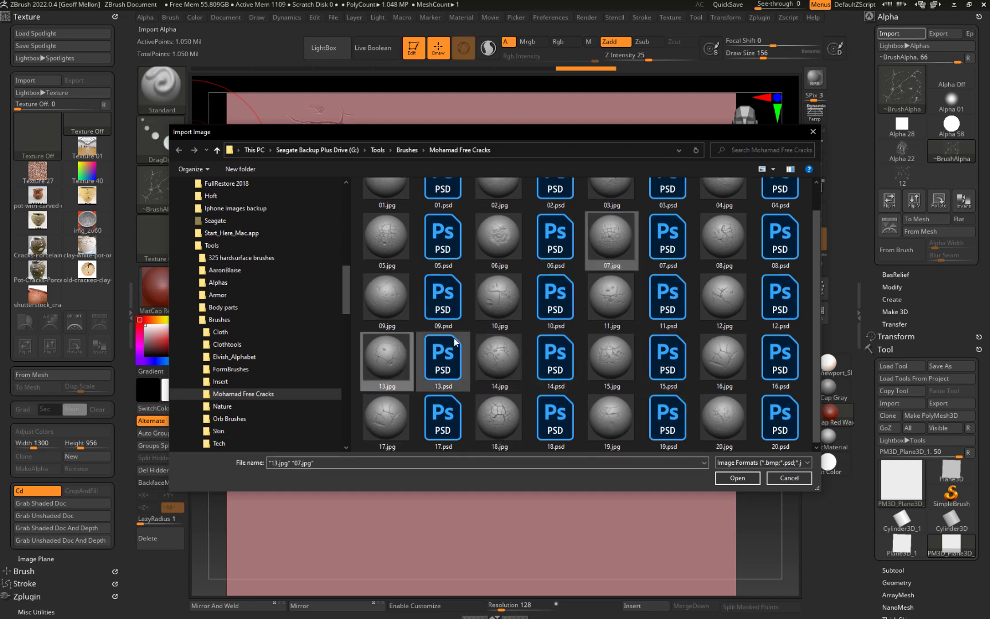
click(737, 478)
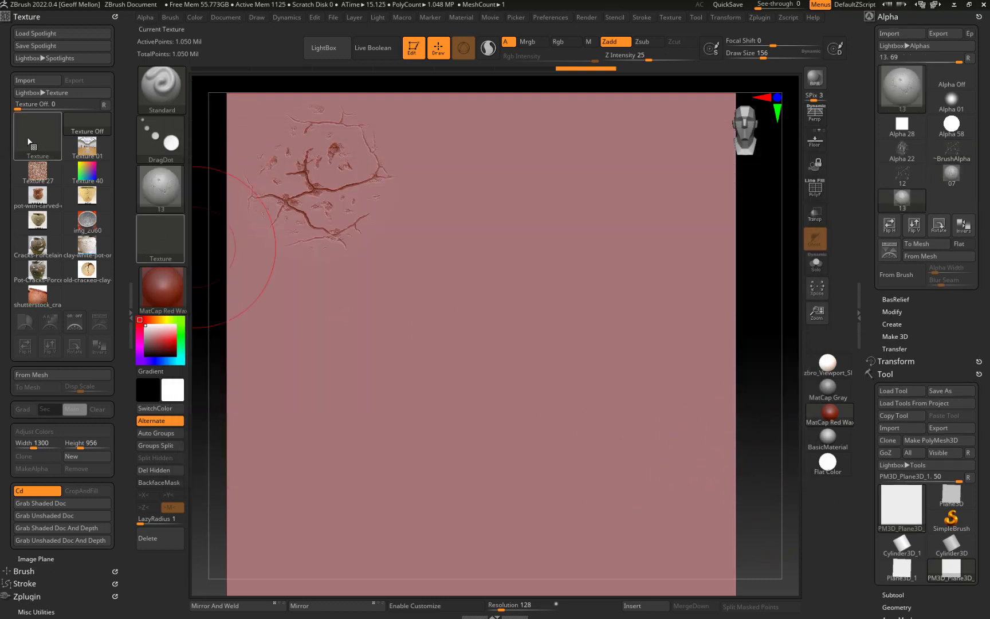
Undo the earlier crack stamp on the plane and set the brush to Alpha Off
key(ctrl)
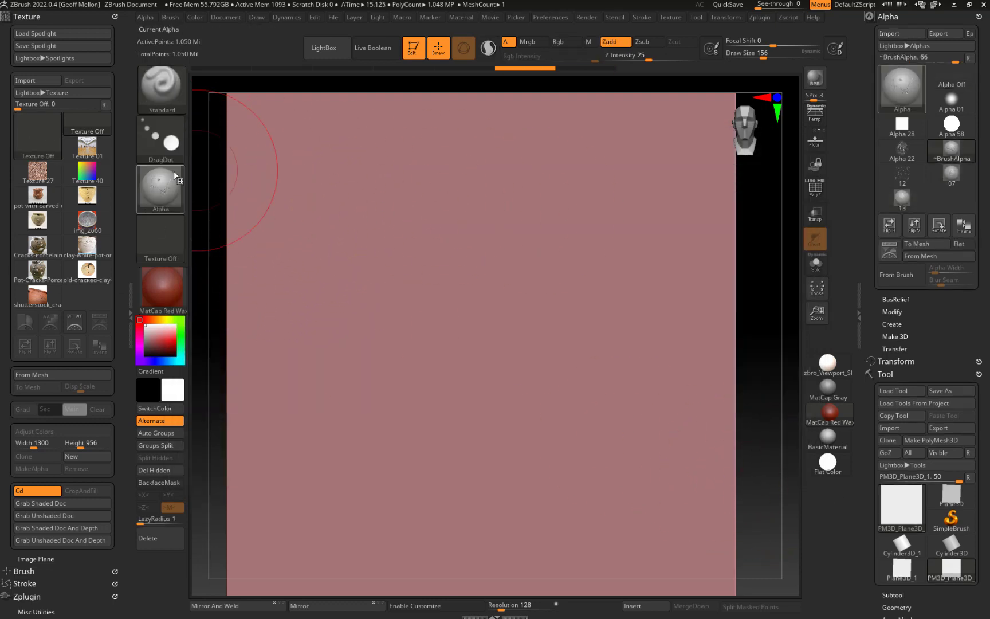
click(175, 189)
click(225, 200)
Import 09.psd as an alpha and stamp its cracks near the middle of the plane's upper edge
click(160, 192)
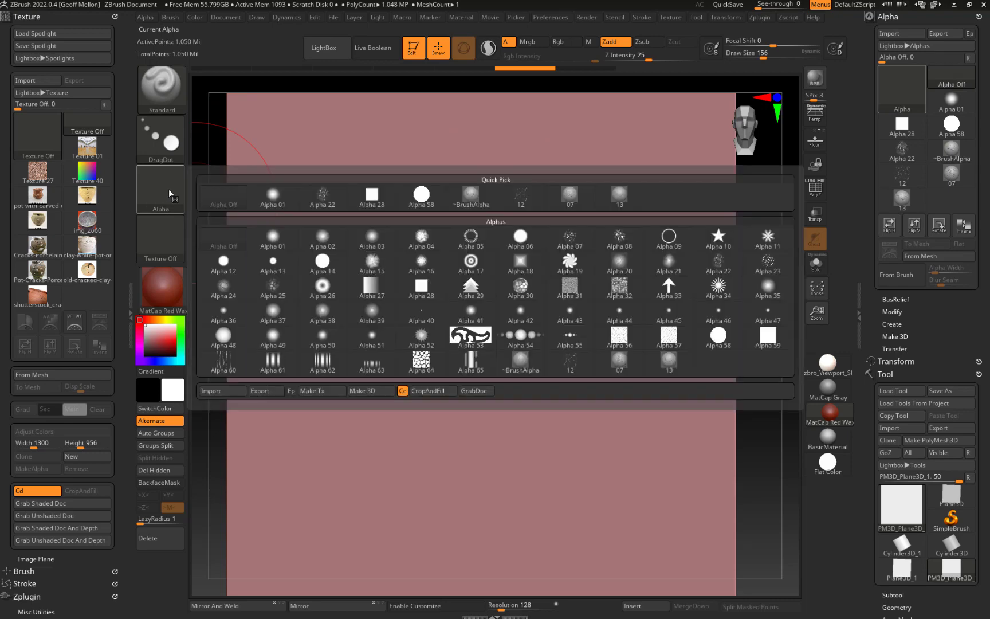
click(225, 390)
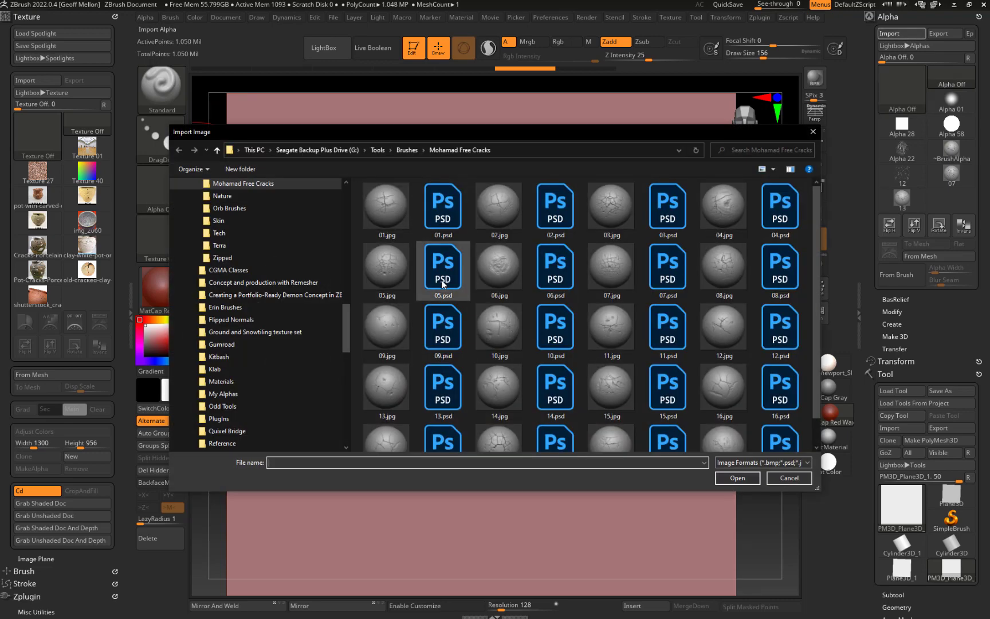
click(452, 390)
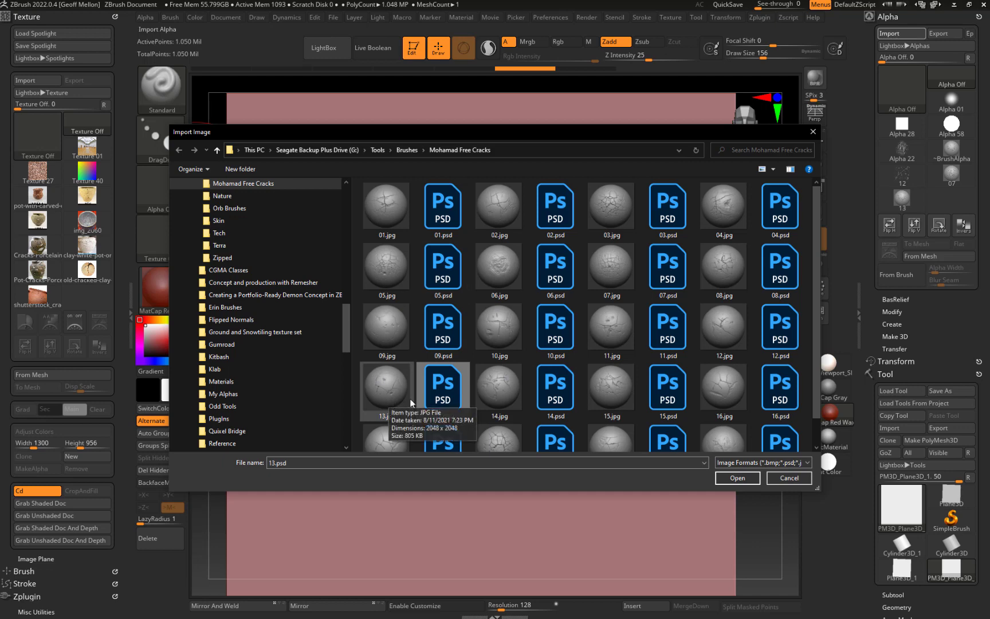
scroll(480, 355, down, 1)
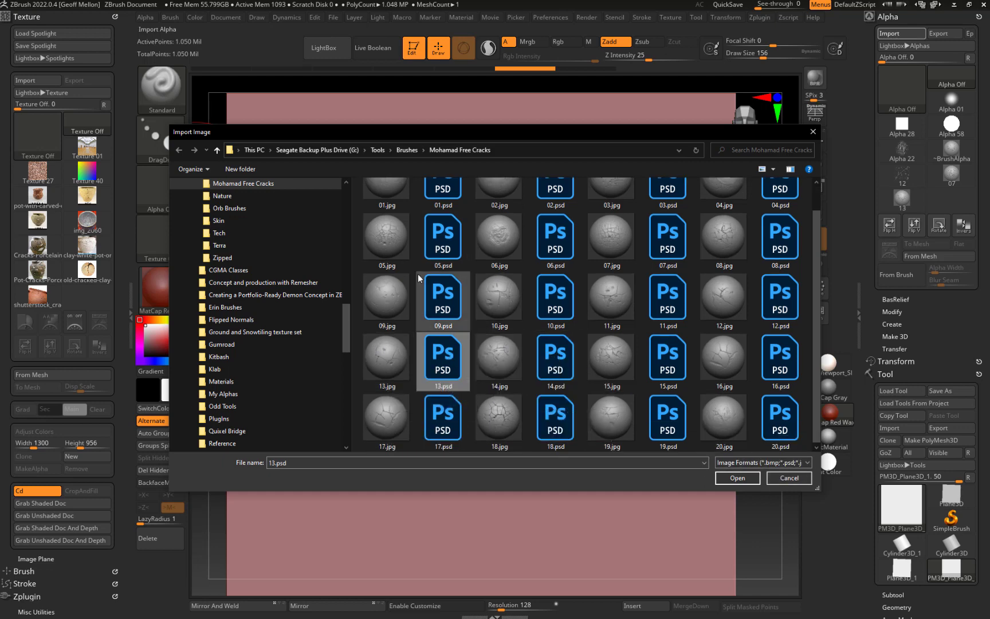
click(441, 294)
click(738, 478)
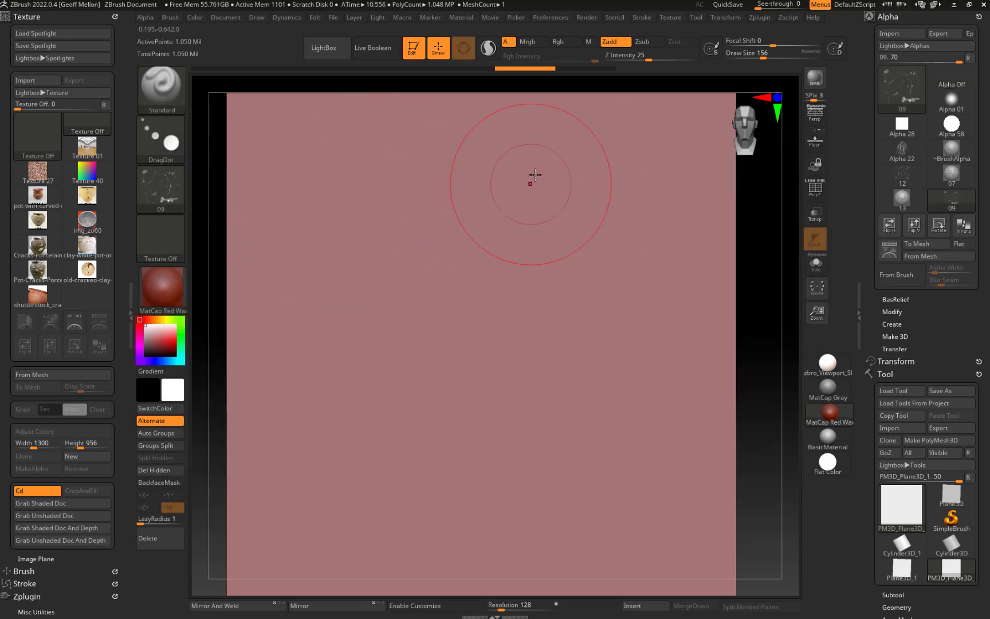
drag(493, 196, 478, 178)
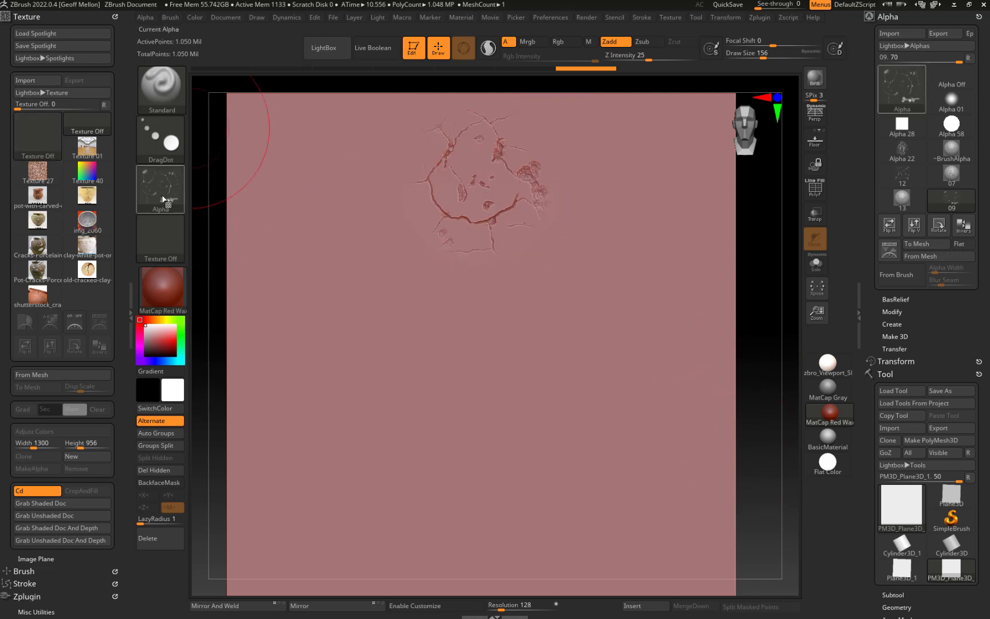
Stamp alpha 12 in the plane's upper-left area, undoing the first placement and stamping it again at a different rotation
click(162, 196)
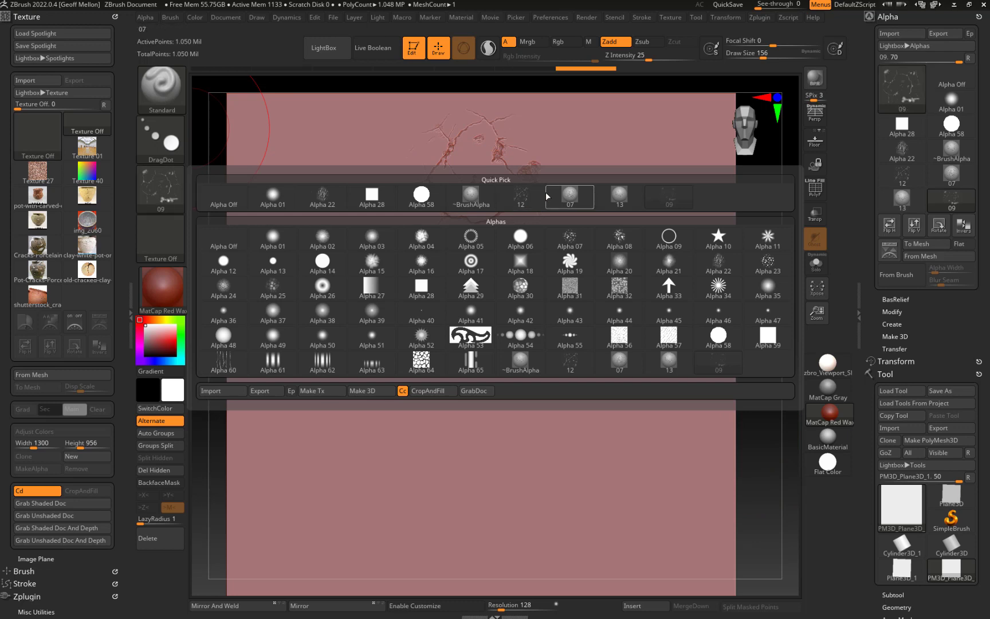
click(524, 198)
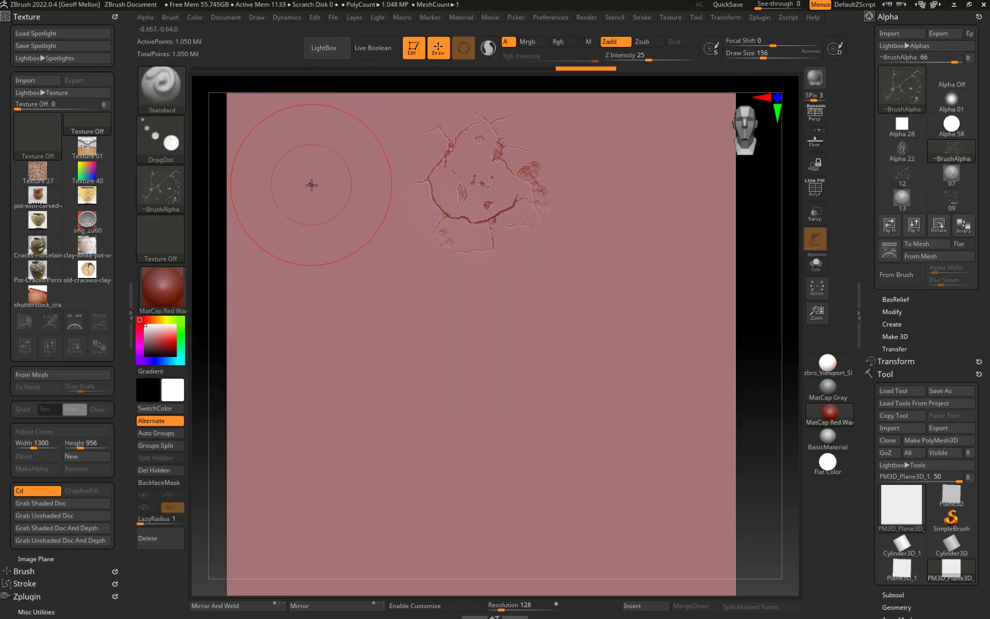
mouse_move(319, 205)
mouse_down()
mouse_move(354, 169)
mouse_move(292, 148)
mouse_move(258, 172)
mouse_move(249, 154)
mouse_move(316, 195)
mouse_move(317, 180)
mouse_up()
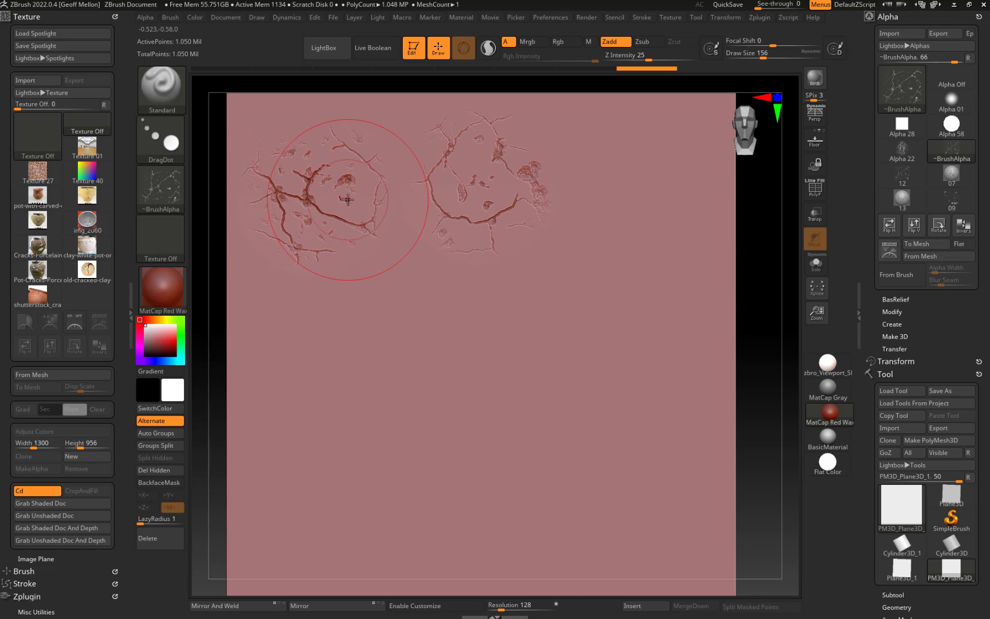
key(ctrl+z)
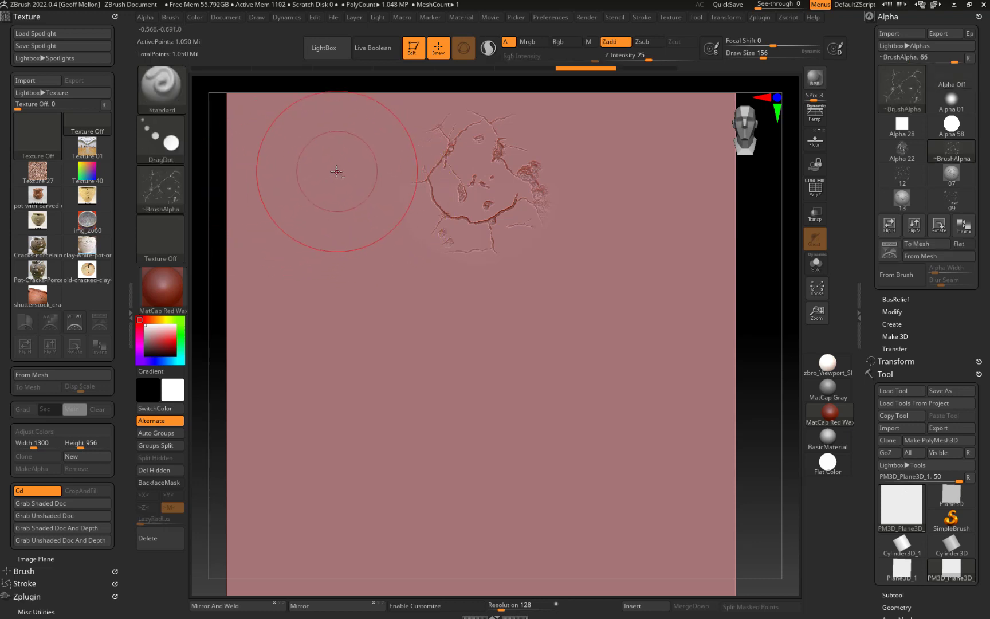
drag(334, 167, 290, 186)
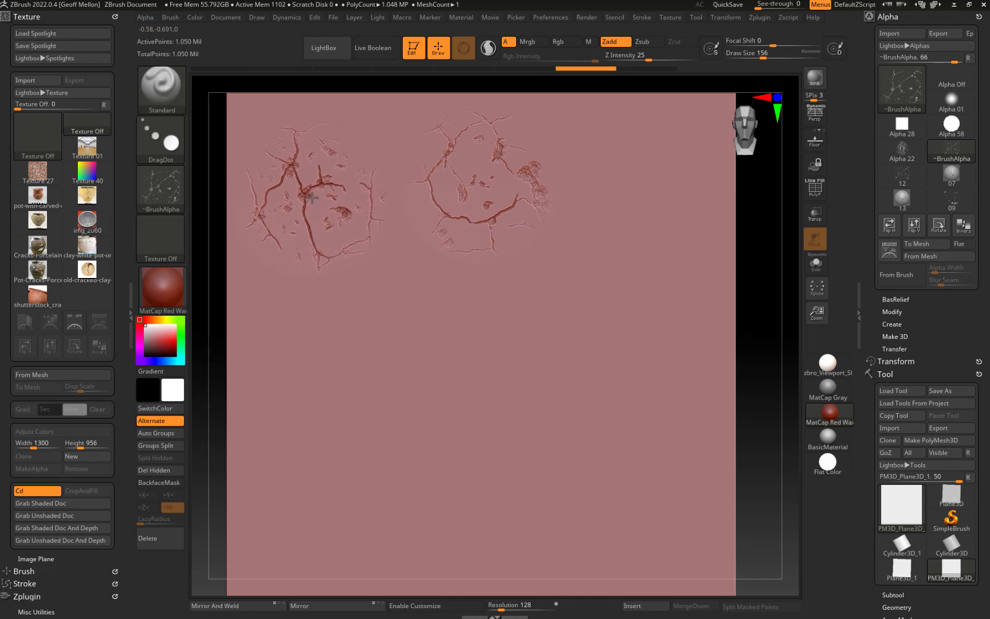
Import 07.jpg from the cracks folder as the brush alpha
click(163, 189)
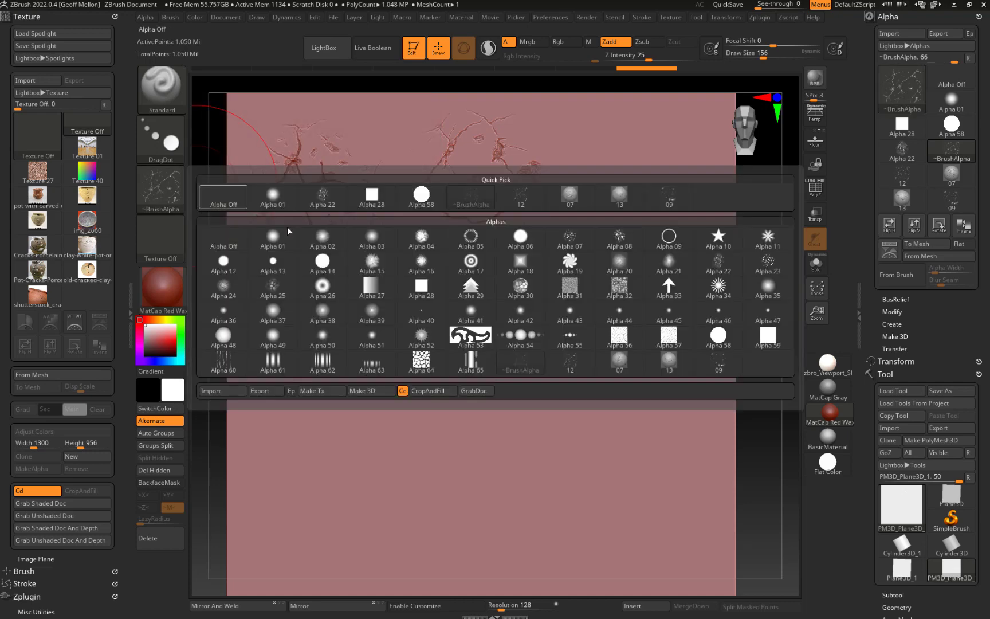
click(211, 390)
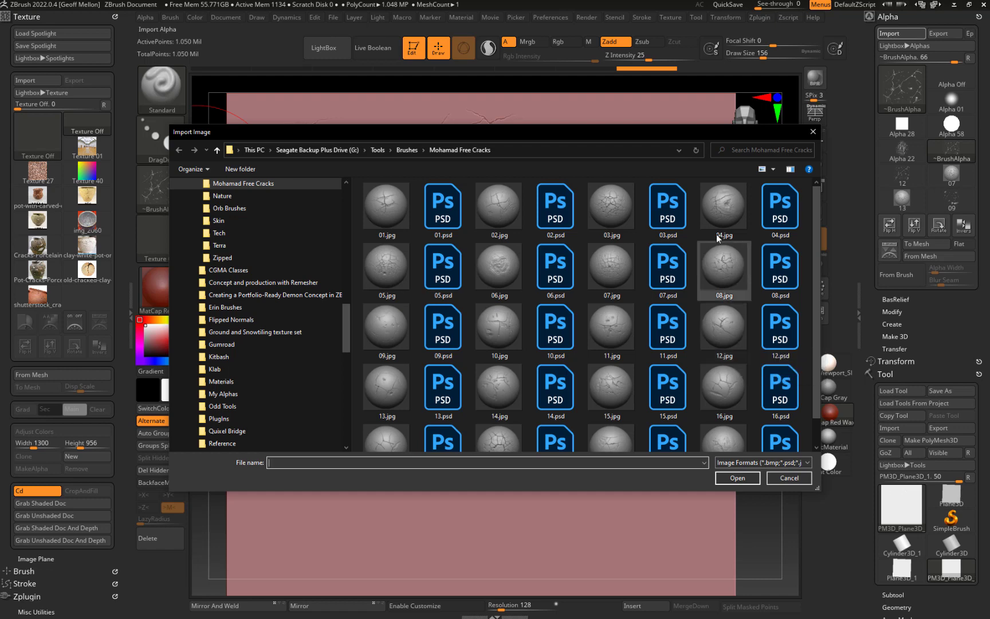
click(614, 279)
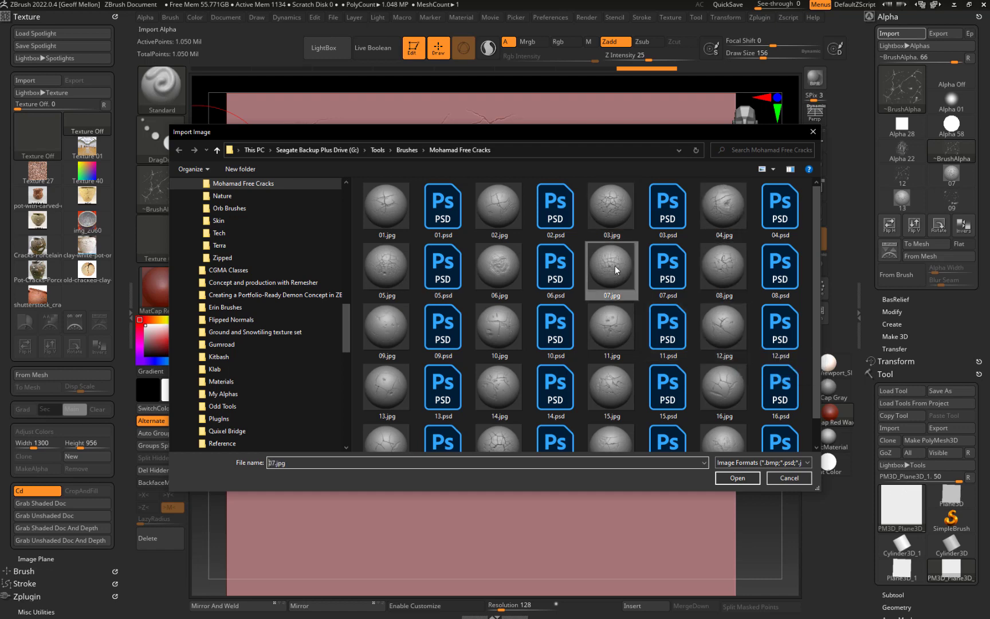
click(723, 481)
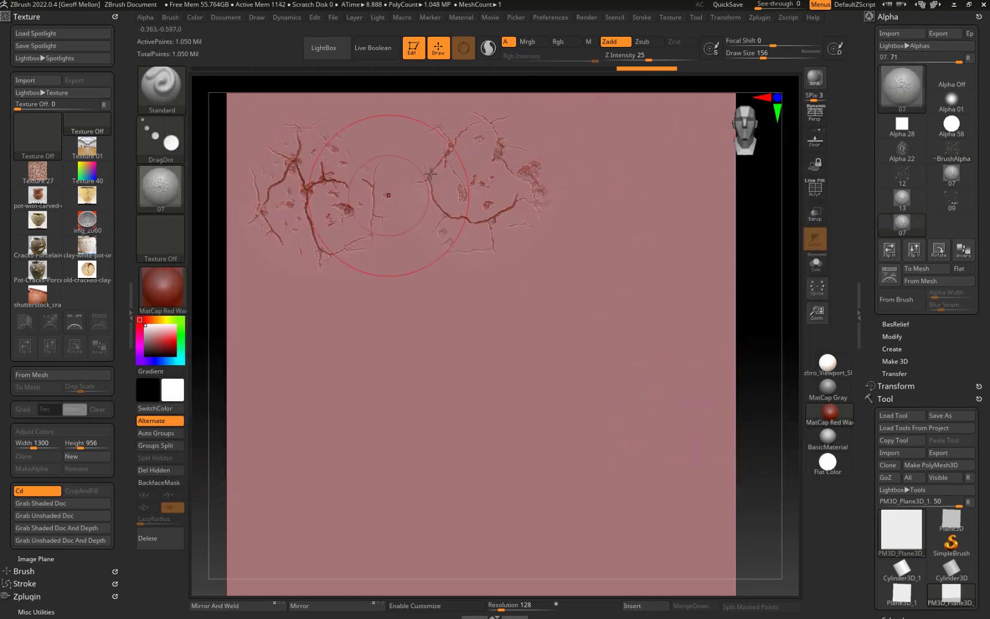
Import 07.psd as the brush alpha and stamp its dense crack pattern in the plane's upper-right area
click(161, 189)
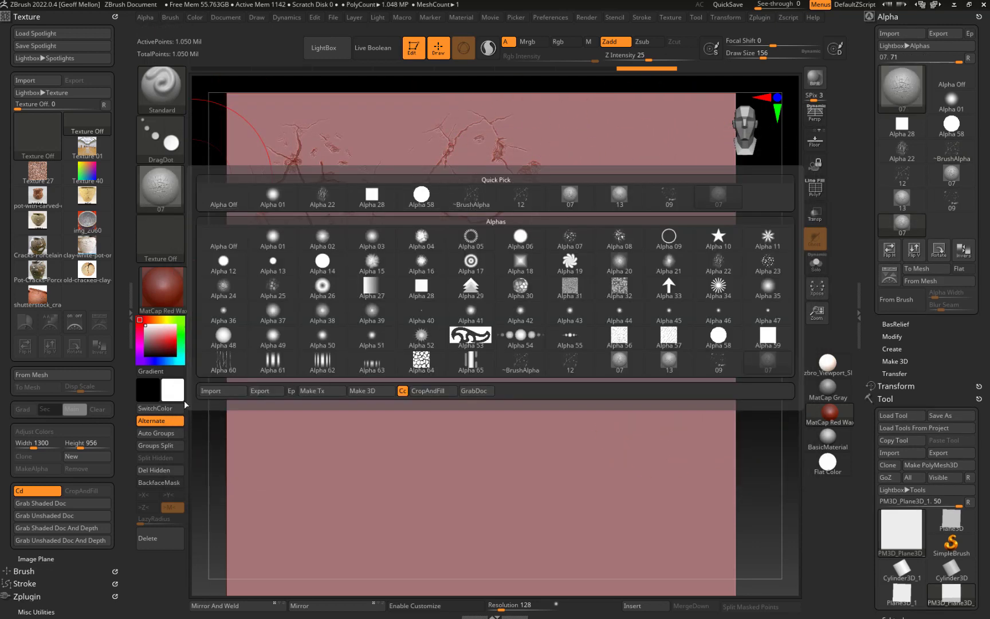
click(161, 189)
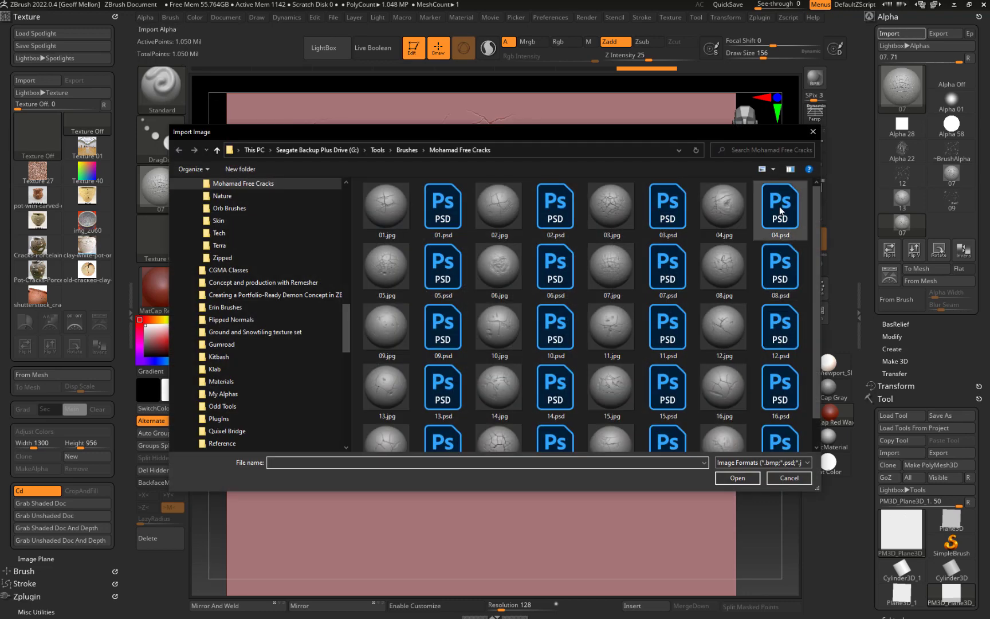
click(669, 266)
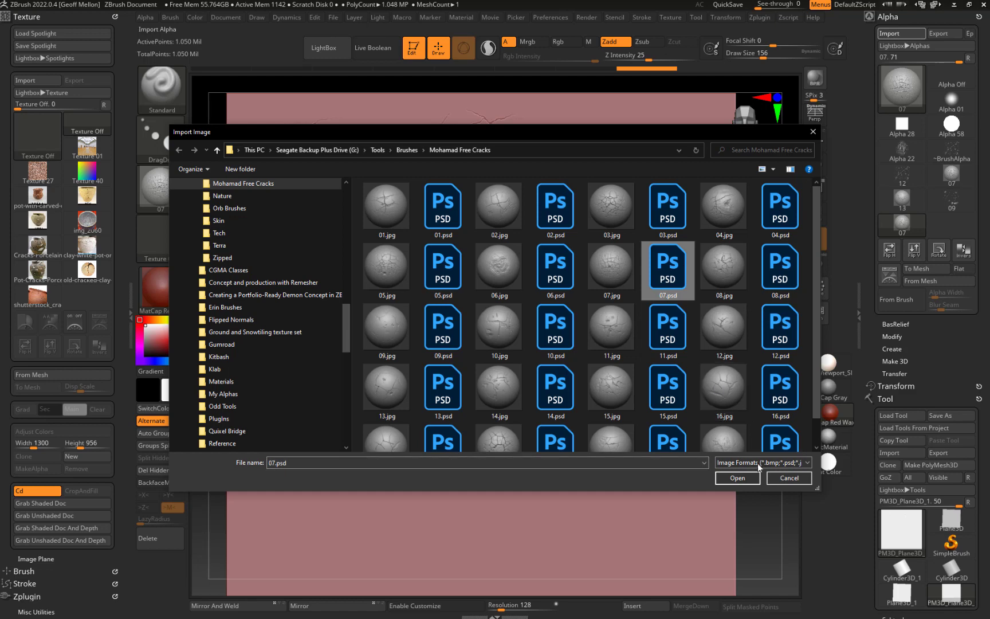
click(737, 477)
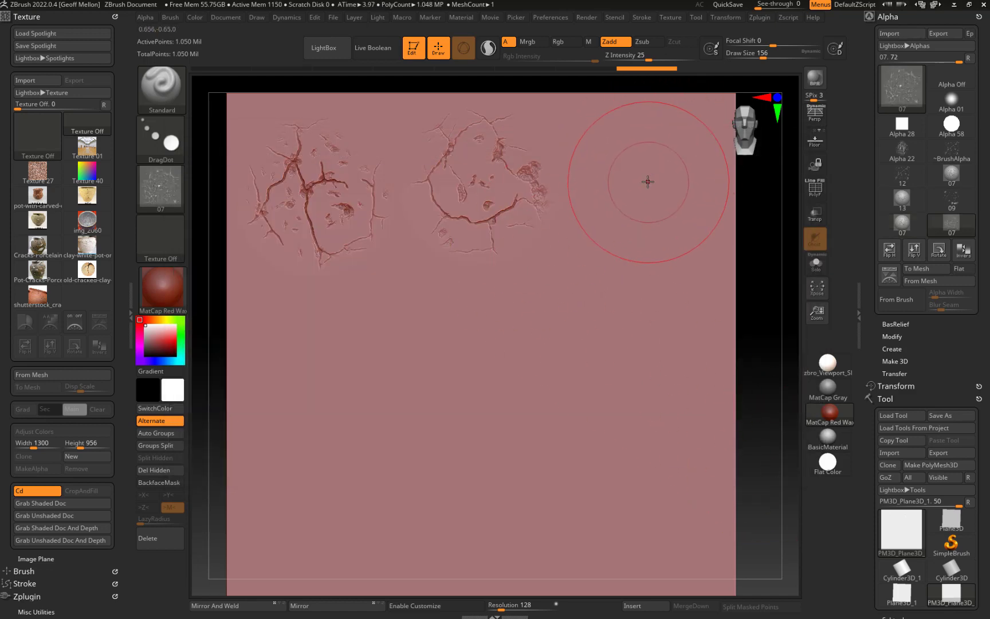
mouse_move(648, 181)
mouse_down()
mouse_move(643, 198)
mouse_move(643, 178)
mouse_up()
key(ctrl+z)
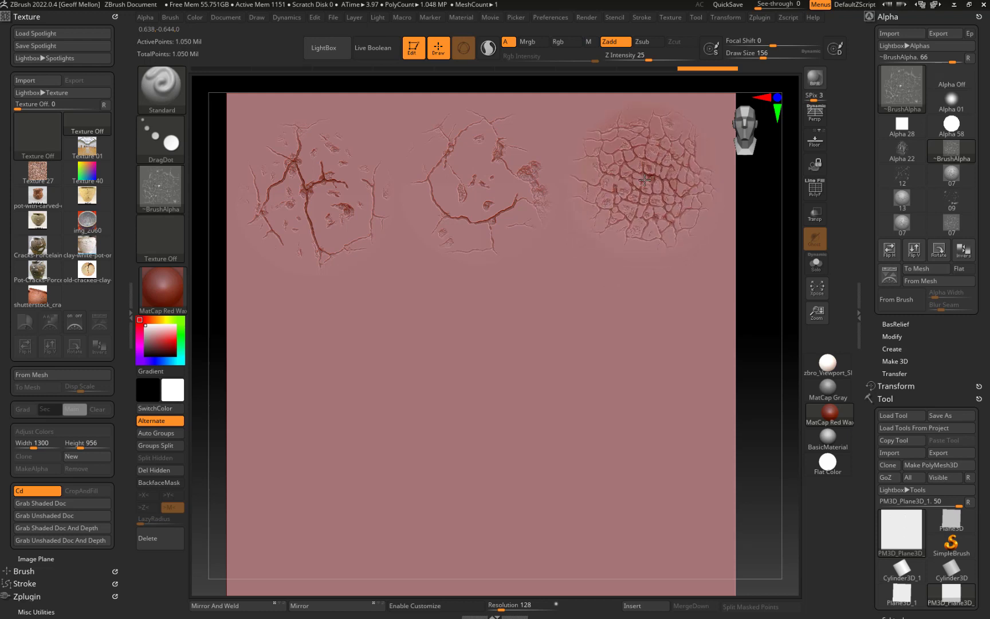
mouse_move(771, 388)
mouse_down()
mouse_move(751, 343)
mouse_move(766, 370)
mouse_up()
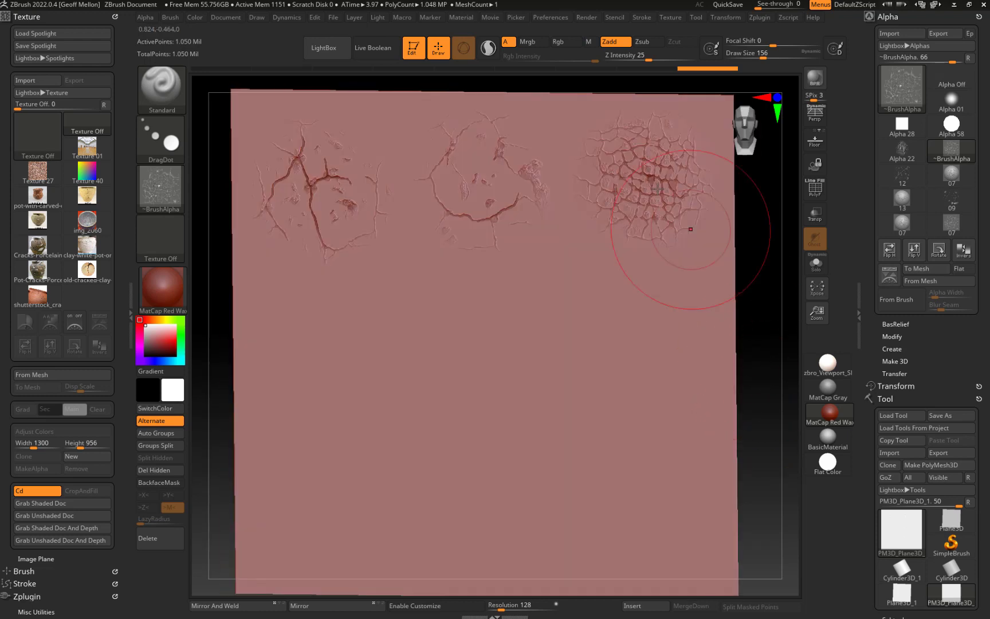
mouse_move(774, 327)
mouse_down()
mouse_move(791, 294)
mouse_move(765, 332)
mouse_move(765, 280)
mouse_move(707, 320)
mouse_move(729, 305)
mouse_up()
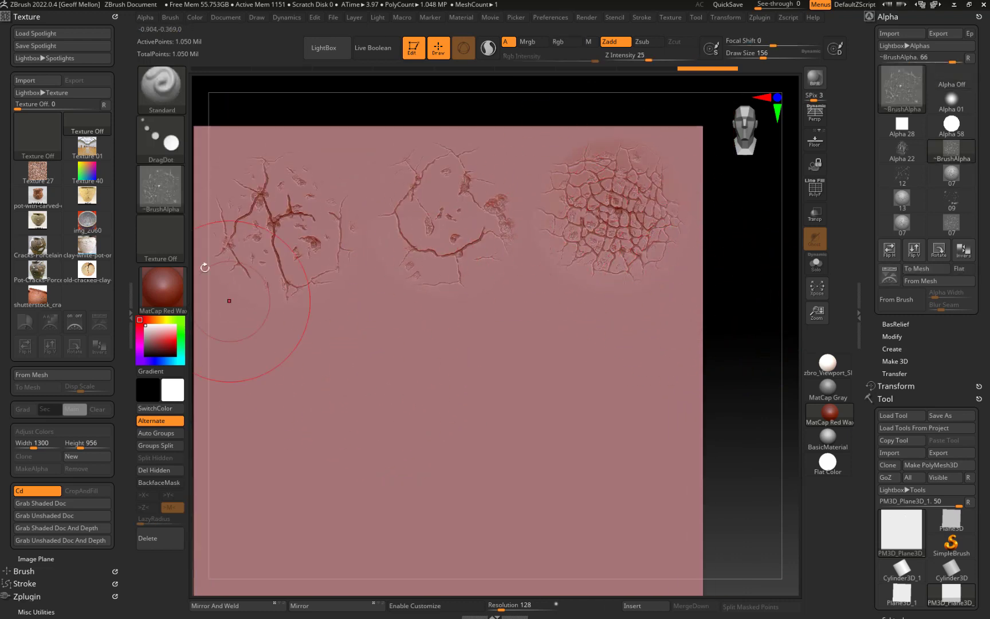
Dock the Alpha palette with the Texture and Brush palettes, collapse Texture, and expand the alpha's Modify settings
key(ctrl)
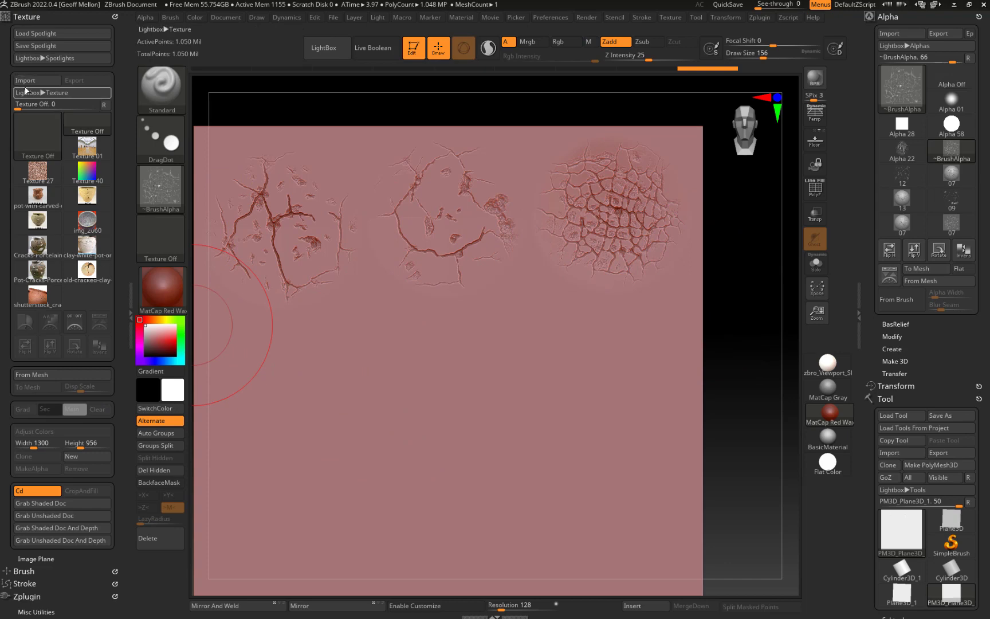
click(25, 17)
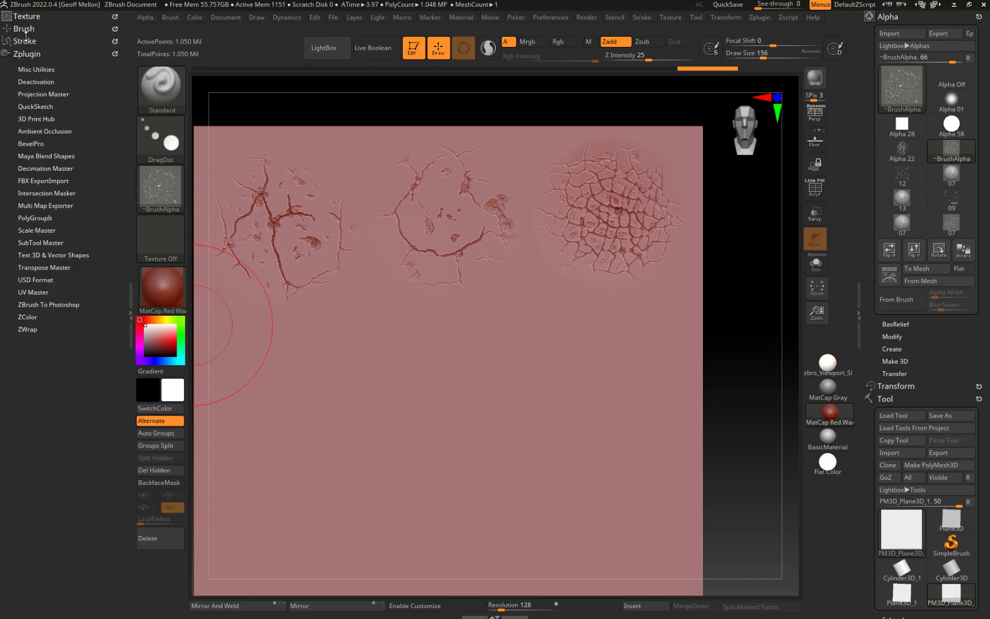
click(25, 29)
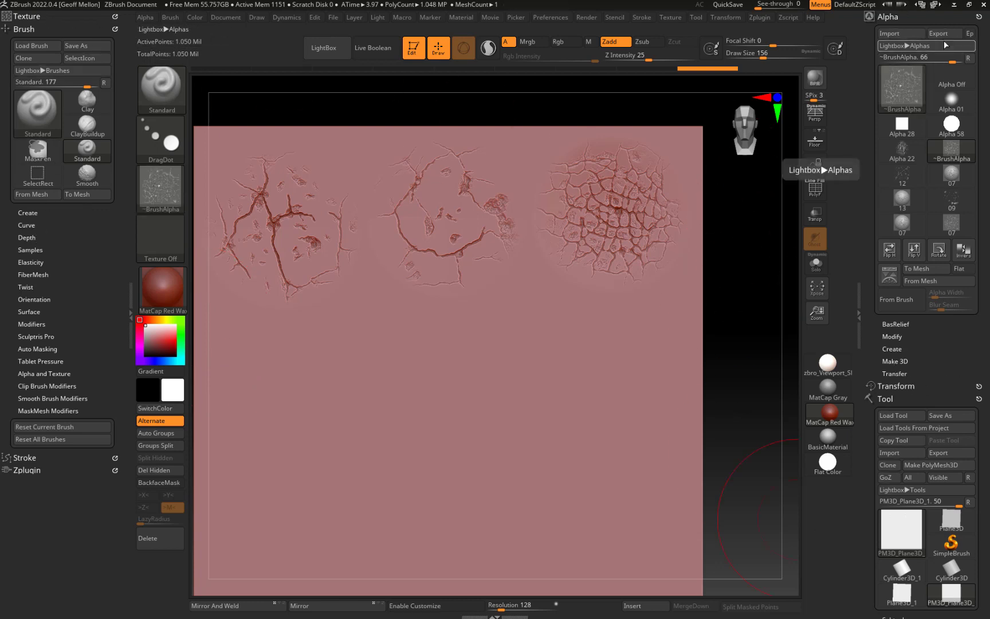
drag(980, 16, 33, 20)
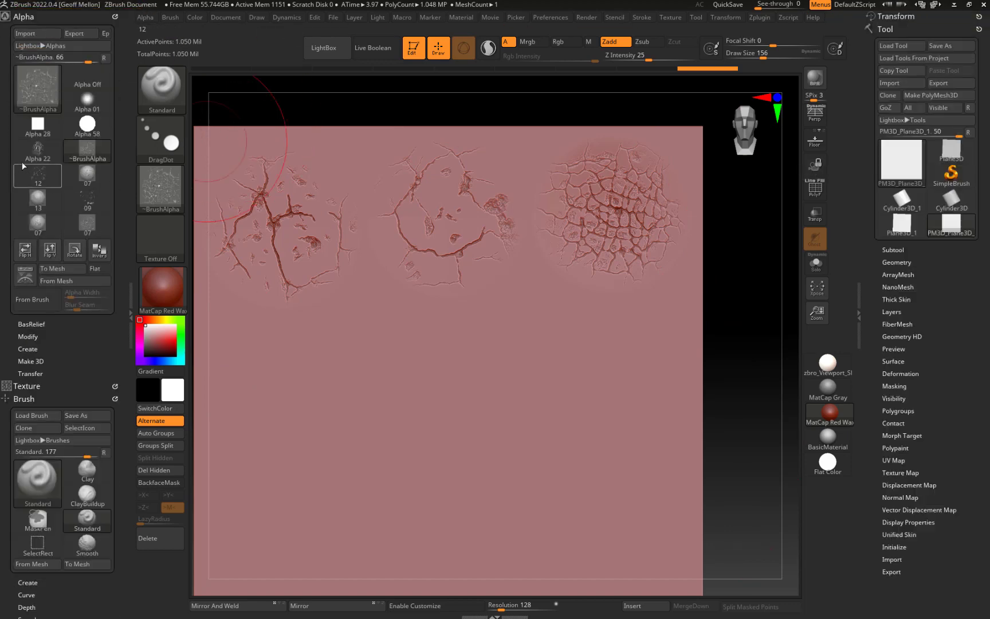
click(35, 337)
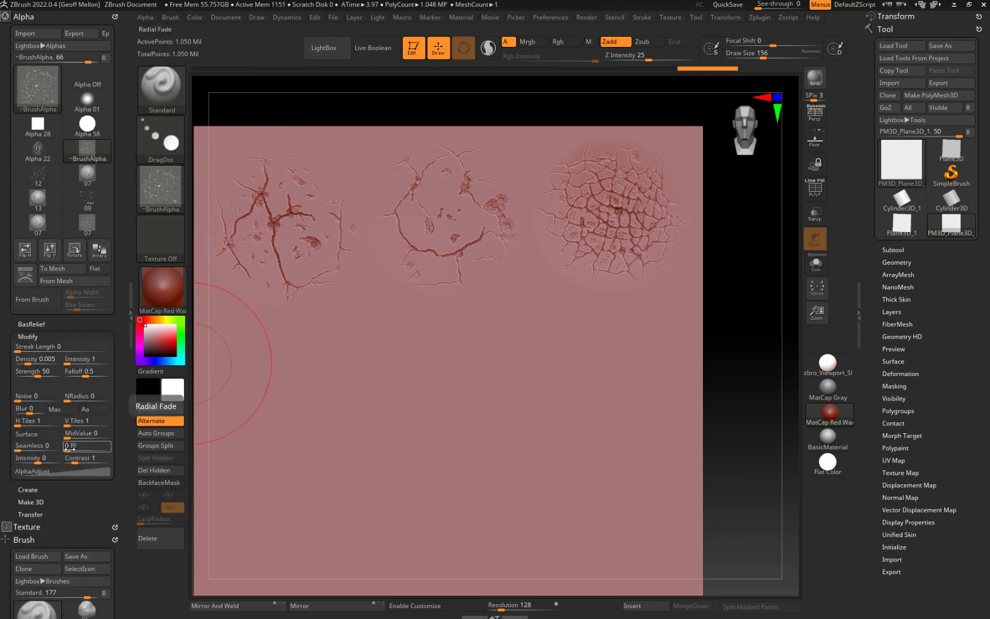
Set the alpha's Radial Fade to 4 and redo the dense crack stamp in the plane's upper-right area
key(ctrl)
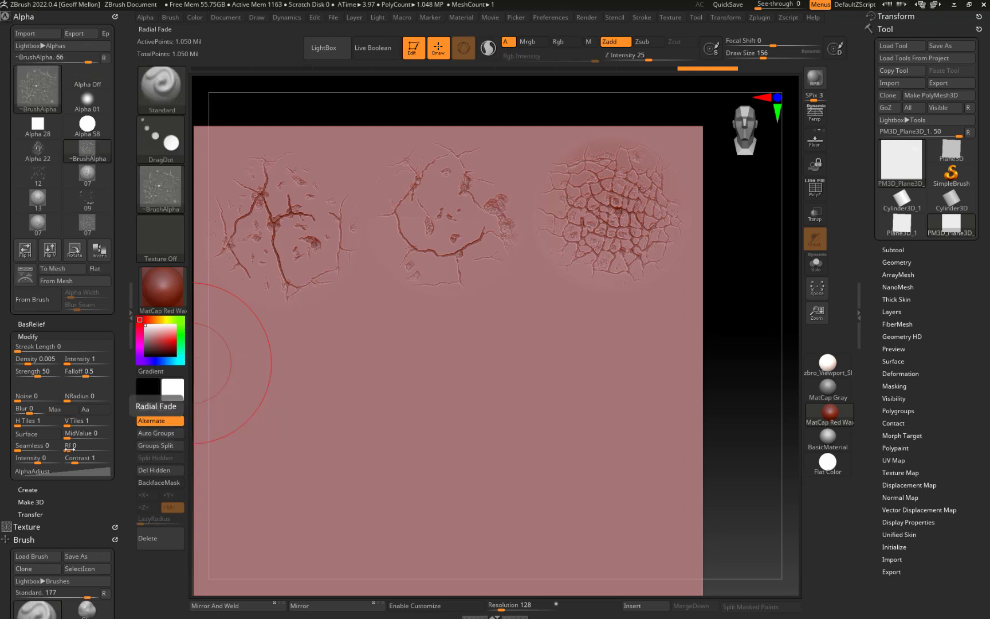
text(4)
key(Return)
key(ctrl+z)
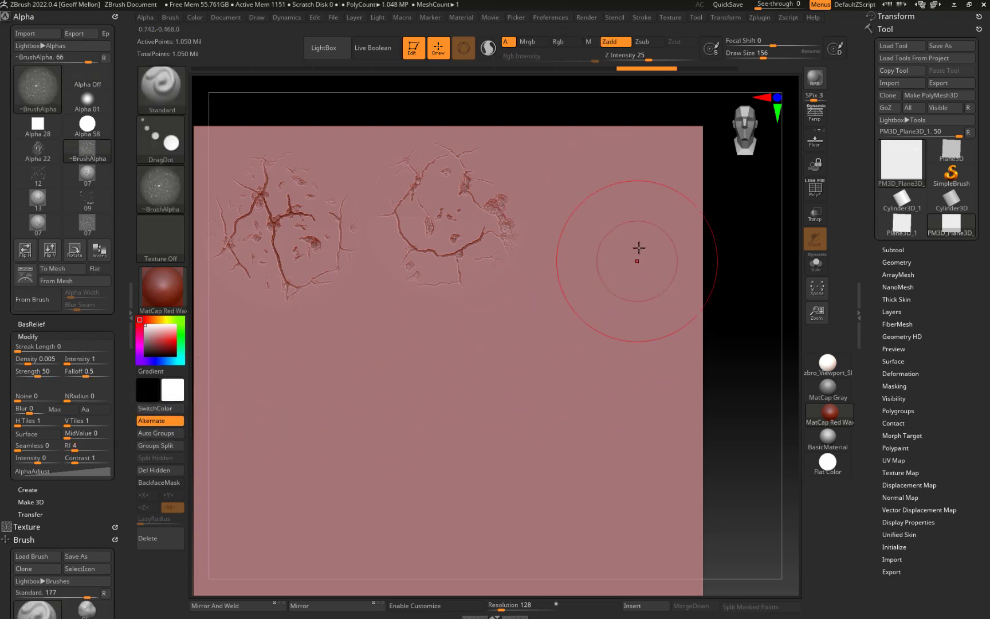
drag(603, 216, 607, 227)
key(ctrl+z)
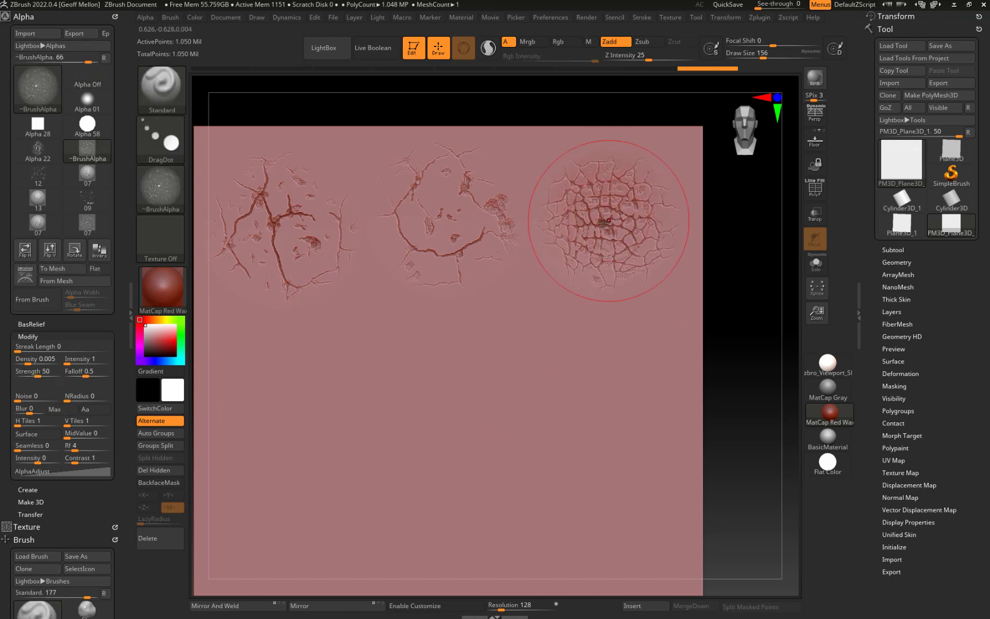
Undo the dense crack stamp, turn on the alpha's Surface mode, and stamp it again in the same upper-right area
key(ctrl+z)
click(38, 434)
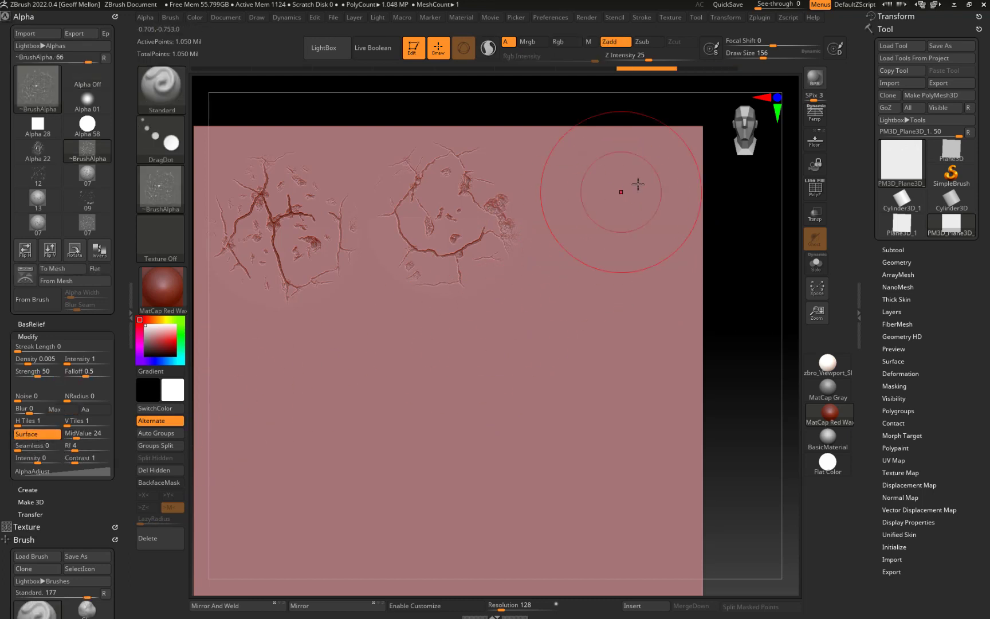
mouse_move(603, 213)
mouse_down()
mouse_move(605, 224)
mouse_move(608, 217)
mouse_up()
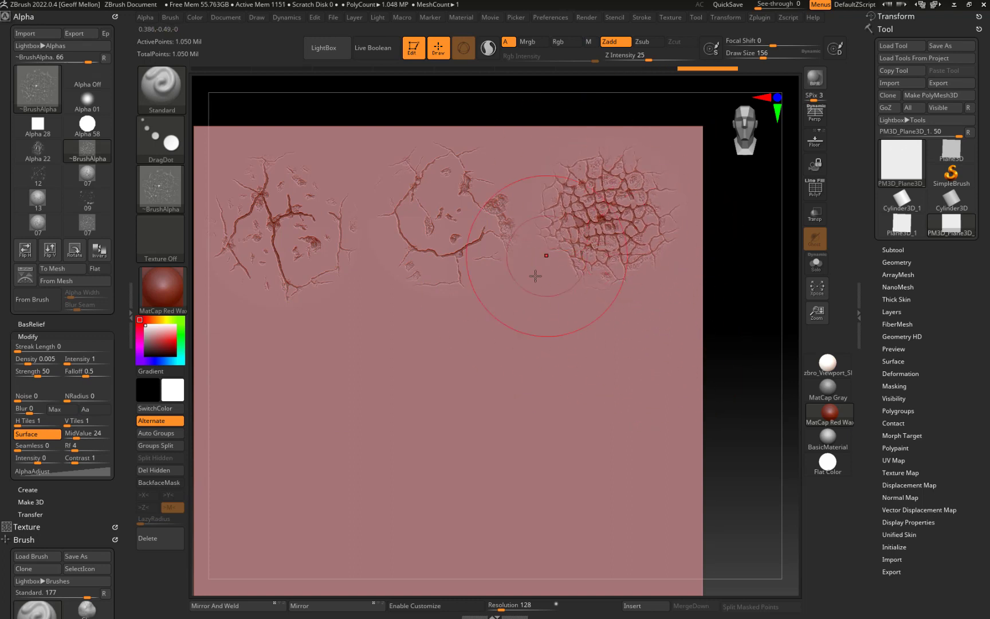
Try the dense crack alpha on the plane's empty lower half and undo the test stamps
drag(771, 375, 756, 424)
drag(405, 442, 413, 408)
key(ctrl+z)
alt+drag(736, 401, 777, 372)
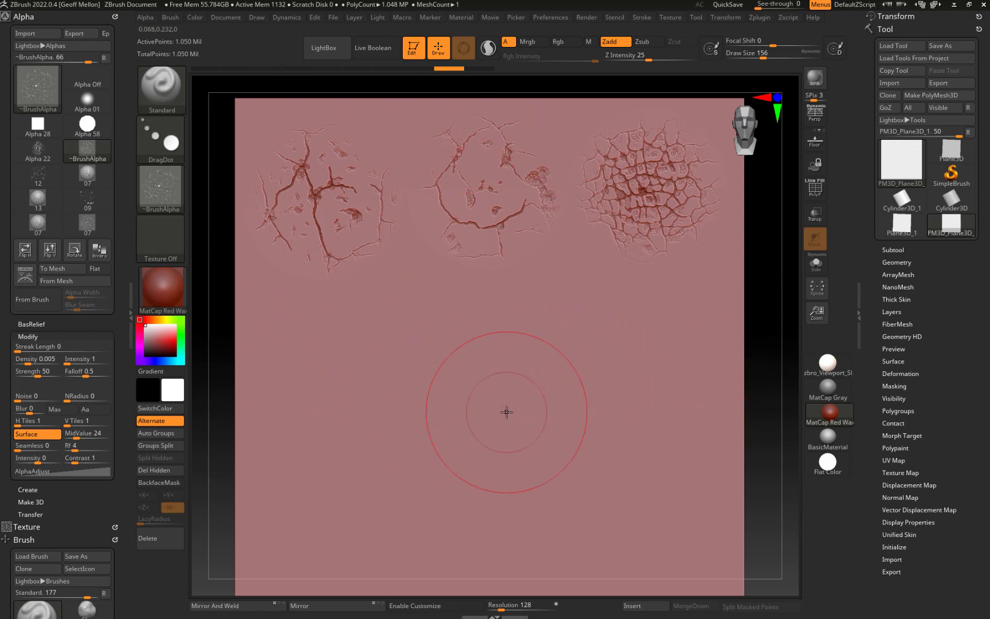
mouse_move(495, 416)
mouse_down()
mouse_move(531, 404)
mouse_move(393, 390)
mouse_up()
key(ctrl+z)
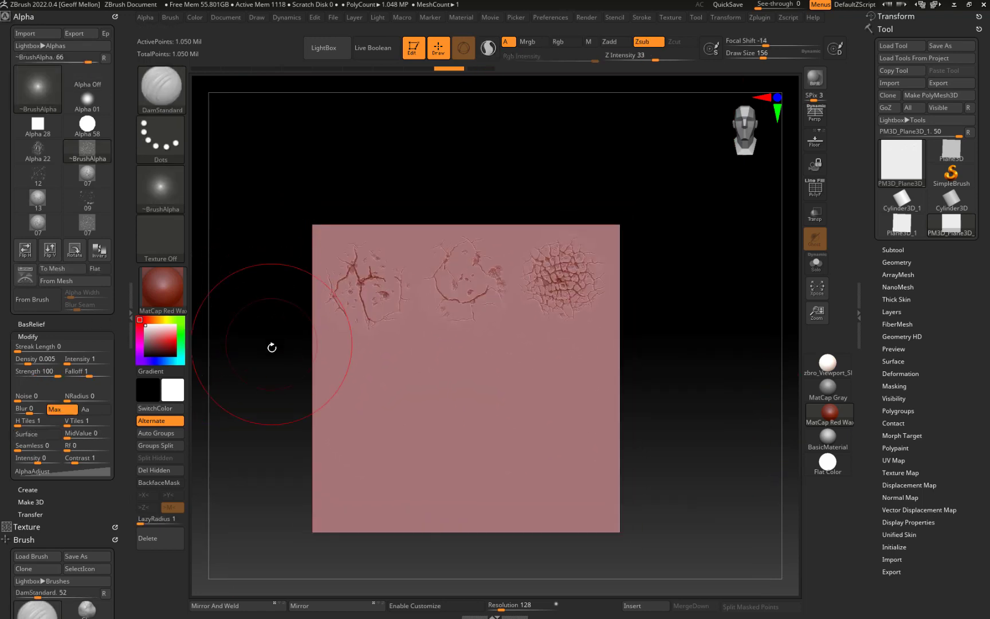
Overlay the cracked-pot reference image on the plane, examine the shape of its long crack, and hide the image again
alt+drag(271, 347, 406, 276)
key(f)
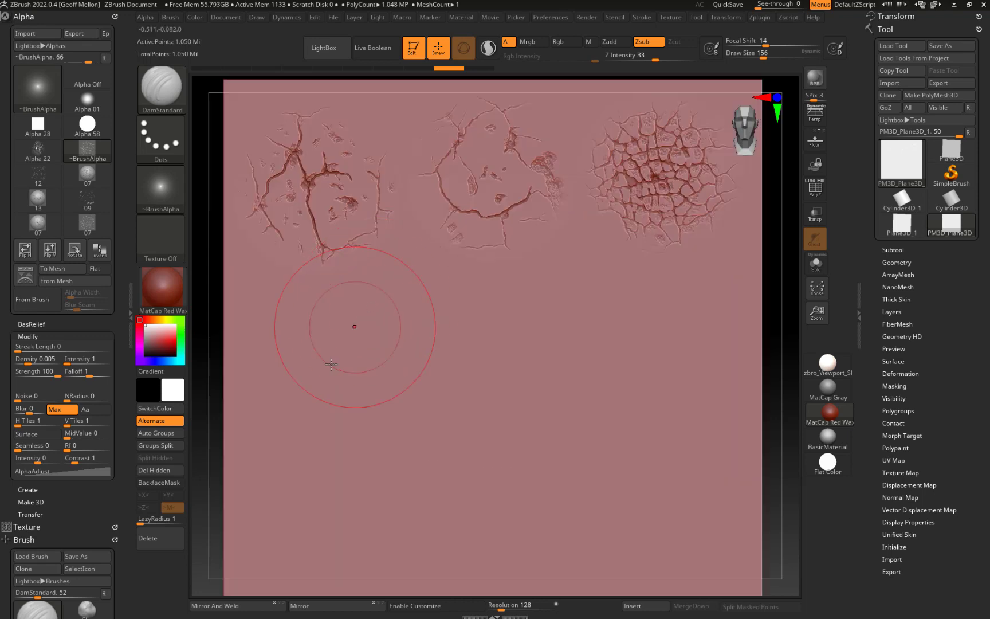
alt+drag(219, 334, 221, 243)
key(f)
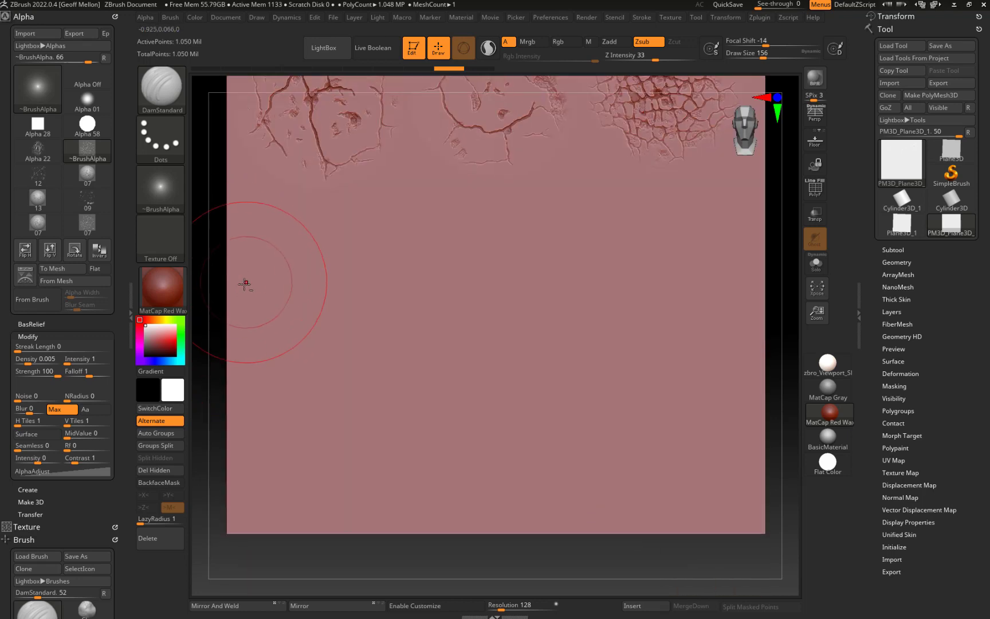
alt+drag(217, 286, 221, 239)
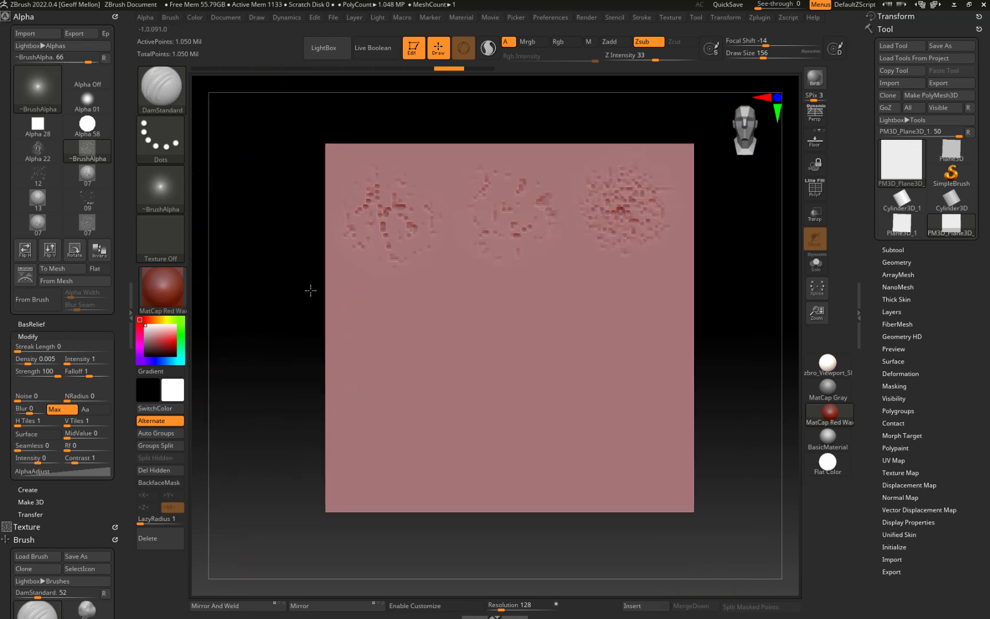
alt+drag(329, 269, 456, 141)
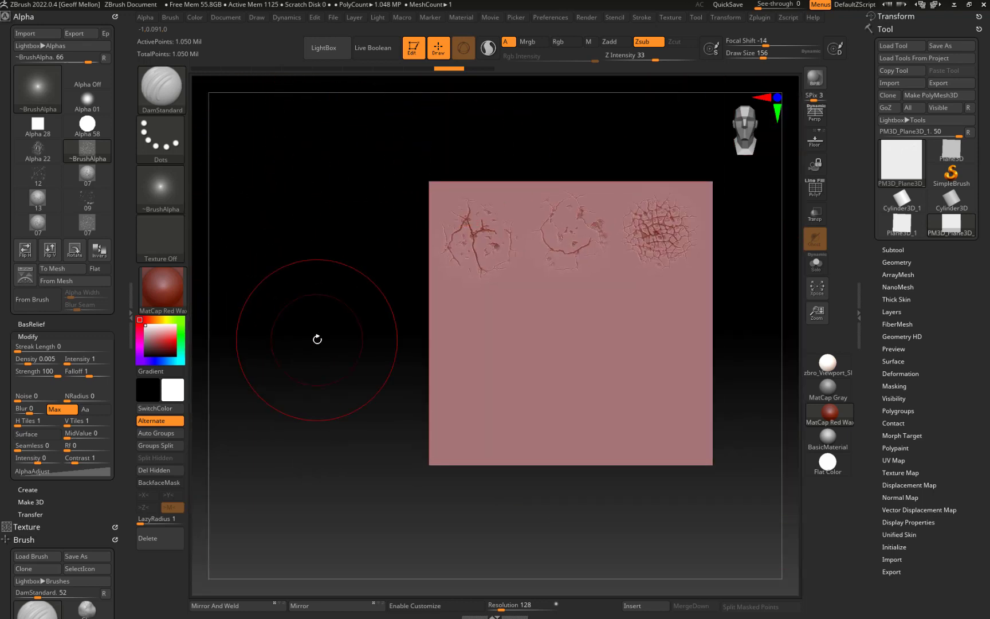
key(shift+z)
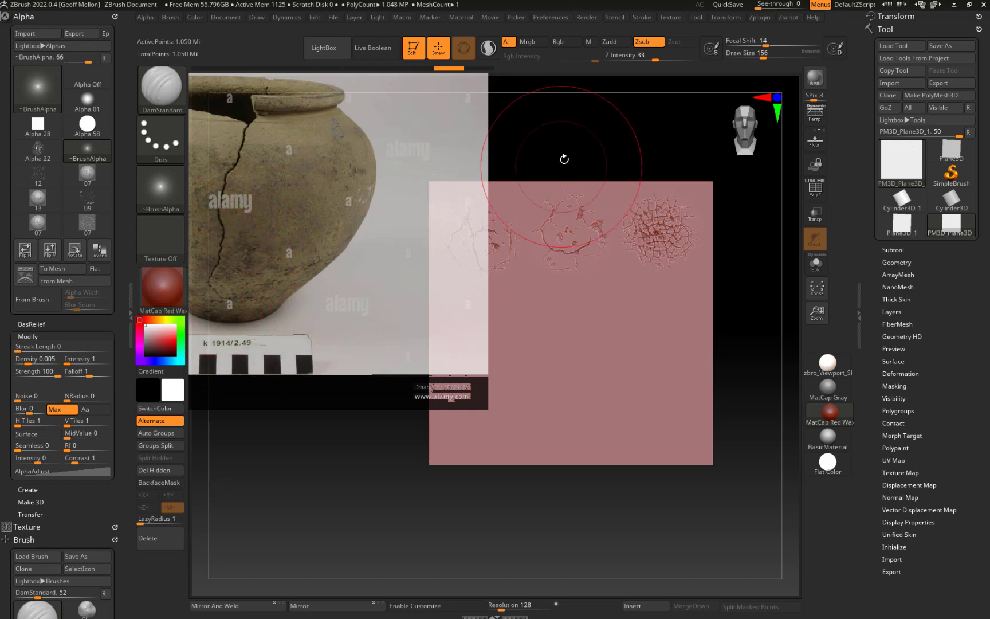
alt+drag(577, 143, 574, 240)
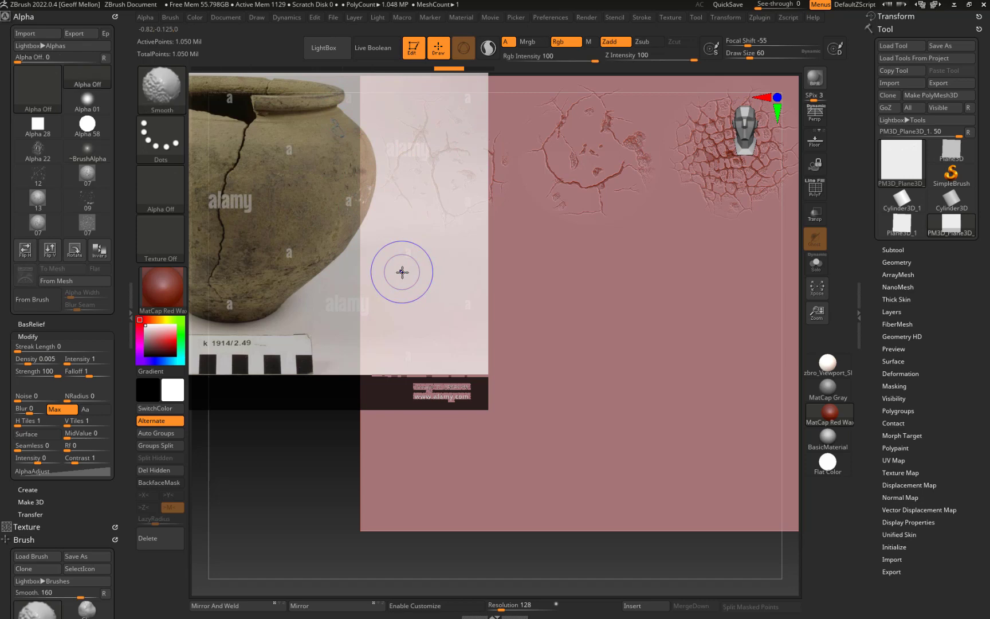
key(shift+z)
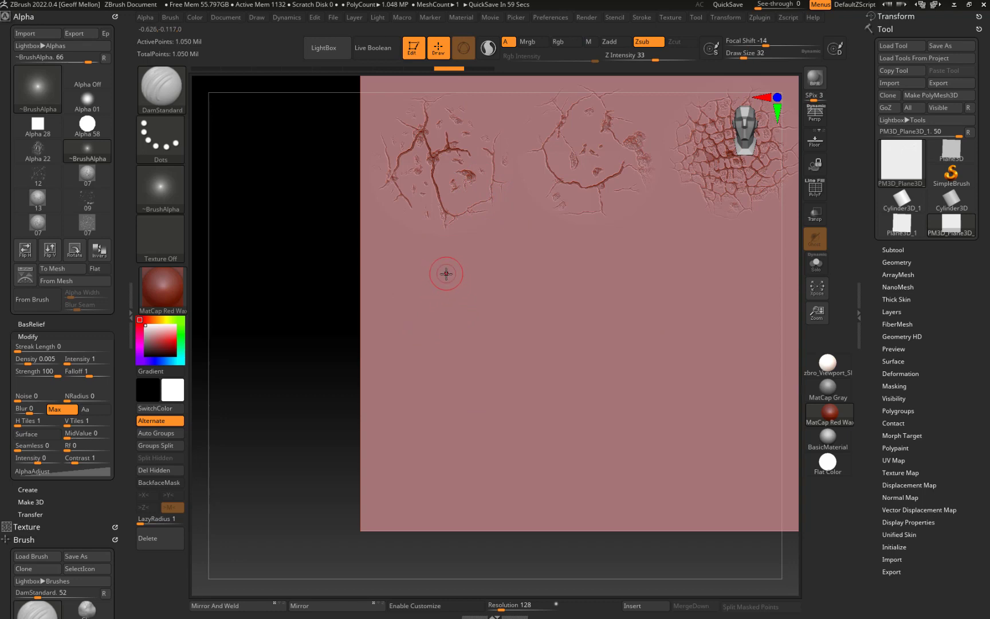
Reduce the DamStandard brush's Draw Size to 9, try a diagonal stroke across the middle of the plane, and undo it
key(bracketleft)
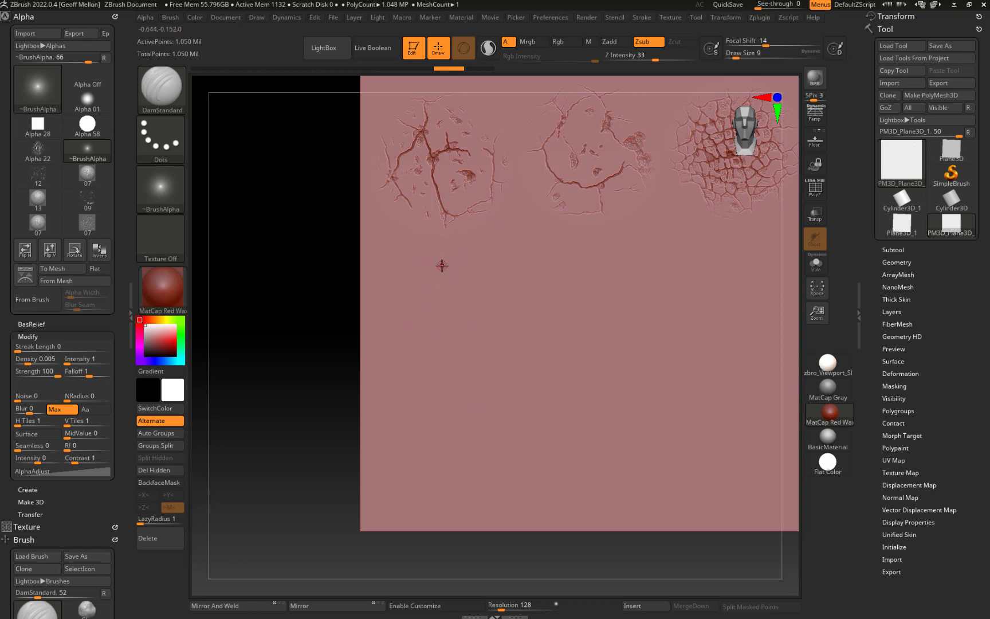
key(f)
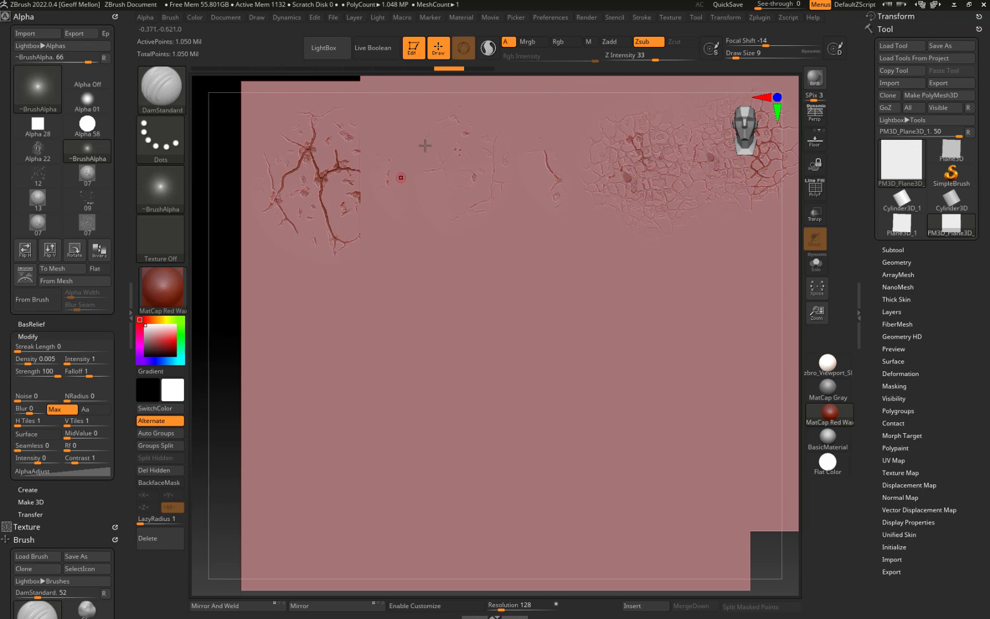
click(153, 109)
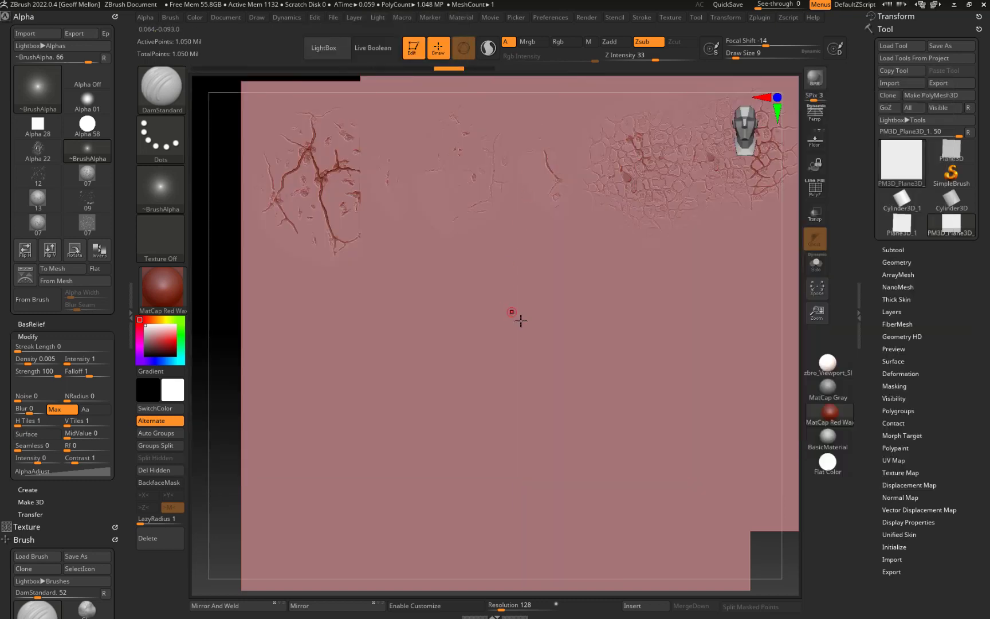
drag(523, 327, 473, 392)
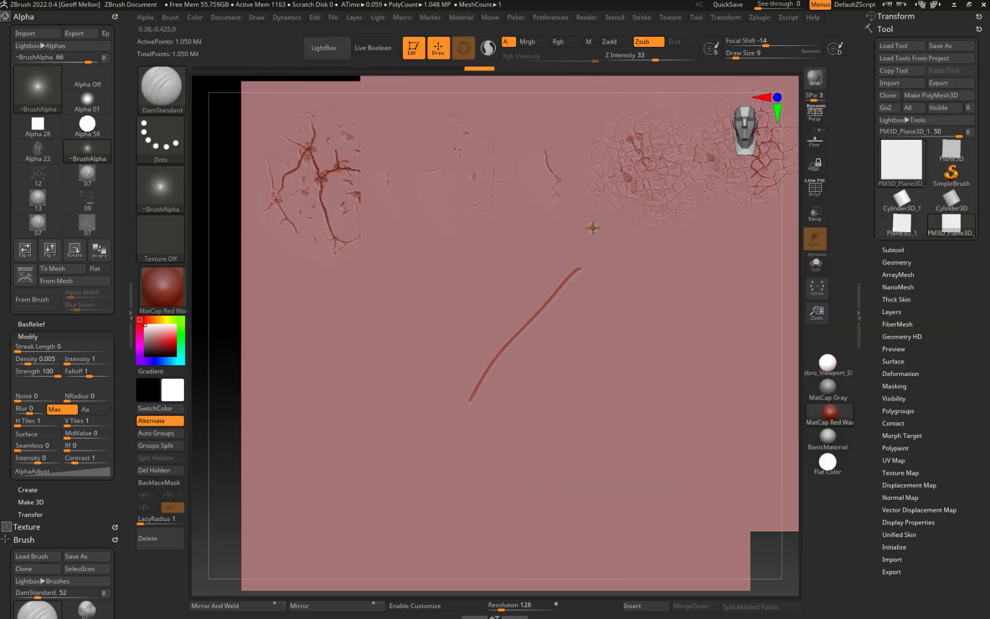
key(ctrl+z)
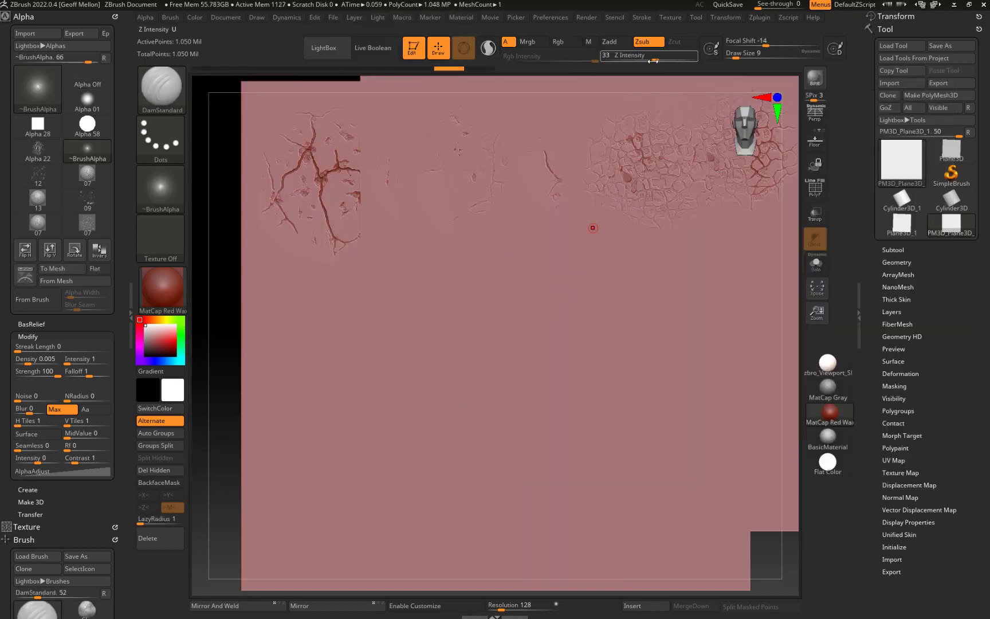
Refine the DamStandard brush to Z Intensity 20, Focal Shift -43 and Draw Size 5
text(20)
key(Return)
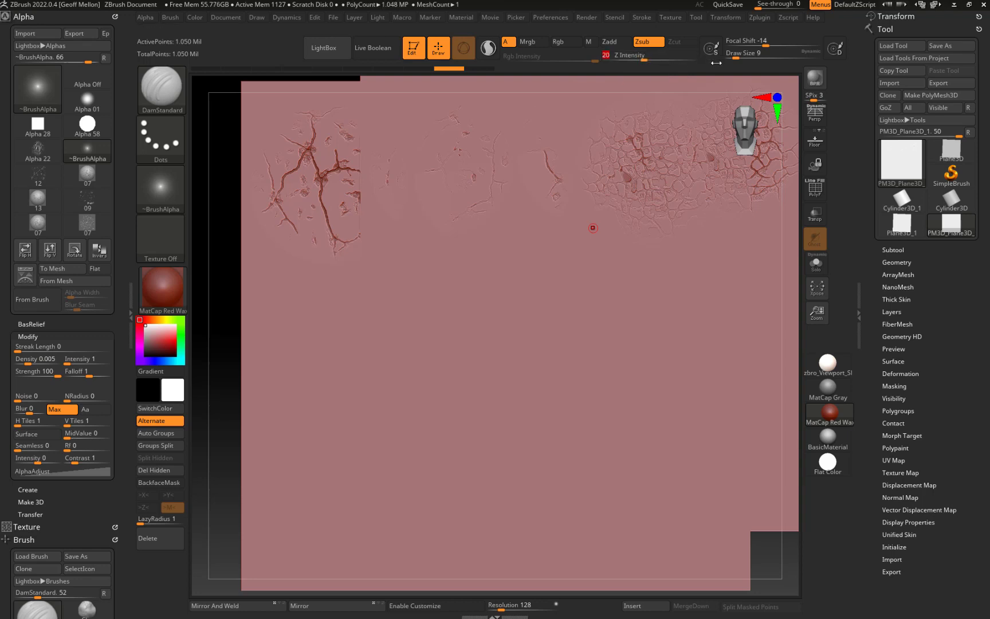
click(766, 43)
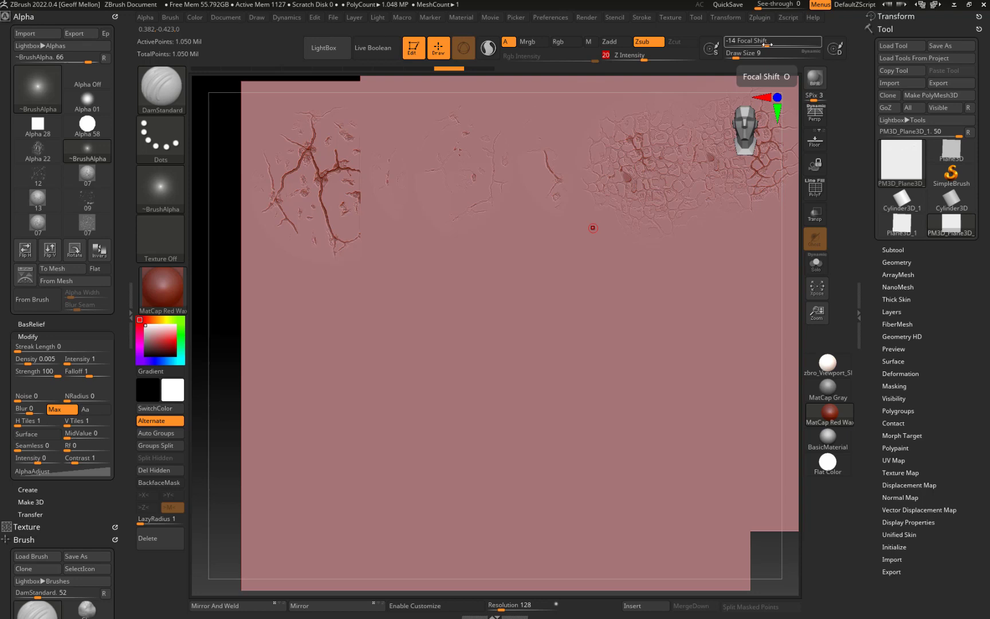
drag(765, 44, 753, 46)
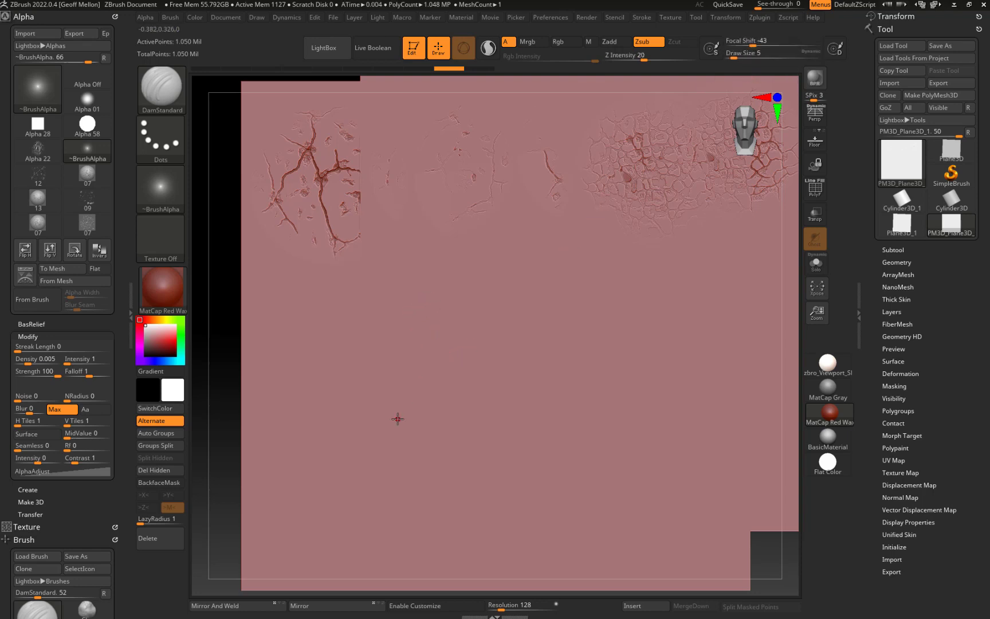
Turn off Use Global Settings in the DamStandard brush's Tablet Pressure options
click(27, 540)
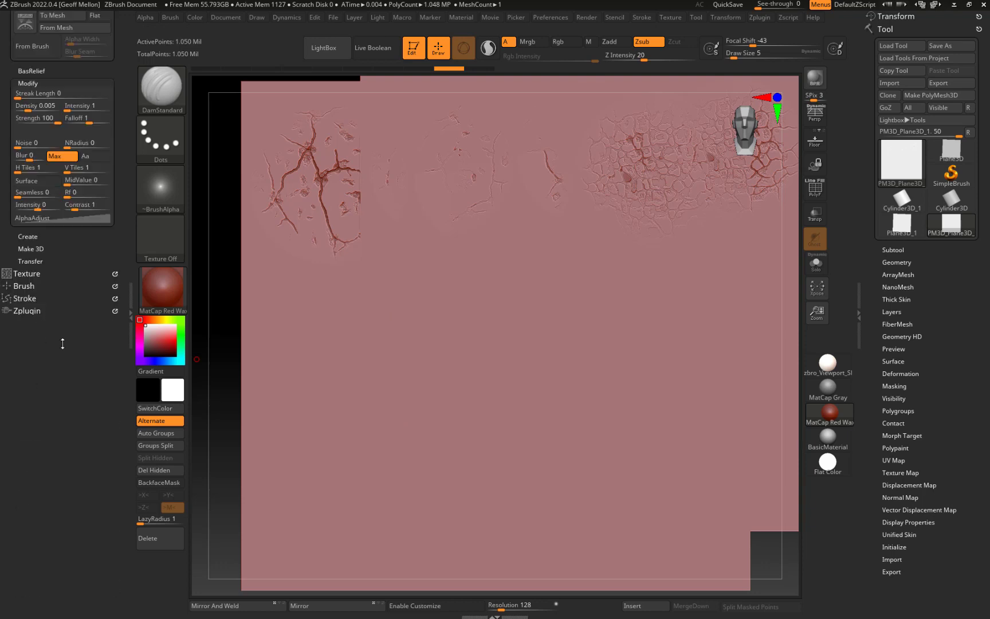
click(24, 285)
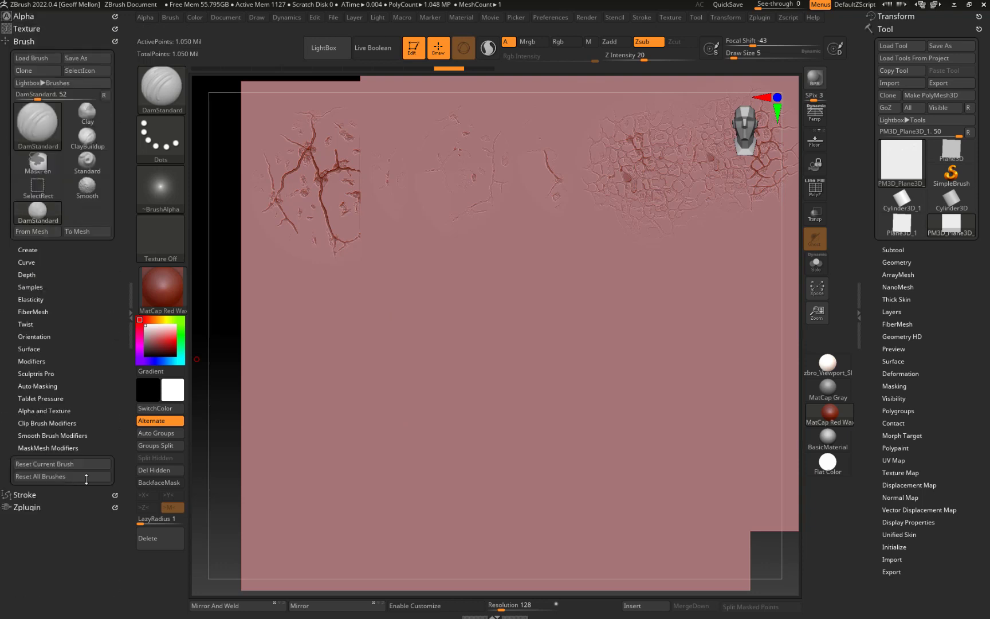
click(46, 398)
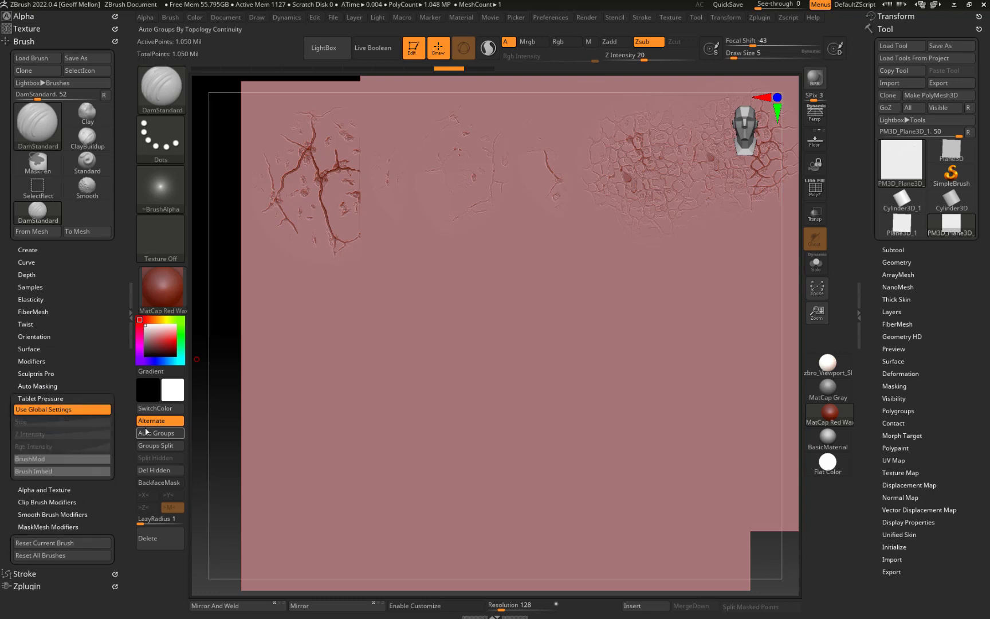
click(46, 410)
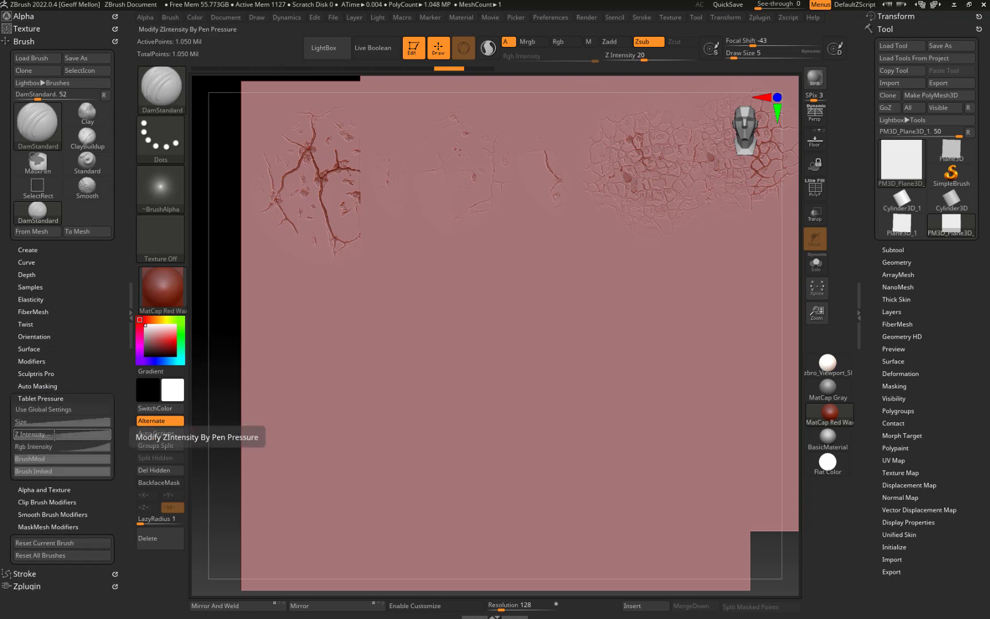
Reshape the brush's Z Intensity pen-pressure curve to stay low at light pressure and rise steeply near full pressure, testing it with wavy strokes
click(55, 434)
drag(14, 524, 88, 490)
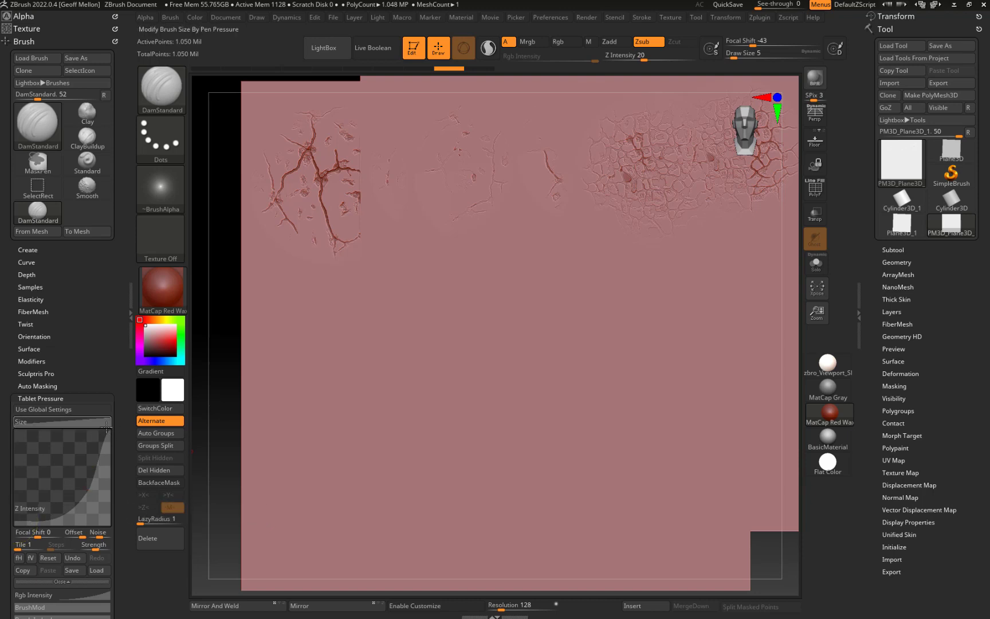
drag(110, 429, 112, 445)
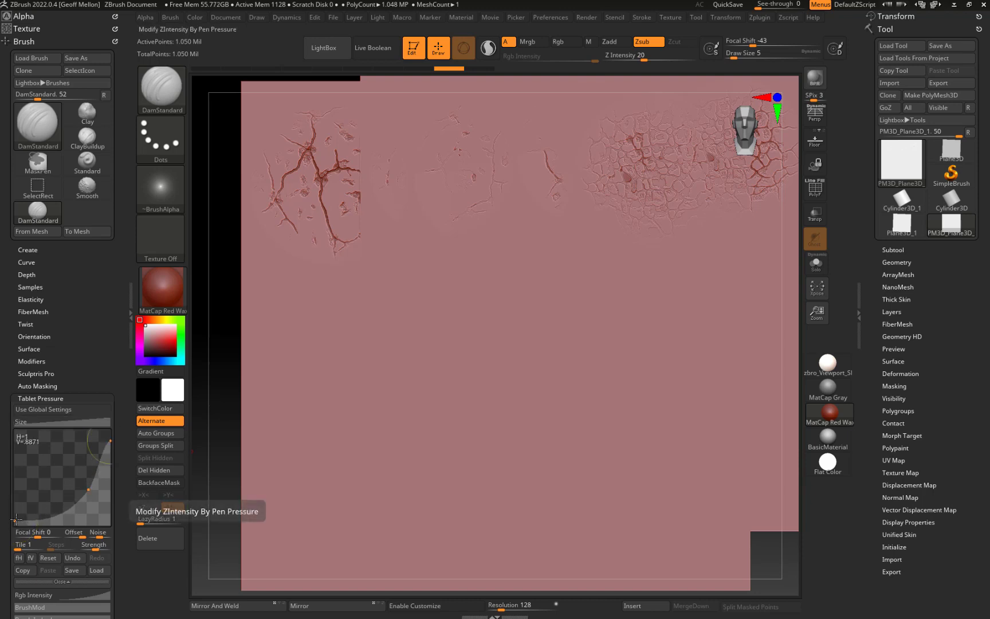
click(15, 522)
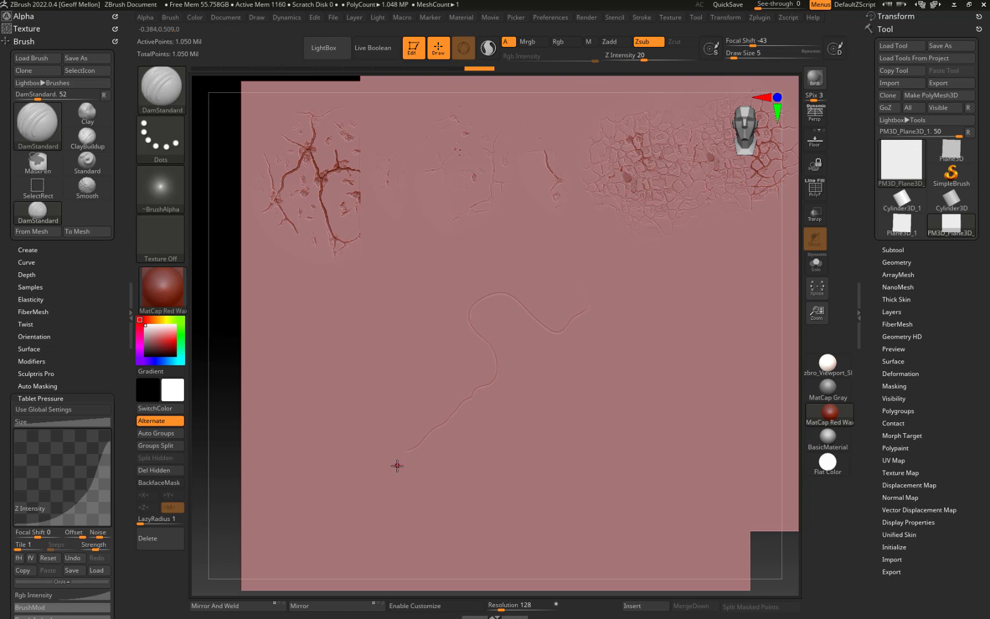
drag(108, 439, 113, 426)
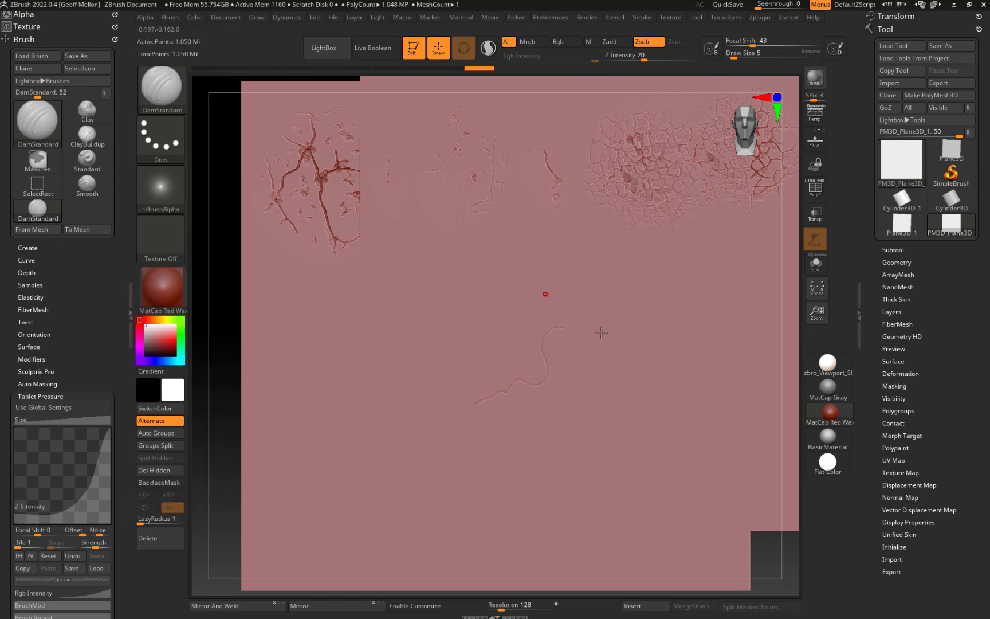
Try an S-shaped Z Intensity pressure curve for the DamStandard brush, undoing the wavy test strokes made on the plane
mouse_move(455, 297)
mouse_down()
mouse_move(444, 347)
mouse_move(376, 429)
mouse_up()
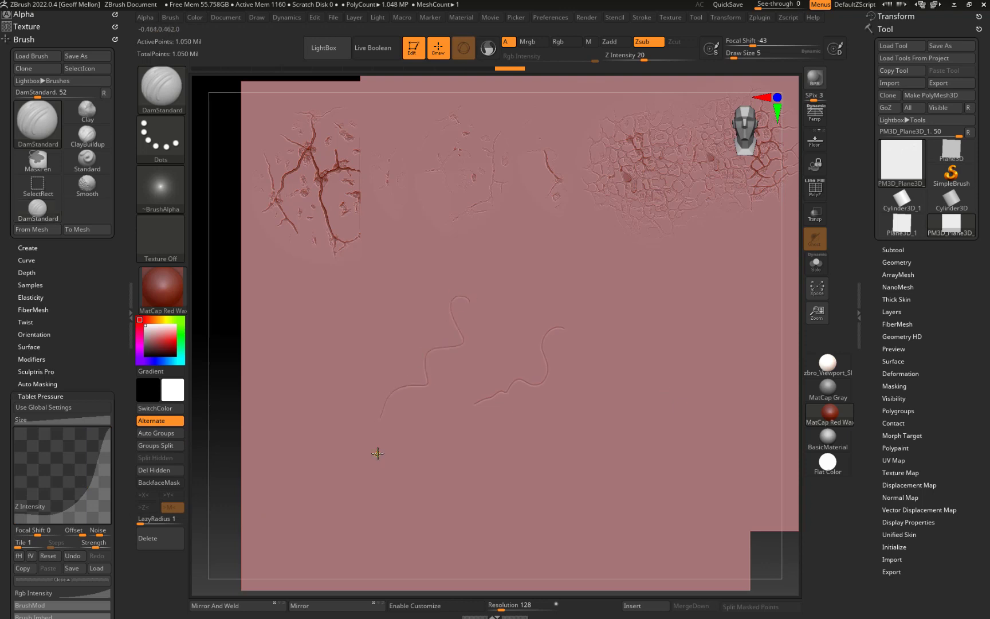
key(ctrl+z)
key(ctrl+z)
drag(88, 488, 62, 476)
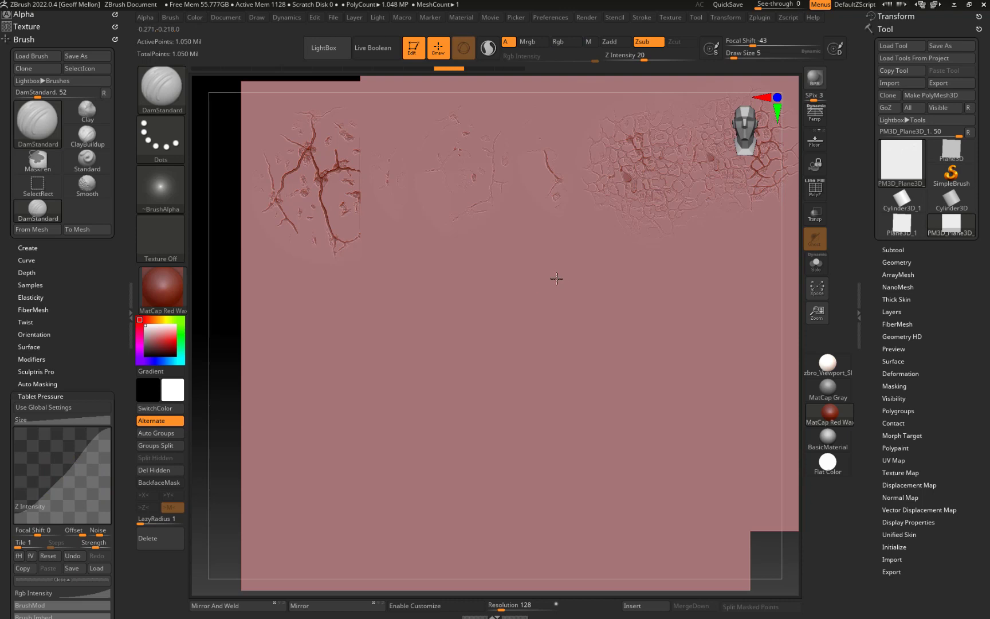
mouse_move(555, 278)
mouse_down()
mouse_move(464, 415)
mouse_move(394, 448)
mouse_up()
key(ctrl+z)
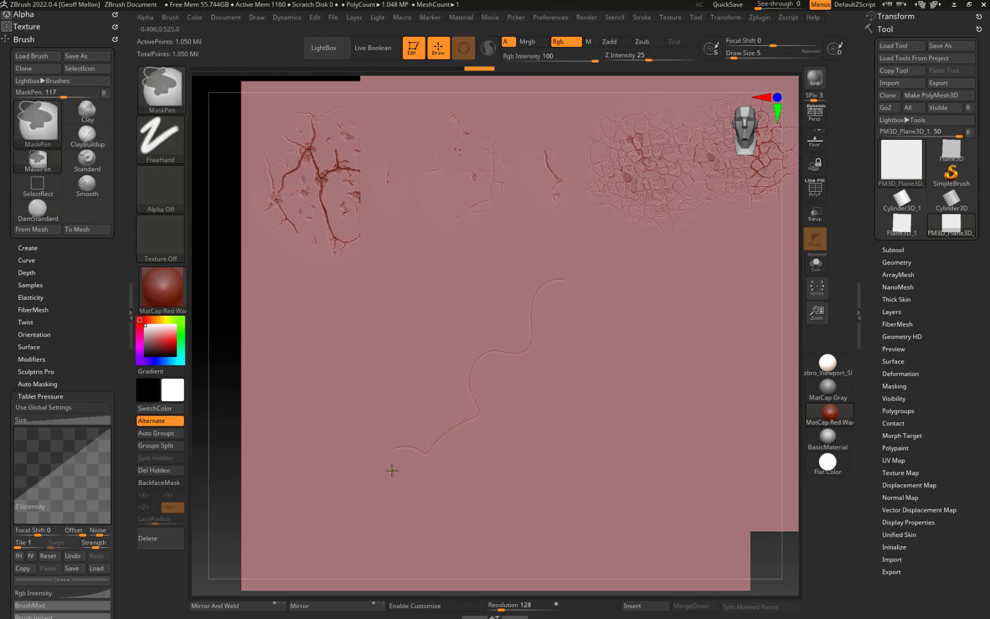
Reset the DamStandard brush's Z Intensity pressure curve and test it with wavy strokes, finishing at Draw Size 14
click(48, 555)
mouse_move(573, 301)
mouse_down()
mouse_move(525, 360)
mouse_move(435, 406)
mouse_up()
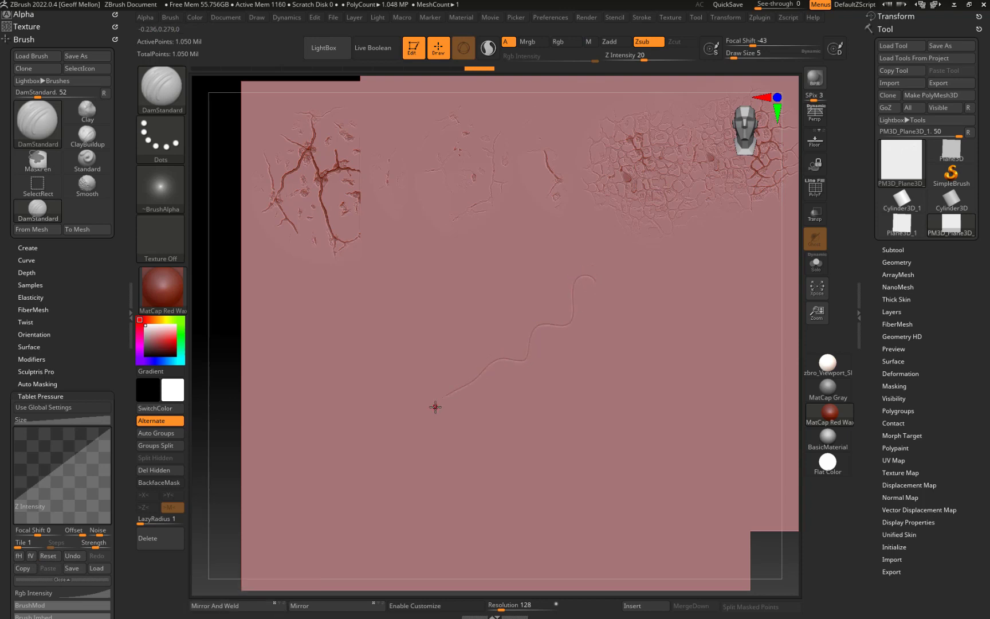
key(ctrl+z)
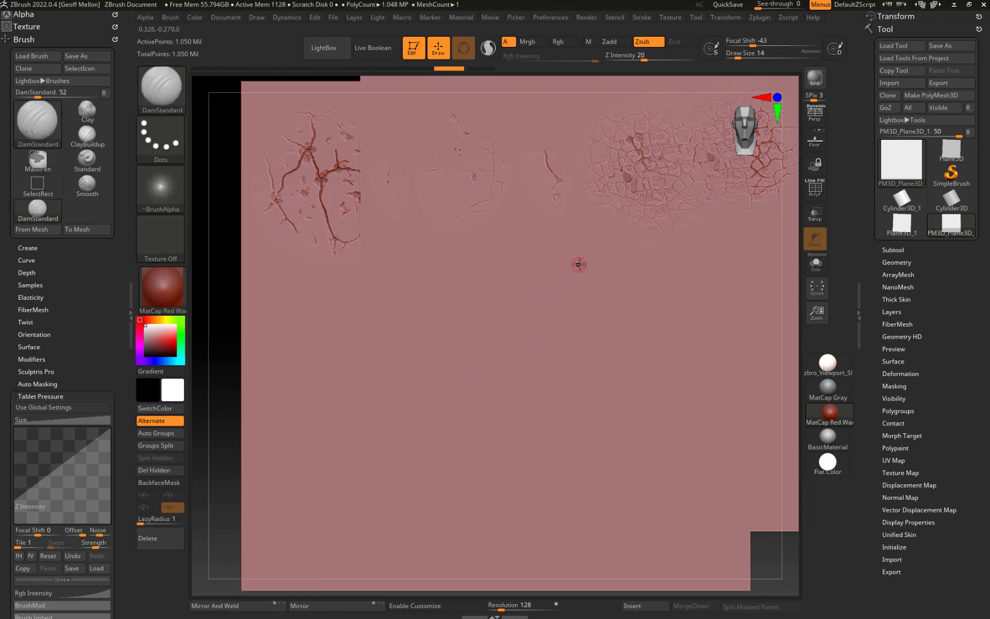
mouse_move(578, 264)
mouse_down()
mouse_move(506, 319)
mouse_move(492, 370)
mouse_move(458, 358)
mouse_move(412, 428)
mouse_move(402, 338)
mouse_move(341, 381)
mouse_up()
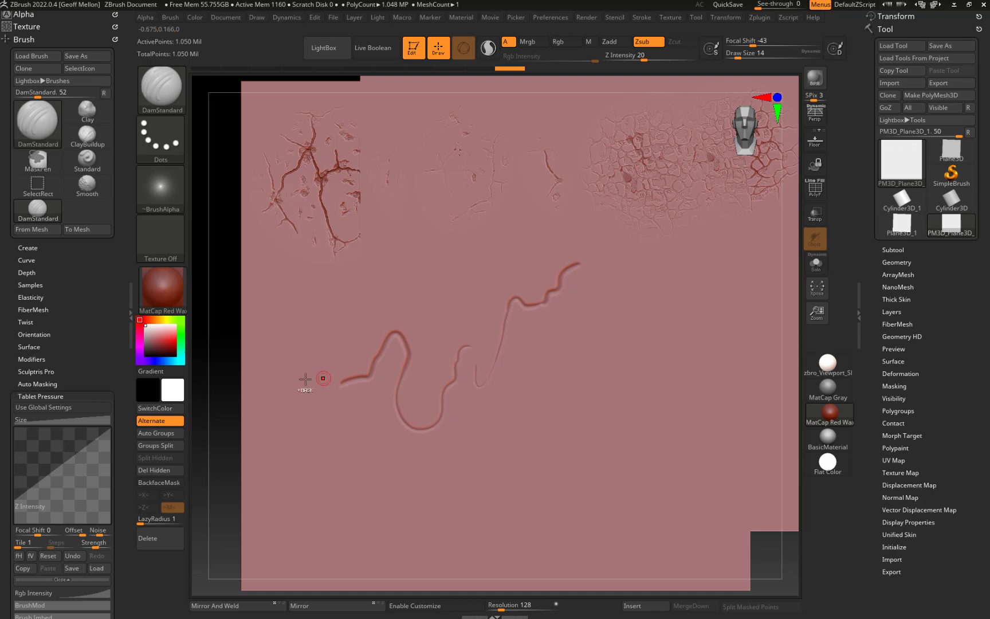
Reshape the Z Intensity pressure curve into an S-curve, test it with a wavy stroke, and undo the test strokes
mouse_move(60, 472)
mouse_down()
mouse_move(49, 474)
mouse_move(53, 485)
mouse_move(68, 485)
mouse_up()
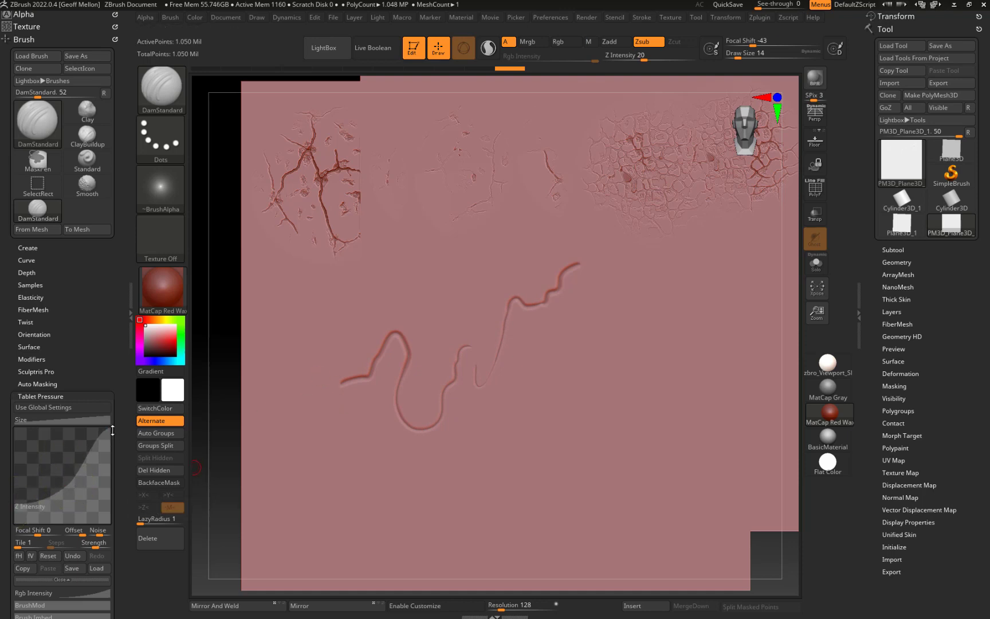
mouse_move(689, 297)
mouse_down()
mouse_move(673, 298)
mouse_move(628, 349)
mouse_move(597, 356)
mouse_move(590, 385)
mouse_move(546, 405)
mouse_up()
key(ctrl)
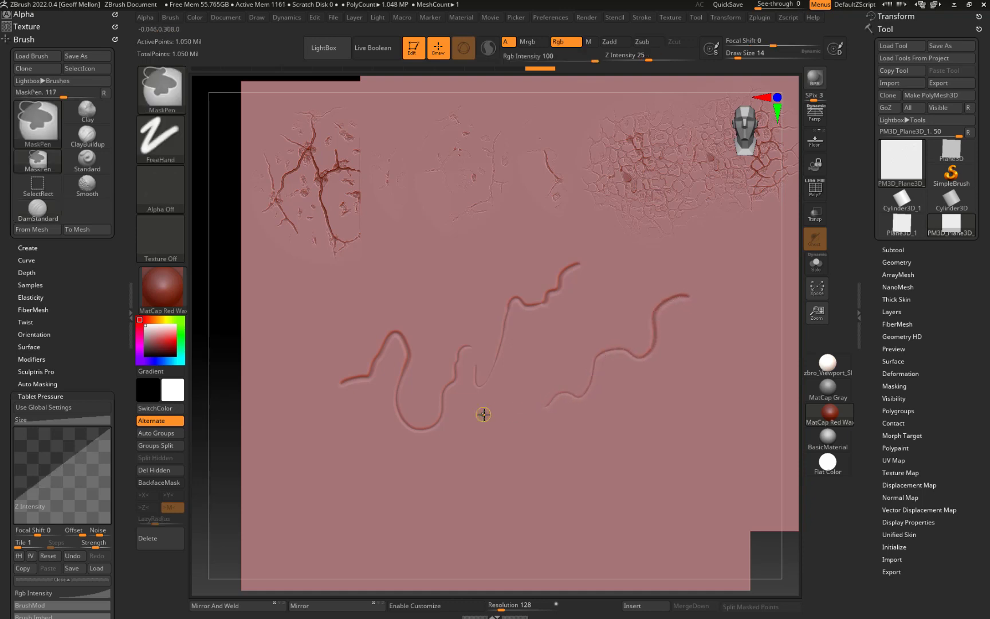
key(ctrl+z)
key(ctrl+z)
key(ctrl+z)
key(ctrl+z)
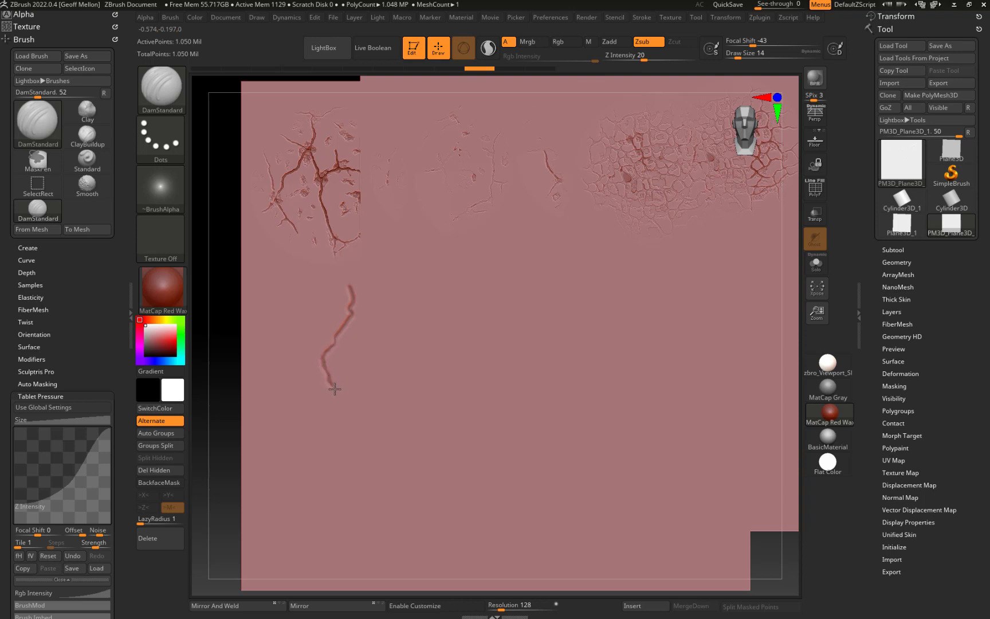
Try carving a jagged crack down the plane below the first crack stamp with DamStandard at Draw Size 14
drag(332, 407, 296, 492)
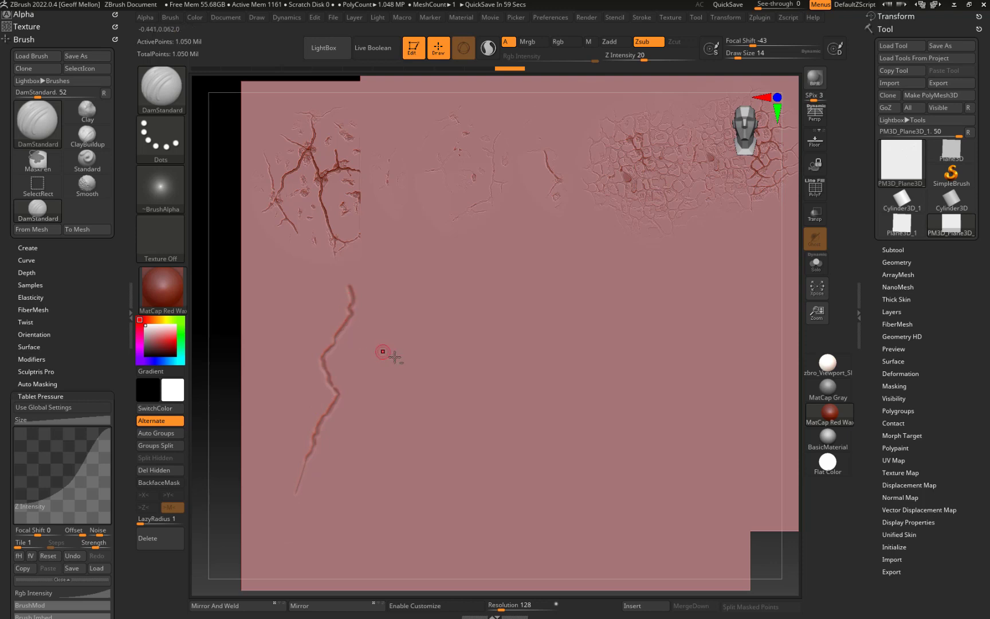
alt+drag(226, 330, 239, 363)
mouse_move(202, 303)
mouse_down()
mouse_move(242, 297)
mouse_move(230, 289)
mouse_move(270, 276)
mouse_up()
key(ctrl)
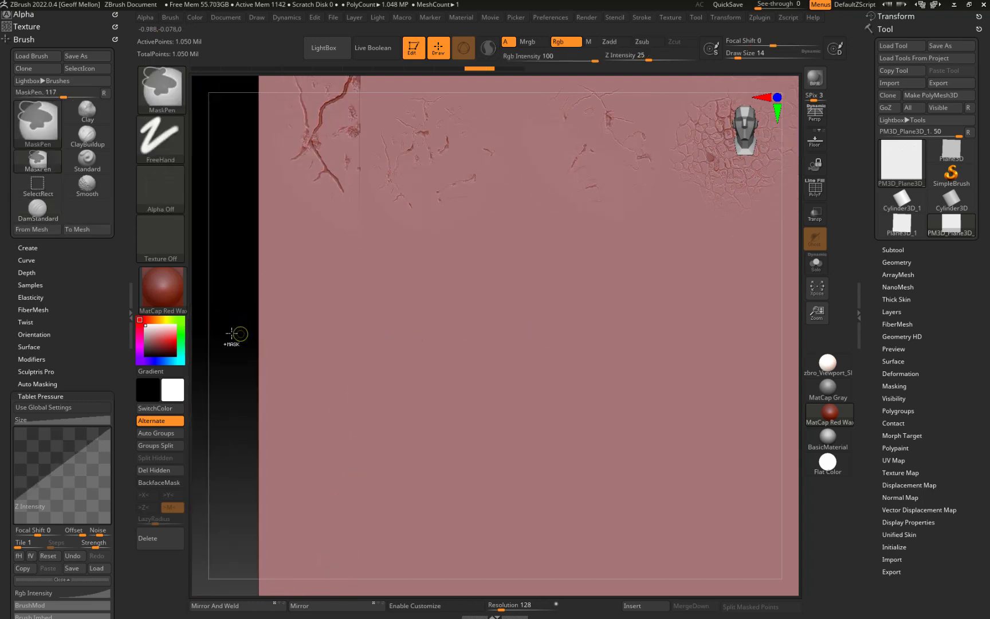
mouse_move(243, 321)
mouse_down()
mouse_move(258, 242)
mouse_move(240, 313)
mouse_up()
key(f)
key(ctrl)
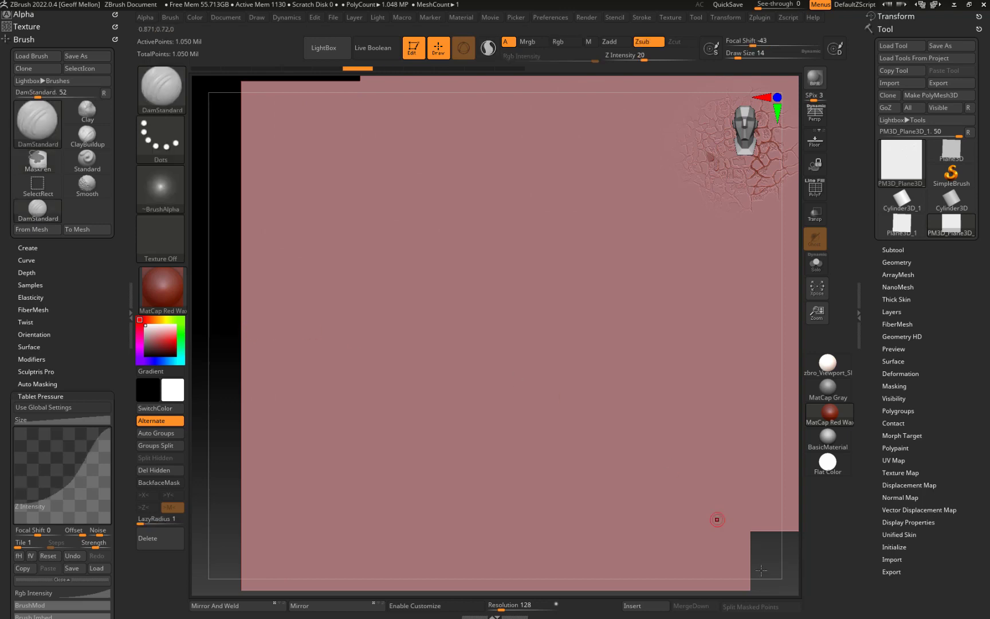
Step through the undo history with the whole plane in view and undo the freehand strokes, keeping the three crack stamps
alt+drag(768, 560, 690, 433)
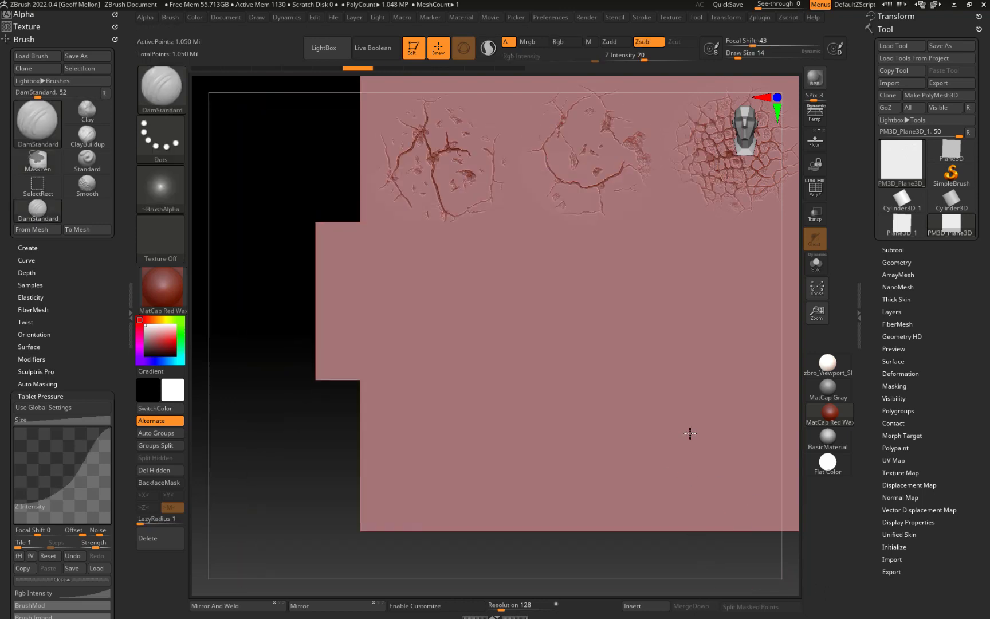
key(ctrl)
key(ctrl+n)
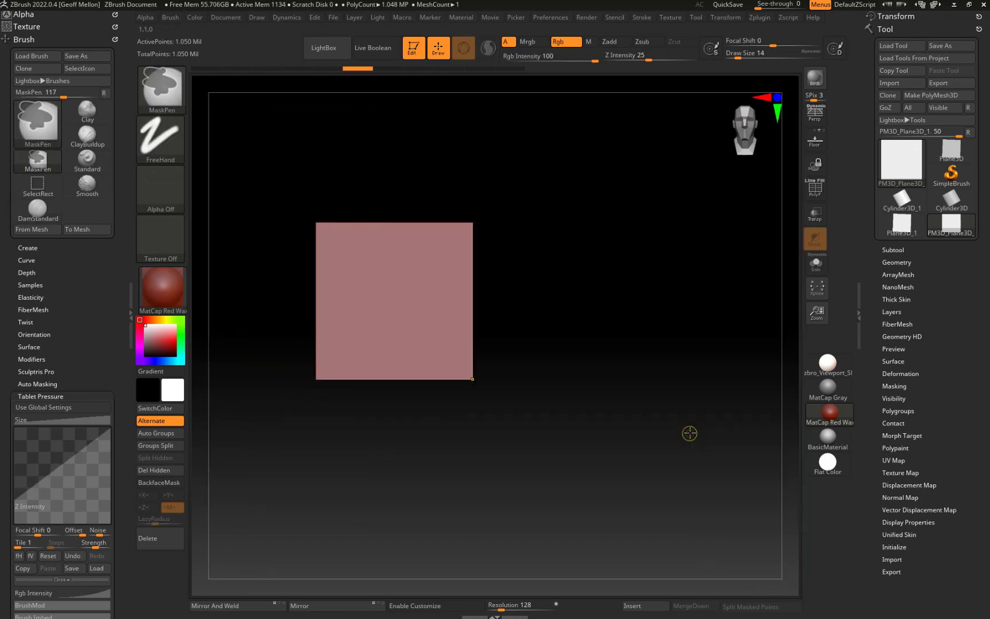
key(ctrl+shift)
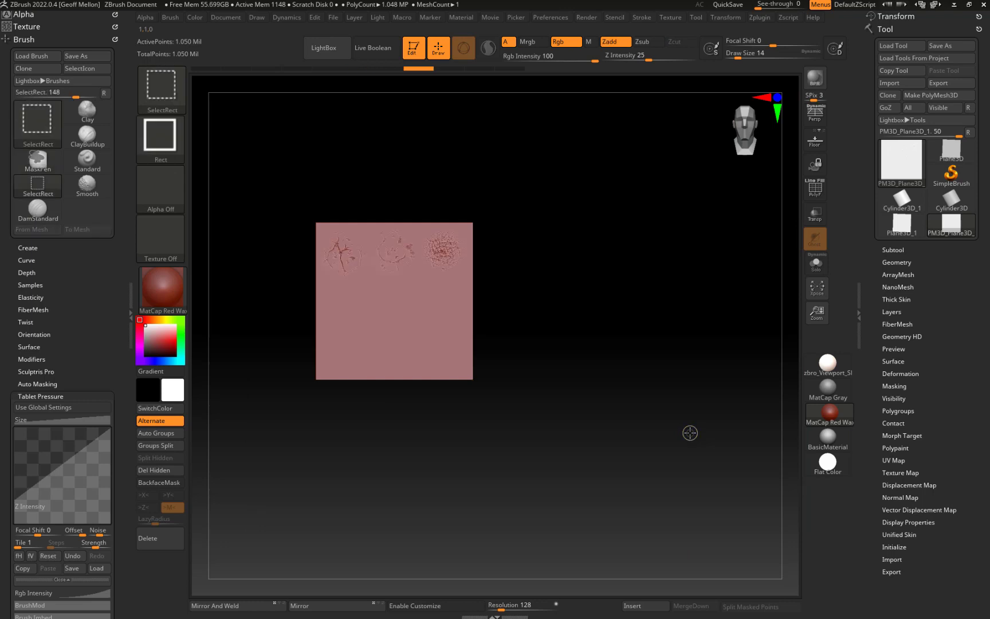
key(ctrl+shift+z)
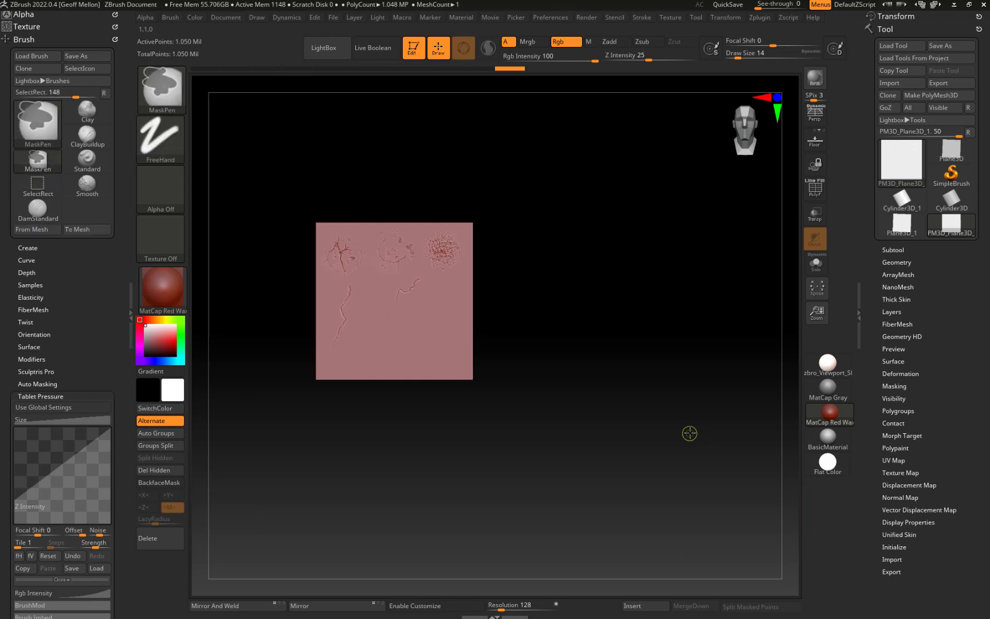
mouse_move(588, 296)
alt+mouse_down()
mouse_move(625, 457)
mouse_move(599, 409)
alt+mouse_up()
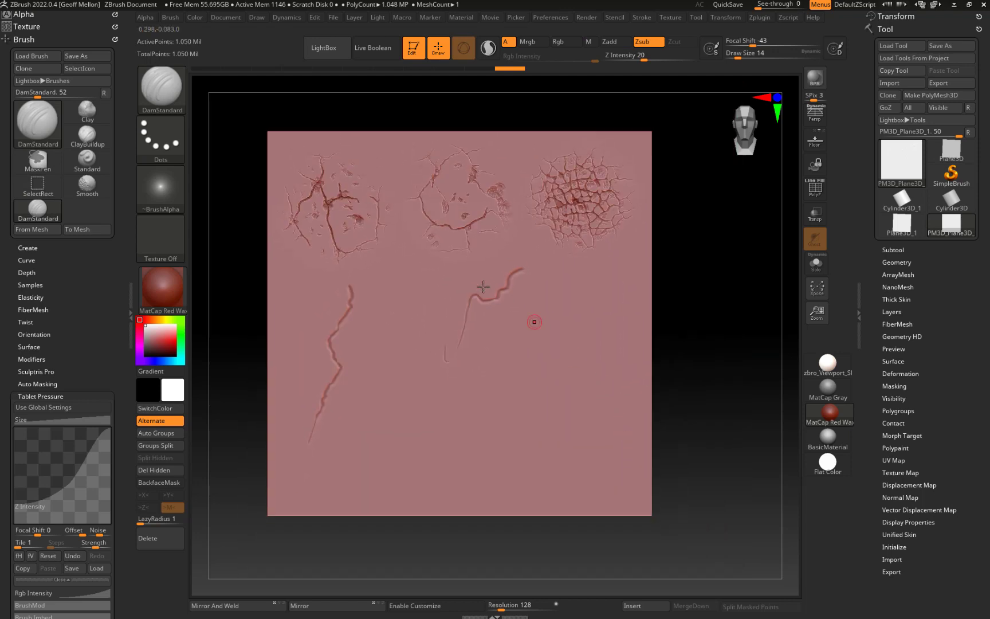
key(ctrl+z)
key(ctrl+z)
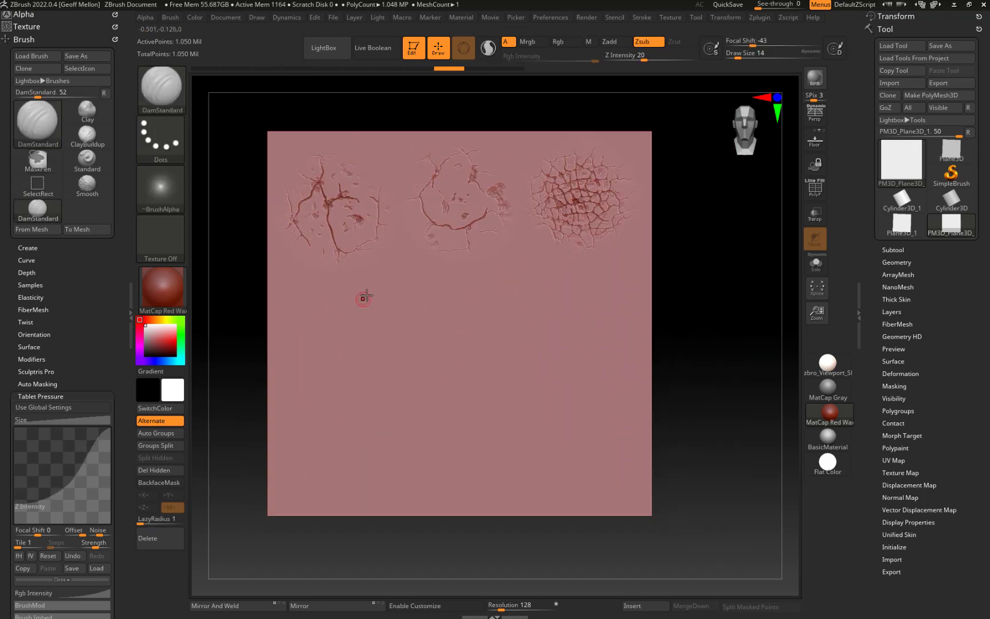
Set the DamStandard brush to Focal Shift -70 and Draw Size 18, undoing a short trial stroke below the first stamp
drag(758, 45, 740, 47)
alt+drag(737, 199, 744, 303)
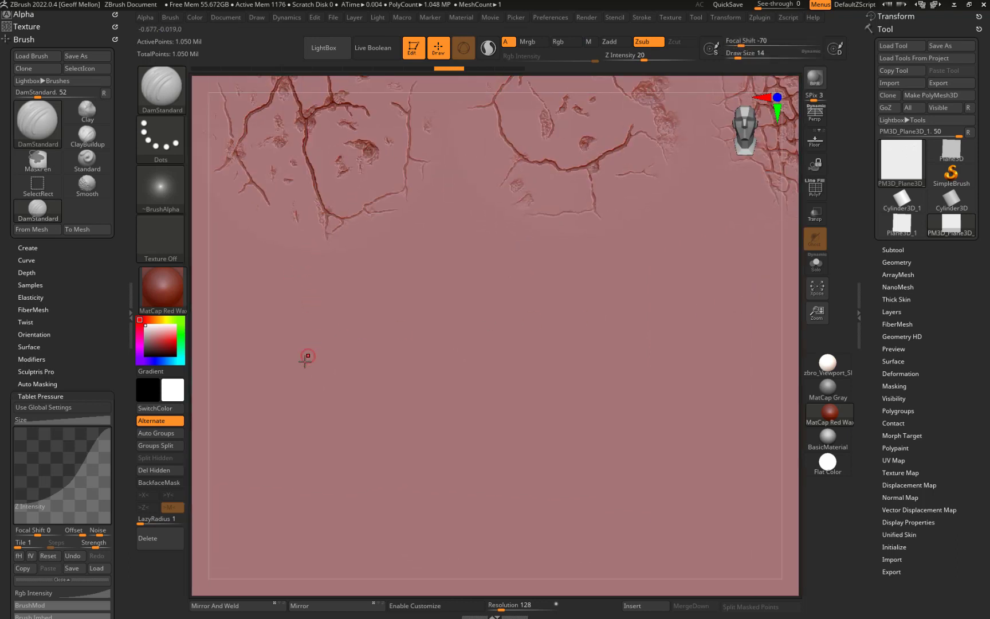
key([)
mouse_move(328, 306)
mouse_down()
mouse_move(322, 312)
mouse_move(335, 295)
mouse_up()
key(ctrl+z)
key(ctrl+z)
key(bracketright)
Carve a long zigzag crack below the first stamp at Draw Size 18 and refine its edges with Draw Size 8 and 10
mouse_move(334, 305)
mouse_down()
mouse_move(297, 357)
mouse_move(305, 393)
mouse_up()
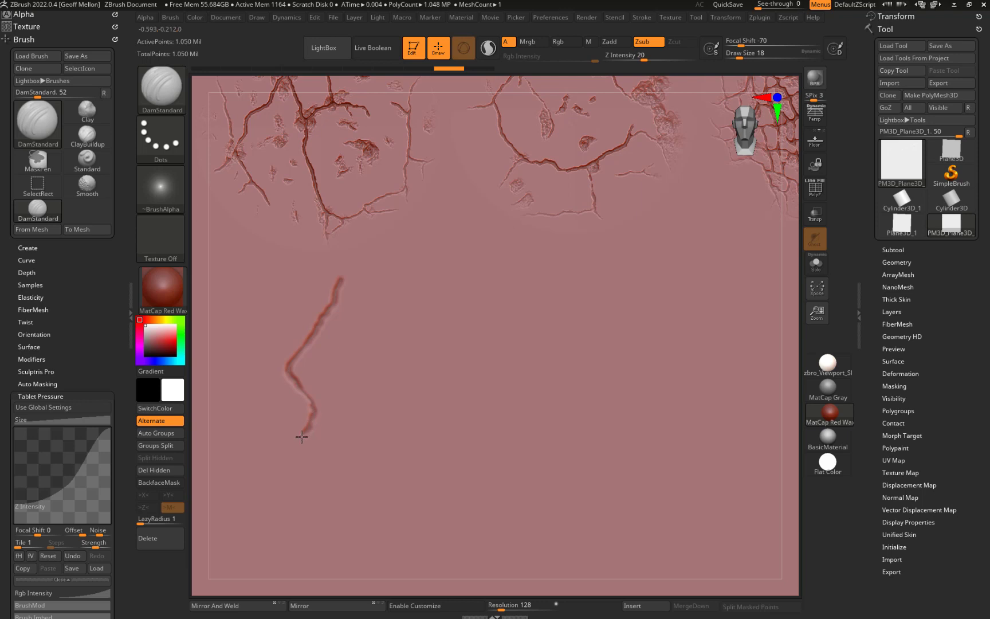
mouse_move(289, 464)
mouse_down()
mouse_move(288, 482)
mouse_move(315, 502)
mouse_move(345, 563)
mouse_up()
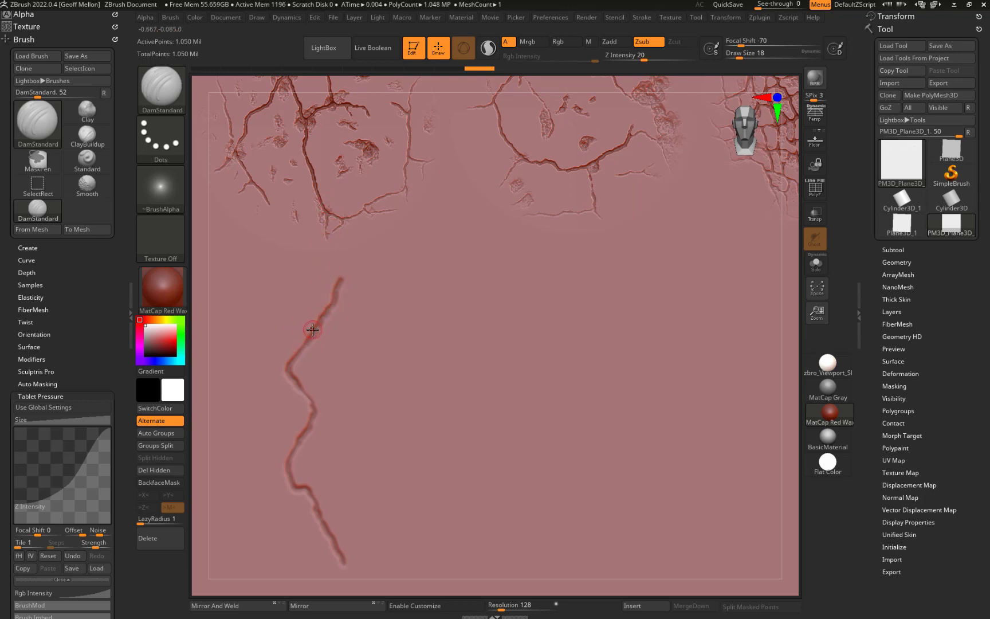
key(bracketleft)
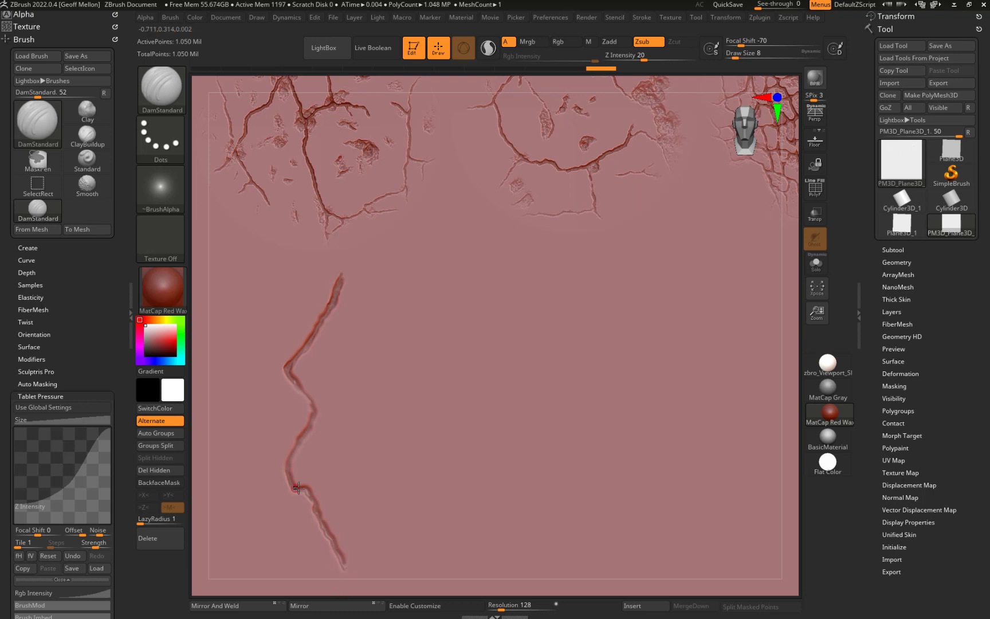
key(bracketright)
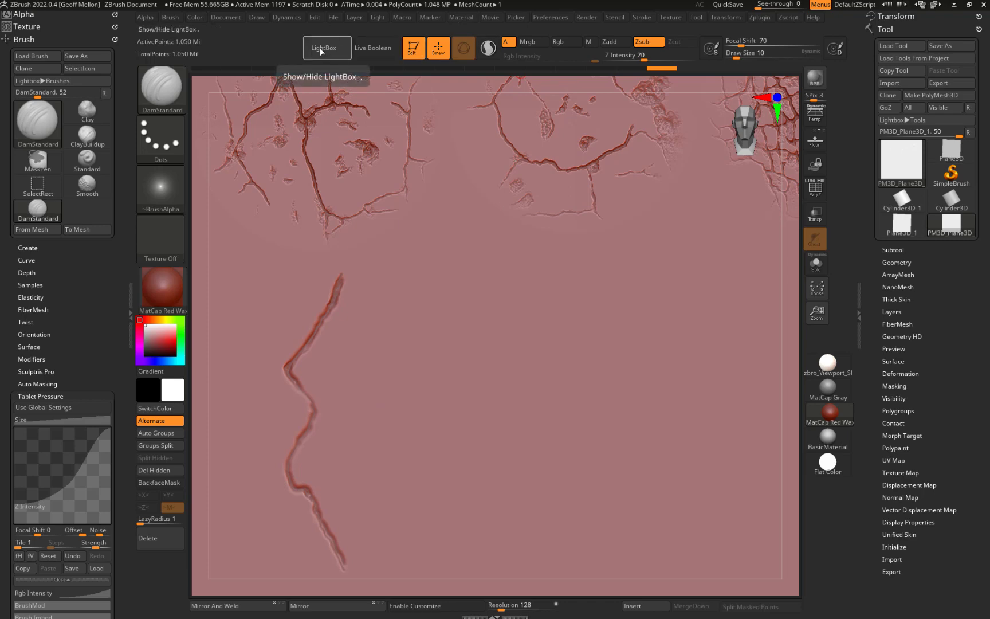
Switch to the ClayTubes brush, set Z Intensity to 14, and roughen the edges of the zigzag crack
click(153, 86)
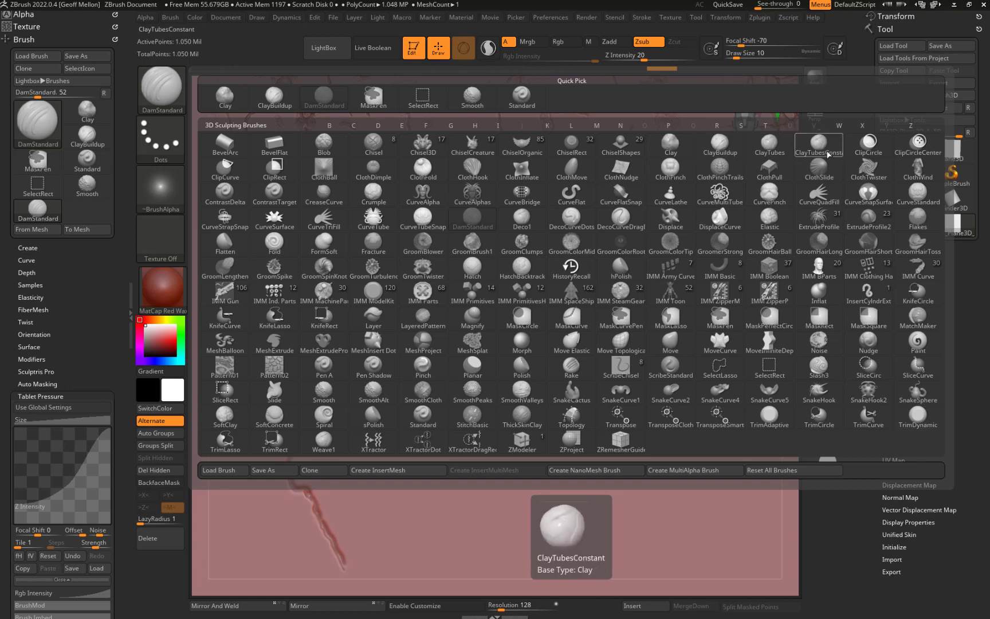
click(761, 150)
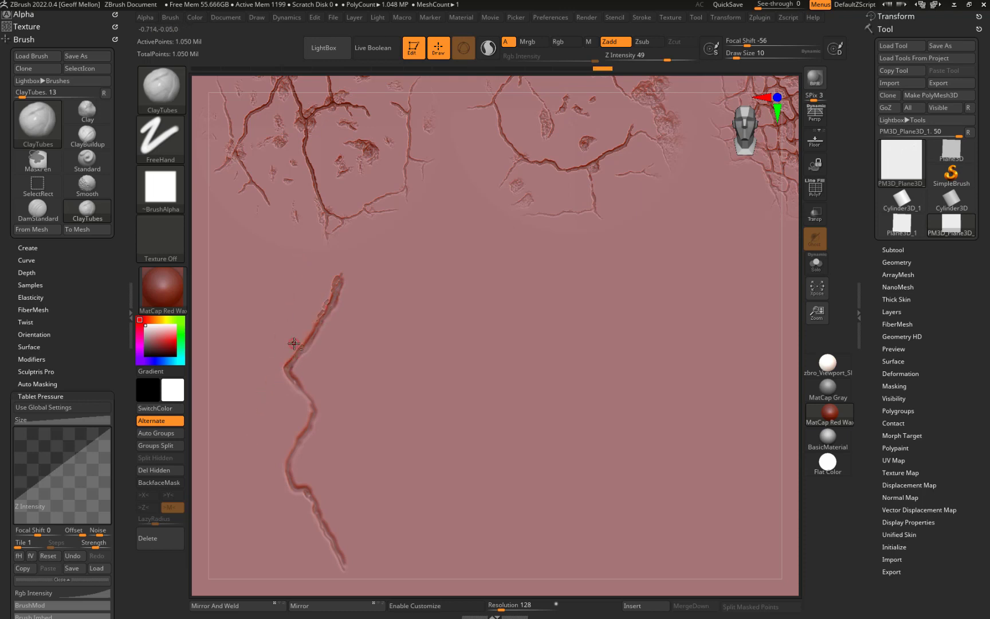
key(ctrl)
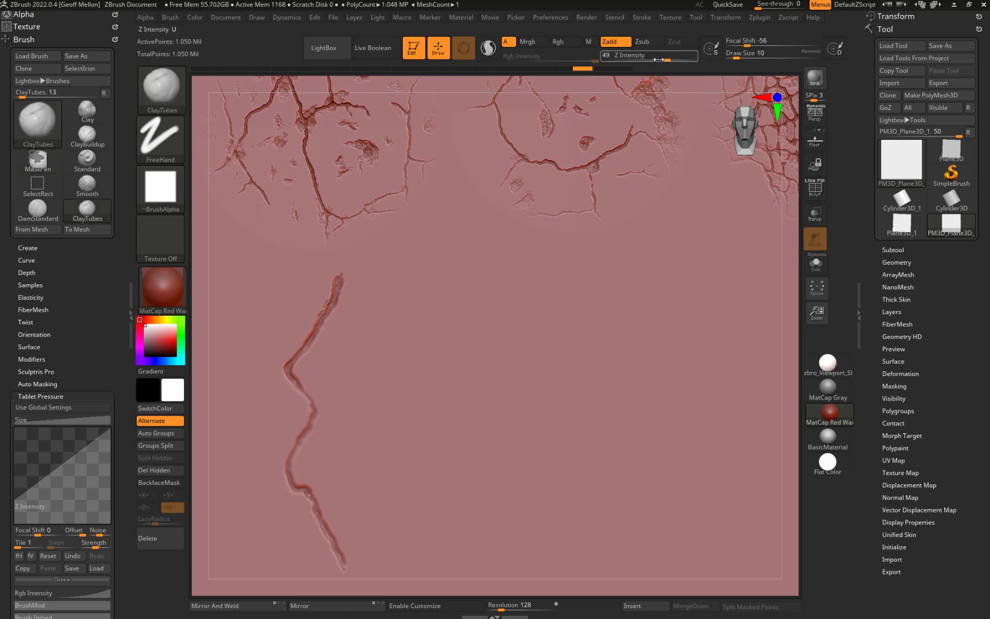
drag(642, 58, 637, 57)
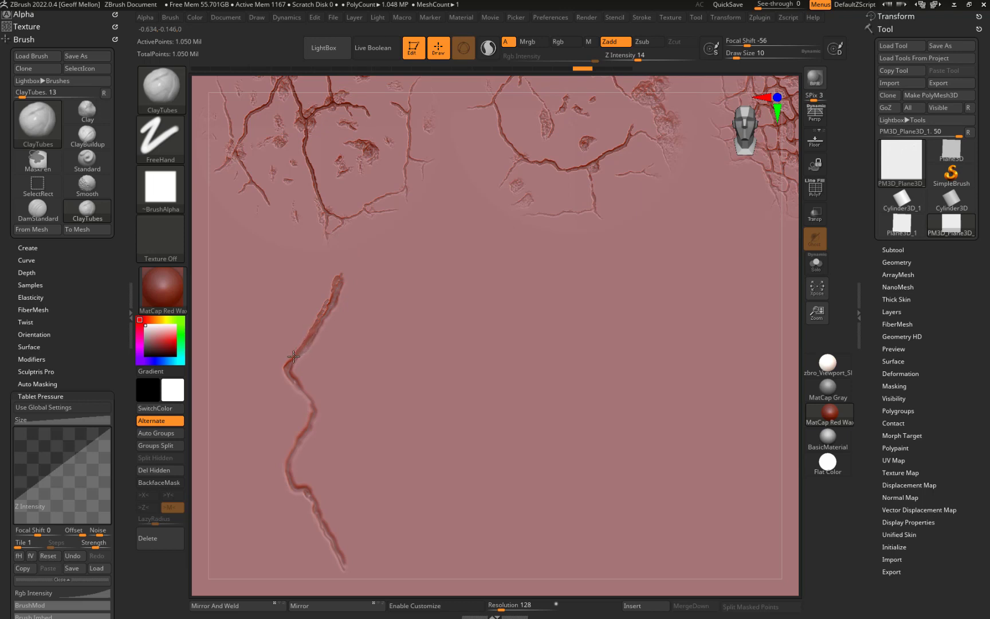
mouse_move(293, 356)
mouse_down()
mouse_move(333, 308)
mouse_move(338, 279)
mouse_up()
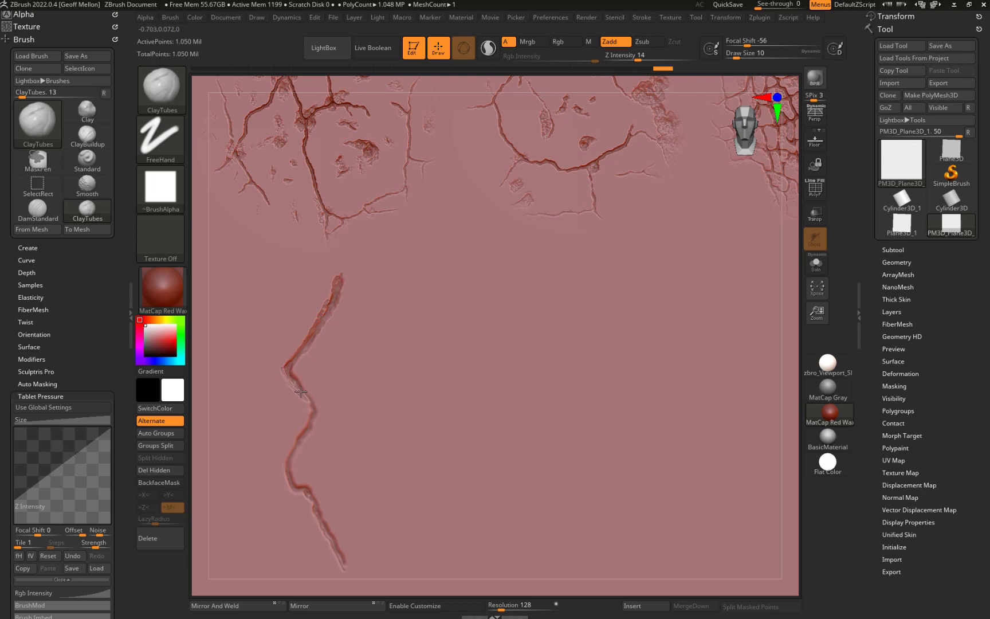
mouse_move(306, 402)
mouse_down()
mouse_move(312, 426)
mouse_move(293, 460)
mouse_move(295, 511)
mouse_up()
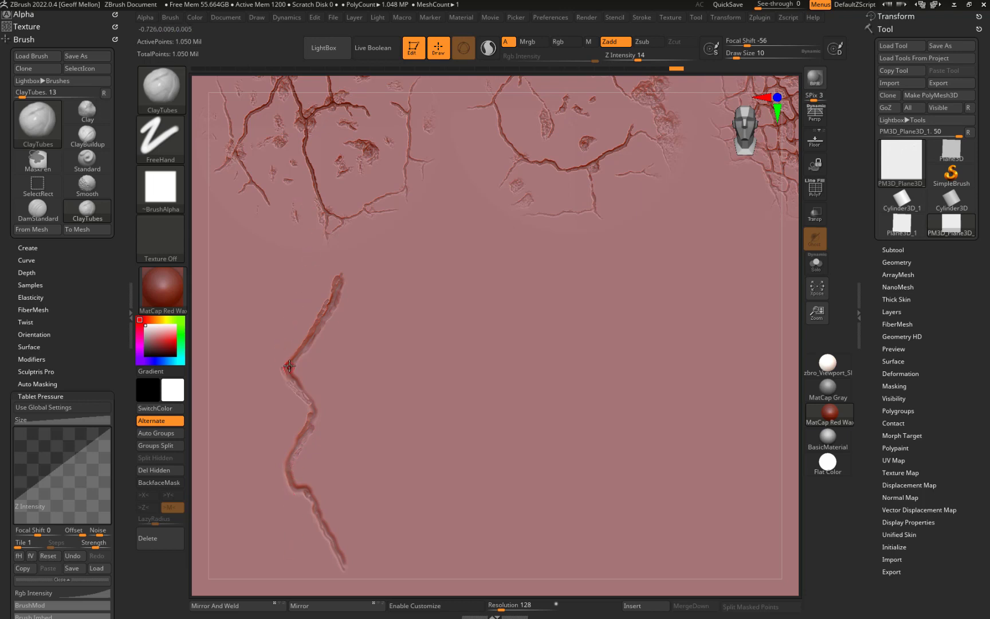
Apply BasicMaterial to the plane and deepen the zigzag crack's upper bend with the DamStandard brush
click(828, 438)
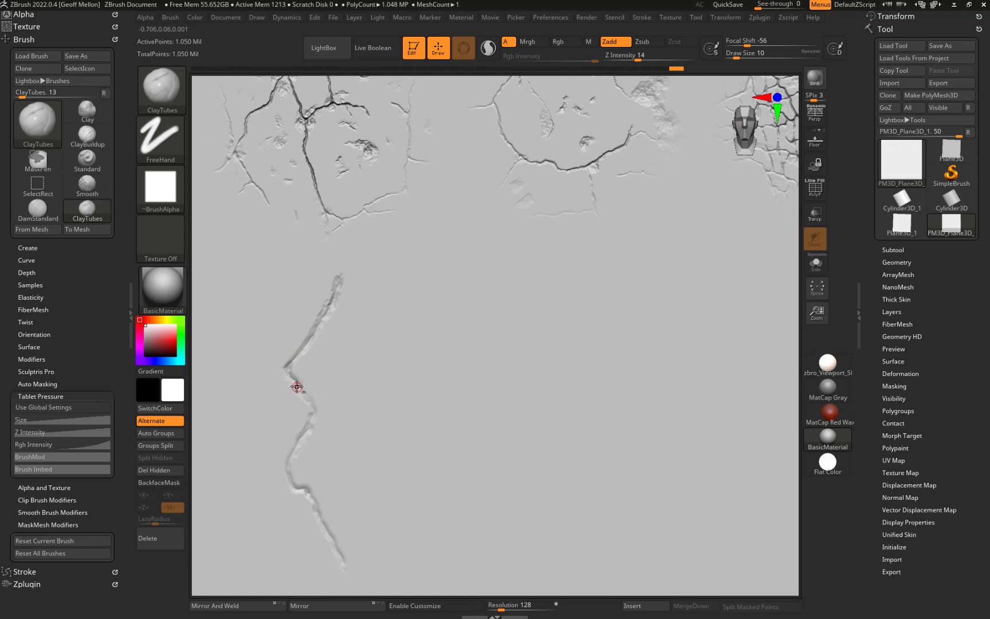
key(b)
key(d)
key(s)
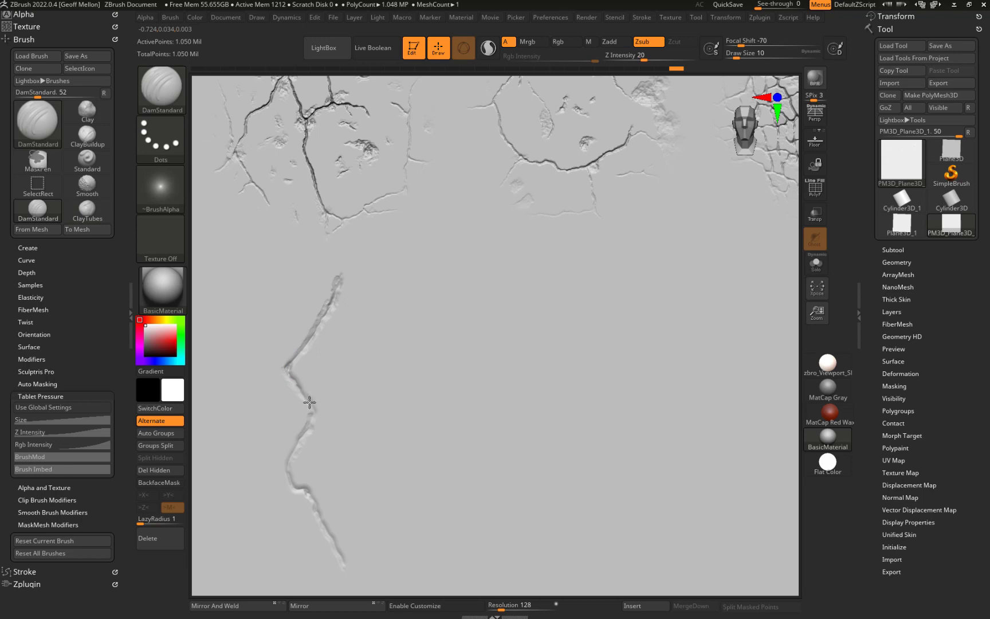
drag(291, 379, 285, 369)
Return to the ClayTubes brush, set it to Zsub, and cut into the zigzag crack's upper bend and lower section
click(165, 96)
click(164, 87)
click(87, 209)
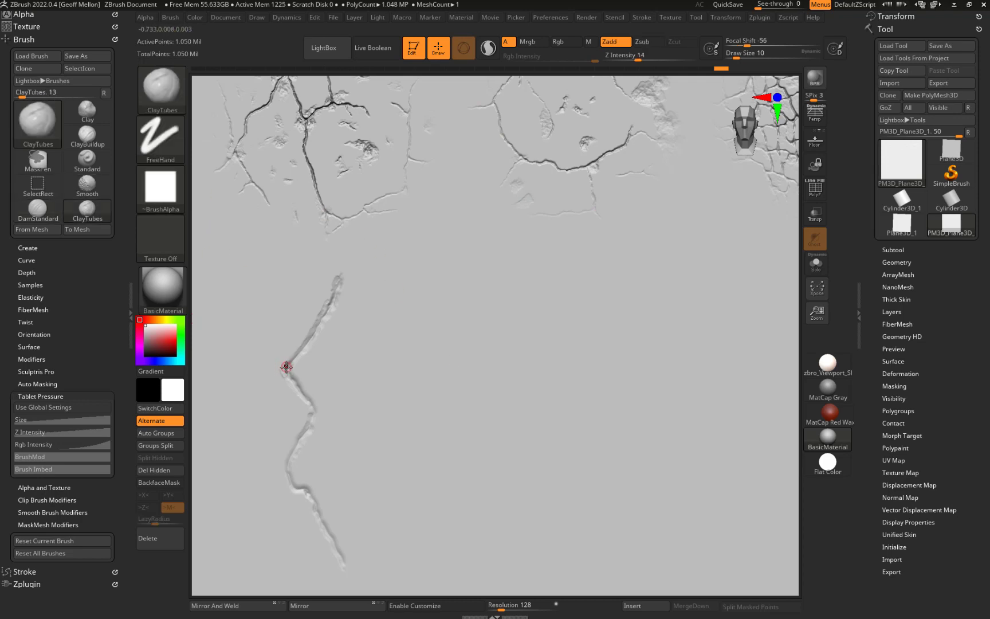
key(ctrl)
click(642, 41)
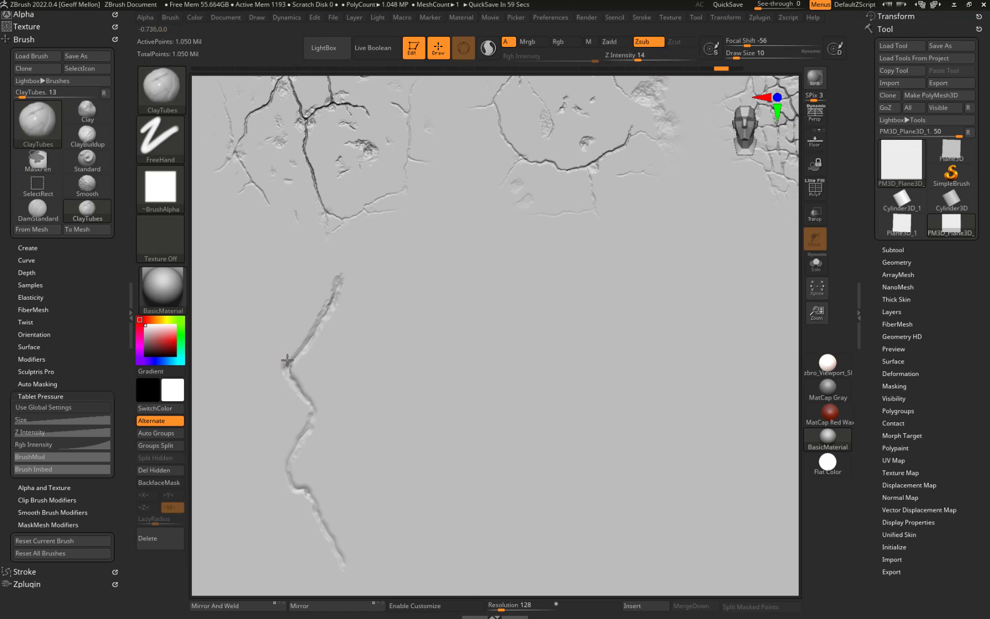
drag(292, 352, 284, 366)
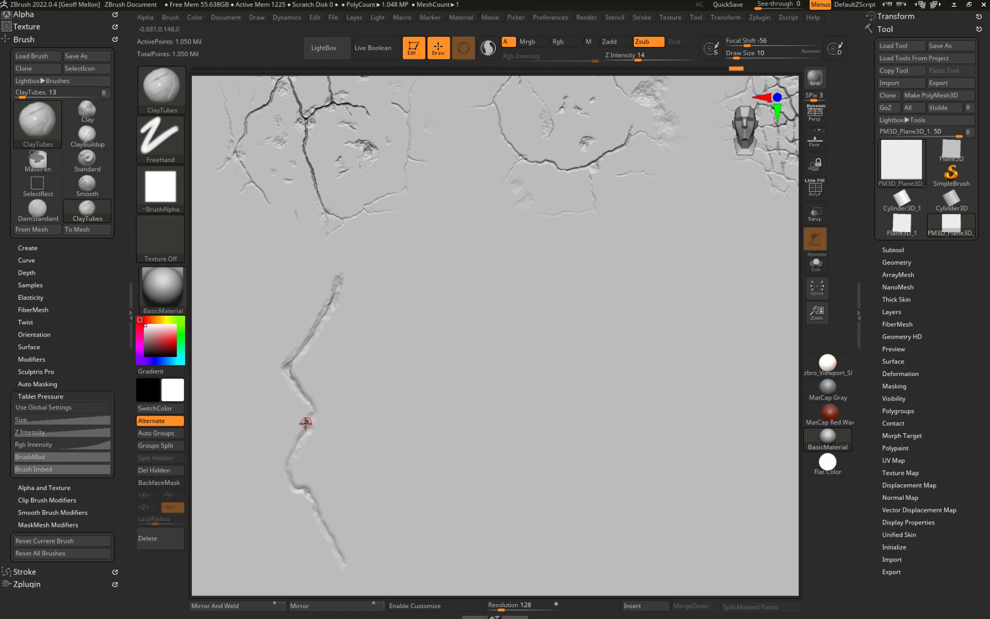
drag(290, 479, 344, 566)
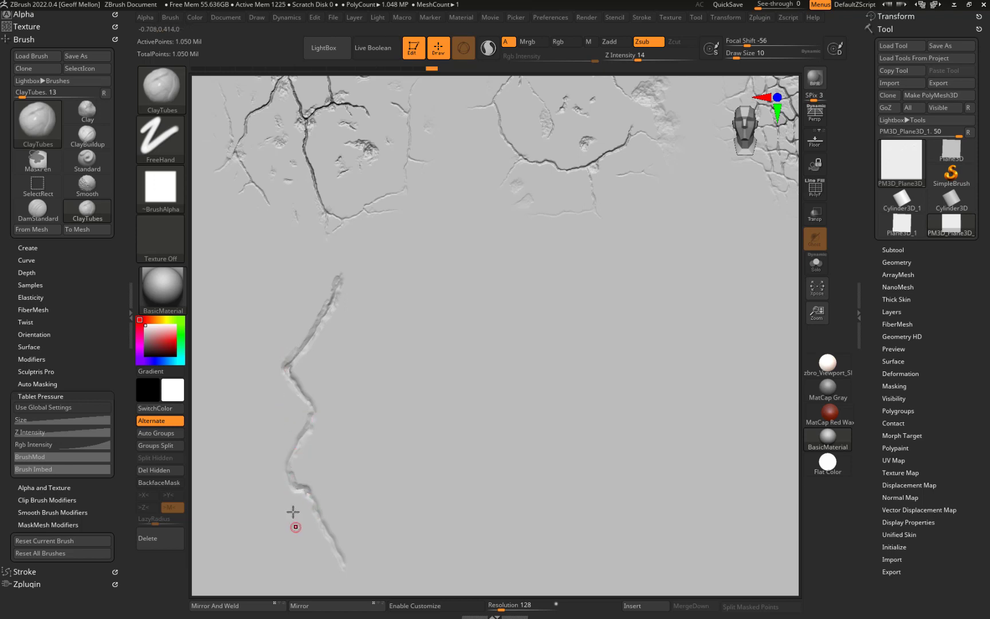
Cut further into the zigzag crack's two left-hand bends and its lower end with the ClayTubes brush
drag(292, 485, 290, 482)
drag(293, 448, 291, 460)
drag(285, 344, 285, 371)
key(space)
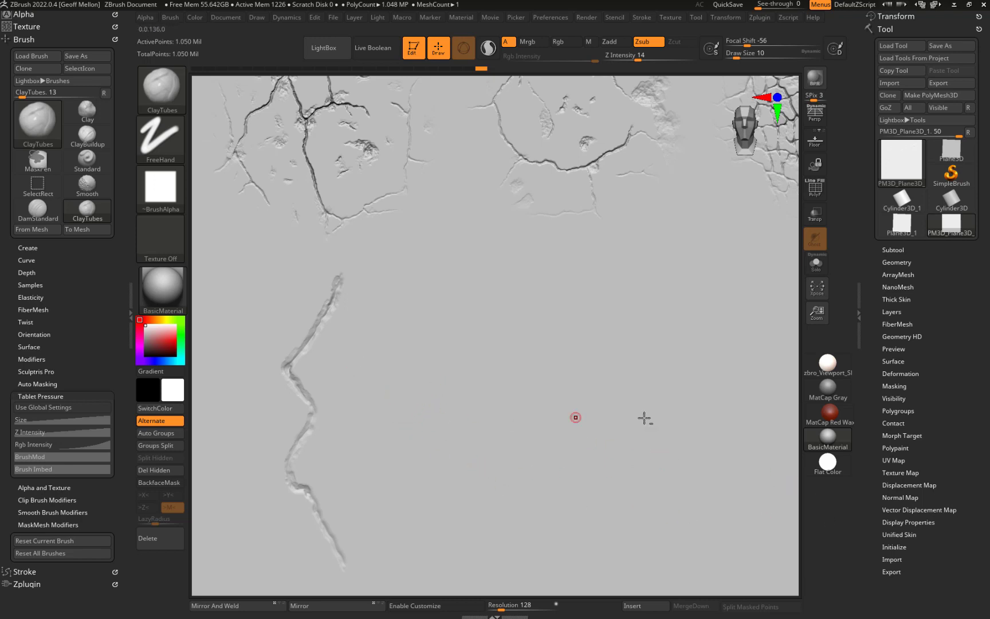
alt+right_drag(755, 462, 791, 361)
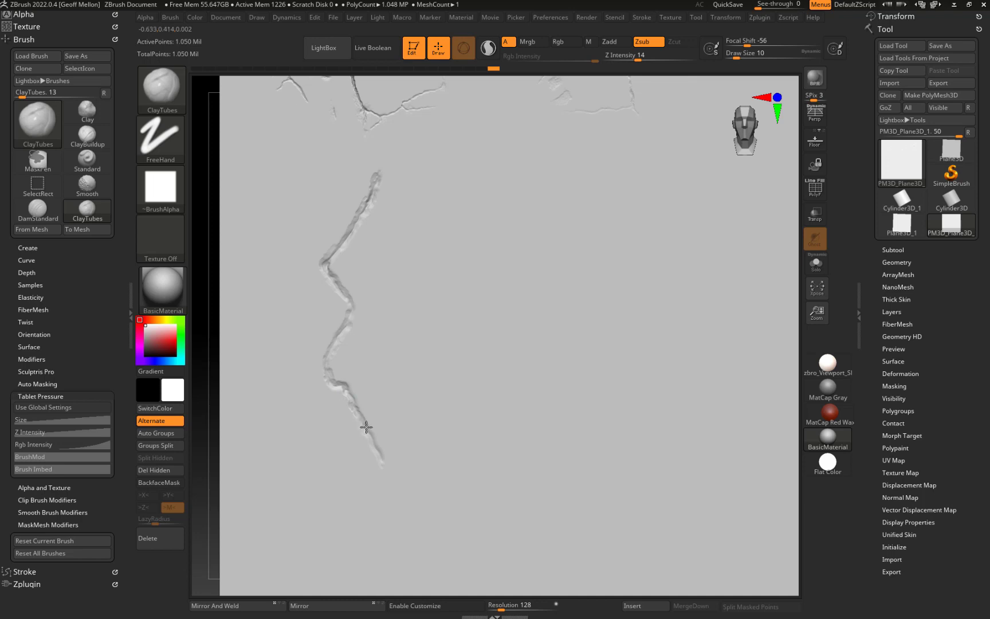
drag(368, 434, 381, 466)
Switch to the Standard brush, give it Alpha 01, and reduce the Draw Size to 3
key(b)
key(s)
key(t)
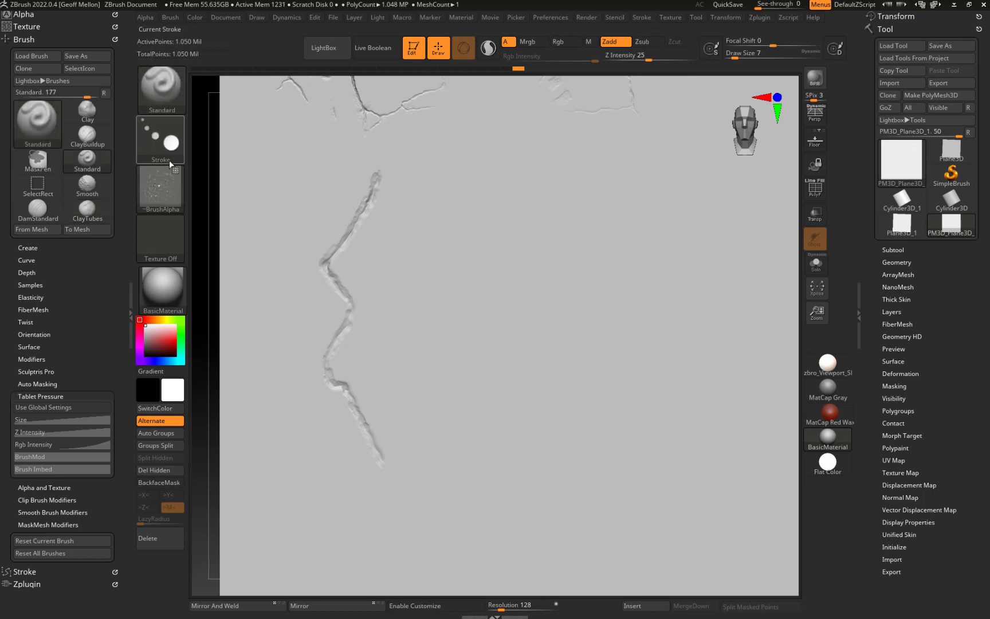
click(165, 192)
click(225, 227)
click(173, 190)
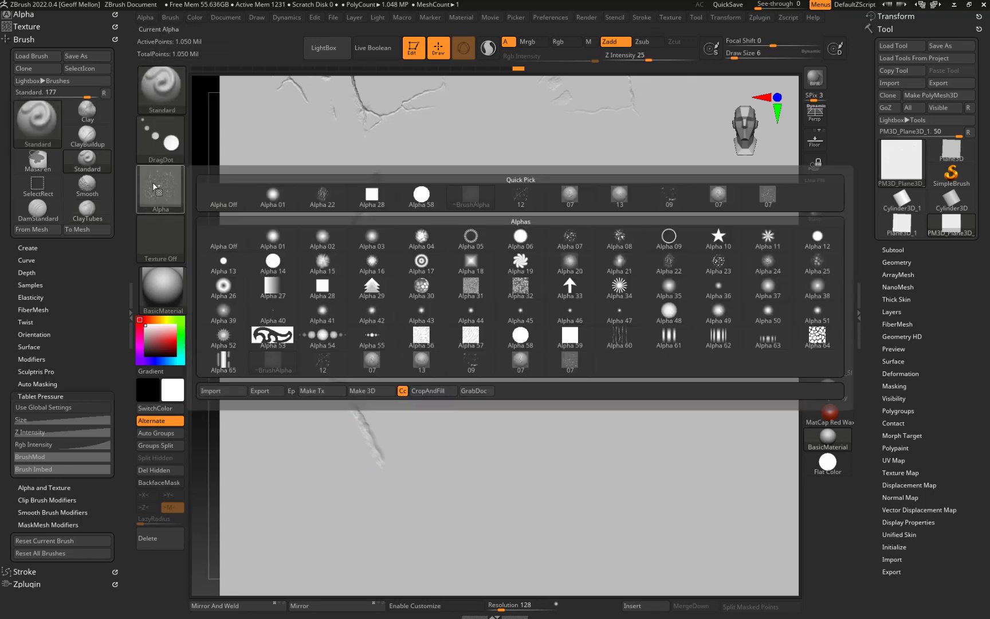
click(269, 199)
key(bracketleft)
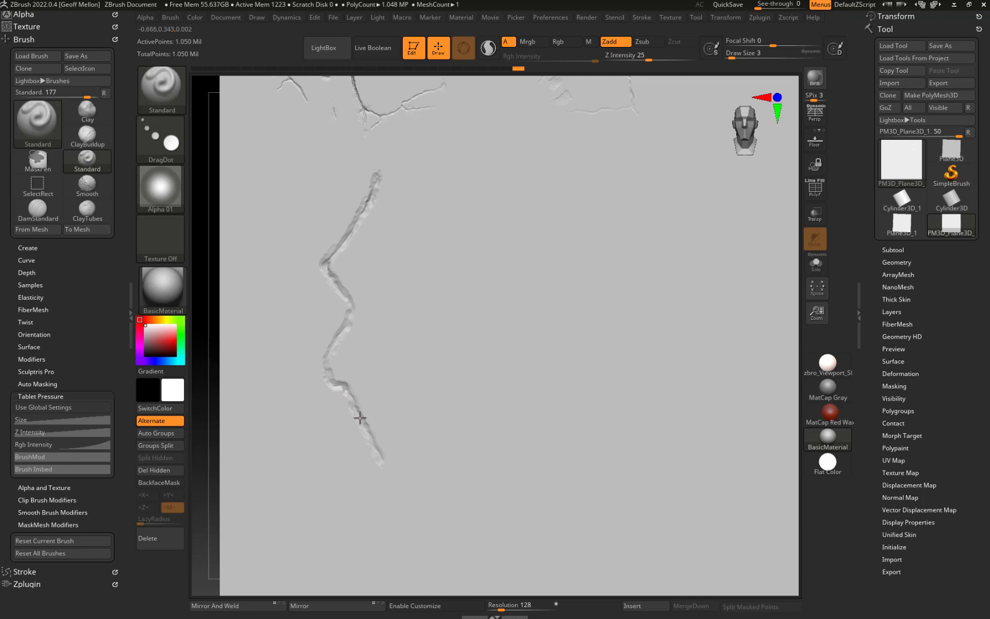
Try DragDot dabs along the zigzag crack's lower section, increasing the Draw Size to 5
drag(364, 426, 355, 412)
key(bracketright)
drag(341, 384, 349, 382)
mouse_move(355, 413)
mouse_down()
mouse_move(352, 406)
mouse_move(361, 421)
mouse_up()
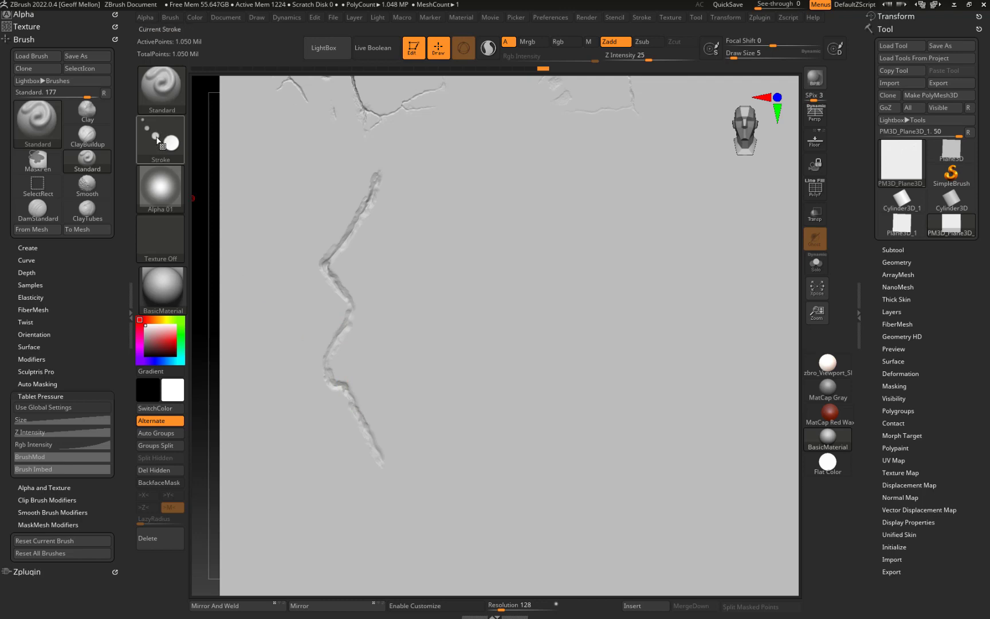
Set the Standard brush's stroke to Dots, detail the crack's lower end and upper bend, and undo the last stroke
click(160, 137)
click(223, 148)
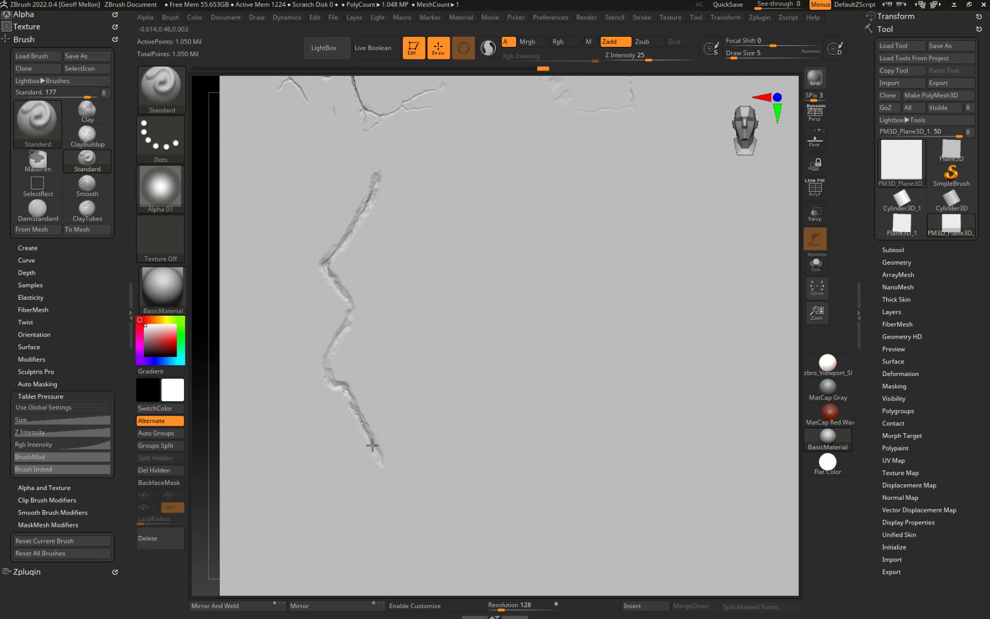
drag(379, 456, 380, 461)
drag(325, 265, 323, 261)
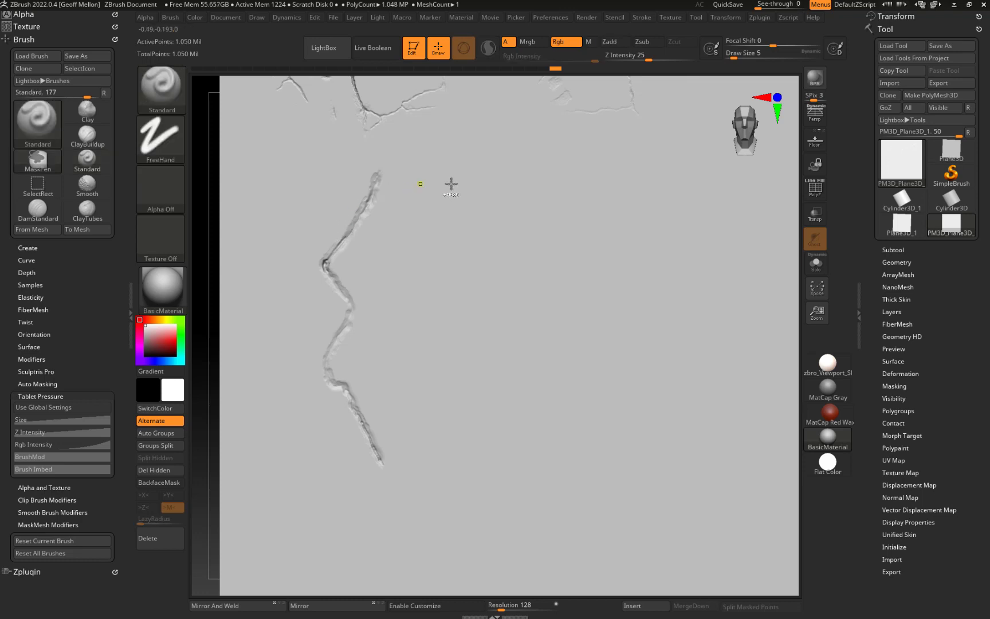
key(ctrl+z)
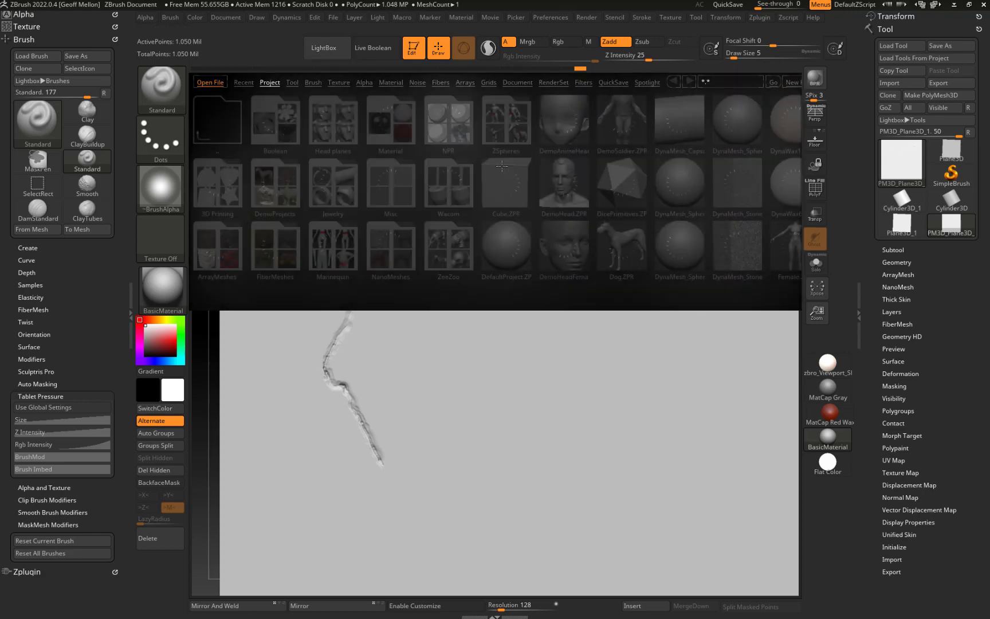
Load the TrimDynamicB brush from the Trim folder of the LightBox brush library
click(313, 83)
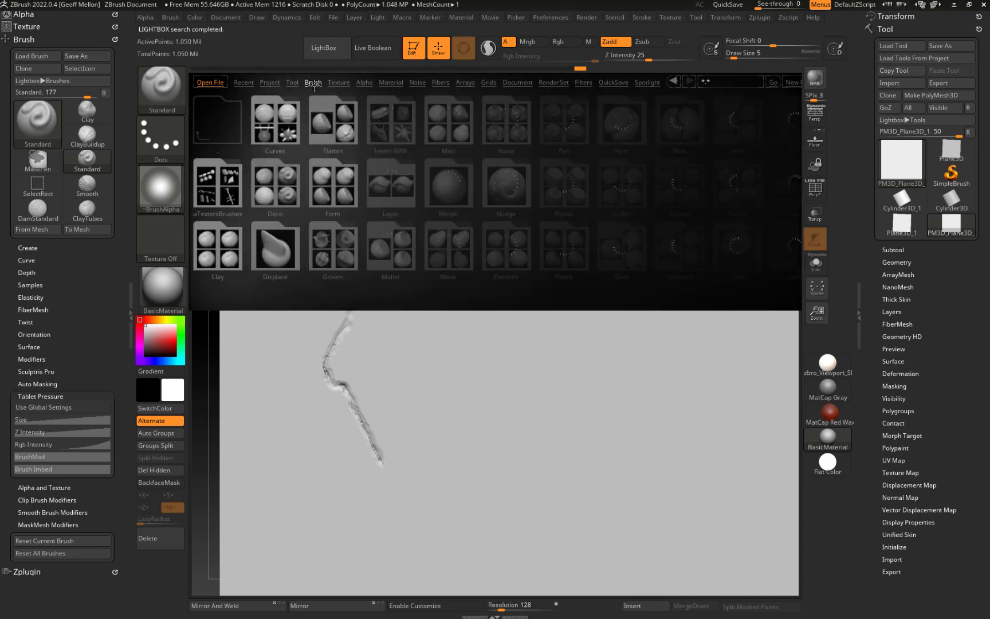
drag(678, 198, 595, 184)
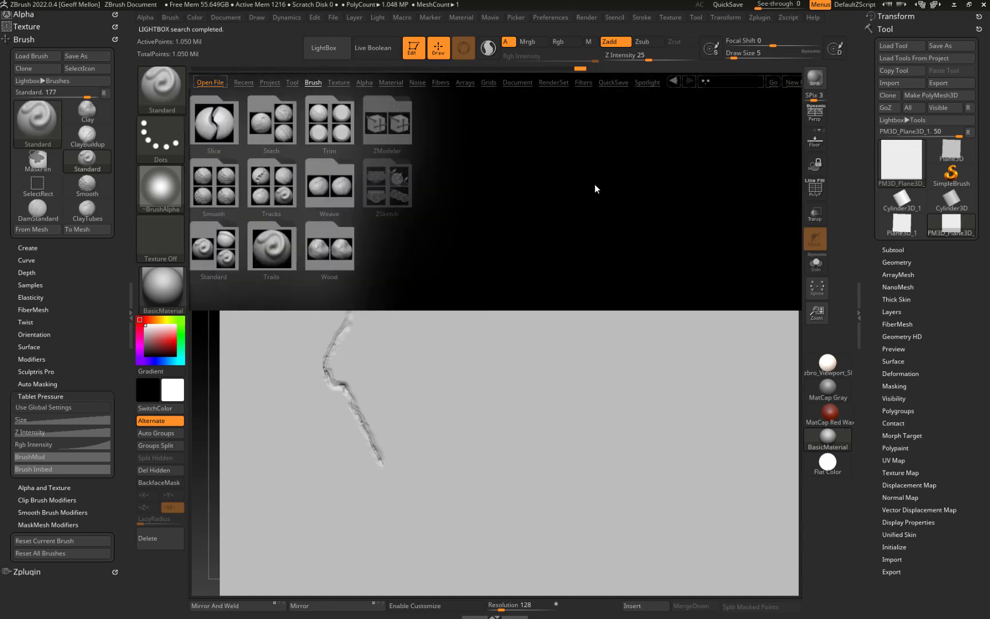
mouse_move(681, 188)
mouse_down()
mouse_move(761, 195)
mouse_move(683, 206)
mouse_move(692, 149)
mouse_up()
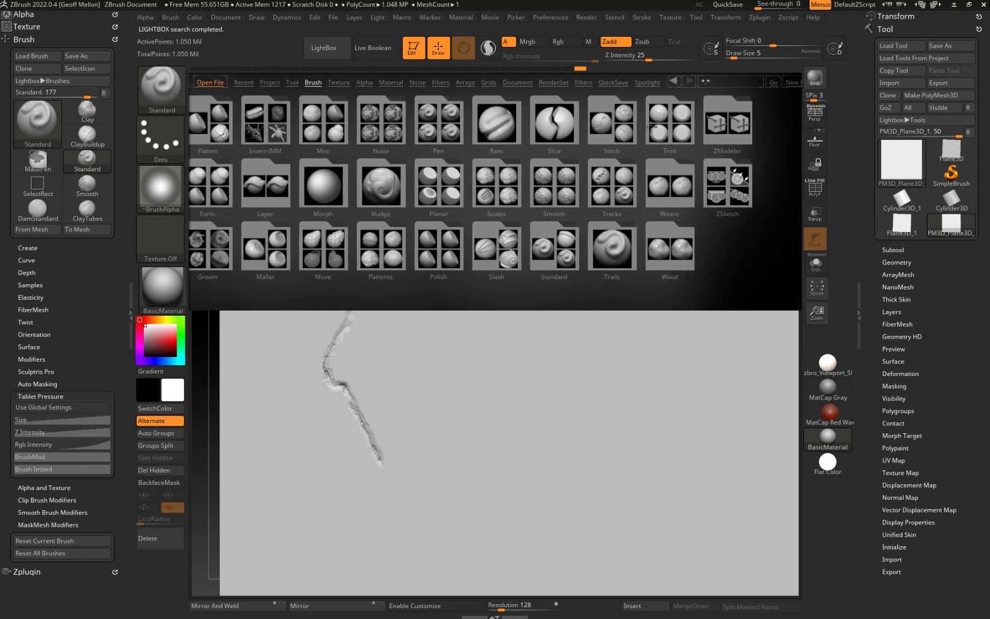
click(650, 127)
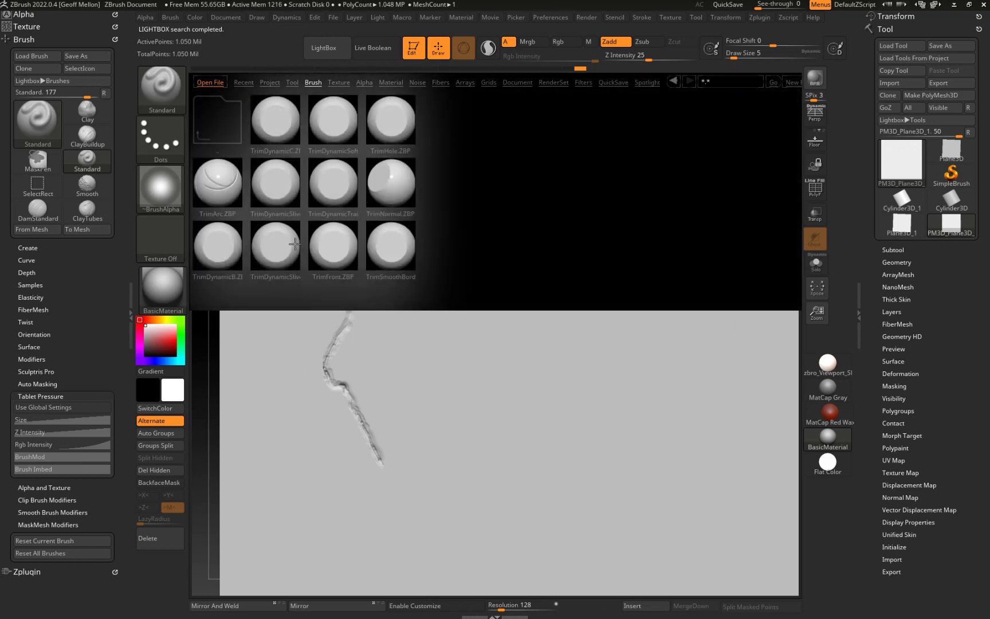
double_click(218, 248)
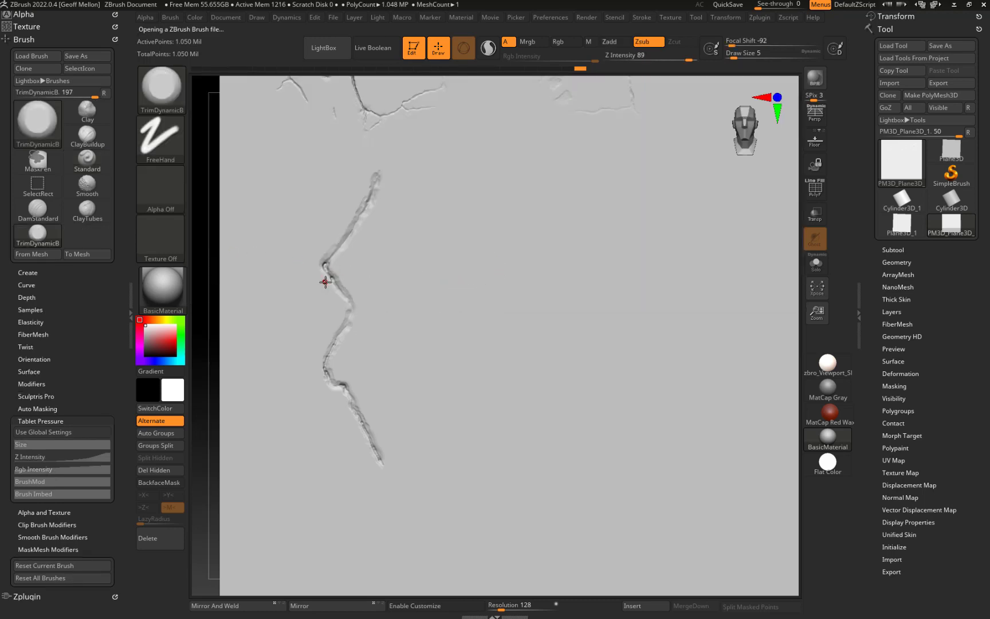
Trim the zigzag crack's edges with TrimDynamicB at Draw Size 22 and undo the last strokes on its upper section
key(bracketright)
key(bracketright)
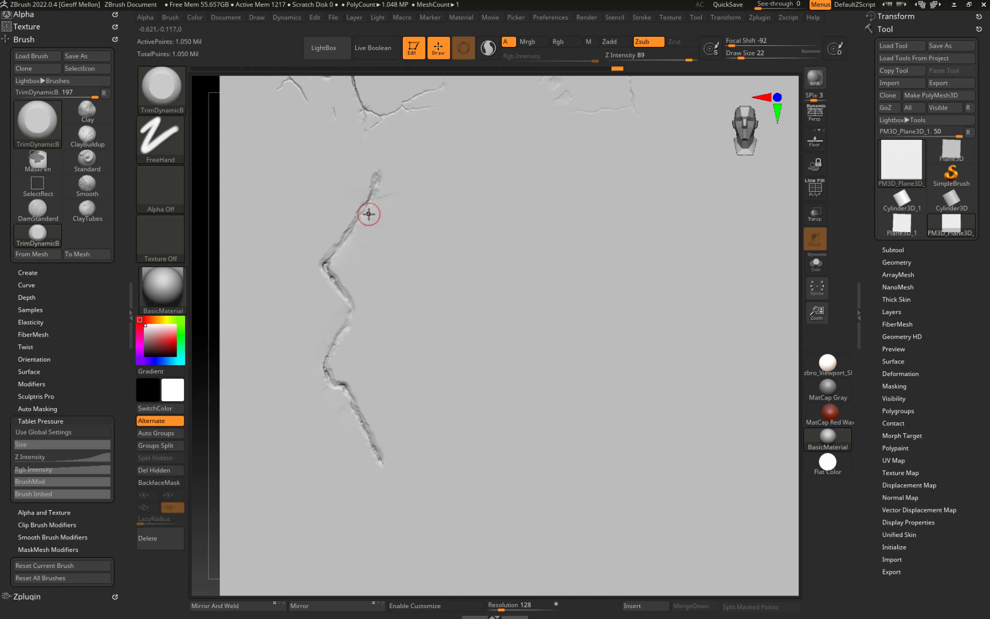
key(ctrl+z)
key(ctrl+z)
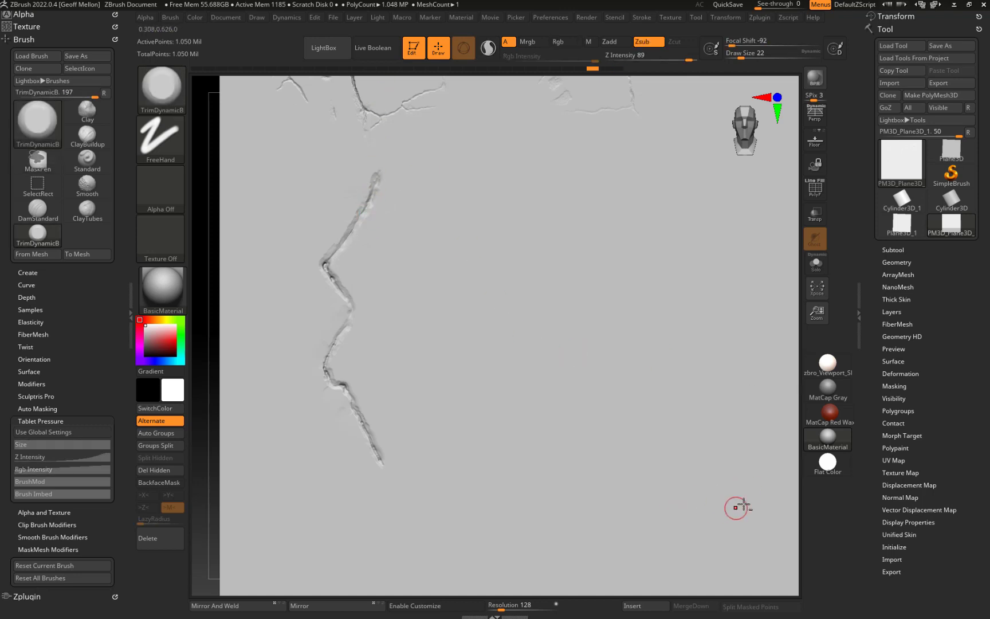
Deepen the zigzag crack's upper bend with the DamStandard brush at Draw Size 9 and smooth it lightly
ctrl+right_drag(746, 499, 731, 321)
alt+right_drag(665, 237, 531, 289)
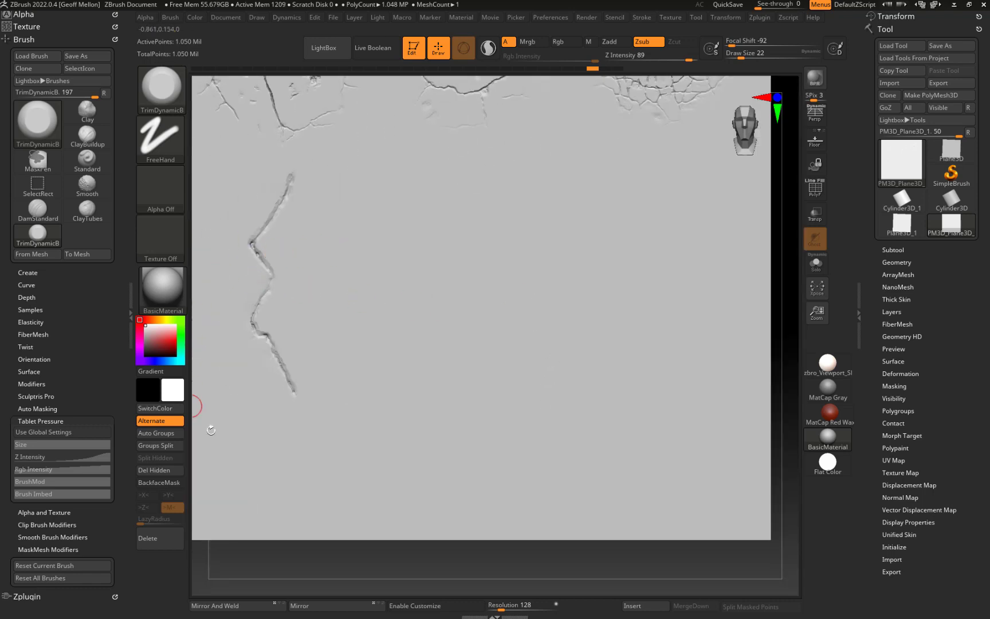
drag(279, 557, 284, 235)
mouse_move(204, 153)
alt+mouse_down()
mouse_move(593, 309)
mouse_move(522, 359)
alt+mouse_up()
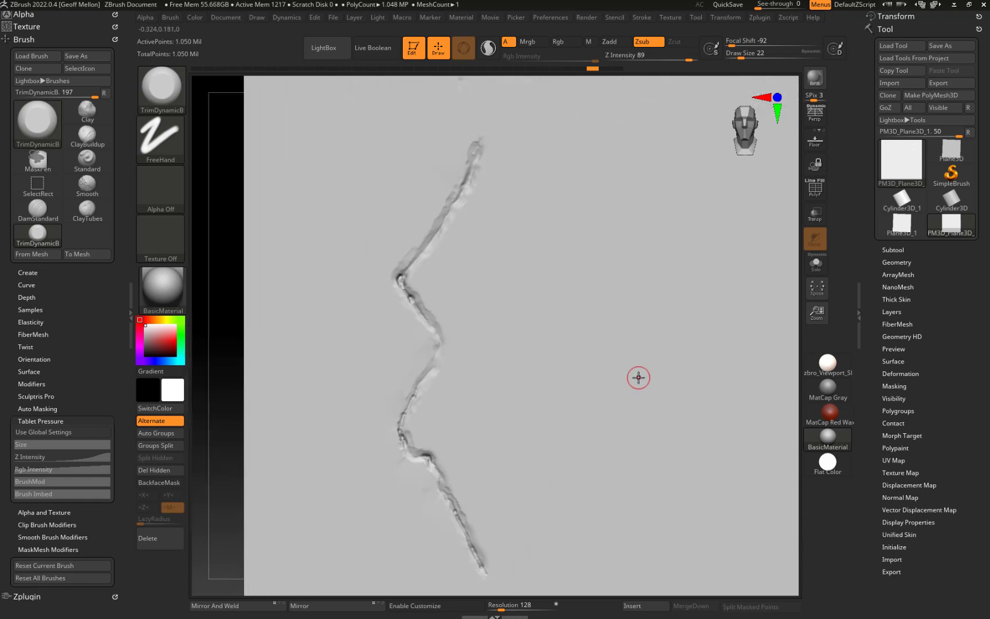
key(b)
key(d)
key(s)
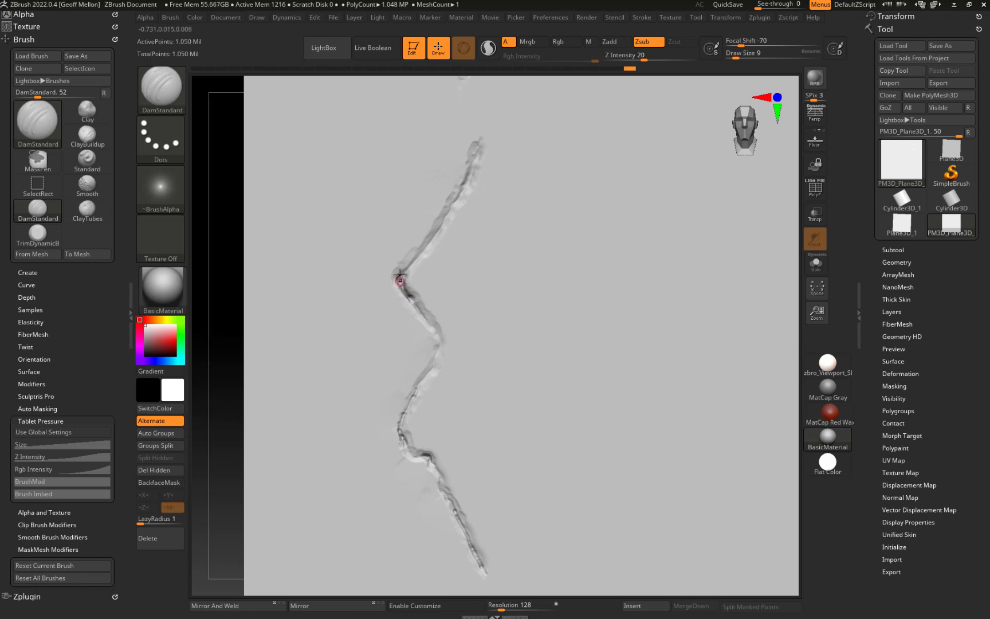
key(shift)
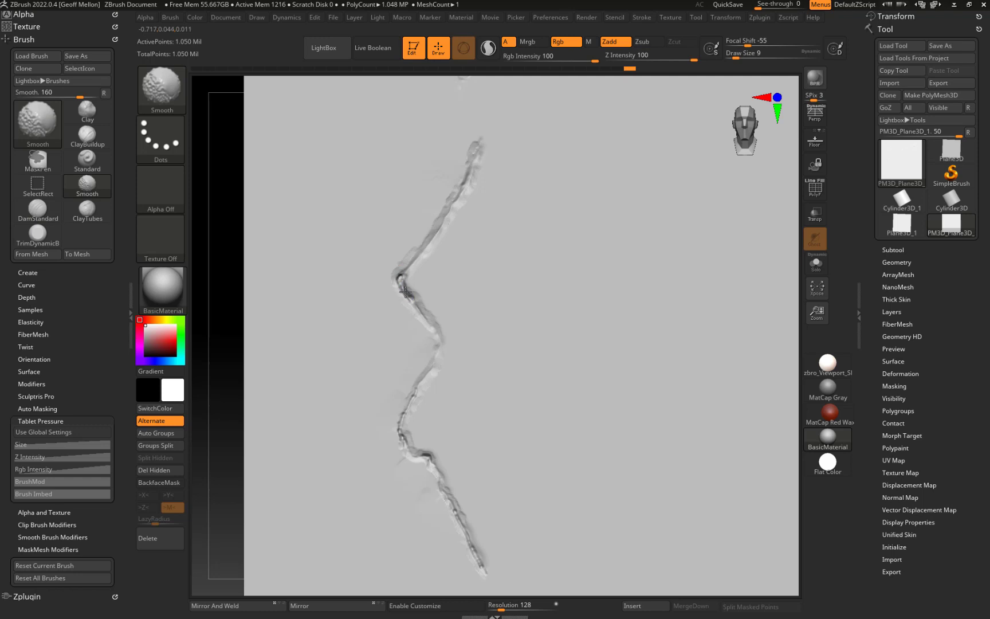
shift+drag(405, 292, 401, 281)
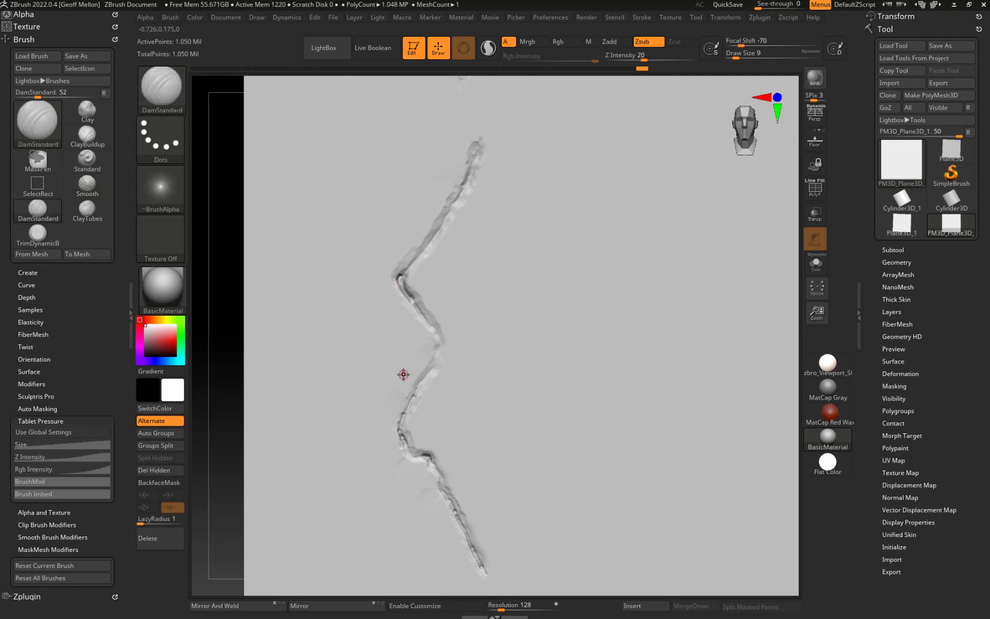
Carve a side branch across the crack's middle bend with ClayTubes and trim it with the TrimDynamicB brush
click(160, 90)
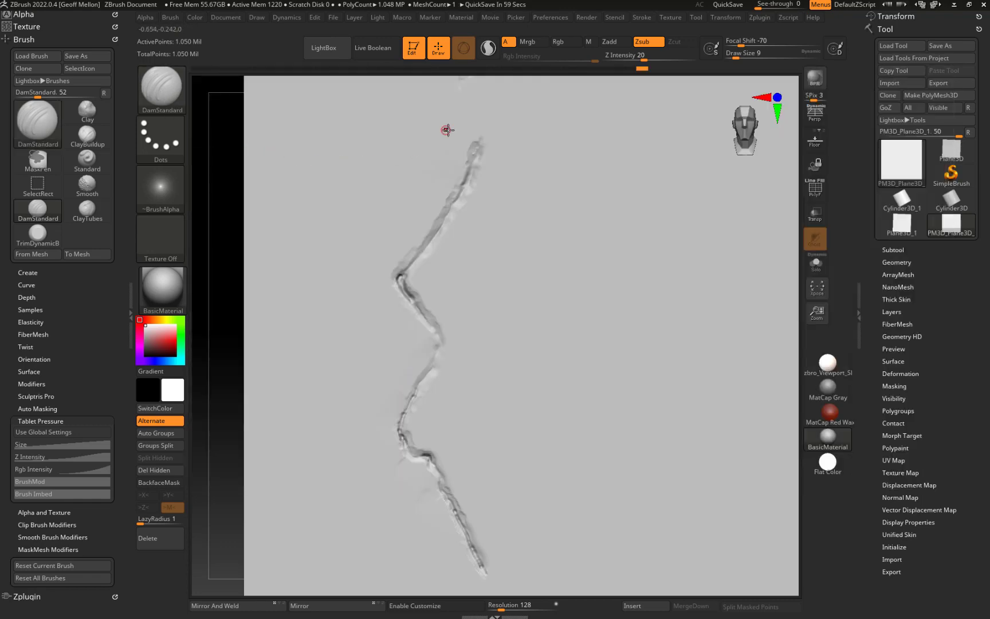
click(170, 96)
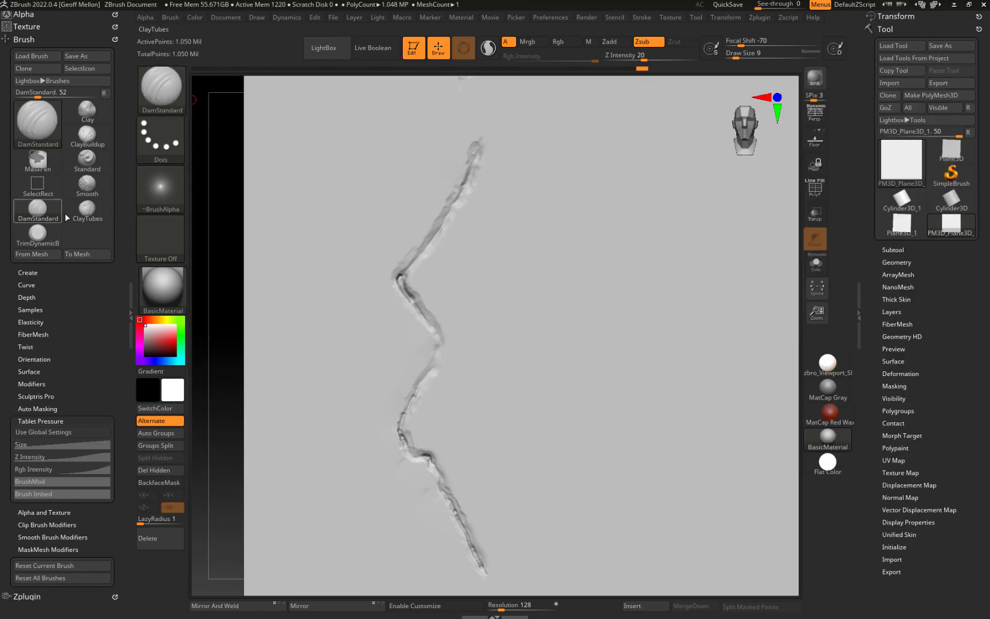
click(87, 210)
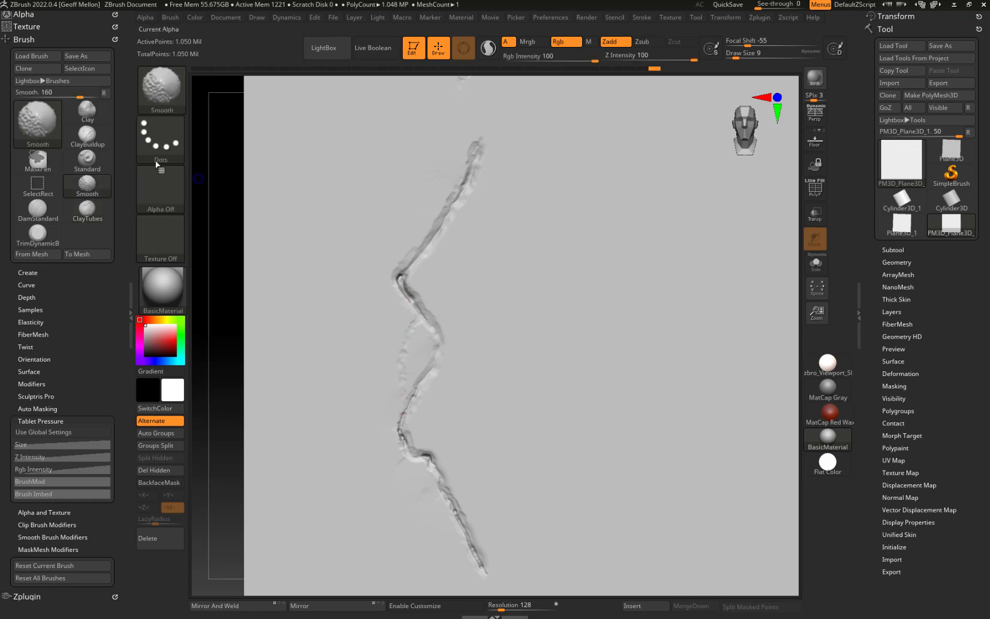
click(38, 233)
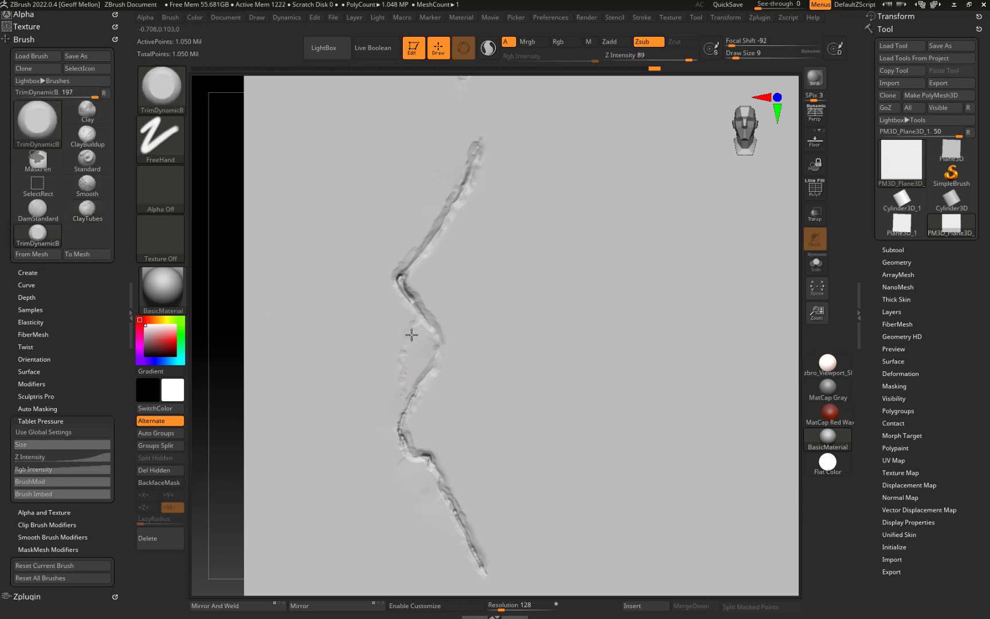
mouse_move(402, 351)
mouse_down()
mouse_move(410, 310)
mouse_move(400, 390)
mouse_up()
Sharpen the new side branch and the crack's middle bend with the DamStandard brush
key(b)
key(d)
key(s)
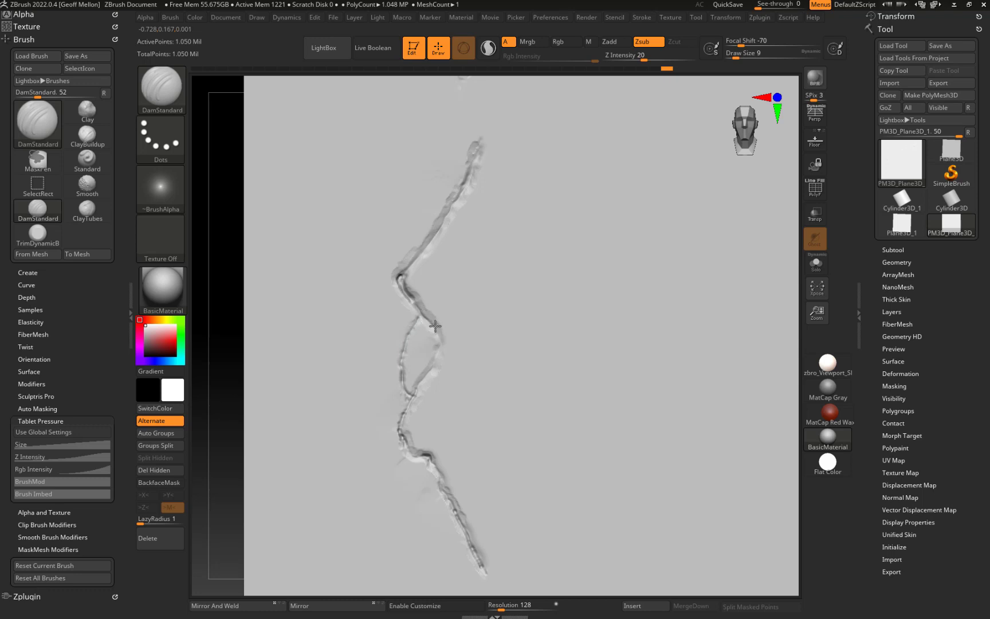
drag(441, 342, 441, 345)
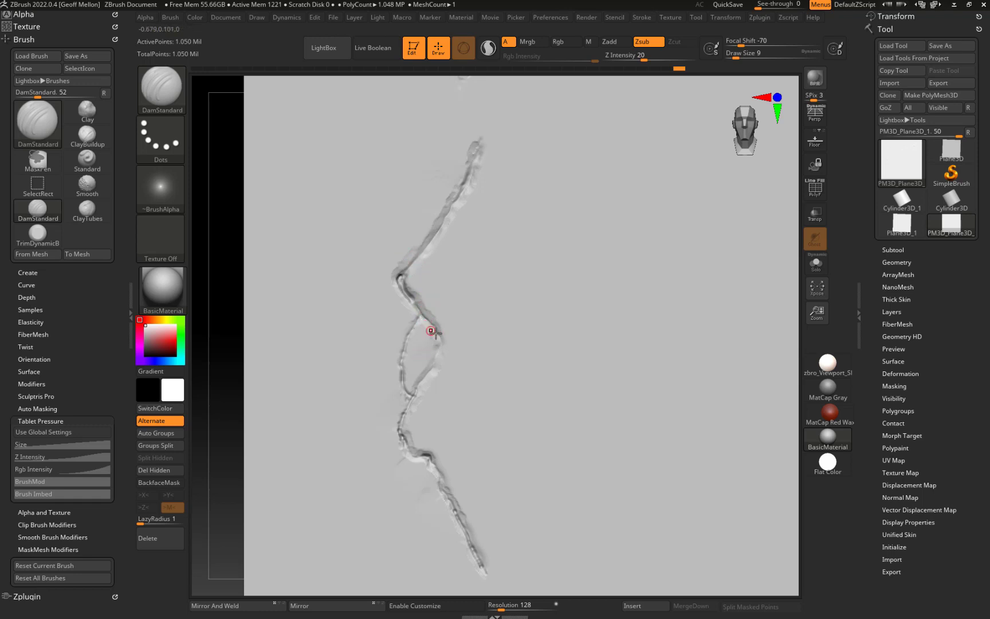
Select the ClayTubes brush and smooth down the outer side of the crack's middle bend
click(87, 209)
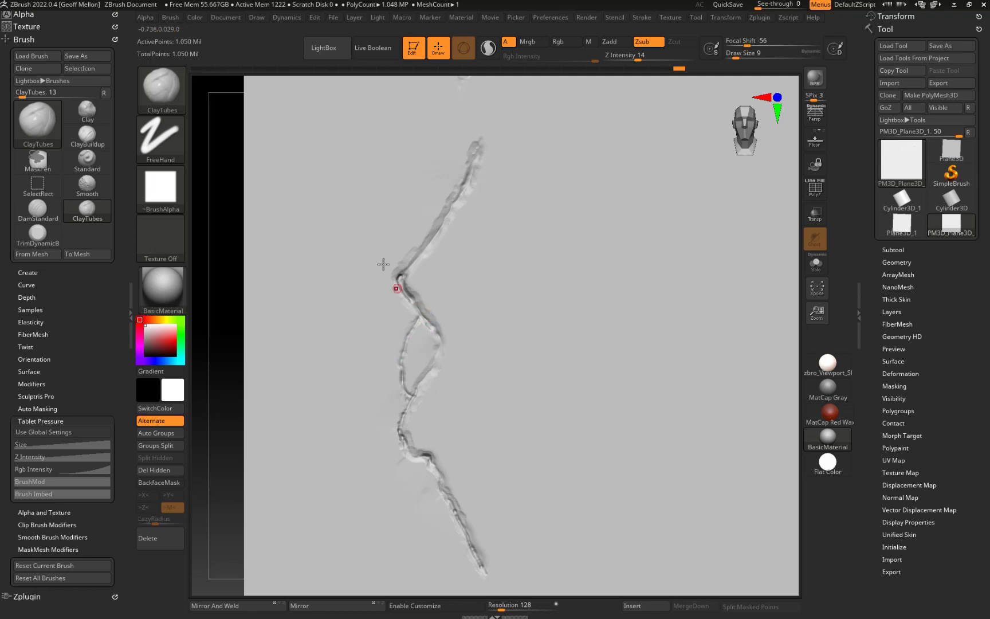
key(shift)
shift+drag(427, 327, 434, 371)
Recarve the middle bend's outer side with DamStandard, using Z Intensity 16 and Focal Shift -100
key(b)
key(d)
key(s)
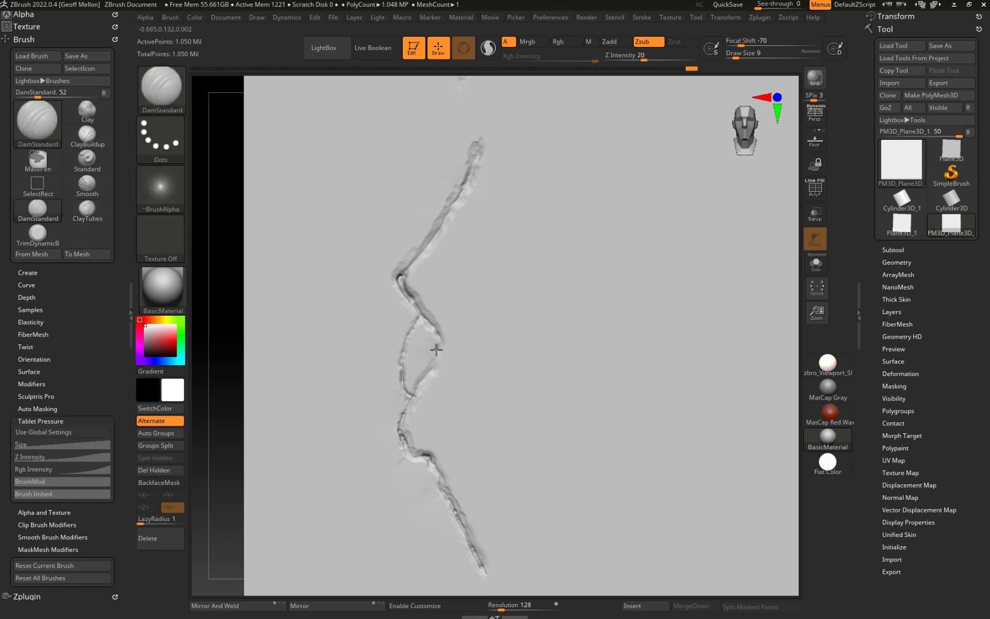
drag(435, 360, 439, 343)
click(641, 59)
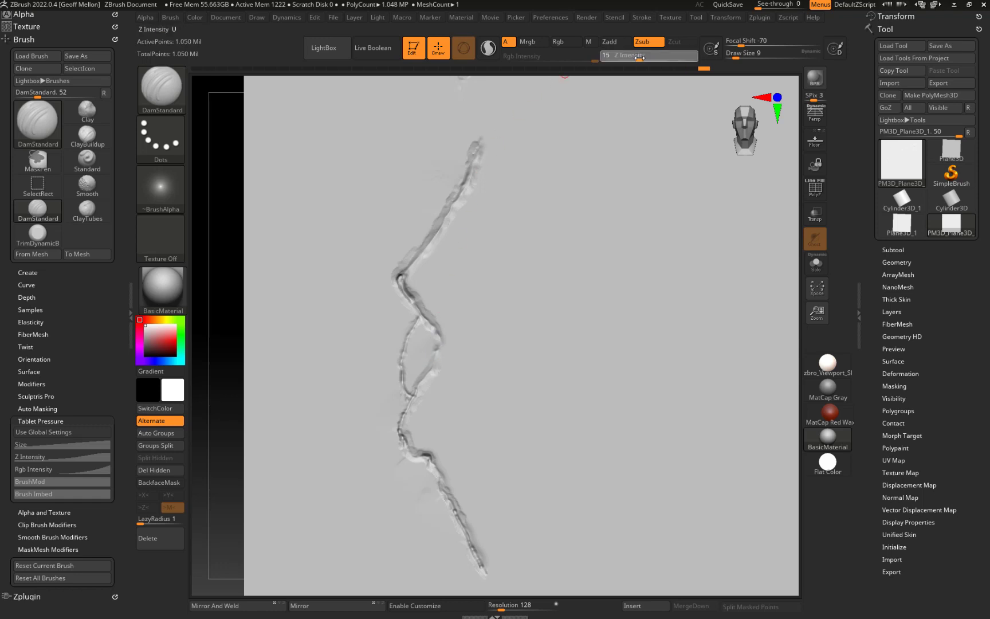
drag(740, 44, 724, 45)
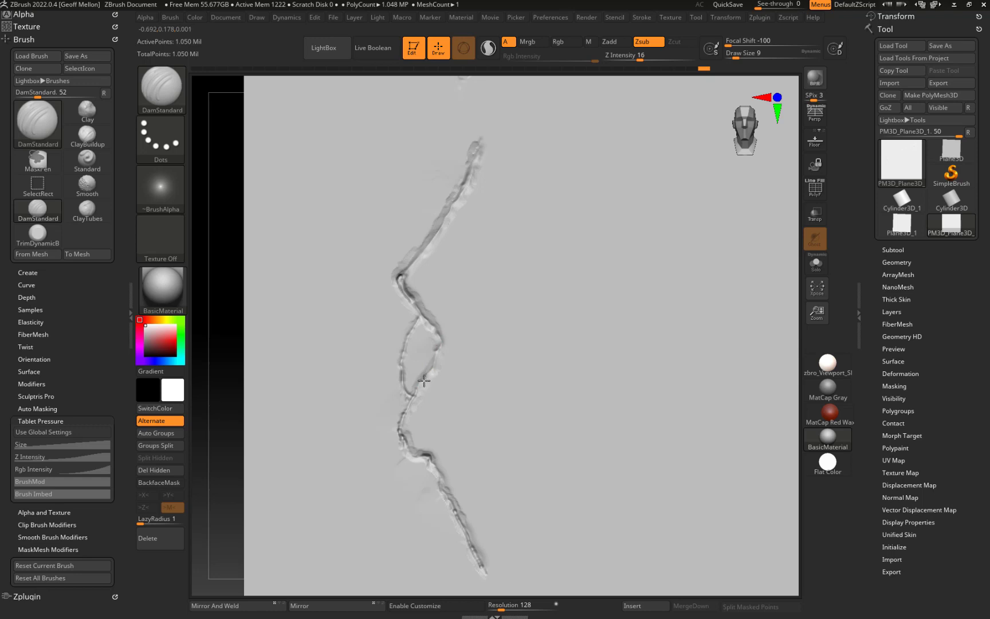
drag(428, 374, 421, 383)
Bend the zigzag crack's lower end to the left with the Move brush at Draw Size 50, and undo a trial shift of its upper end
key(f)
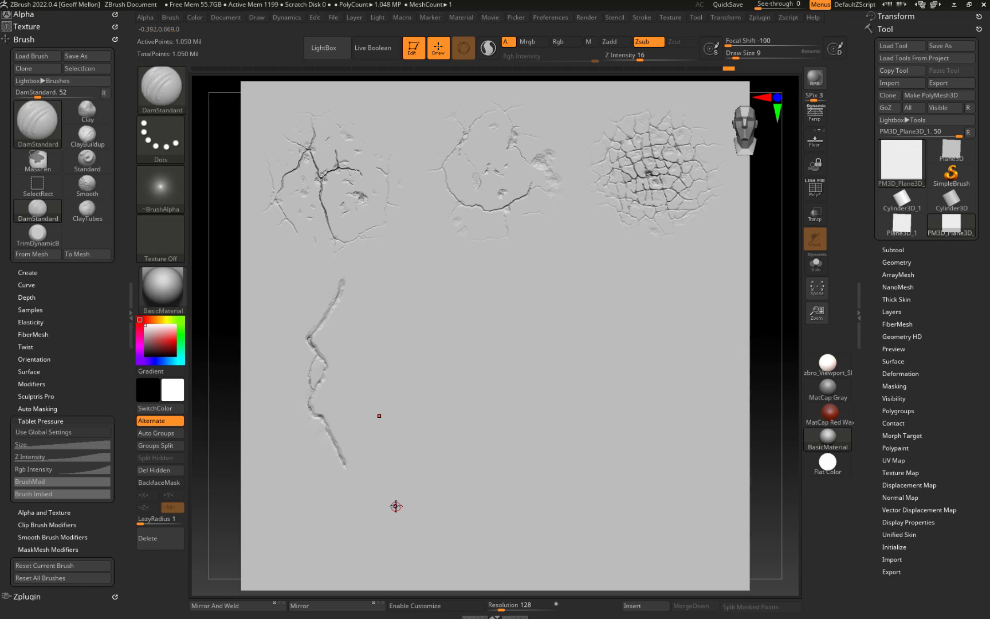
key(b)
key(m)
key(v)
key(bracketright)
key(bracketright)
key(bracketright)
key(bracketright)
key(bracketright)
key(bracketright)
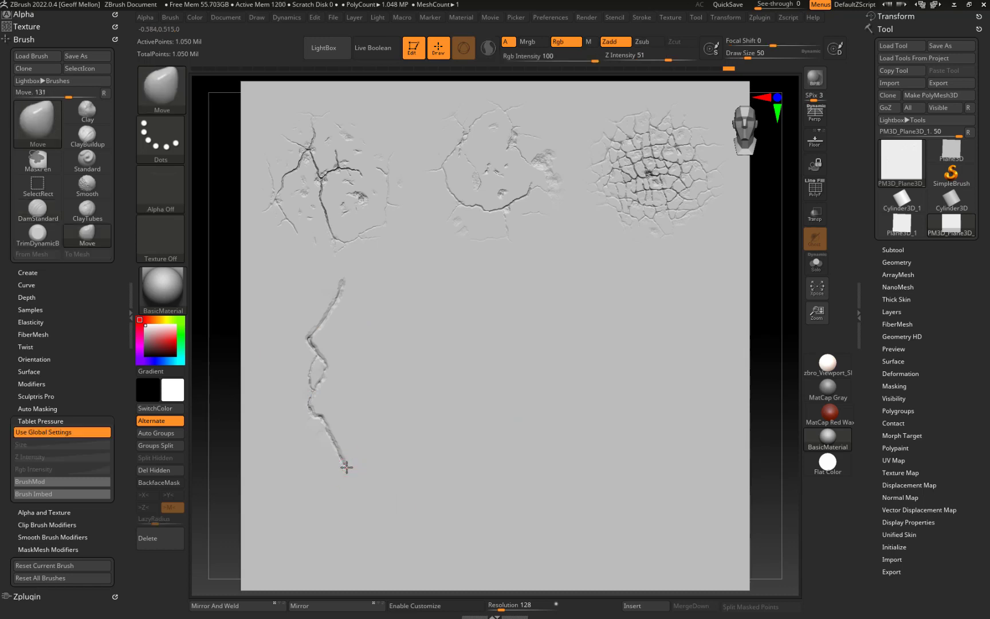
mouse_move(344, 464)
mouse_down()
mouse_move(330, 492)
mouse_move(325, 484)
mouse_up()
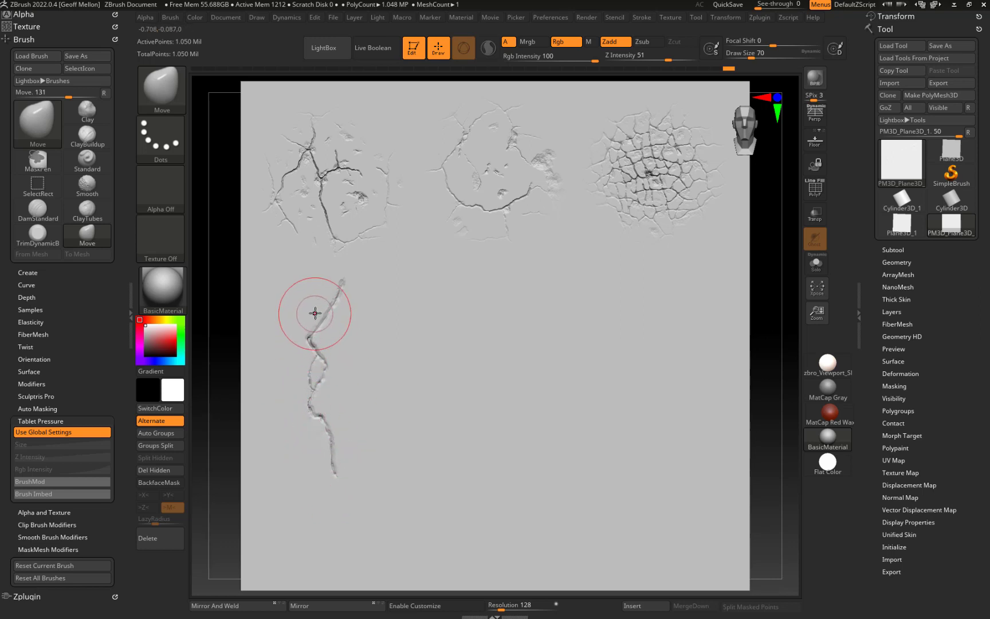
drag(341, 279, 337, 281)
key(ctrl+z)
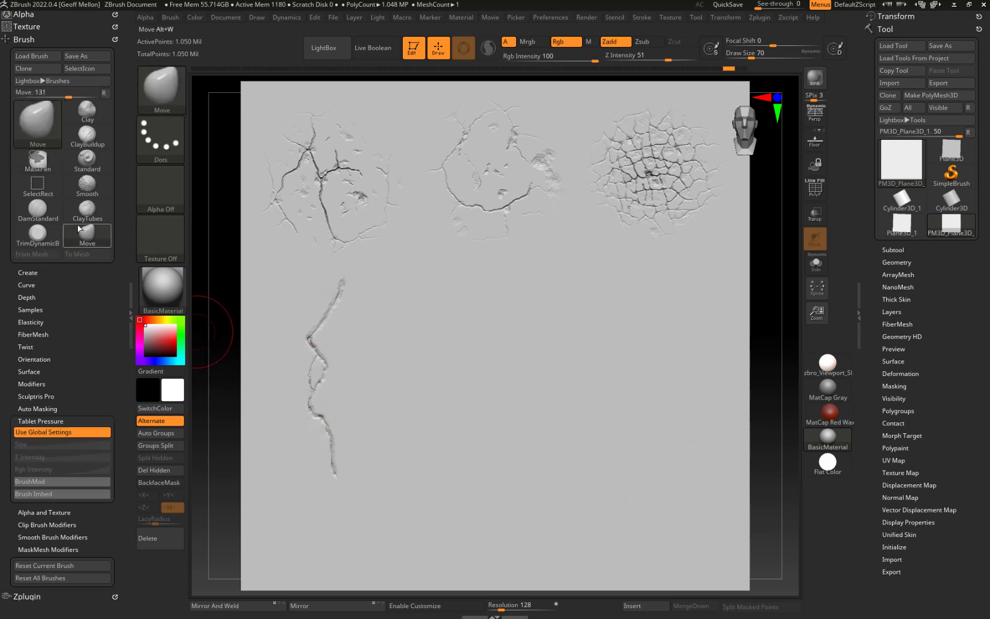
Select the TrimDynamic brush and undo a trial flattening stroke over the side branch beside the crack's middle bend
click(41, 232)
alt+drag(225, 278, 268, 420)
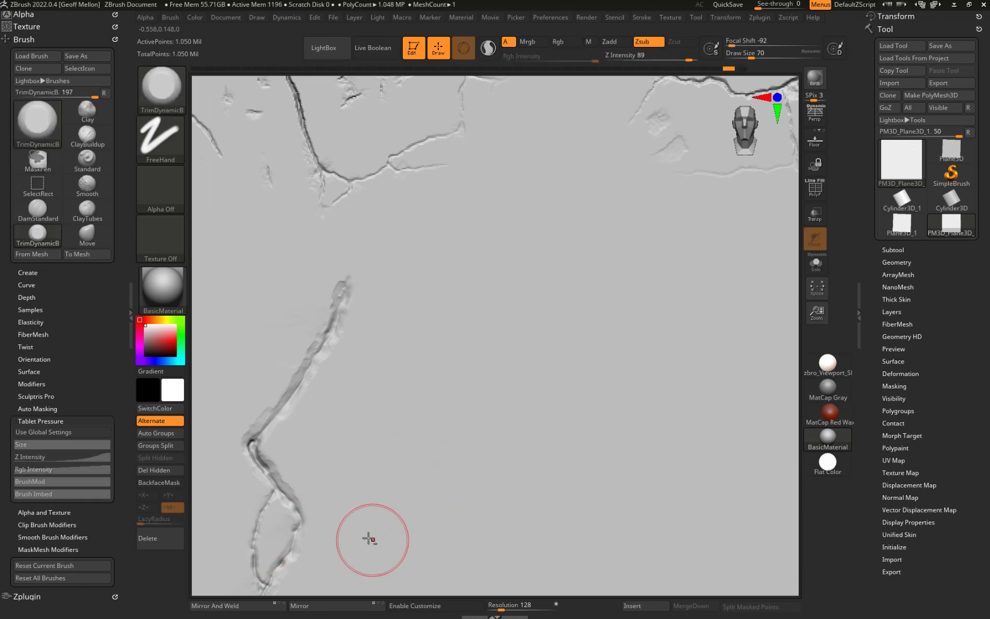
mouse_move(380, 510)
alt+right_down()
mouse_move(594, 321)
mouse_move(585, 328)
alt+right_up()
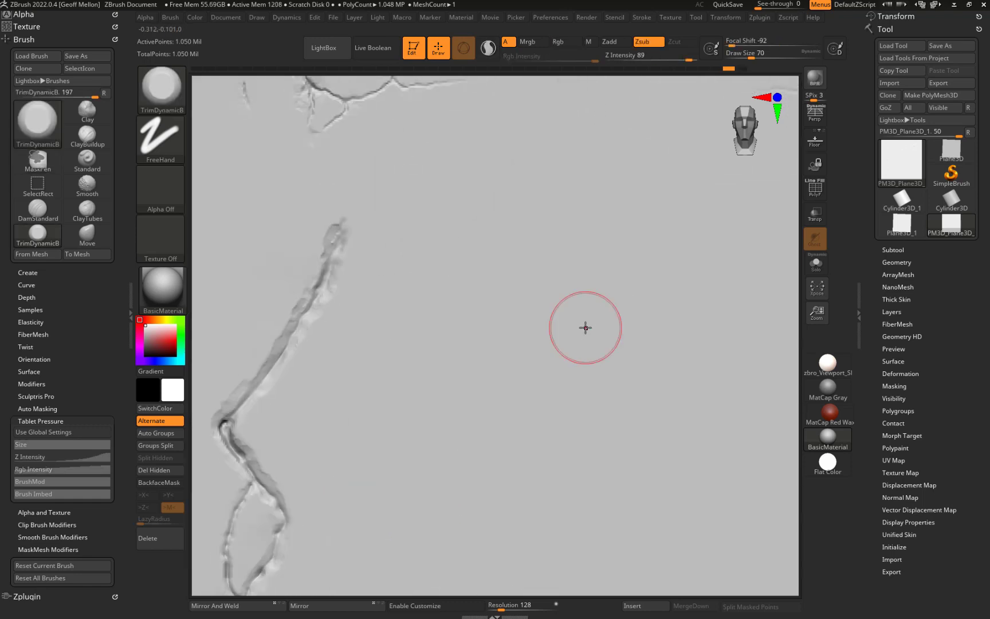
mouse_move(403, 449)
alt+right_down()
mouse_move(484, 415)
mouse_move(612, 318)
alt+right_up()
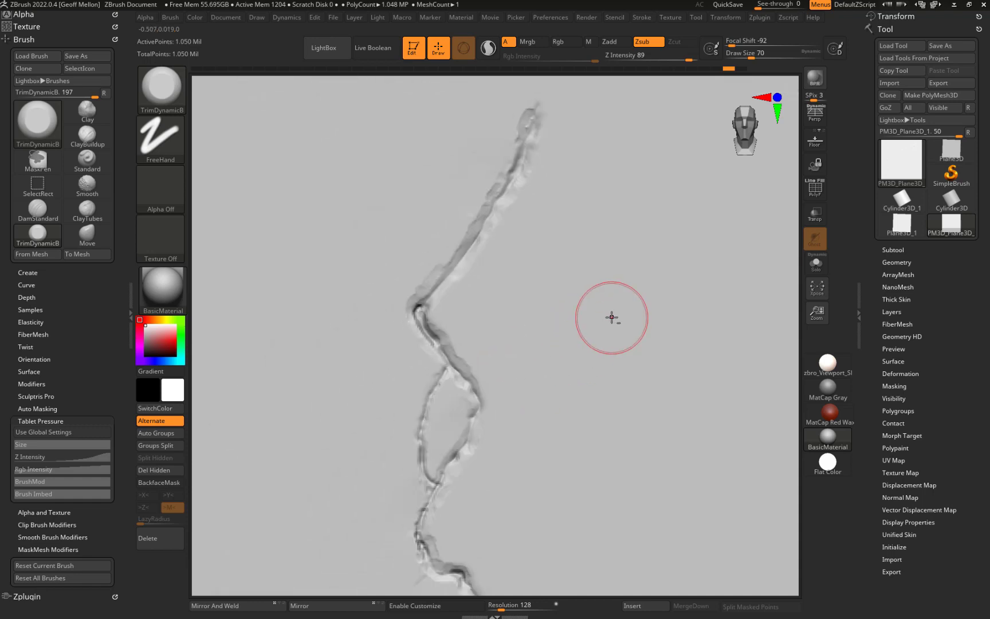
alt+right_drag(575, 373, 605, 324)
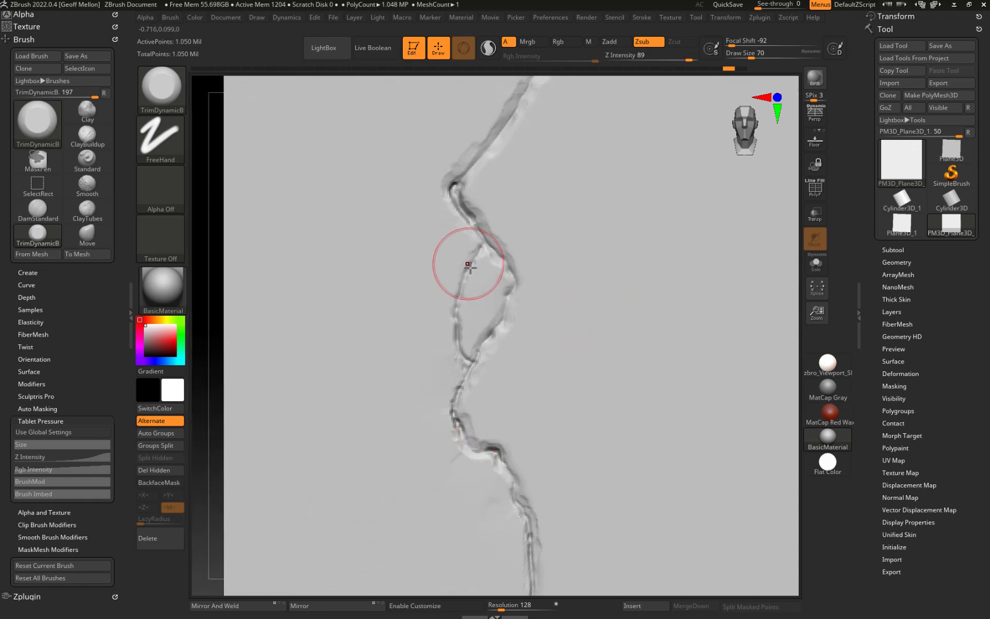
drag(468, 264, 437, 282)
key(ctrl+z)
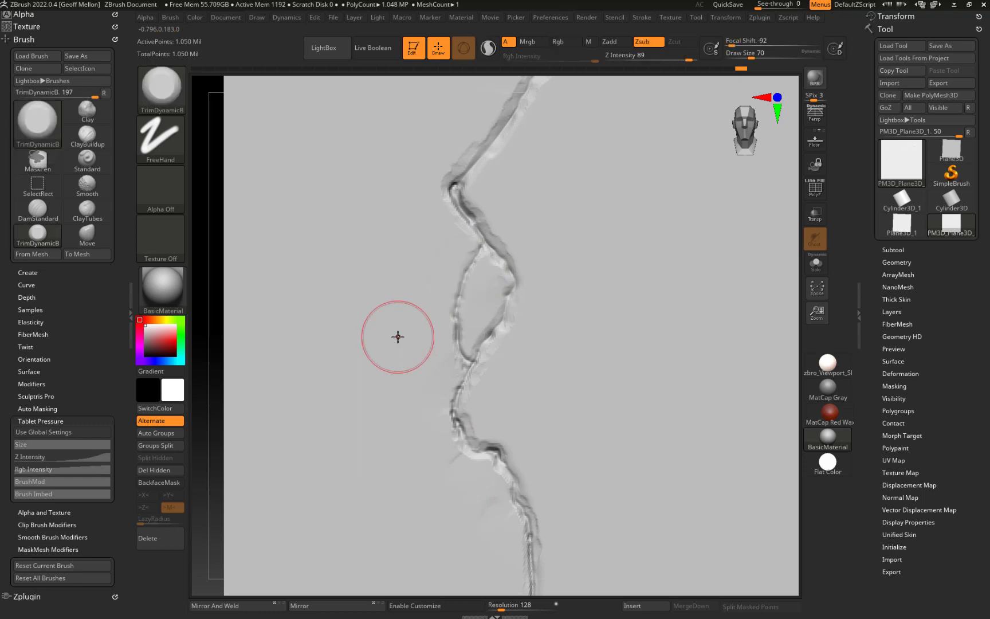
Flatten away the side branch beside the middle bend with TrimDynamic at Draw Size 30 and smooth the area
key(bracketleft)
key(bracketleft)
key(bracketleft)
key(bracketleft)
key(bracketleft)
key(bracketleft)
key(bracketleft)
key(bracketleft)
key(bracketleft)
key(bracketleft)
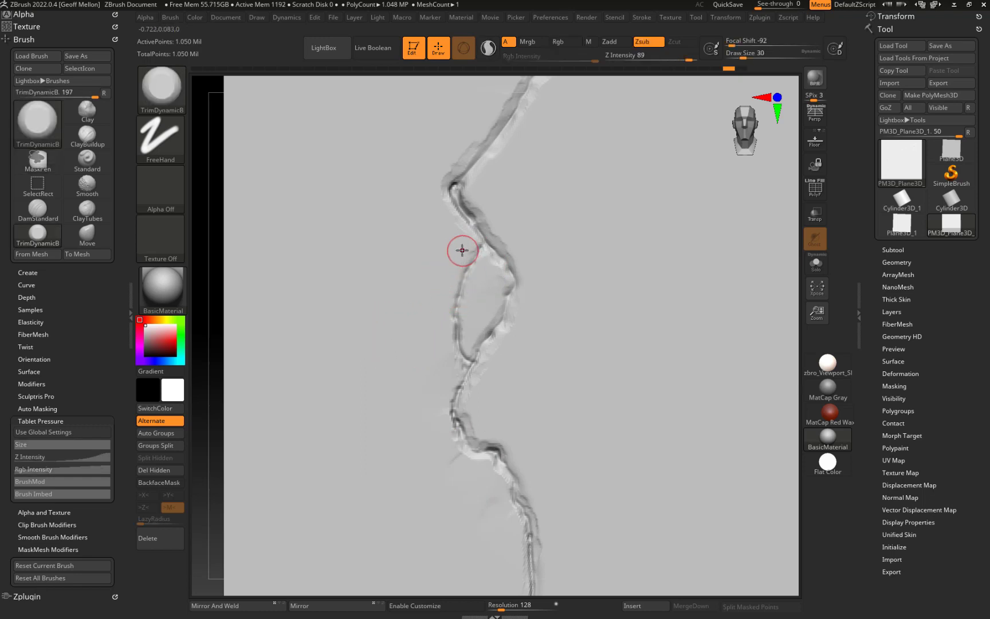
mouse_move(462, 250)
mouse_down()
mouse_move(473, 268)
mouse_move(442, 312)
mouse_move(458, 341)
mouse_move(465, 327)
mouse_up()
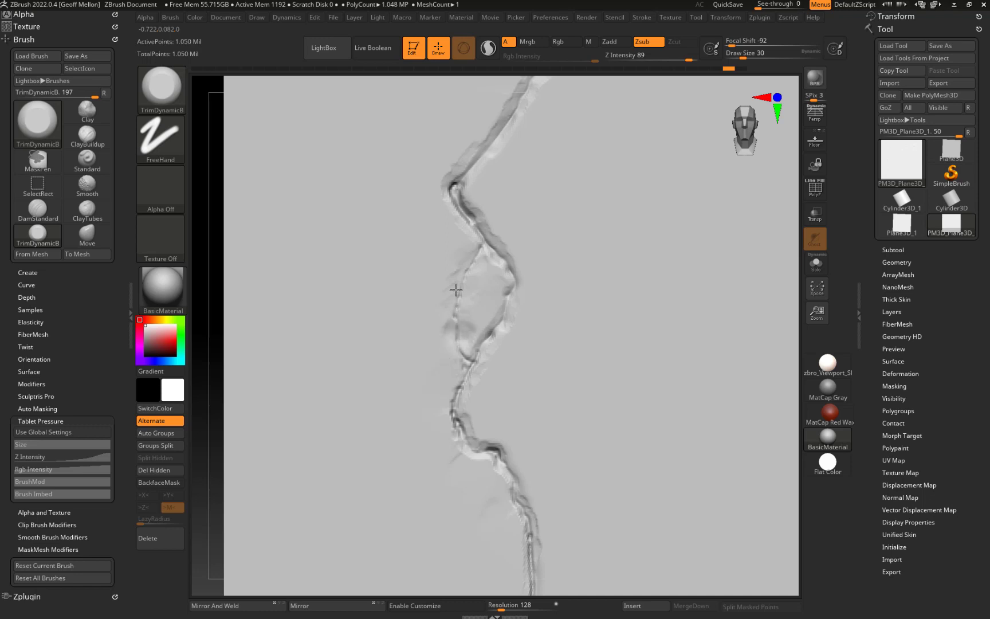
key(shift)
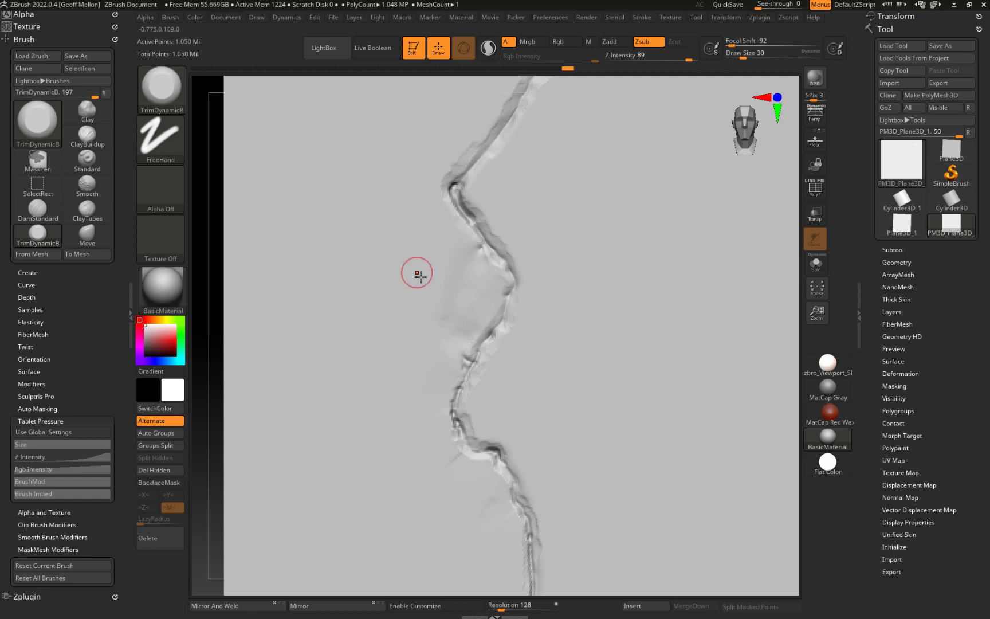
key(shift)
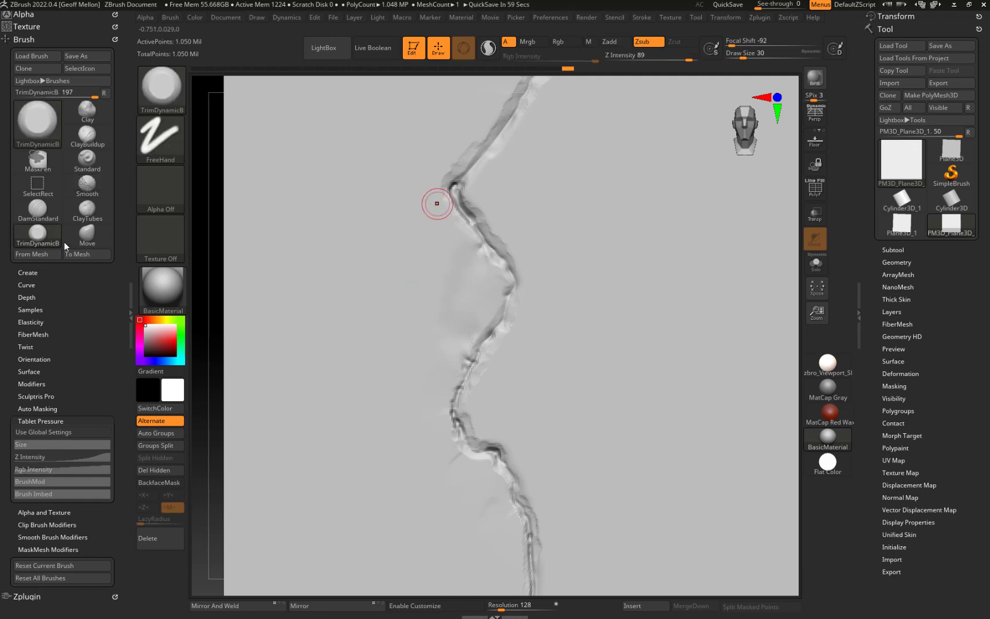
Roughen the inner edge of the crack's middle bend with the ClayTubes brush at Draw Size 18
click(87, 212)
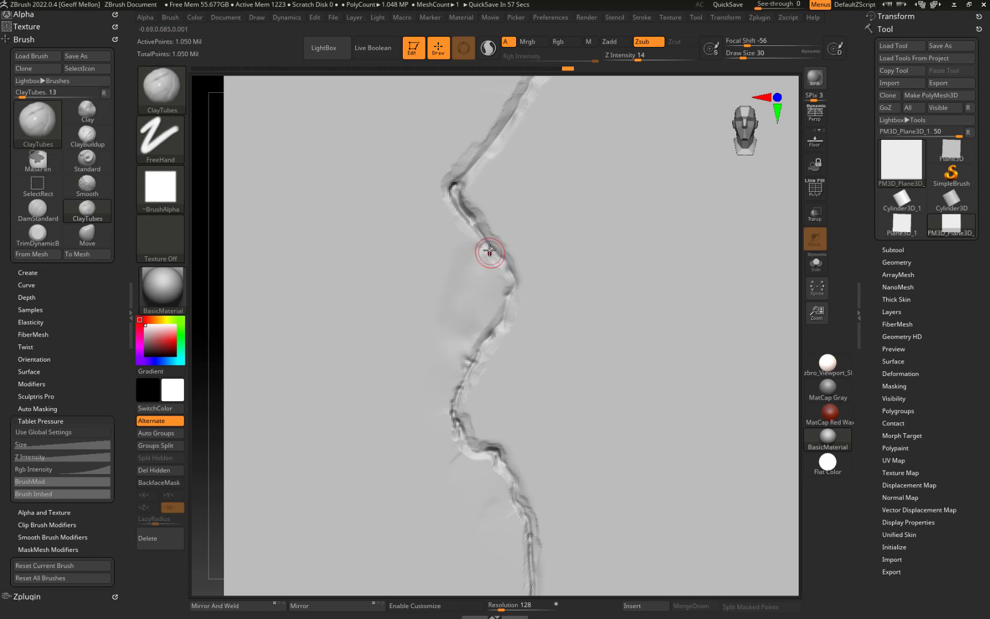
key(bracketleft)
key(bracketleft)
key(bracketleft)
mouse_move(494, 259)
mouse_down()
mouse_move(503, 304)
mouse_move(453, 393)
mouse_up()
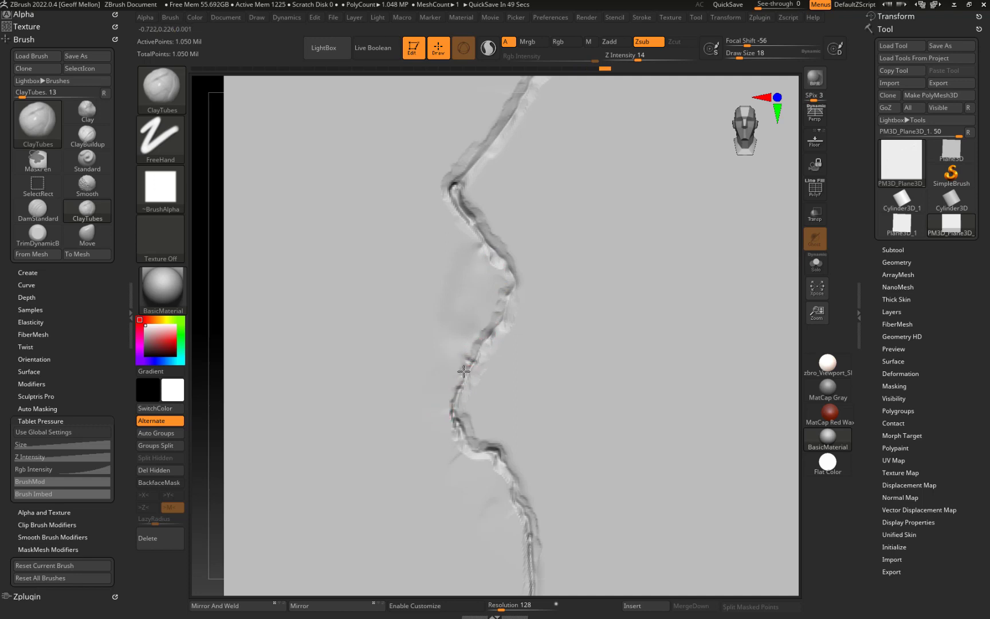
drag(464, 354, 468, 358)
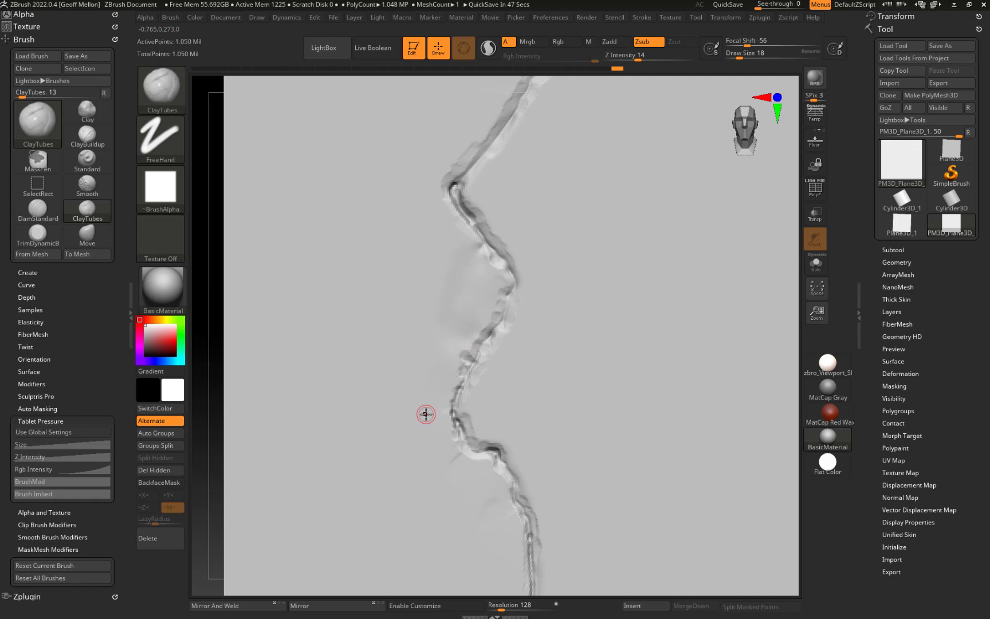
Try a short MaskPen stroke on the empty area beside the zigzag crack and undo it
key(f)
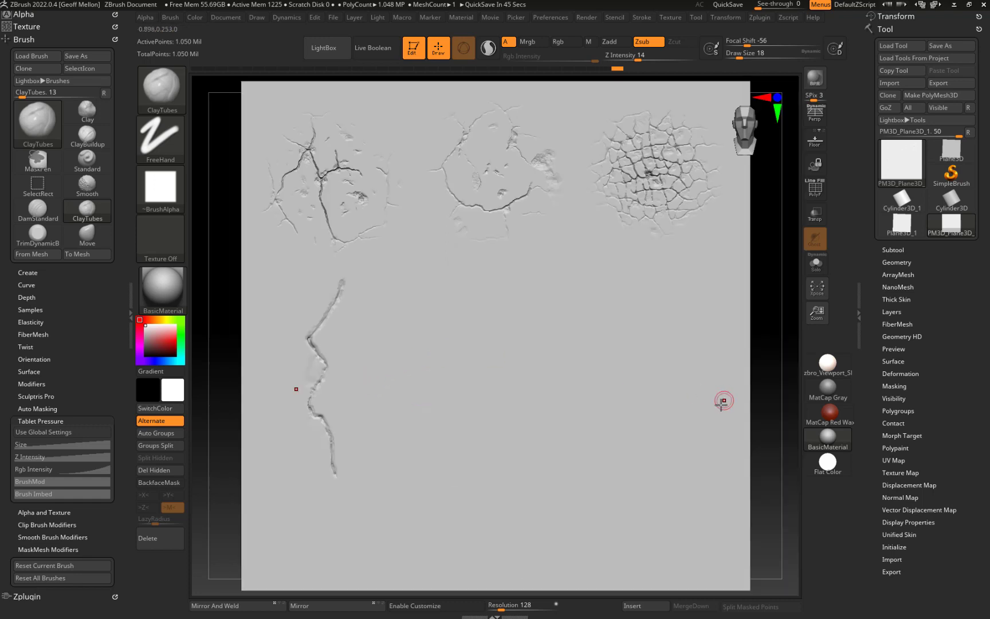
mouse_move(778, 446)
alt+mouse_down()
mouse_move(782, 429)
mouse_move(788, 436)
alt+mouse_up()
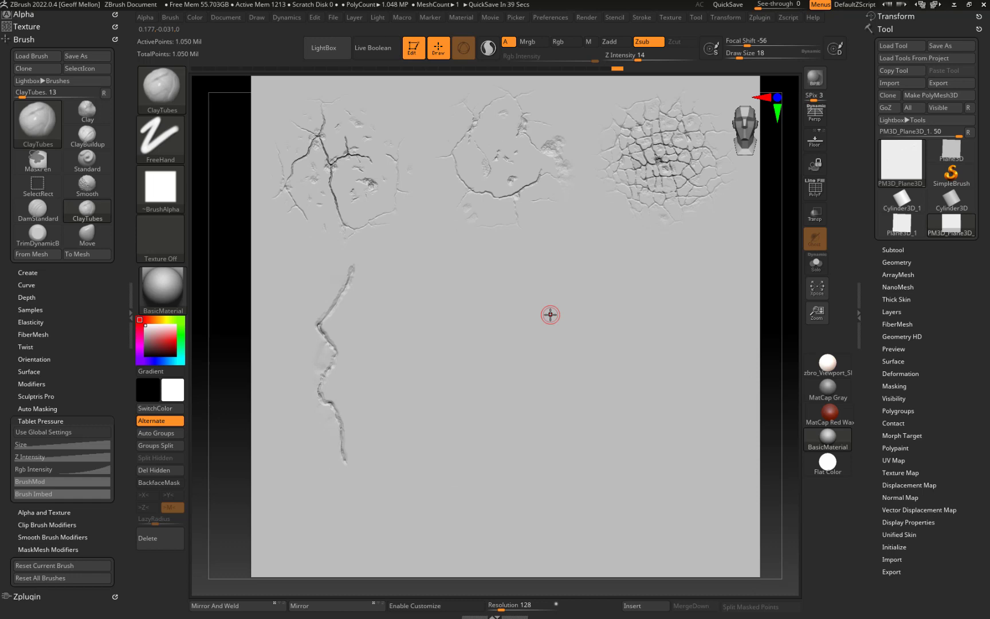
key(ctrl)
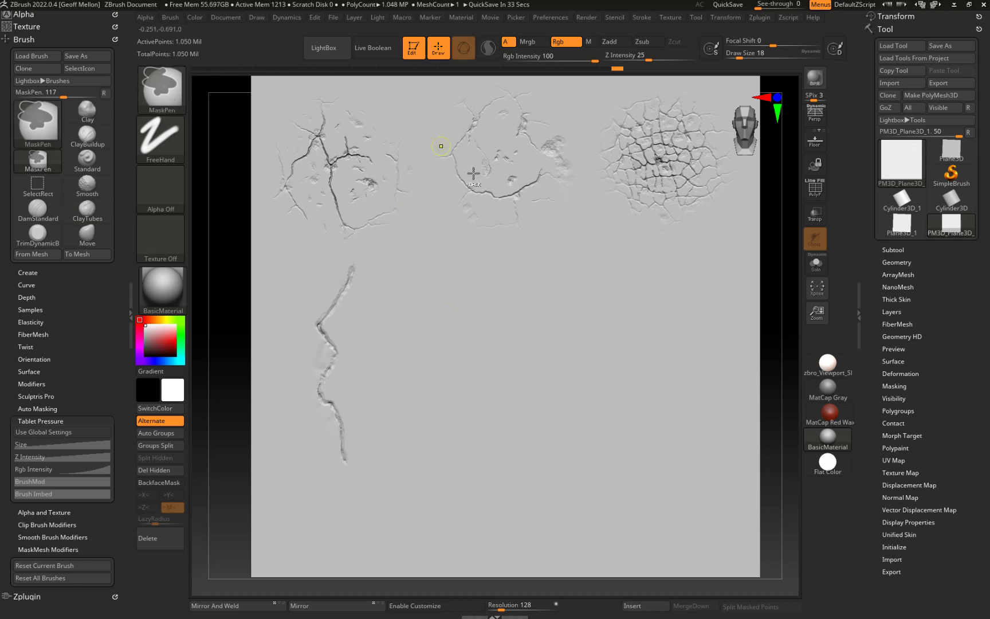
ctrl+drag(438, 266, 446, 288)
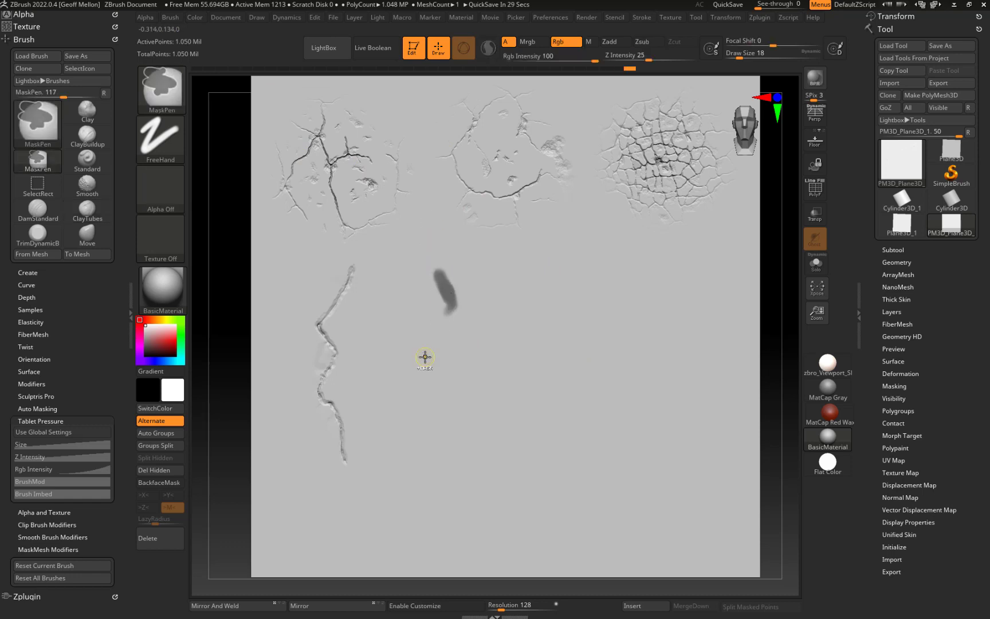
key(ctrl+z)
key([)
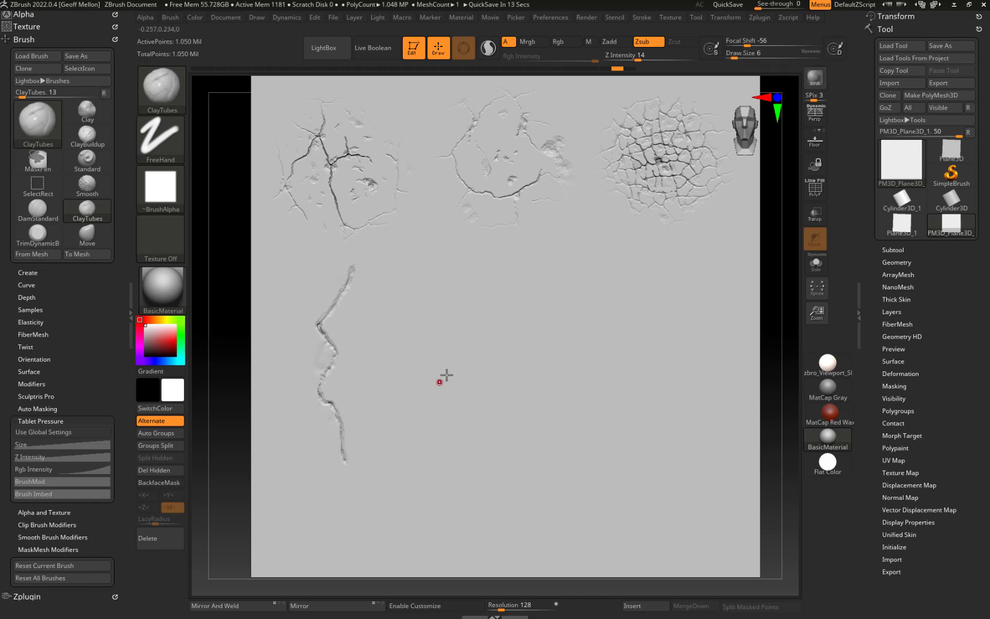
Try a diagonal stroke with the Standard brush on the empty middle area and undo it
key(b)
key(d)
key(s)
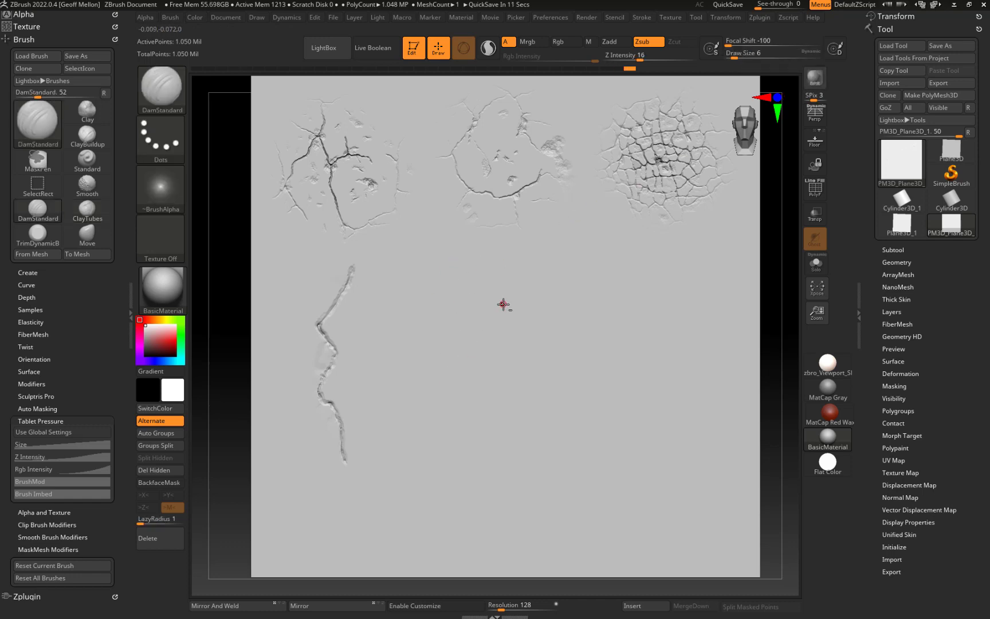
key(b)
key(s)
key(t)
drag(522, 289, 444, 389)
key(ctrl+z)
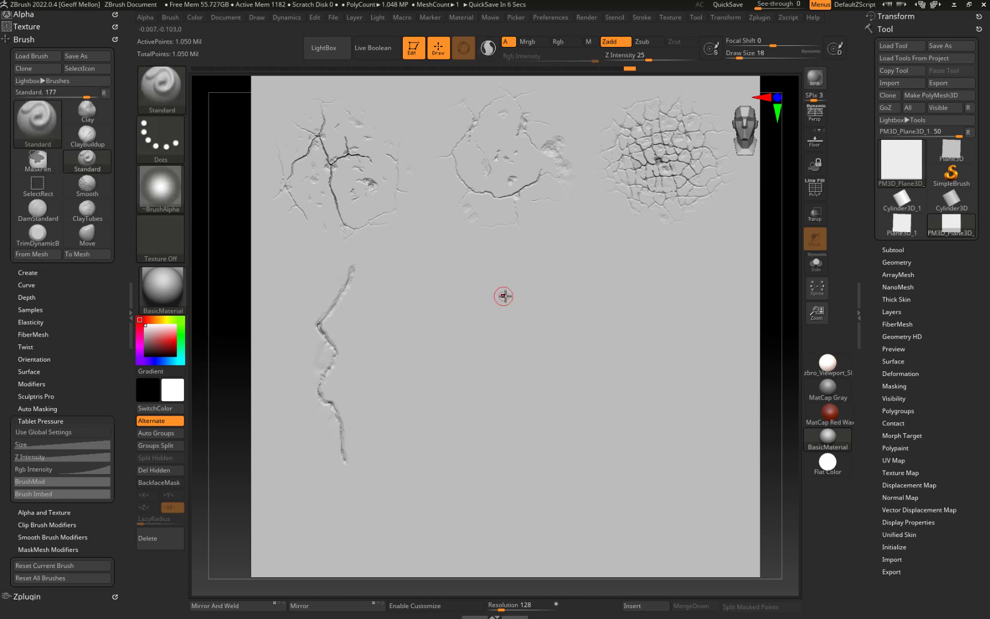
Compare diagonal Standard brush strokes at Draw Size 26 in the full and zoomed-in views, and undo both
drag(519, 280, 425, 425)
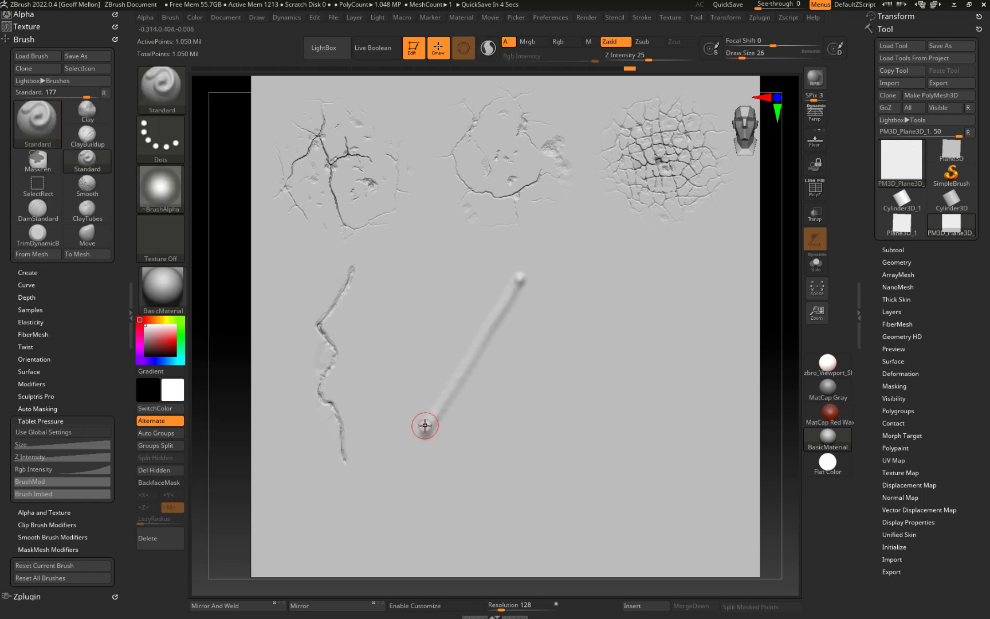
alt+drag(232, 294, 252, 536)
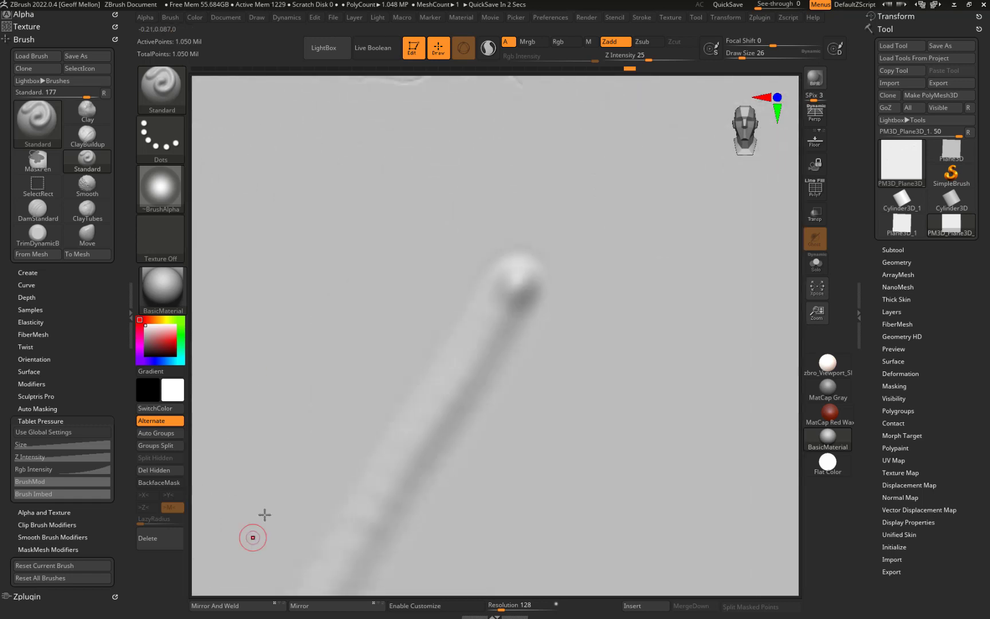
drag(438, 275, 318, 486)
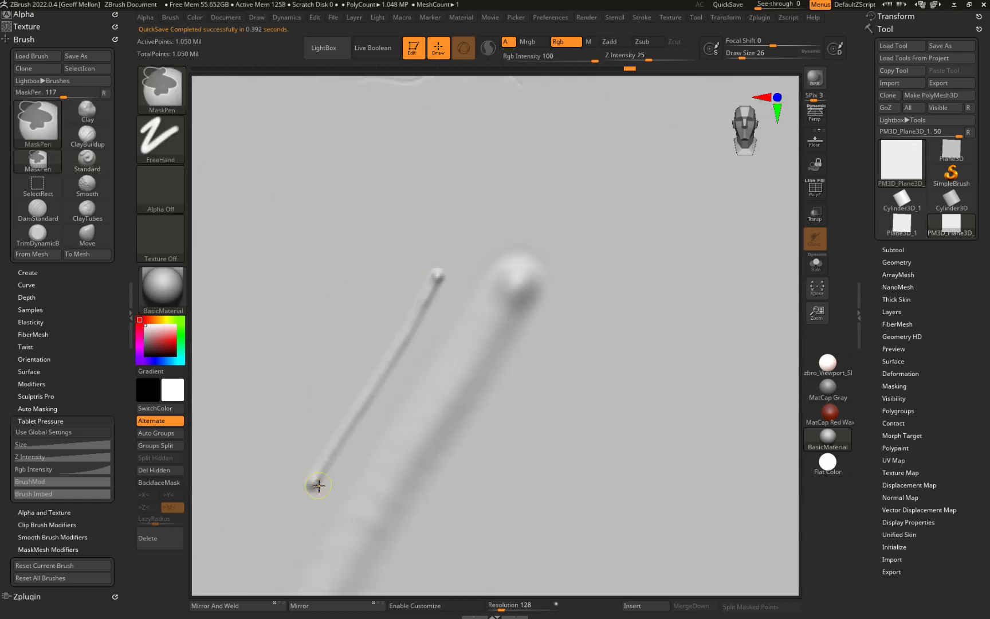
key(ctrl+z)
key(ctrl+z)
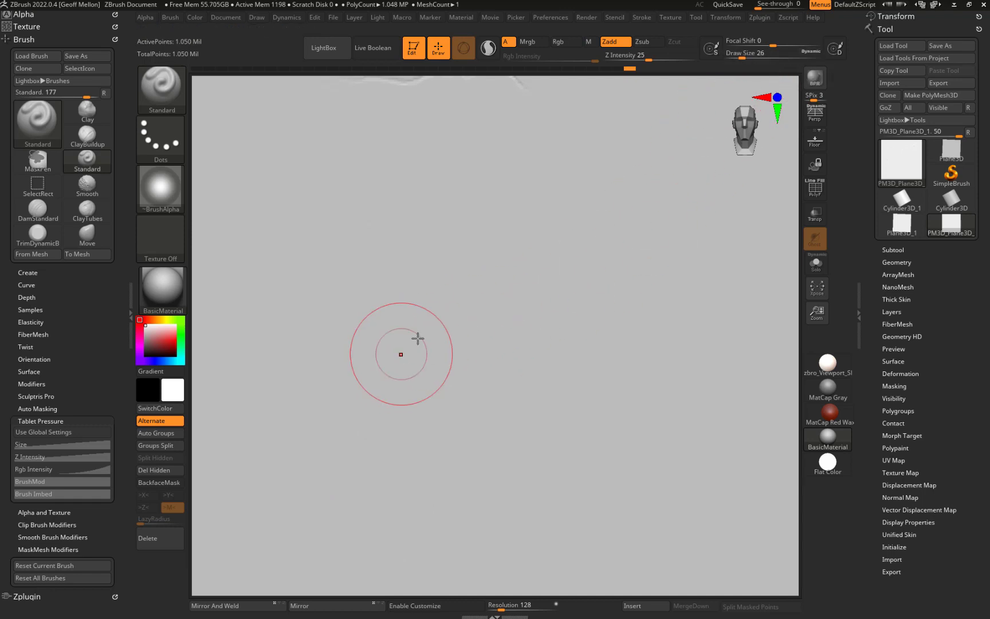
Repeat the stroke comparison at Draw Size 26 with the brush scaling to the model's zoom, and undo both strokes
drag(535, 232, 355, 492)
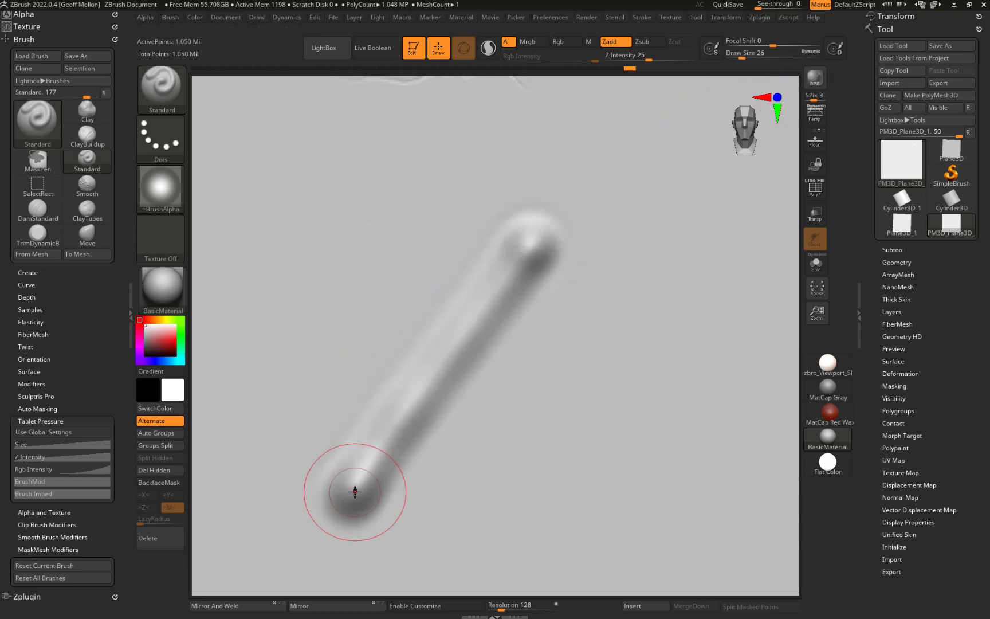
mouse_move(195, 478)
alt+mouse_down()
mouse_move(192, 333)
mouse_move(285, 336)
mouse_move(300, 362)
alt+mouse_up()
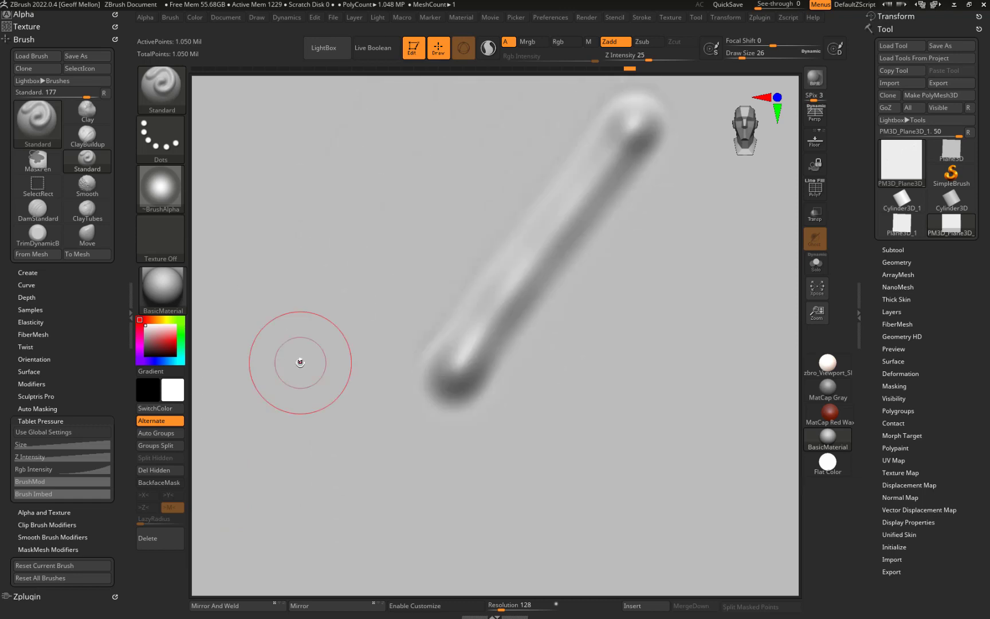
key(f)
drag(487, 270, 435, 347)
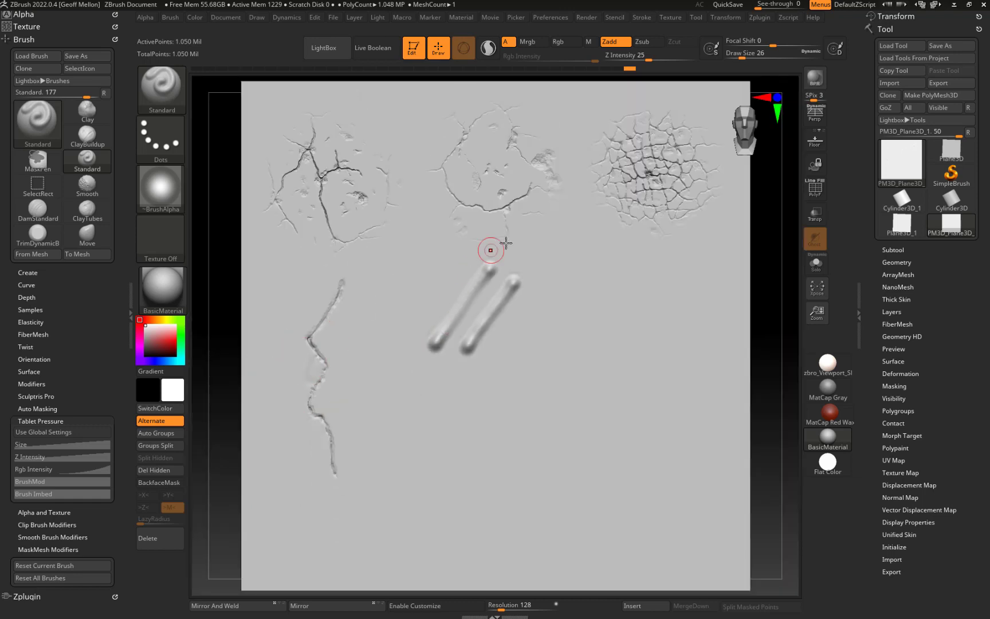
key(ctrl+z)
key(ctrl+z)
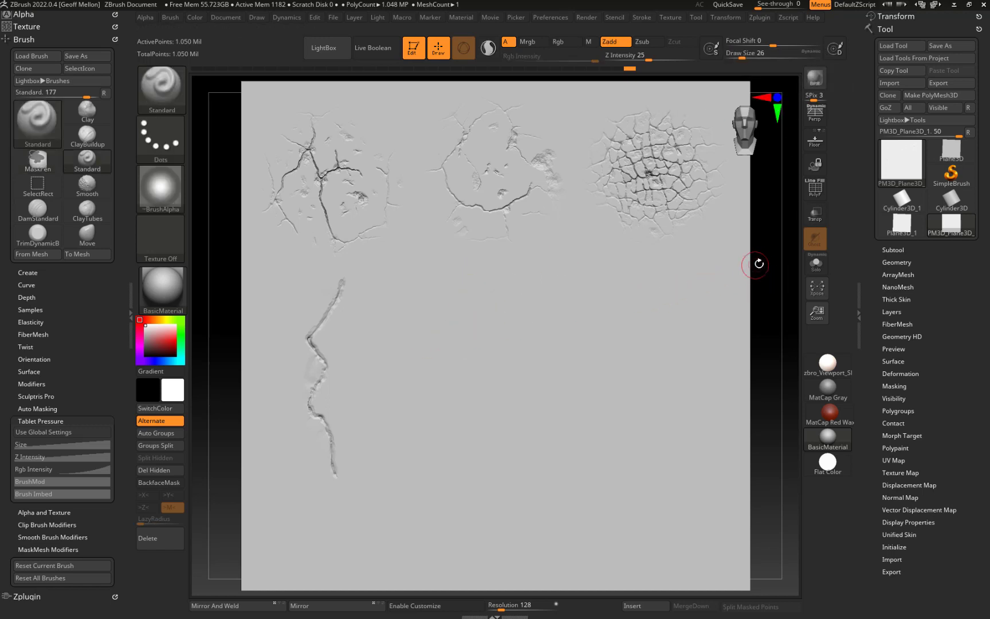
Paint a branching crack mask to the right of the zigzag crack with MaskPen at Draw Size 8
alt+drag(759, 263, 685, 335)
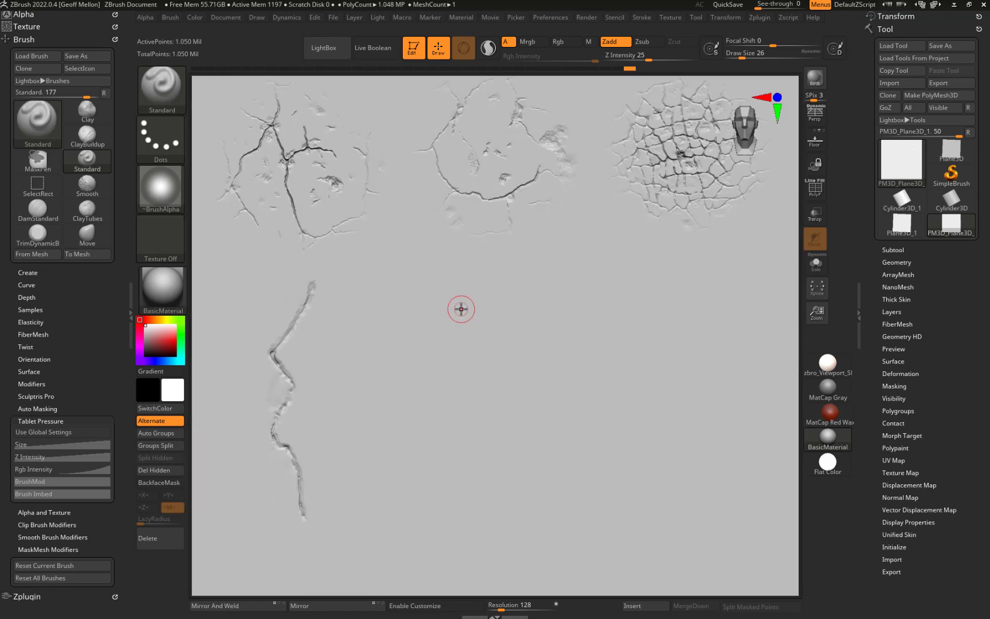
key(bracketleft)
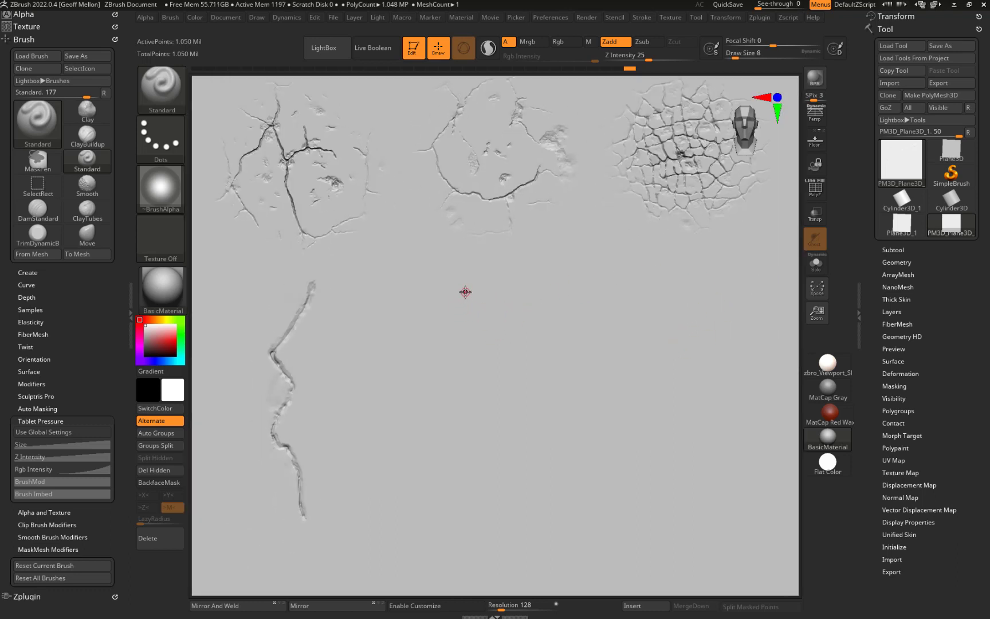
key(ctrl)
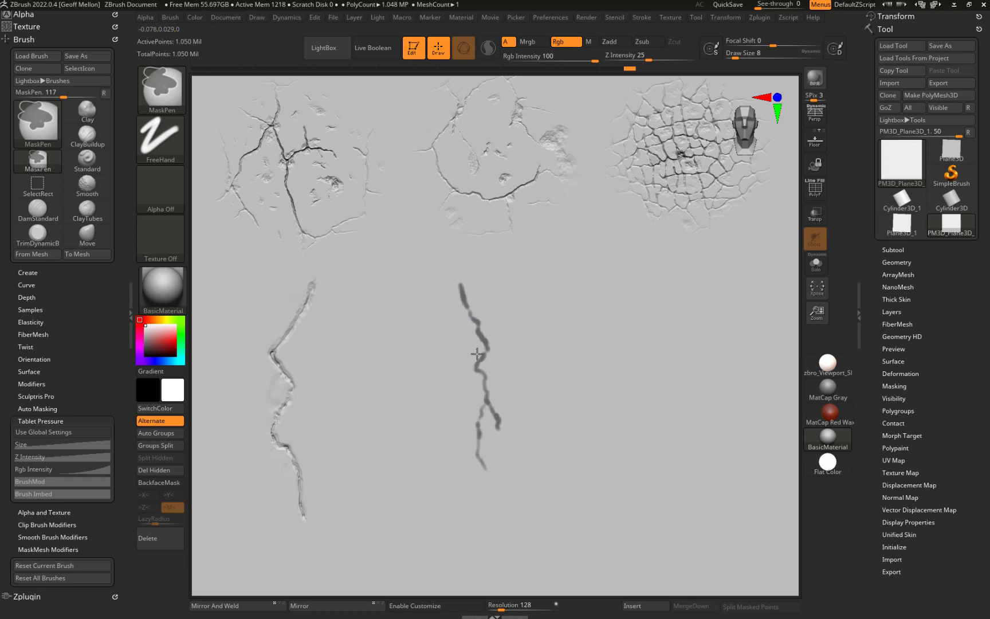
ctrl+drag(477, 354, 475, 352)
ctrl+drag(487, 509, 486, 520)
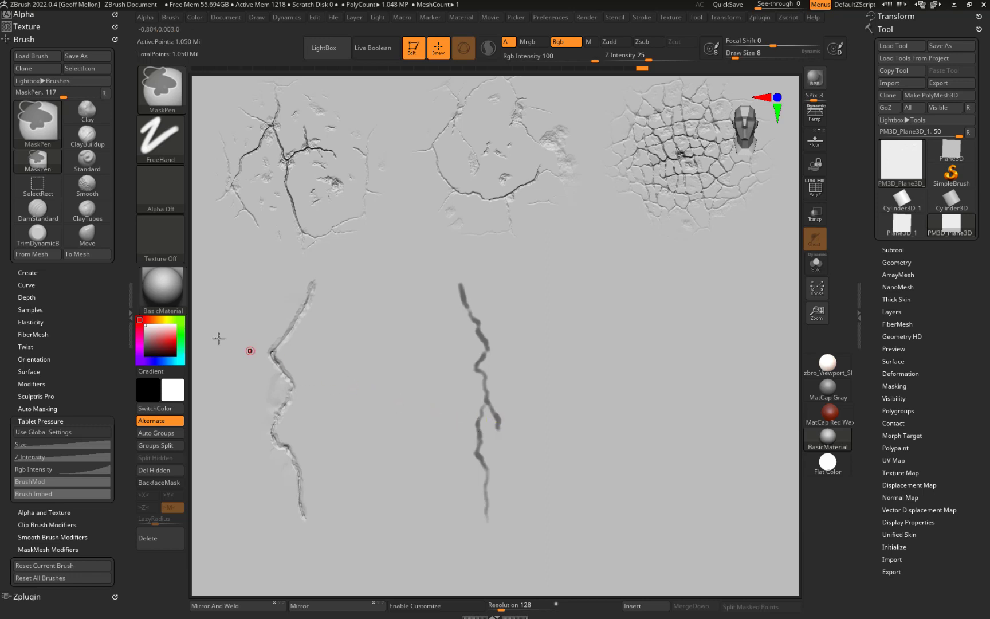
Extend the masked crack's right branch, taper its upper end to a point and close the gap at the fork
alt+drag(197, 300, 219, 369)
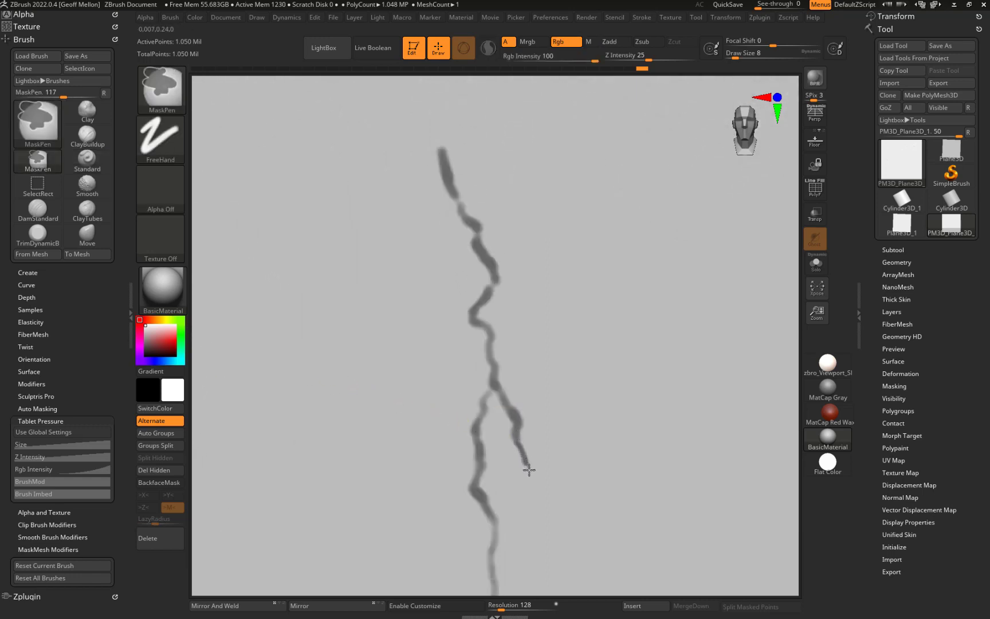
ctrl+drag(526, 480, 527, 471)
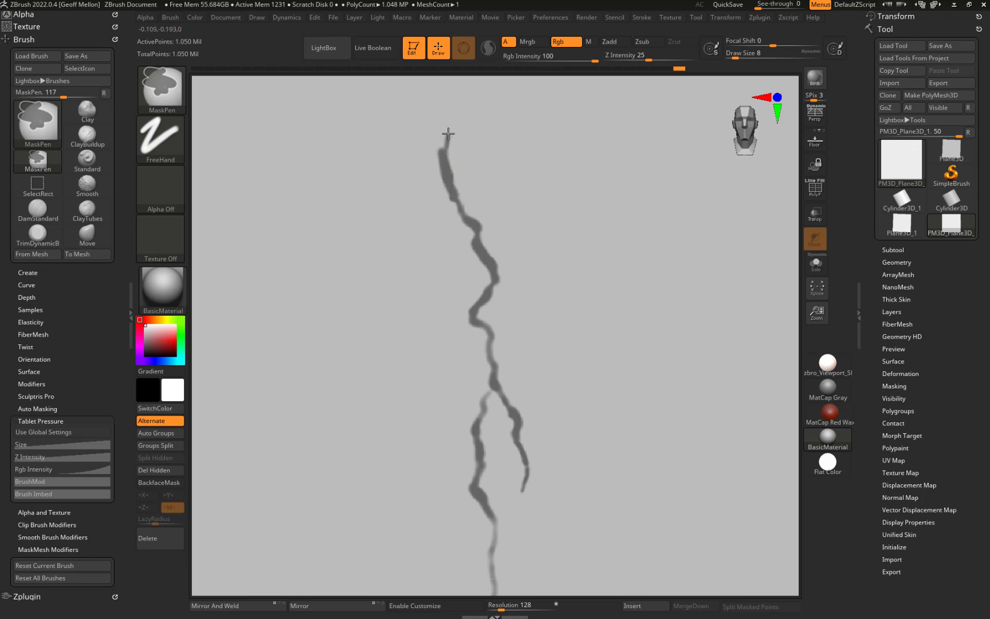
ctrl+drag(448, 134, 444, 142)
ctrl+drag(491, 391, 484, 401)
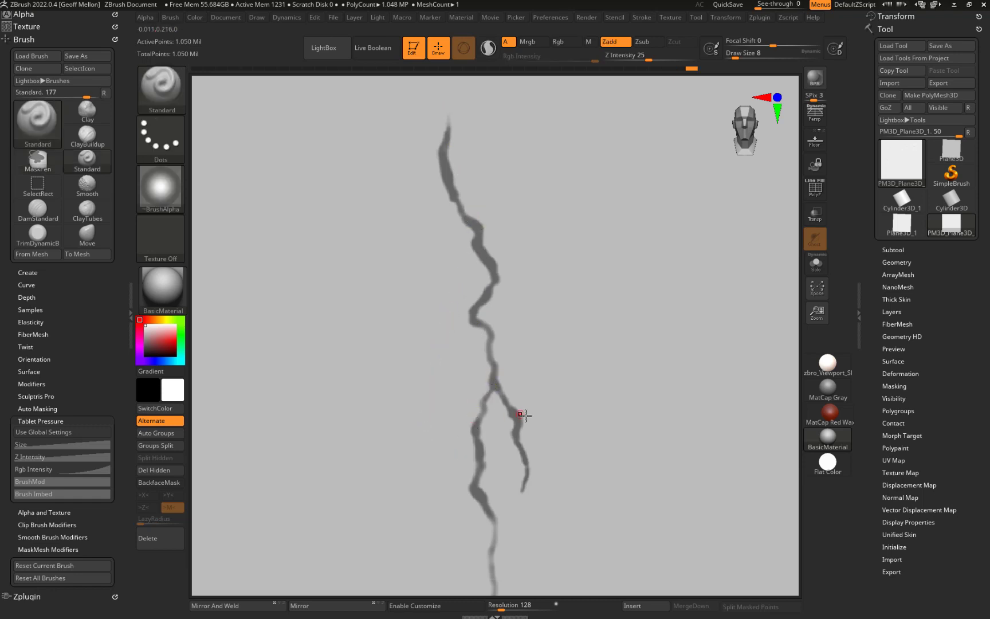
Try inflating the unmasked surface around the painted crack with the Inflate deformation, and undo it
key(shift+z)
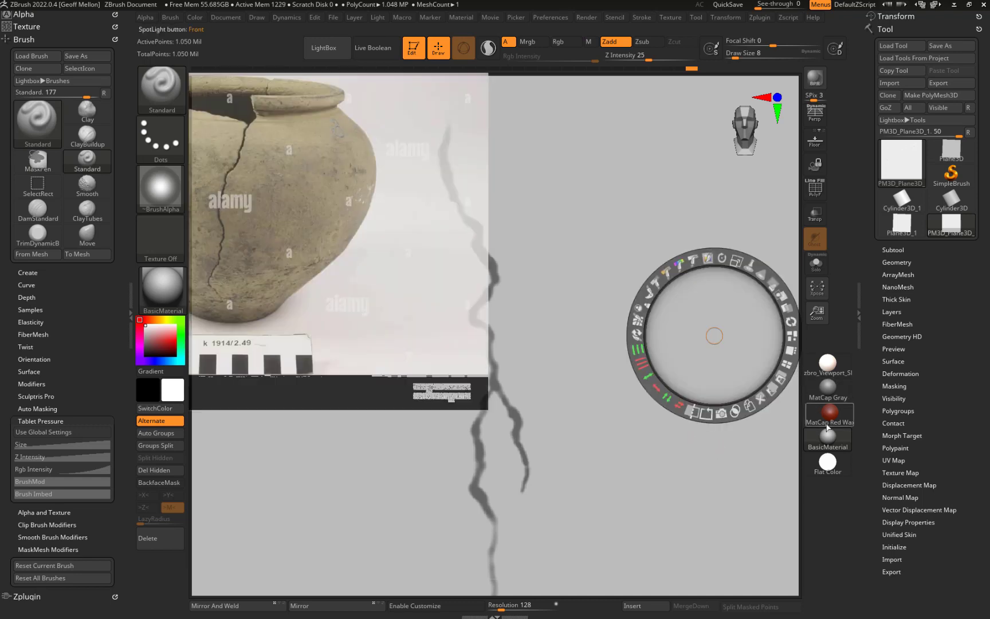
mouse_move(820, 430)
key(shift+z)
key(f)
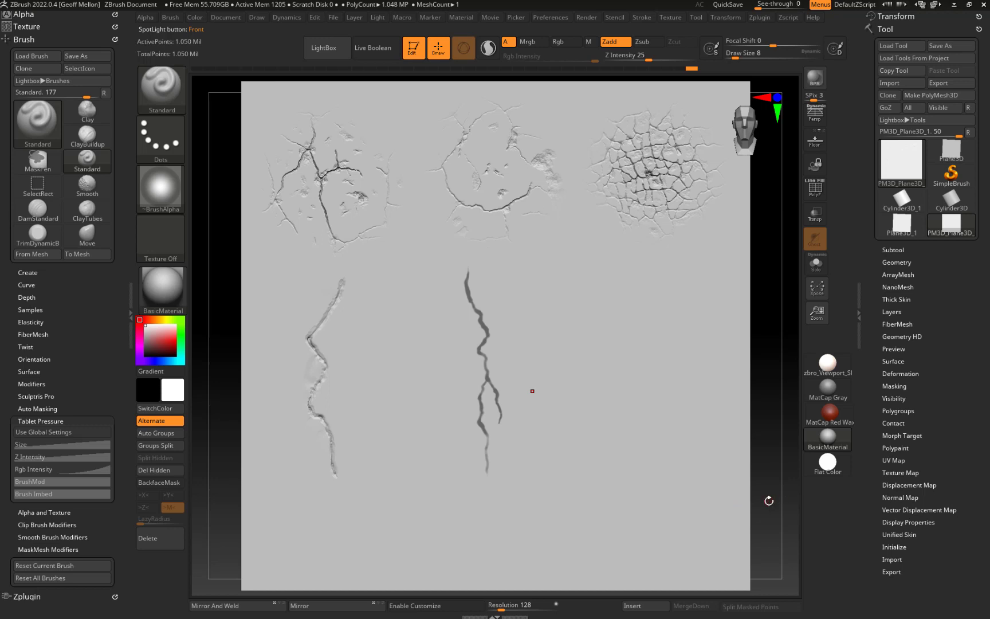
drag(769, 501, 772, 484)
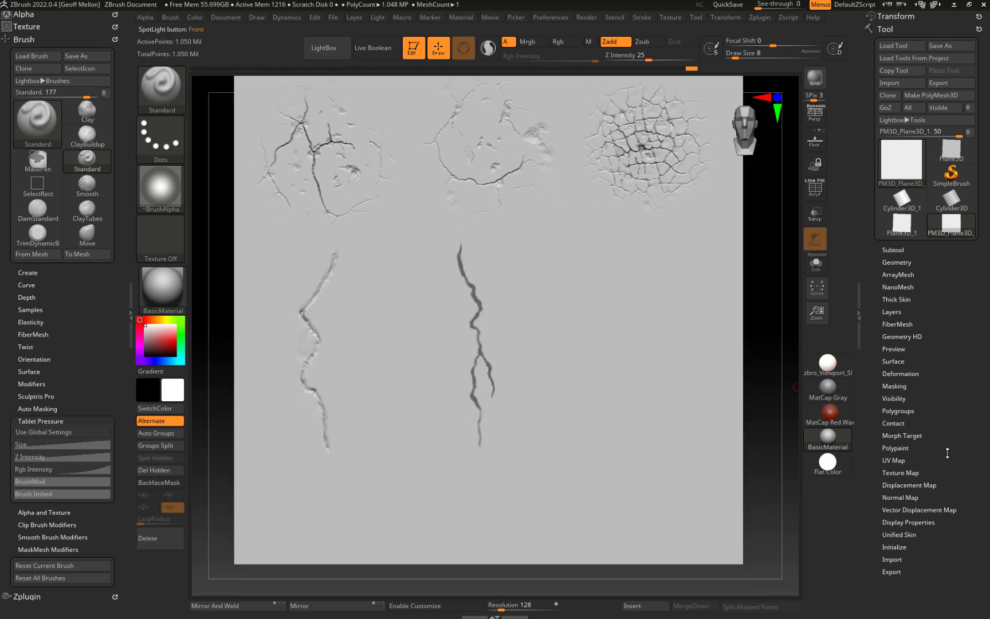
click(896, 374)
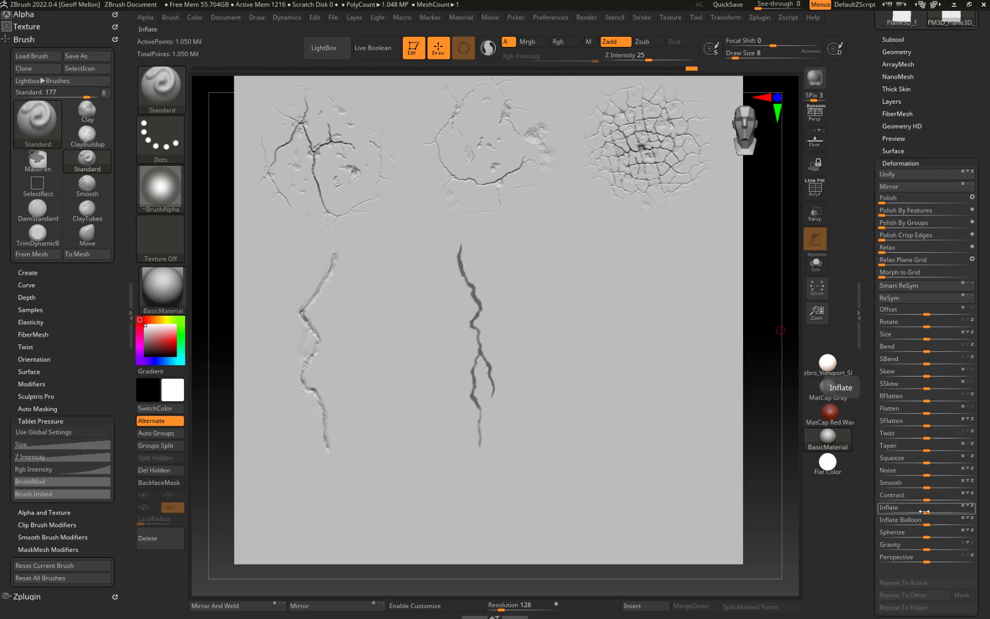
drag(924, 511, 934, 511)
alt+drag(761, 421, 325, 281)
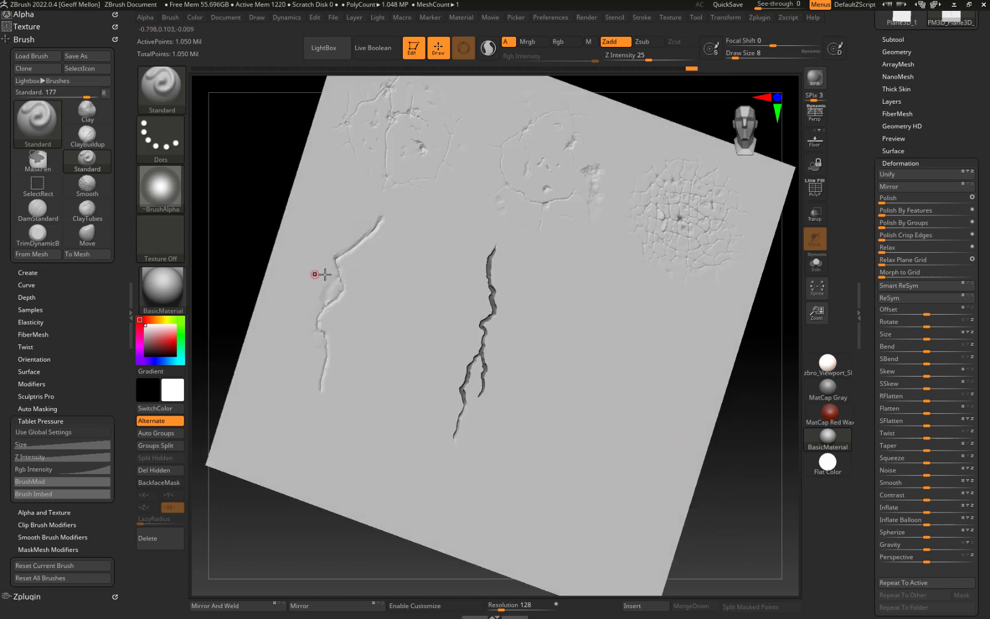
key(ctrl+z)
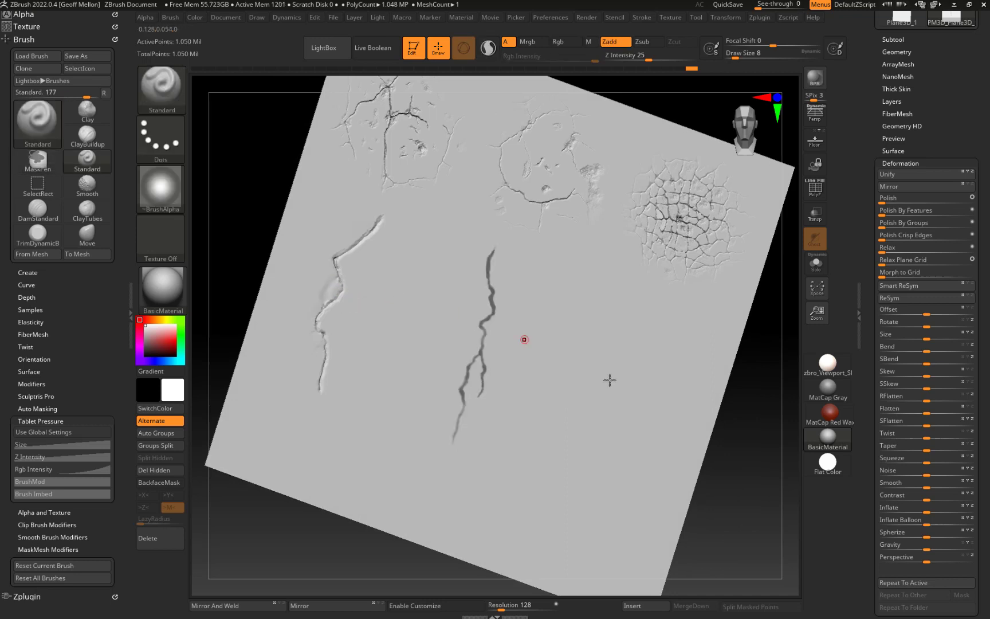
Invert the mask so only the crack is editable and sink the crack with an Inflate deformation of -7
drag(753, 438, 760, 439)
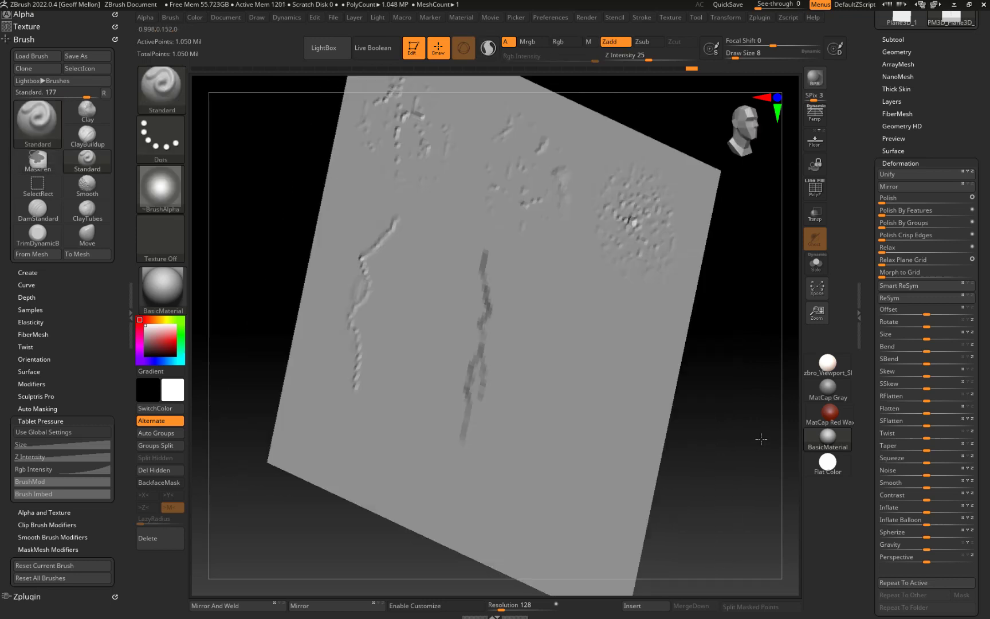
ctrl+click(752, 344)
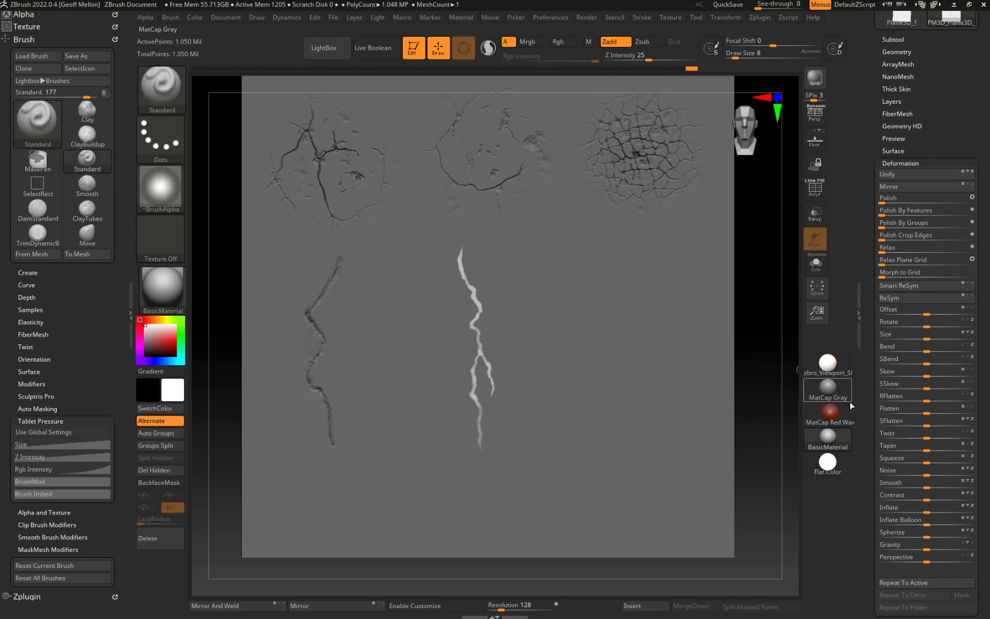
drag(923, 511, 922, 511)
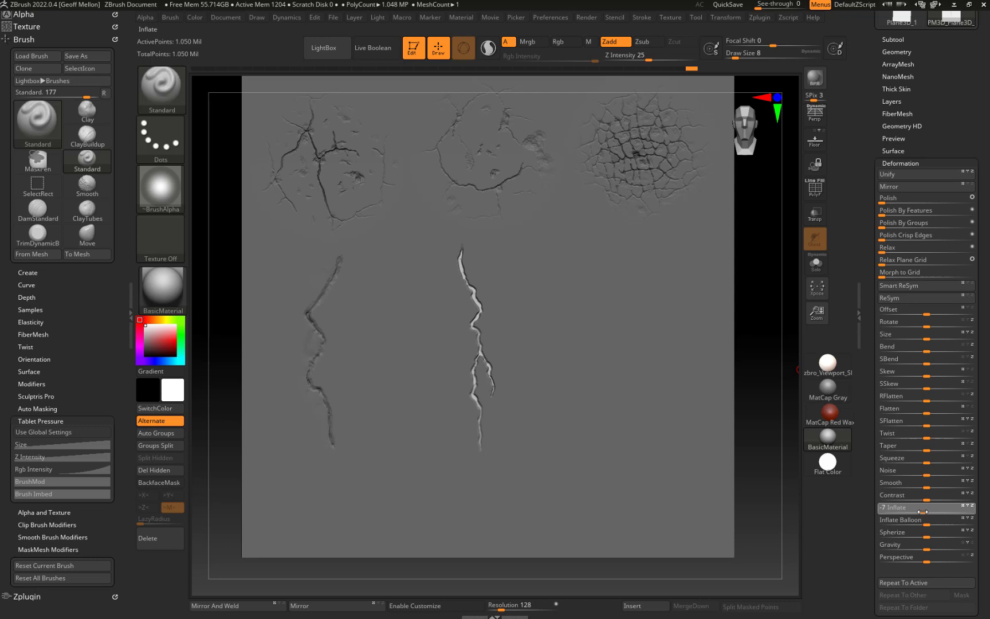
alt+drag(767, 384, 802, 465)
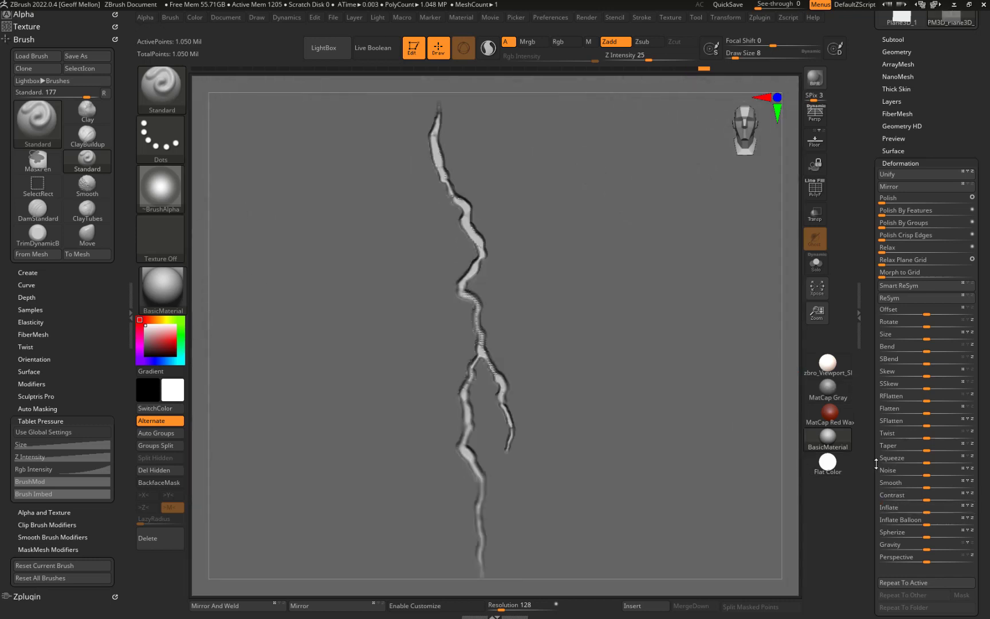
Try blurring the mask around the sunken crack, and undo it
key(ctrl)
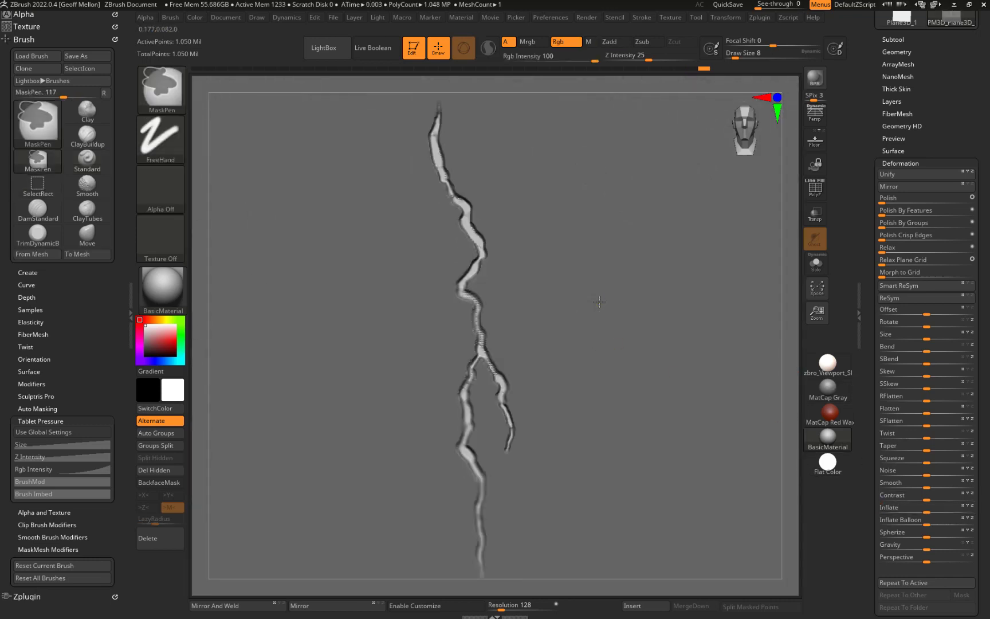
ctrl+click(599, 301)
key(ctrl+z)
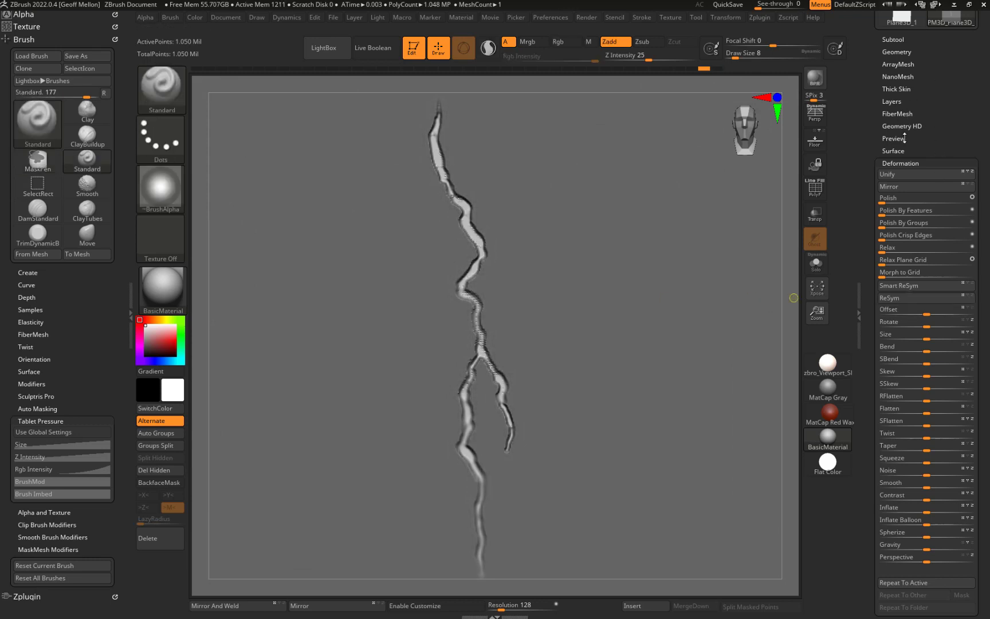
Grow the mask around the crack twice and apply the Inflate deformation to the narrowed unmasked area
drag(866, 570, 872, 492)
click(897, 471)
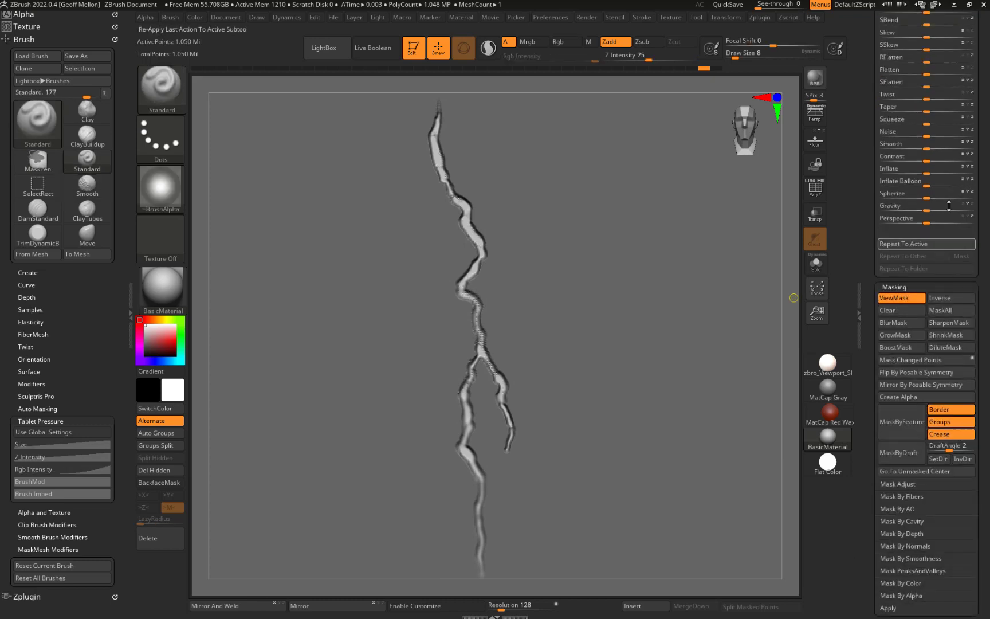
click(915, 337)
click(915, 338)
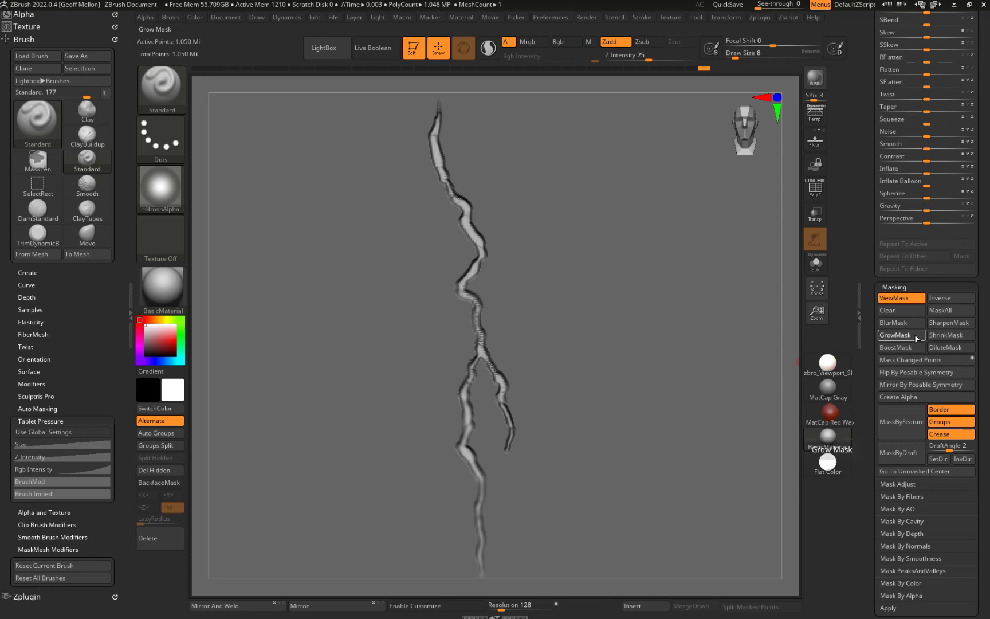
click(926, 172)
drag(924, 171, 927, 171)
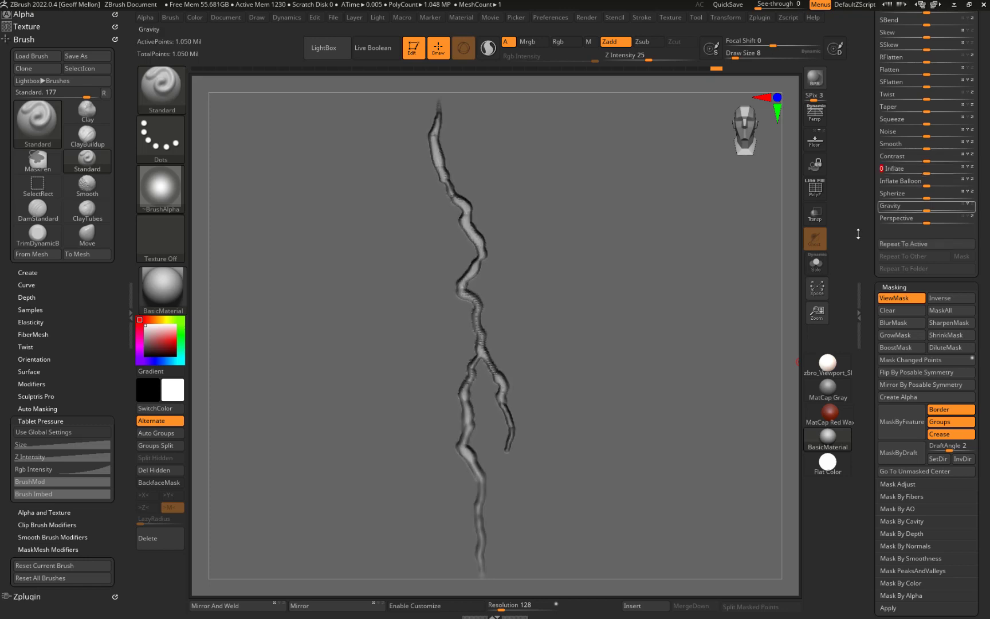
Clear the mask and check the branching crack with the whole plane in view
key(f)
ctrl+drag(772, 426, 765, 454)
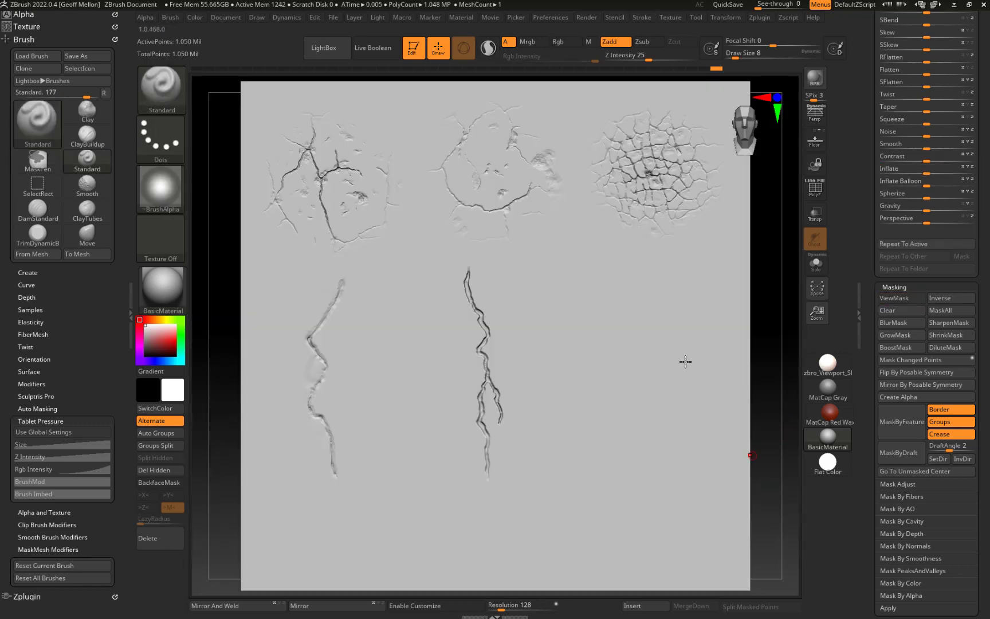
mouse_move(761, 311)
alt+mouse_down()
mouse_move(764, 353)
mouse_move(771, 307)
alt+mouse_up()
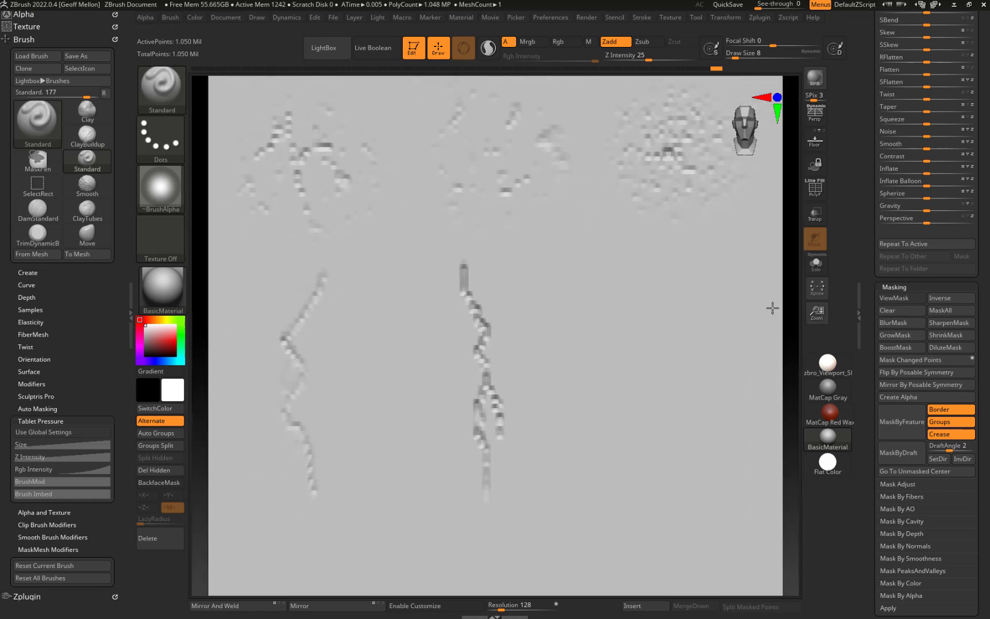
Carve the right edge of the branching crack's upper section with the ClayTubes brush in Zsub mode at Draw Size 14
click(52, 236)
click(81, 211)
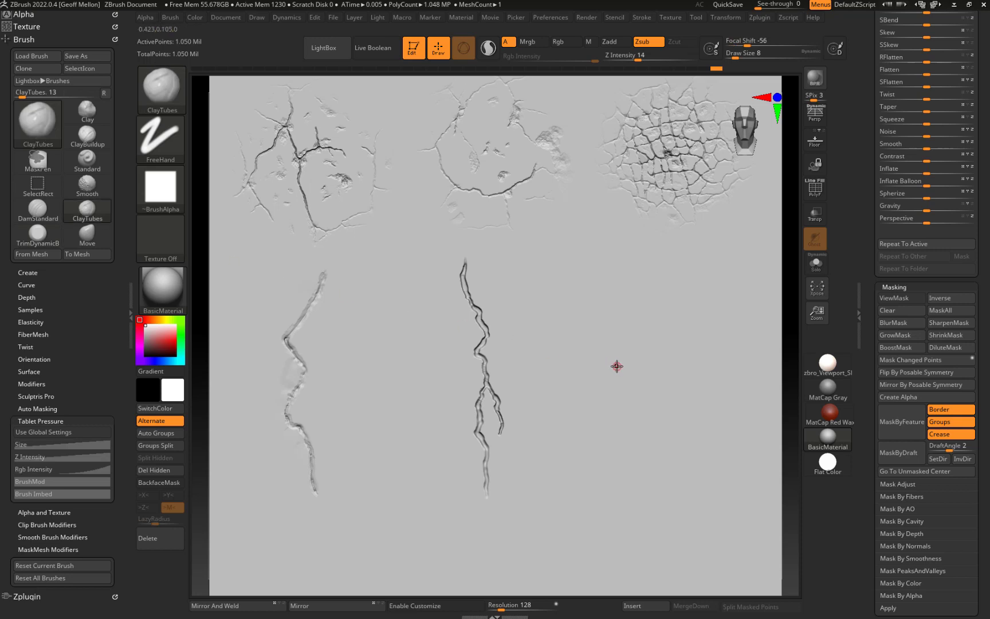
alt+drag(201, 245, 214, 309)
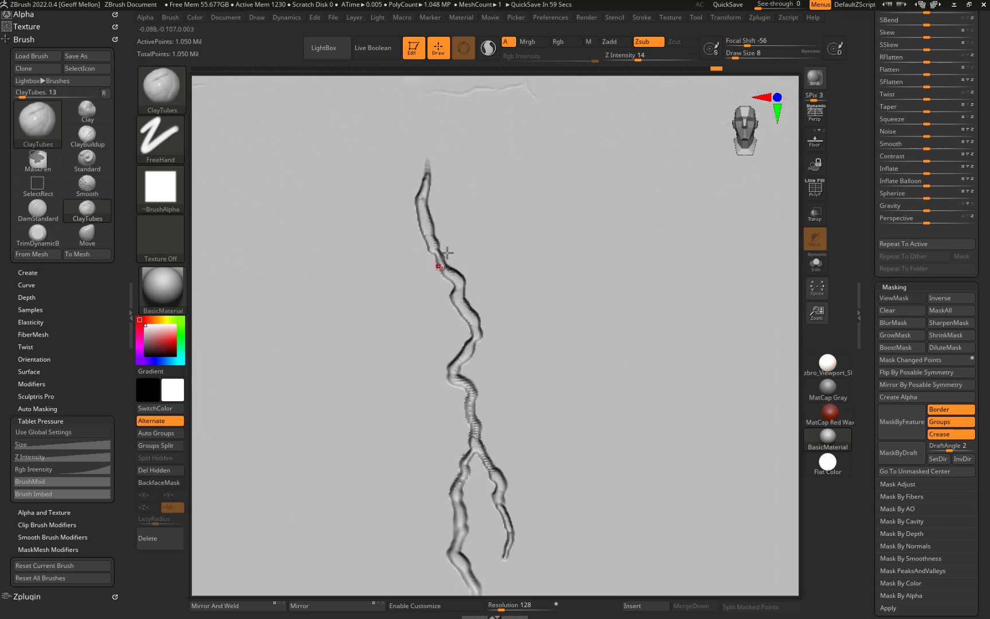
drag(453, 268, 451, 267)
key(])
drag(436, 212, 441, 250)
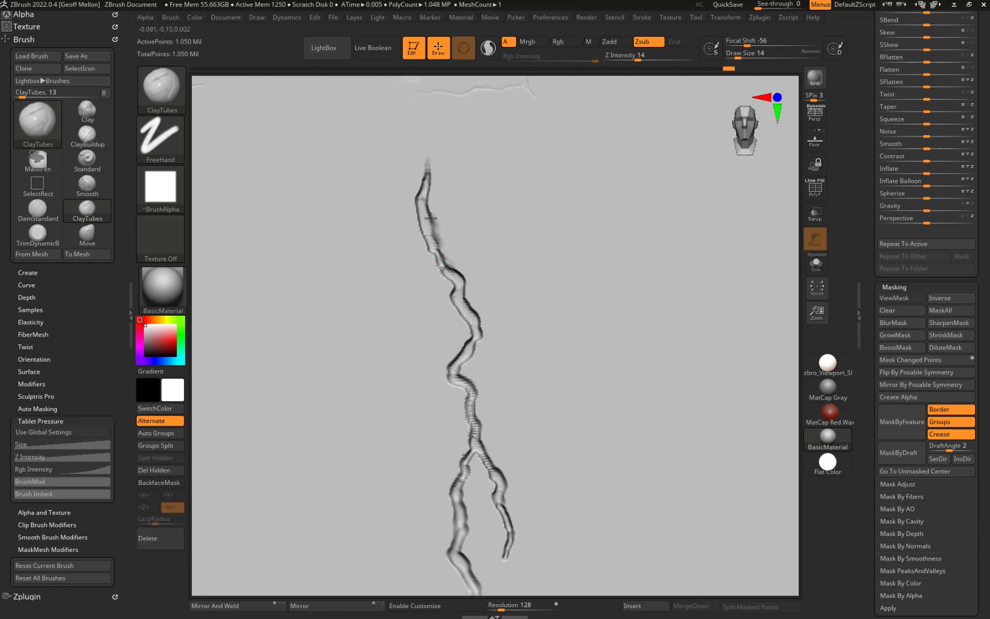
drag(427, 194, 426, 173)
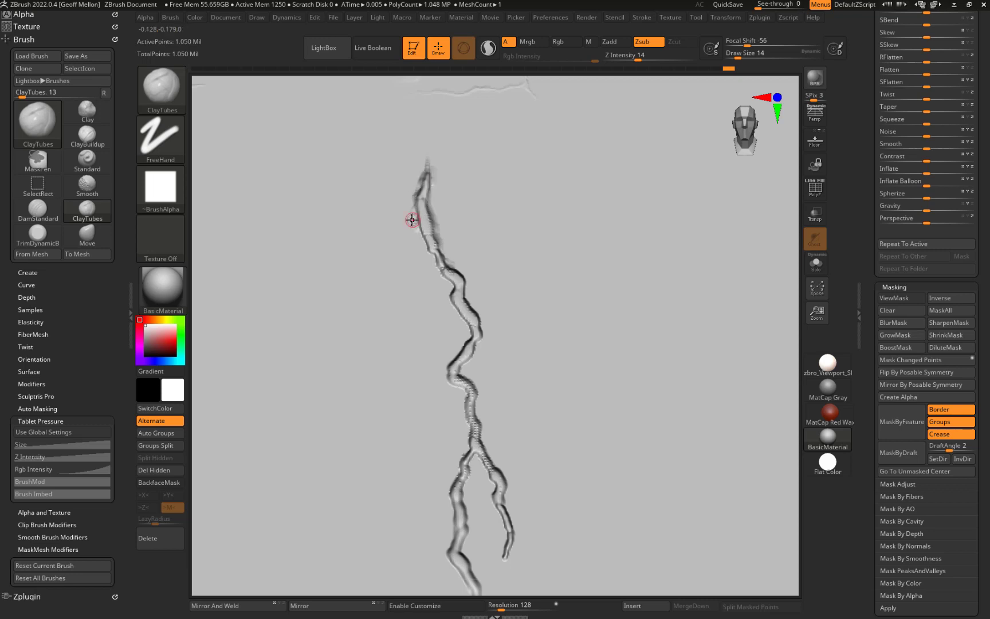
Chip the left edge of the crack's upper and middle sections with larger ClayTubes strokes, then reduce Draw Size to 18
key(])
key(])
key(])
mouse_move(416, 222)
mouse_down()
mouse_move(431, 271)
mouse_move(450, 283)
mouse_move(469, 331)
mouse_move(444, 370)
mouse_up()
key([)
key([)
key([)
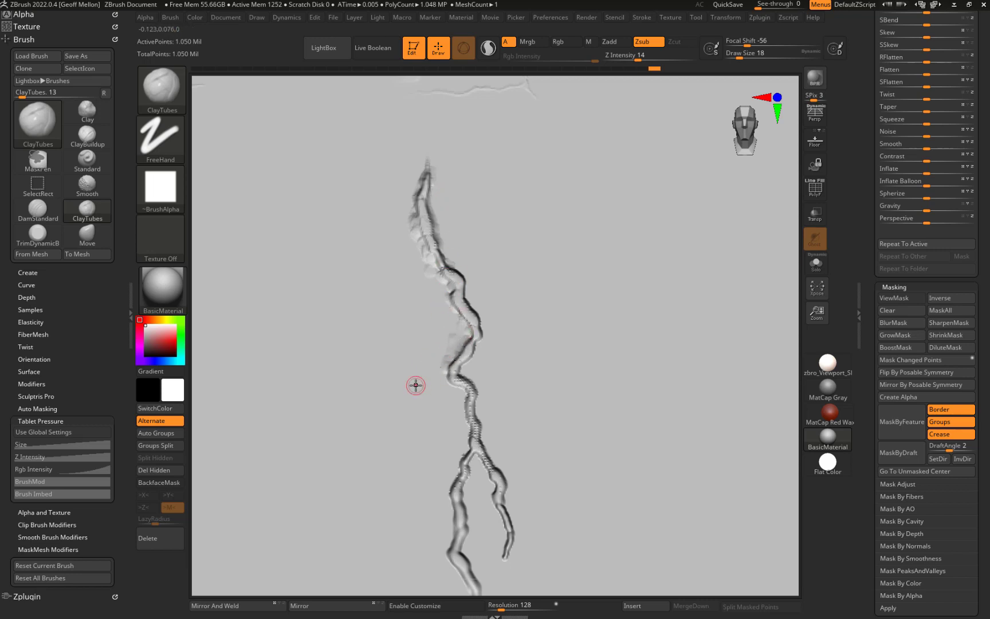
Load the MalletFast brush from the Mallet brush folder and chip the crack's upper-middle bend at Draw Size 18
click(316, 48)
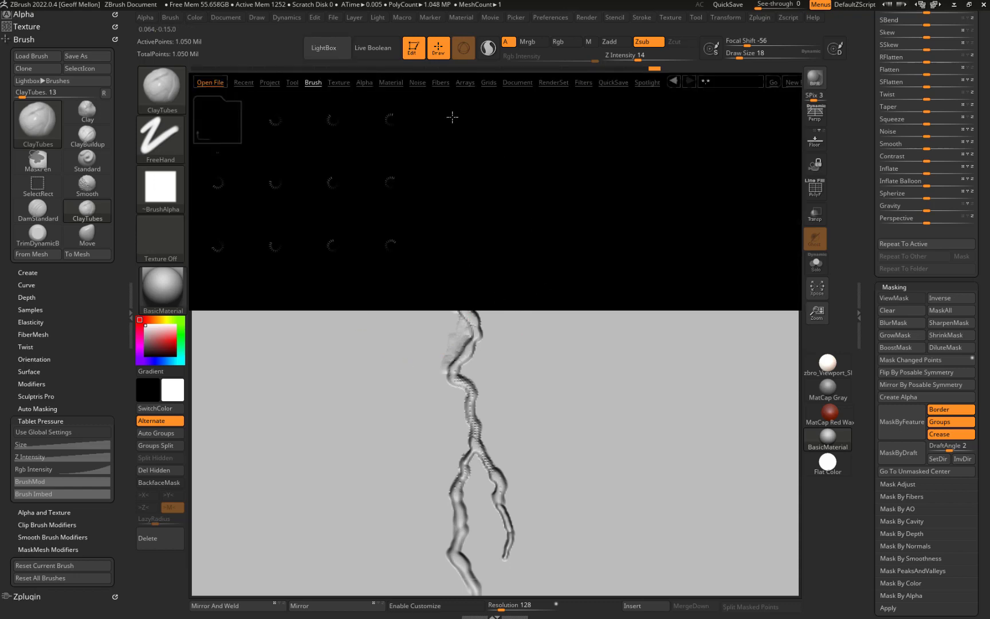
click(309, 83)
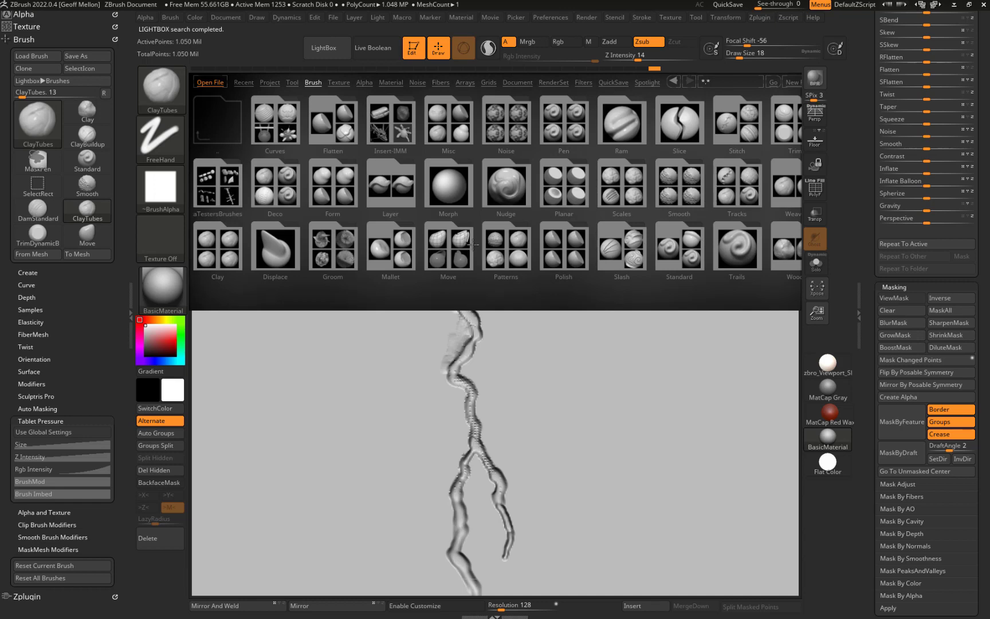
double_click(400, 248)
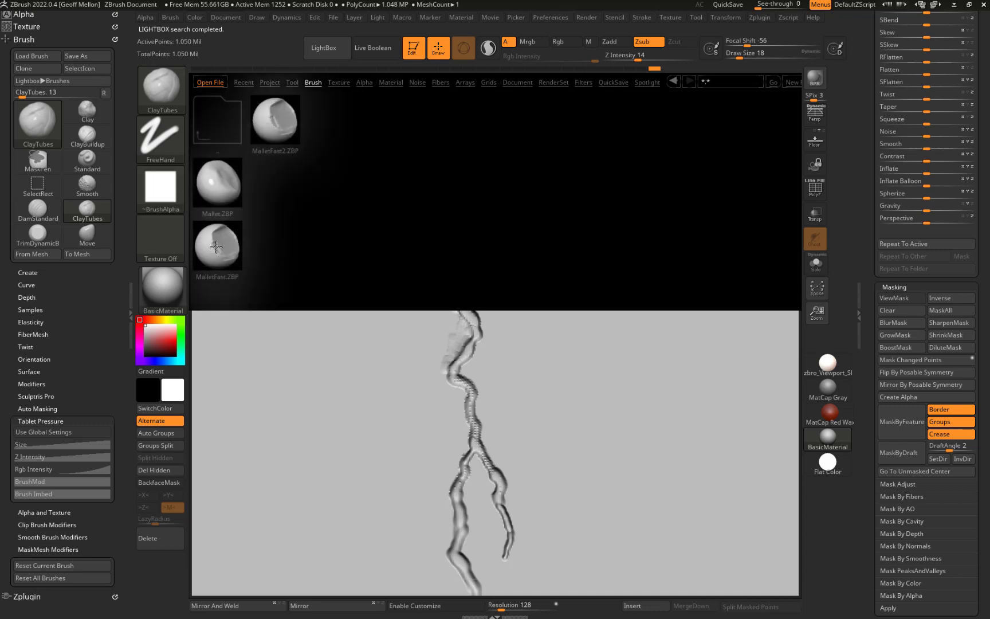
double_click(220, 247)
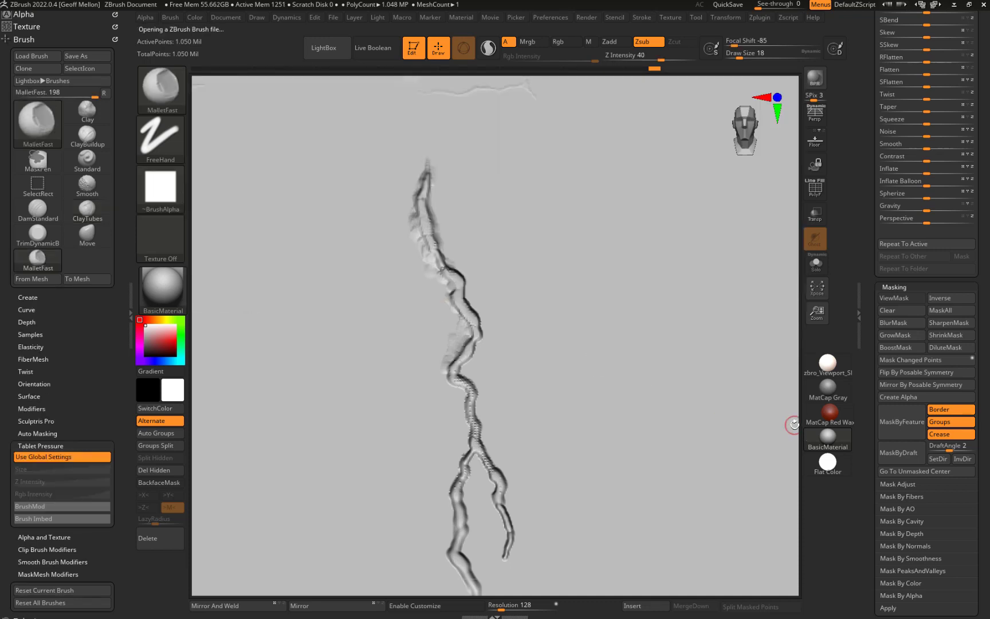
mouse_move(465, 337)
mouse_down()
mouse_move(466, 278)
mouse_move(451, 275)
mouse_up()
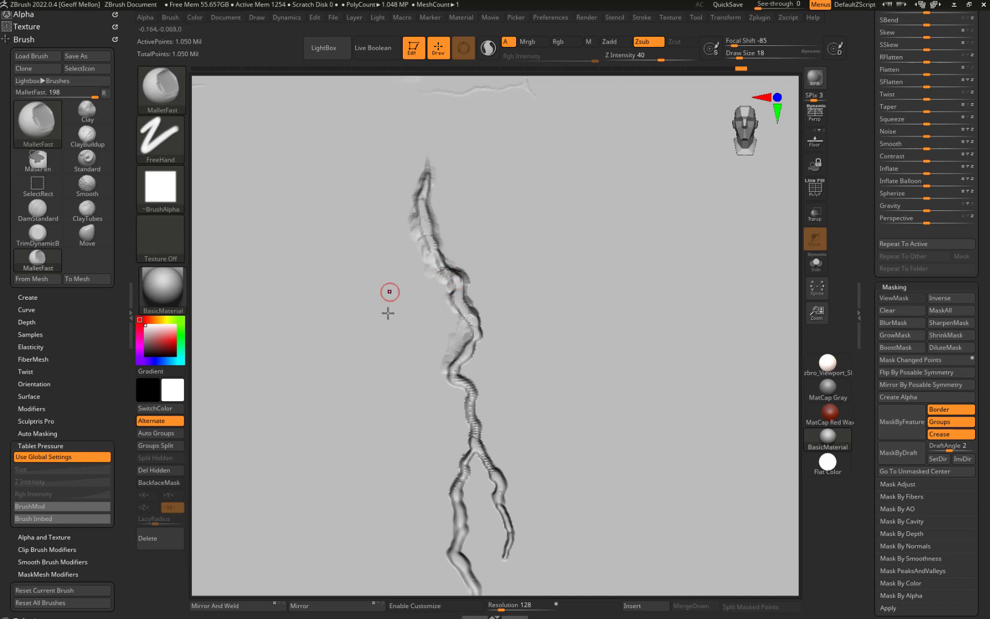
Cut a line inside the crack's upper section with the DamStandard brush in Zsub mode at Draw Size 18
key(b)
key(d)
key(s)
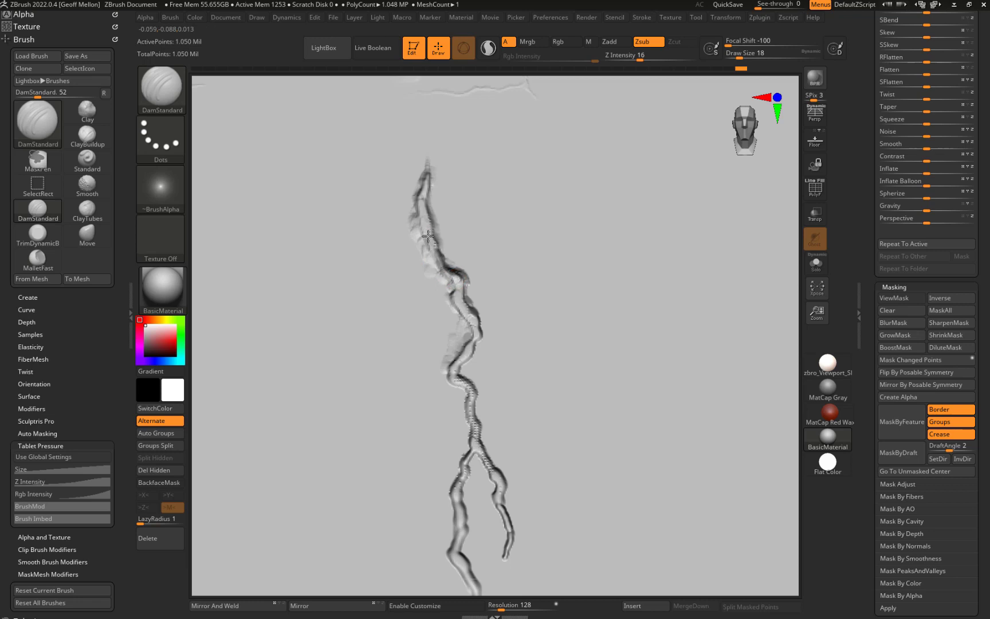
drag(428, 236, 421, 216)
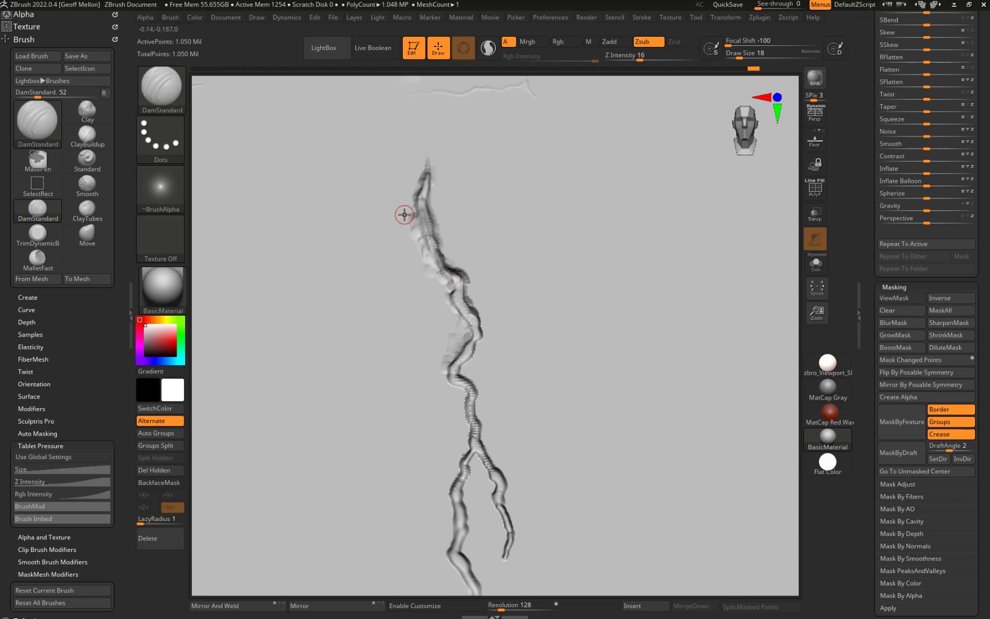
Break up the inside of the crack's upper section with short MalletFast strokes at Draw Size 9
key(b)
key(m)
key(f)
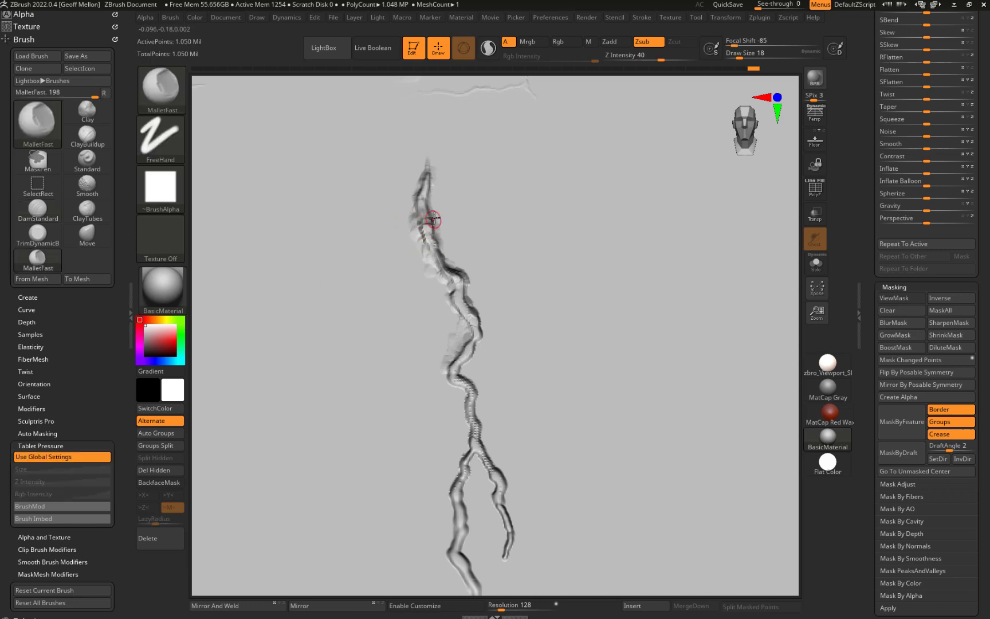
key(p)
drag(427, 226, 429, 236)
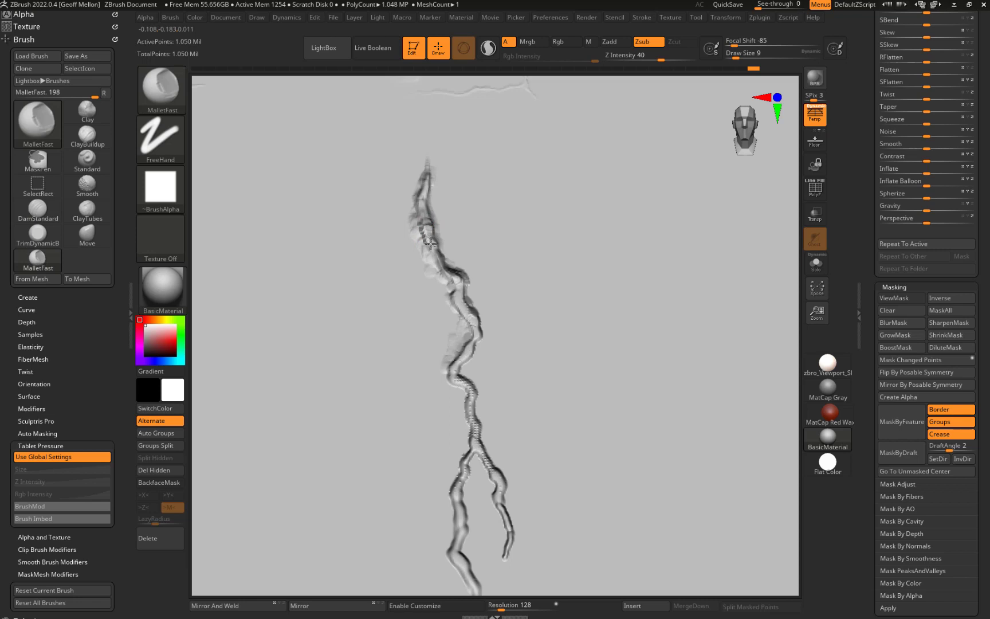
drag(422, 189, 424, 197)
mouse_move(421, 235)
mouse_down()
mouse_move(409, 241)
mouse_move(422, 255)
mouse_up()
key(shift)
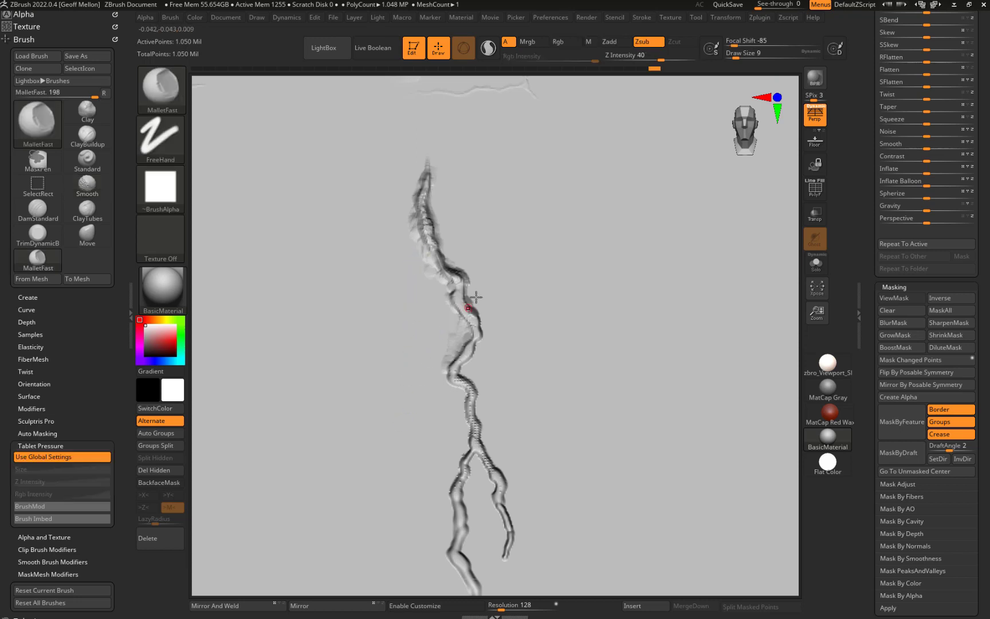
Chip the crack's edges with MalletFast from the middle bend down to the fork
mouse_move(470, 333)
mouse_down()
mouse_move(471, 387)
mouse_move(452, 367)
mouse_up()
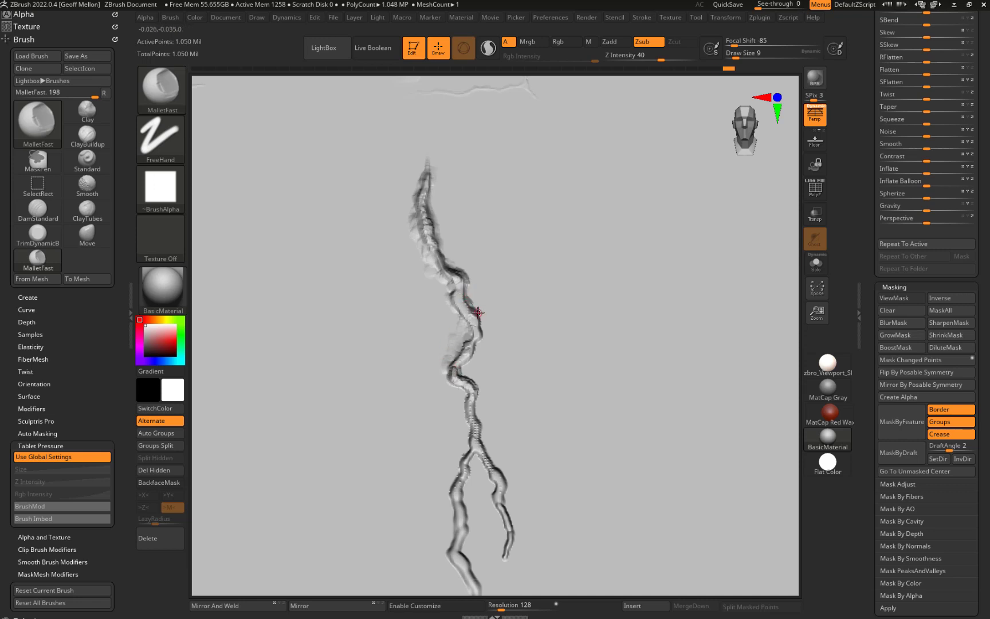
drag(460, 364, 465, 351)
mouse_move(472, 440)
mouse_down()
mouse_move(465, 427)
mouse_move(452, 475)
mouse_move(468, 446)
mouse_up()
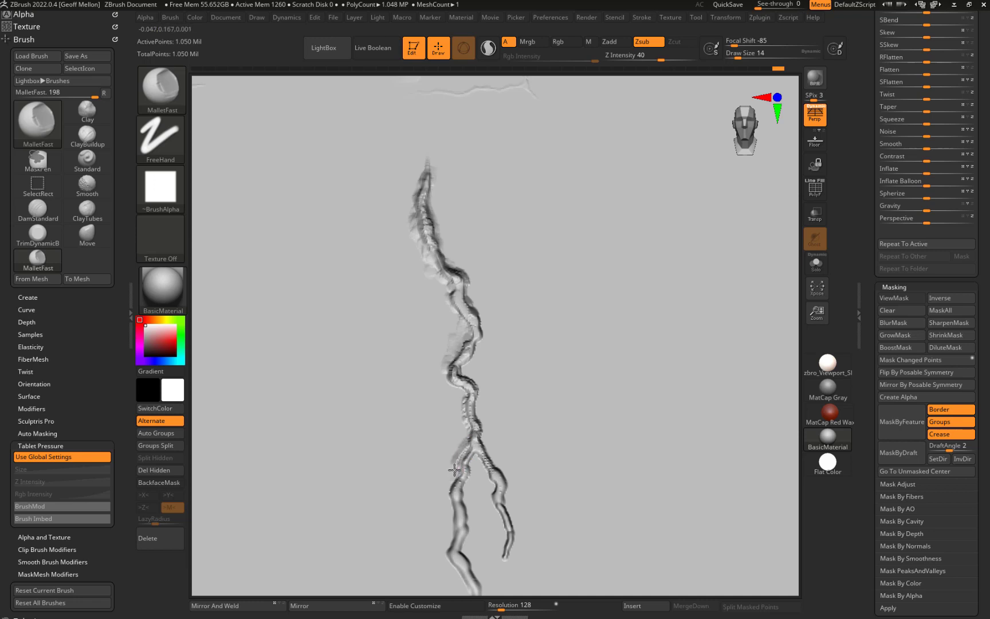
Undo the last MalletFast stroke and roughen the crack's left branch below the fork with ClayBuildup at Draw Size 7
key(ctrl+z)
key(b)
key(c)
key(b)
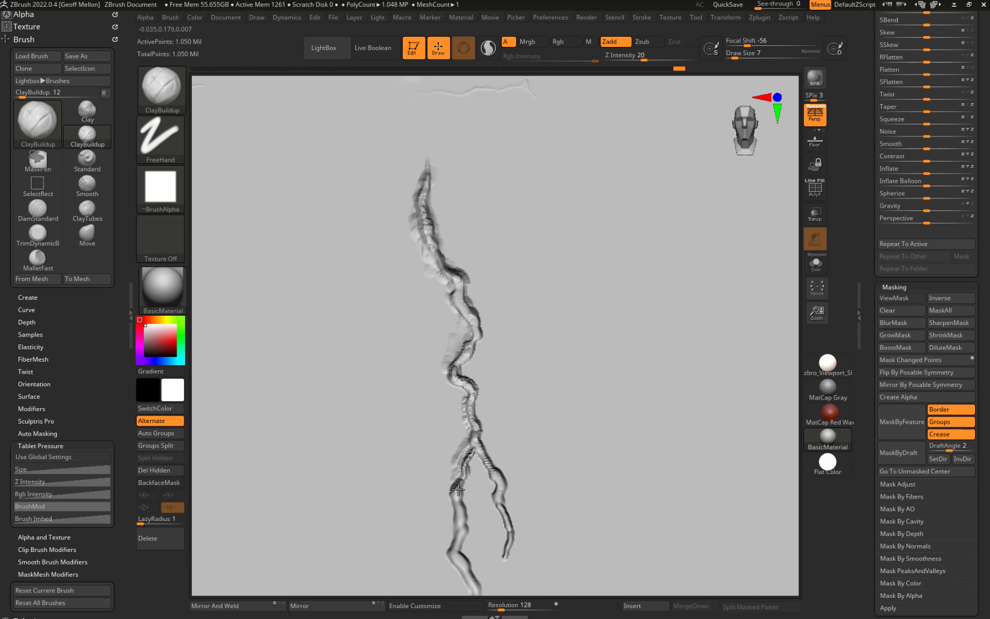
drag(456, 490, 457, 483)
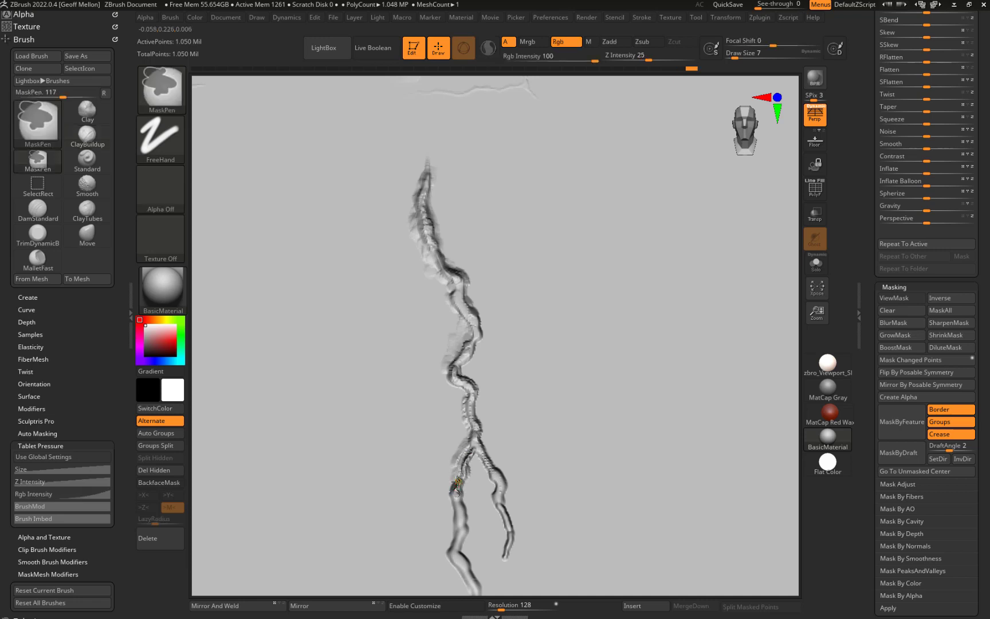
Subdivide the plane once more to give the crack sculpting a finer mesh, and frame the whole plane
key(ctrl+d)
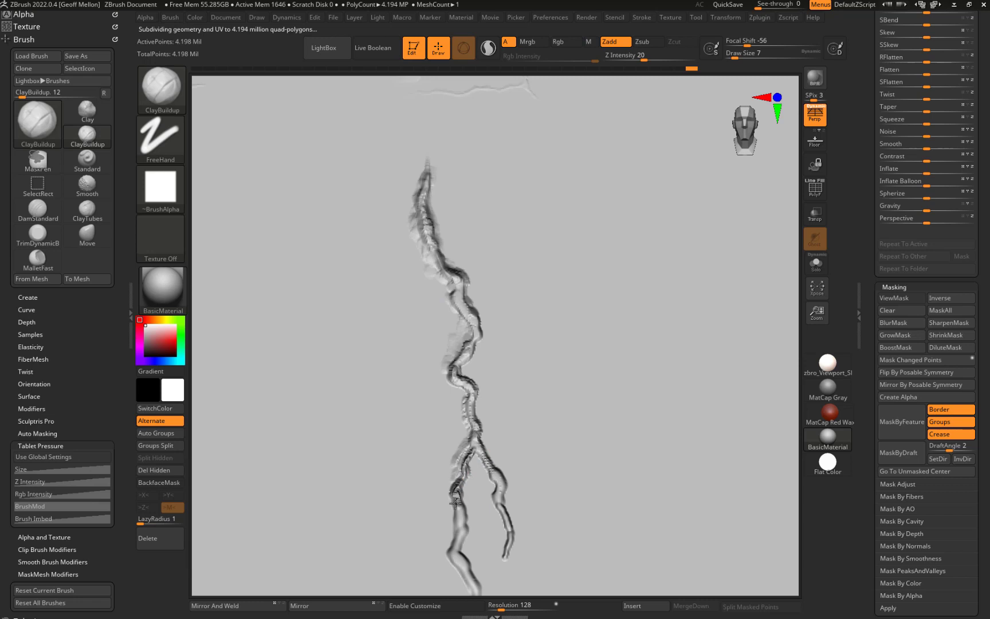
key(shift)
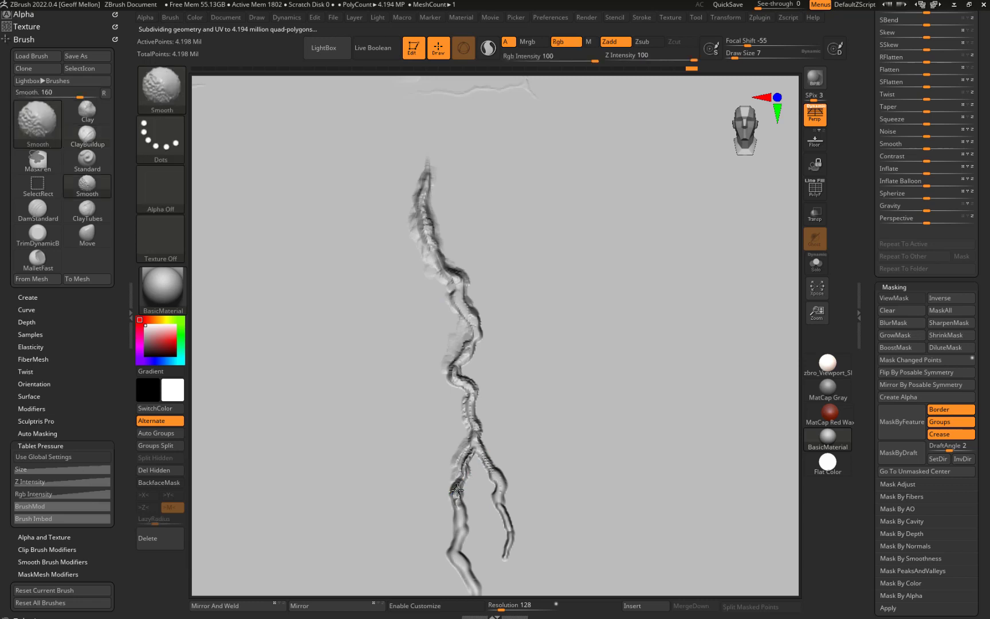
key(f)
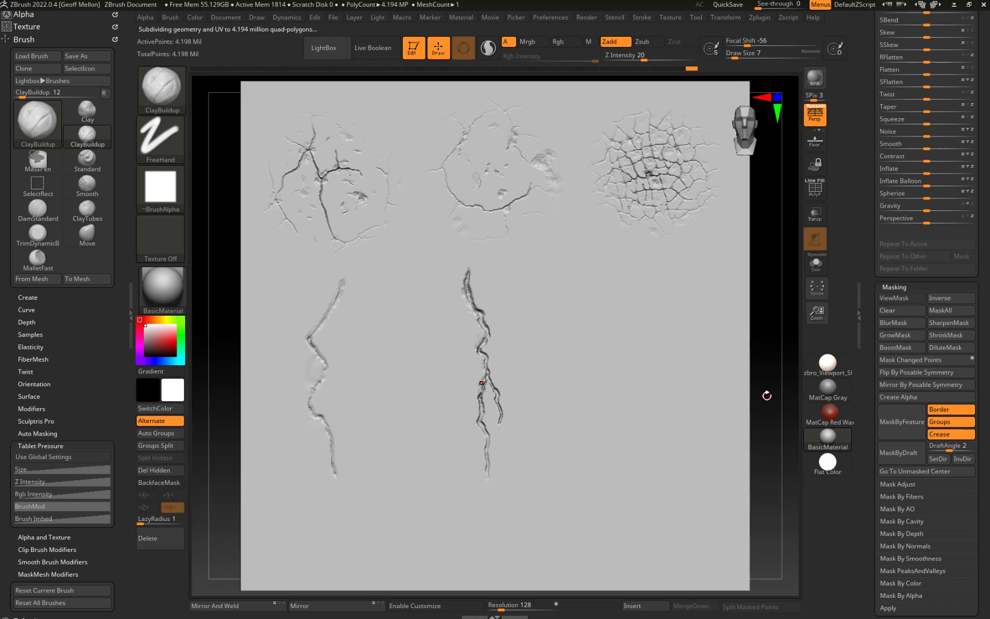
Try masking the plane's cracks by ambient occlusion and clear that mask
drag(767, 395, 796, 398)
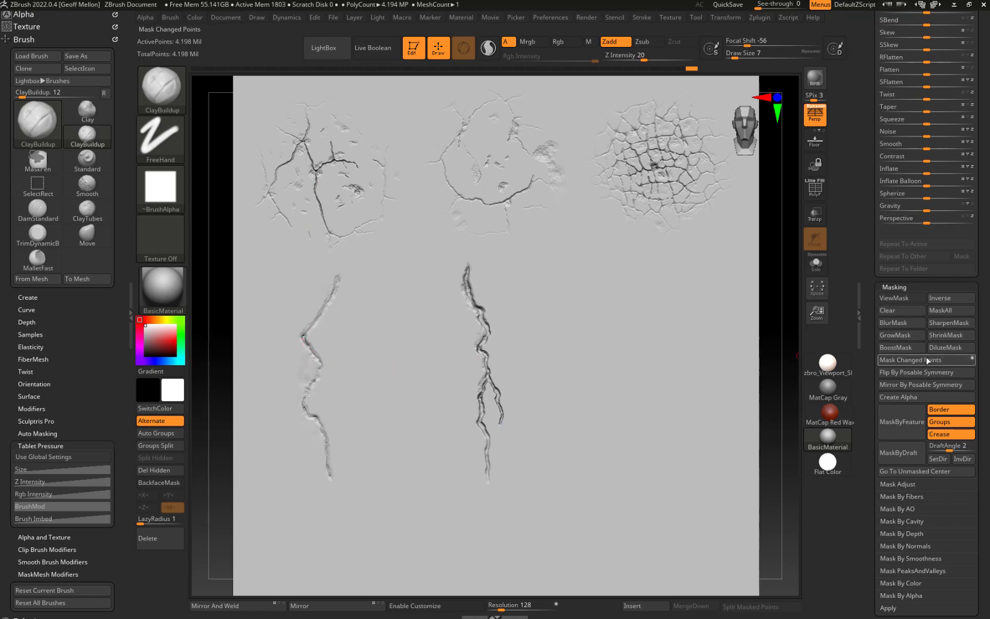
drag(871, 538, 872, 483)
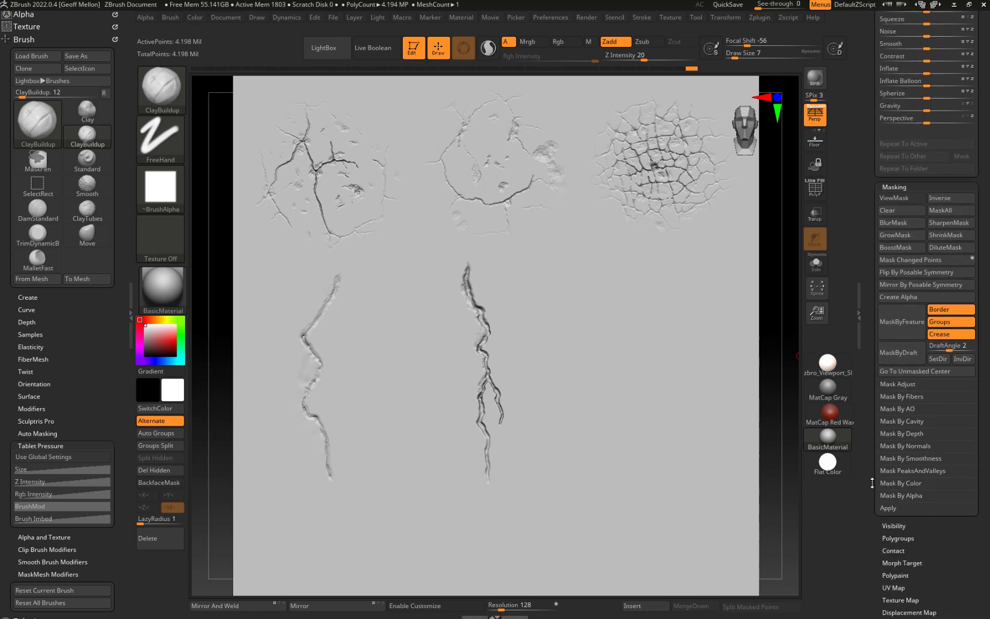
click(896, 409)
click(902, 420)
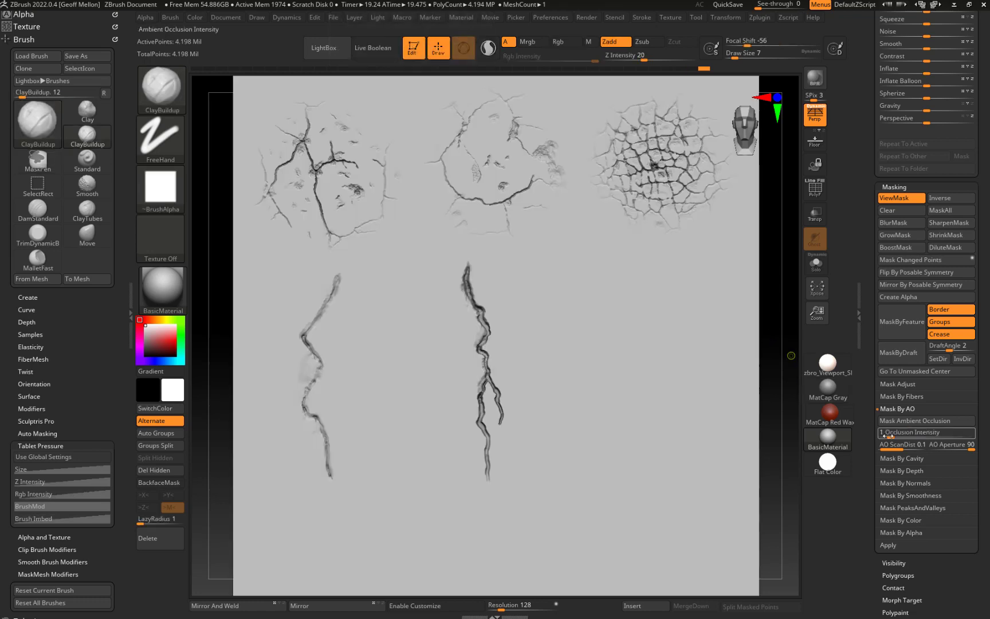
key(ctrl)
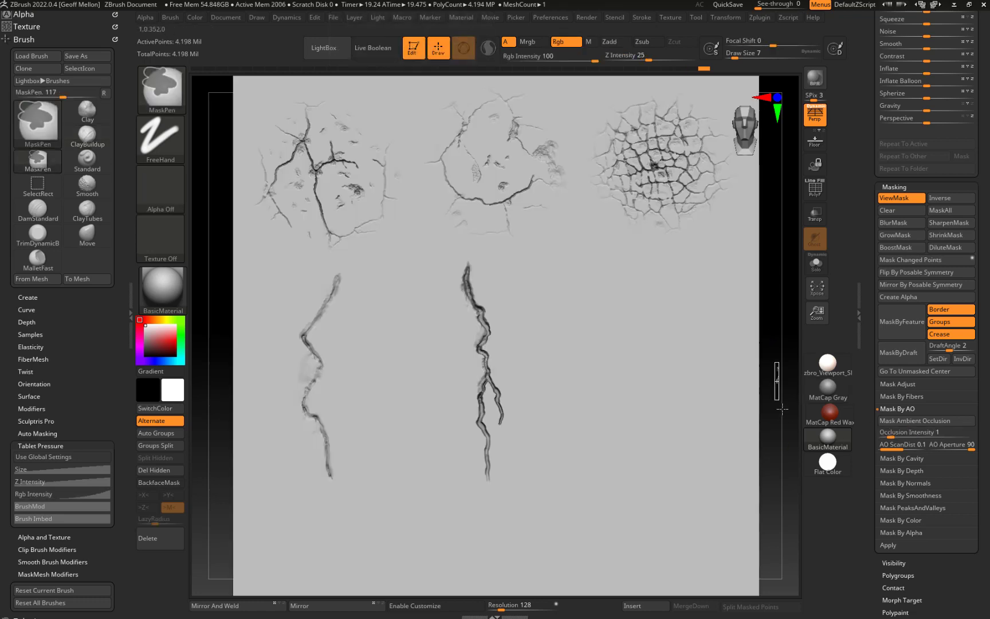
key(ctrl+h)
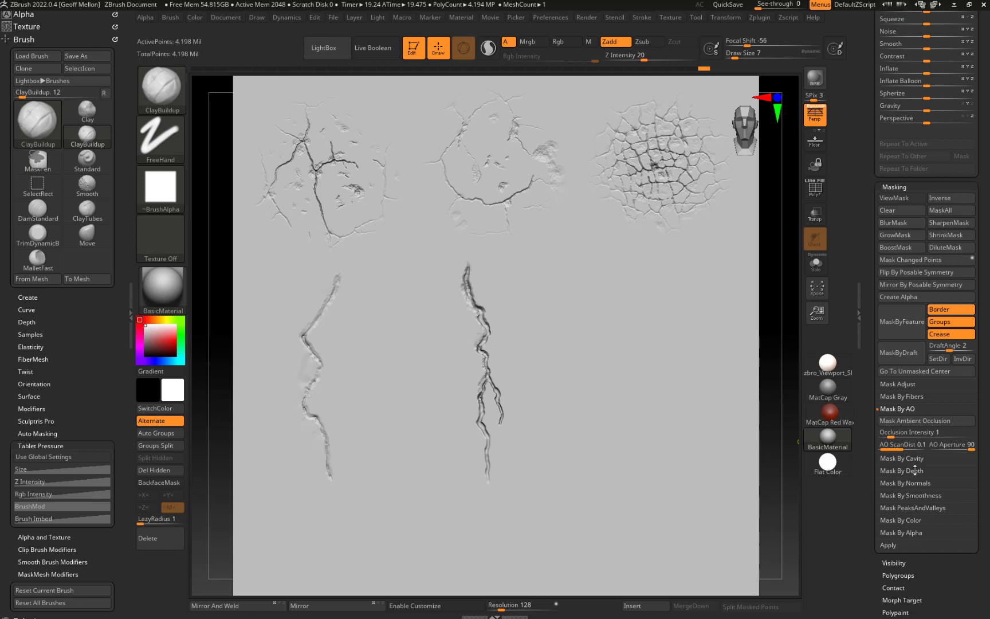
Mask the whole plane by cavity and inspect the mask around the branching crack
click(911, 459)
click(899, 433)
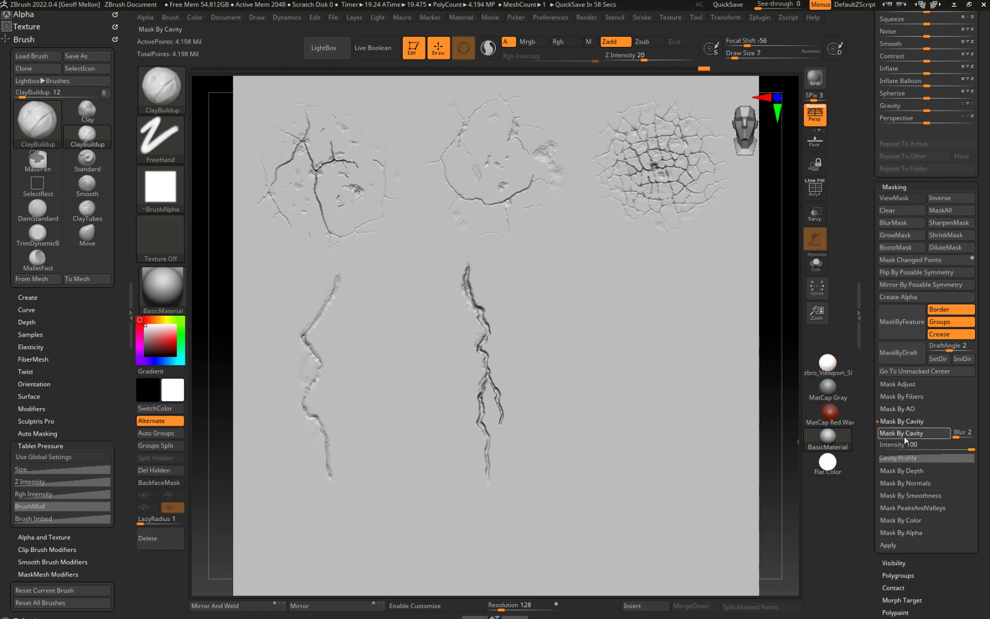
alt+drag(768, 438, 762, 405)
ctrl+click(758, 364)
mouse_move(748, 363)
mouse_down()
mouse_move(747, 376)
mouse_move(748, 349)
mouse_move(759, 438)
mouse_up()
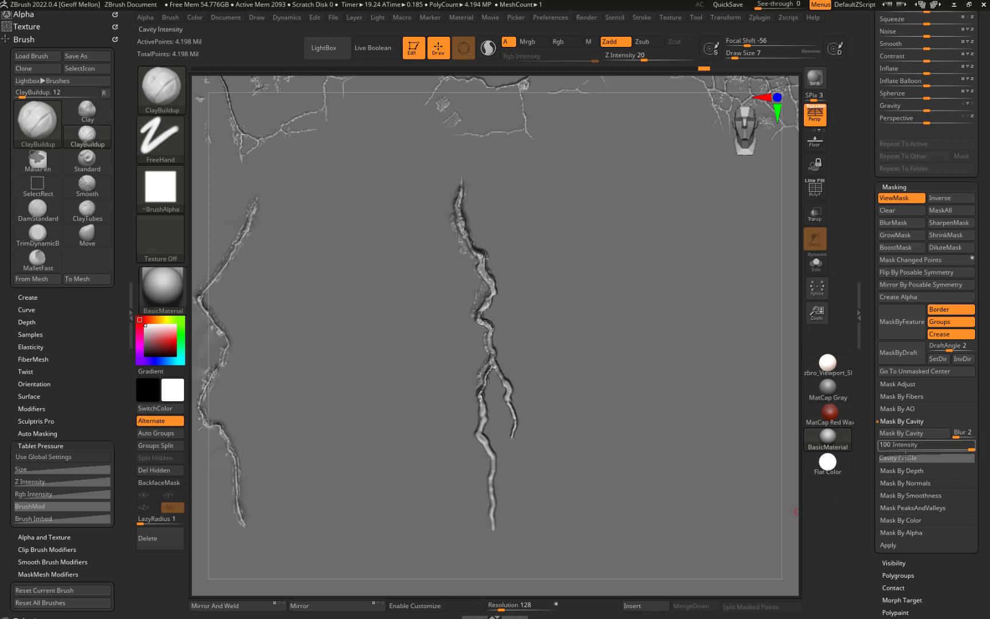
alt+drag(795, 511, 777, 365)
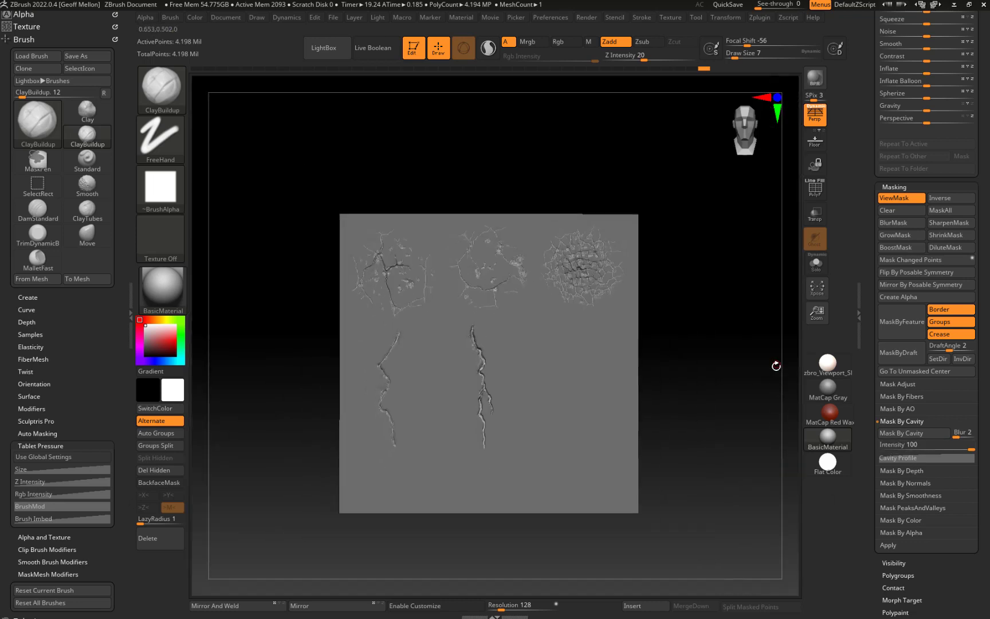